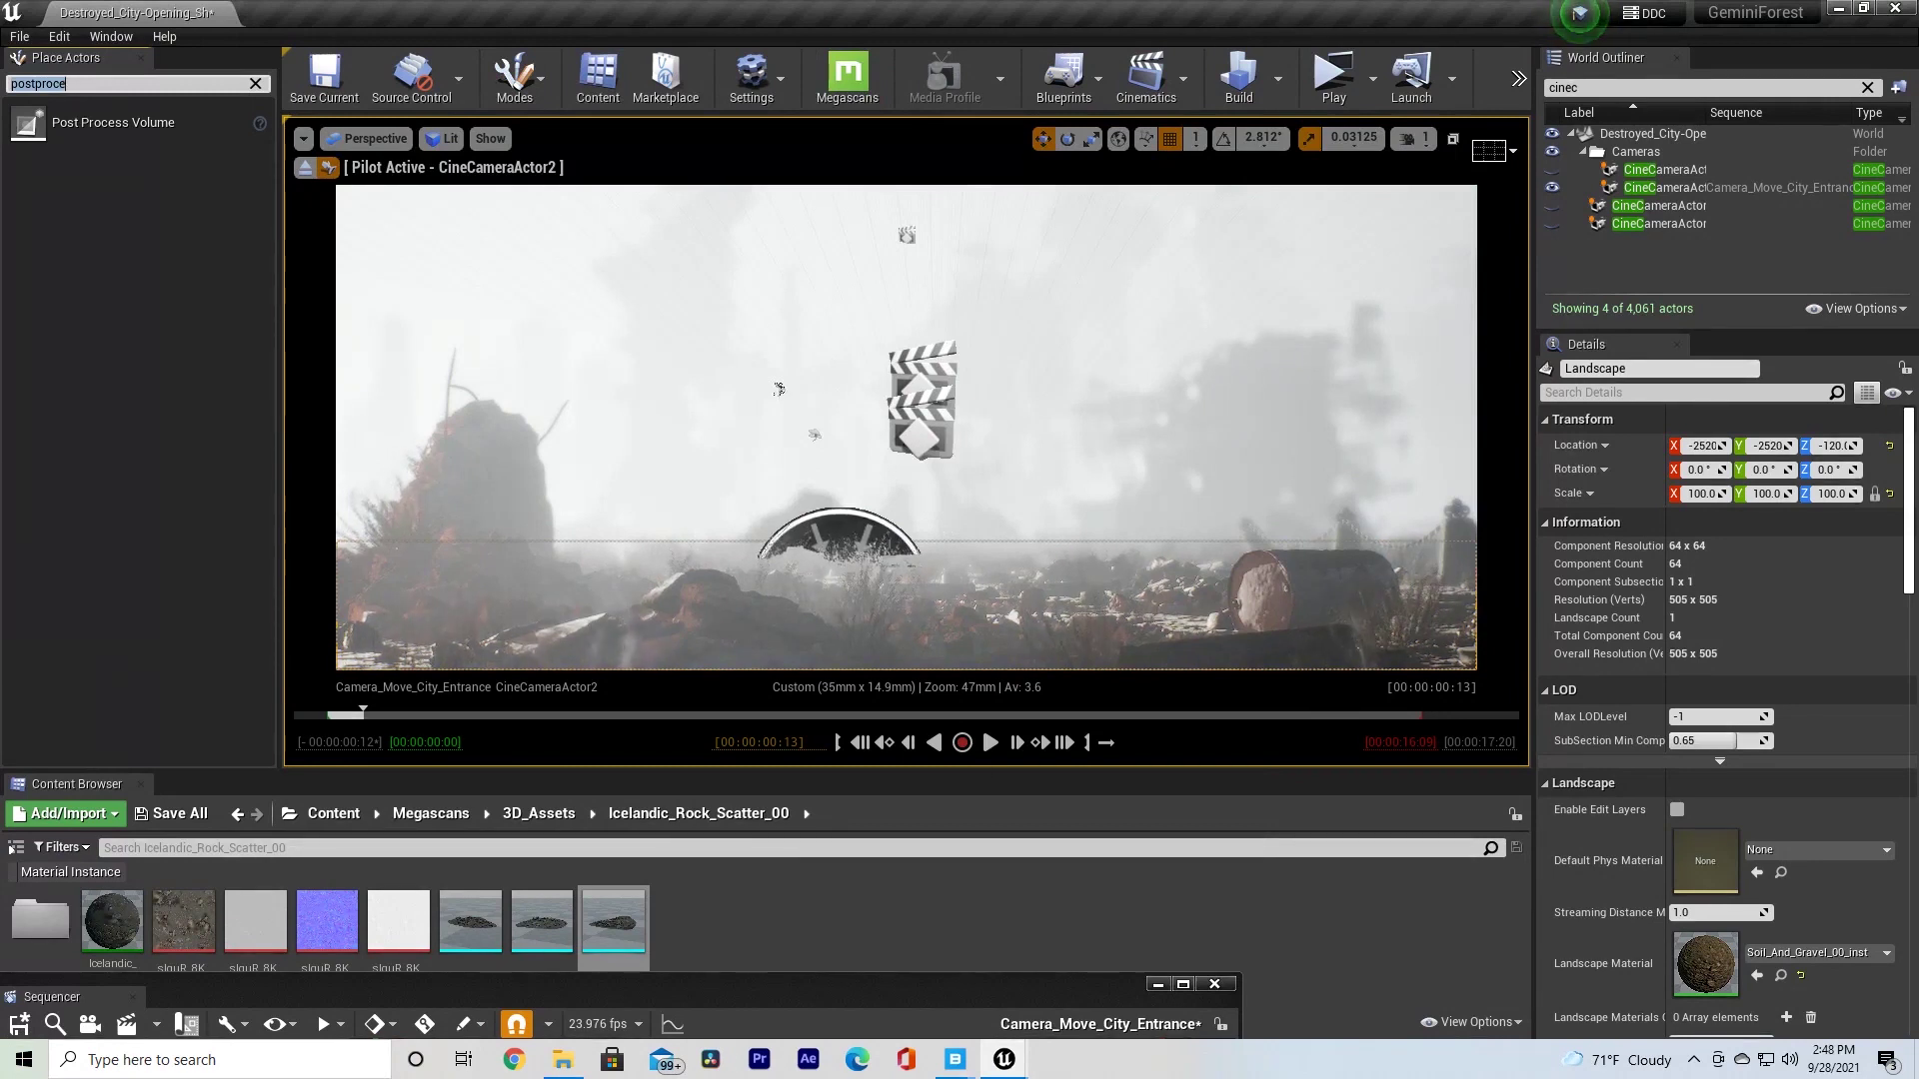
- Play back the camera move, scrub to 00:00:04:05, and reduce CineCameraActor2's current focal length to about 24.9 mm
click(990, 743)
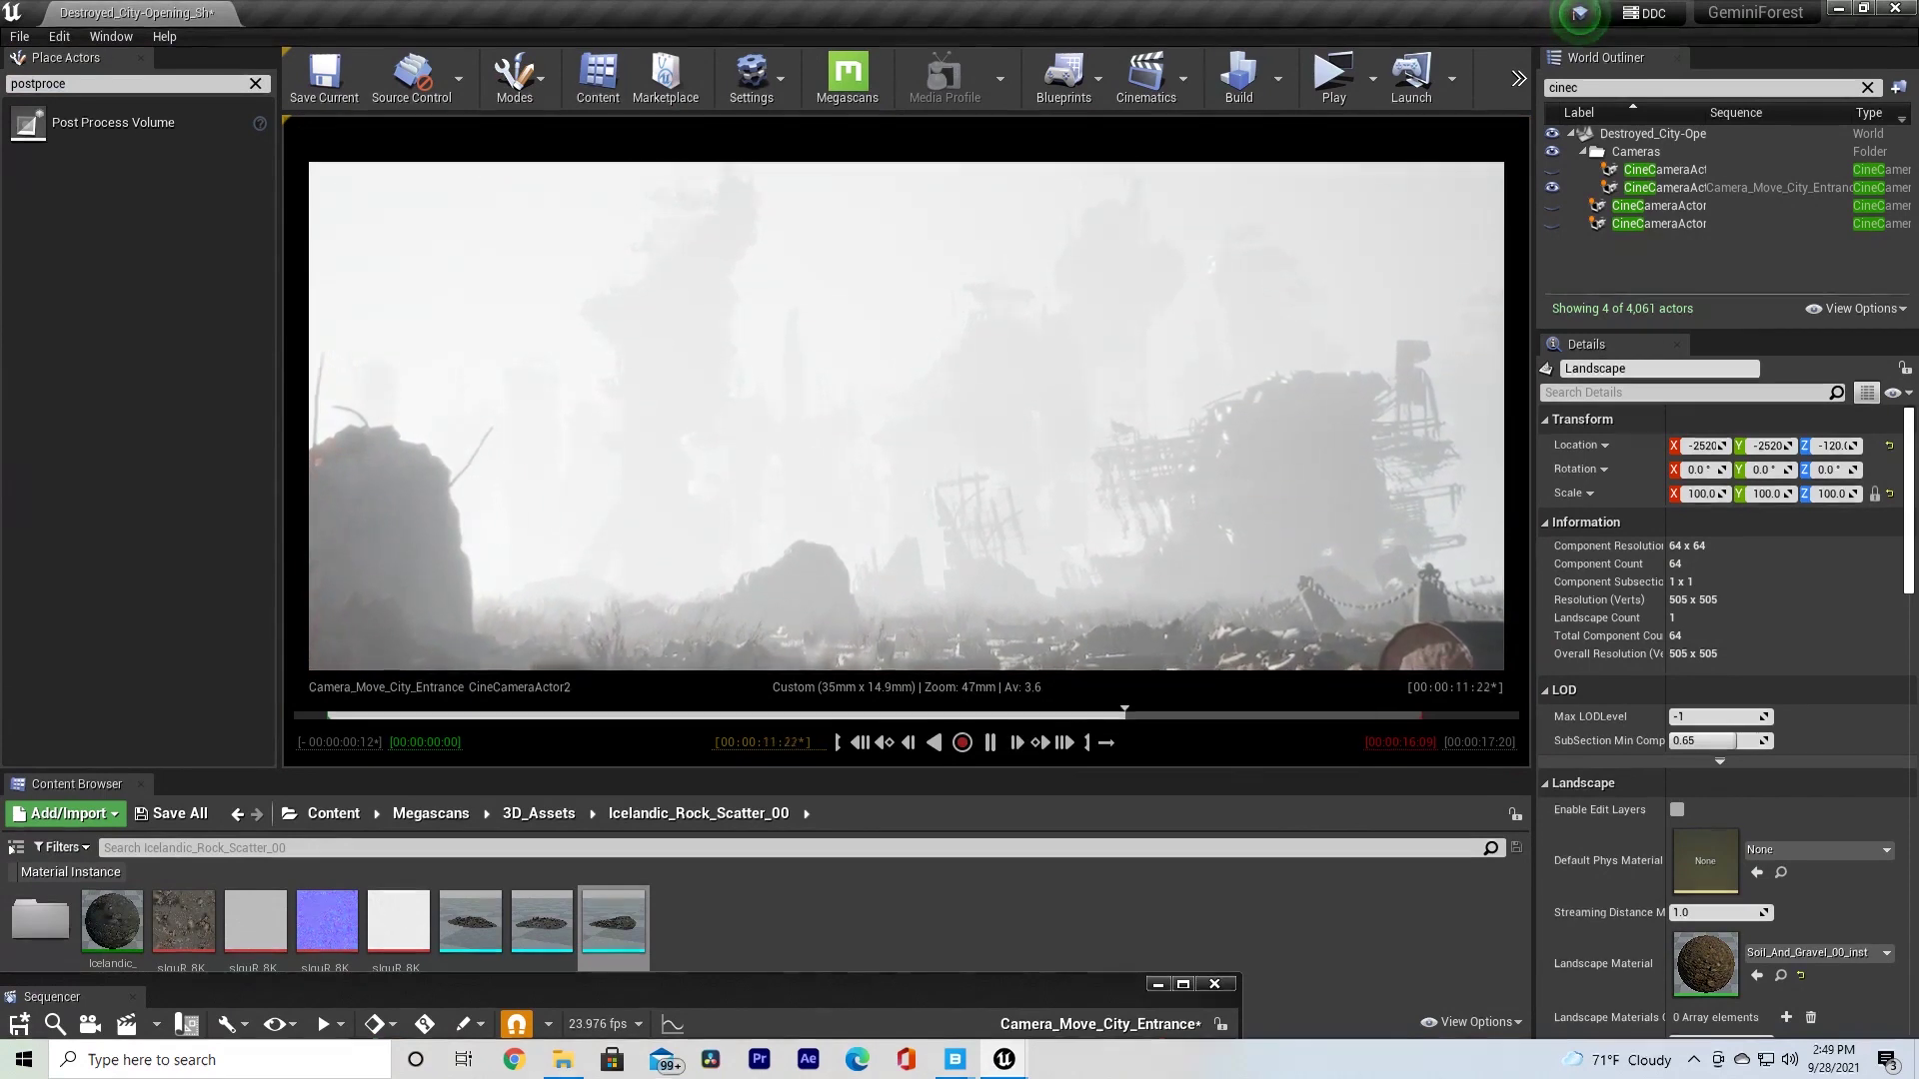
drag(1265, 714, 434, 714)
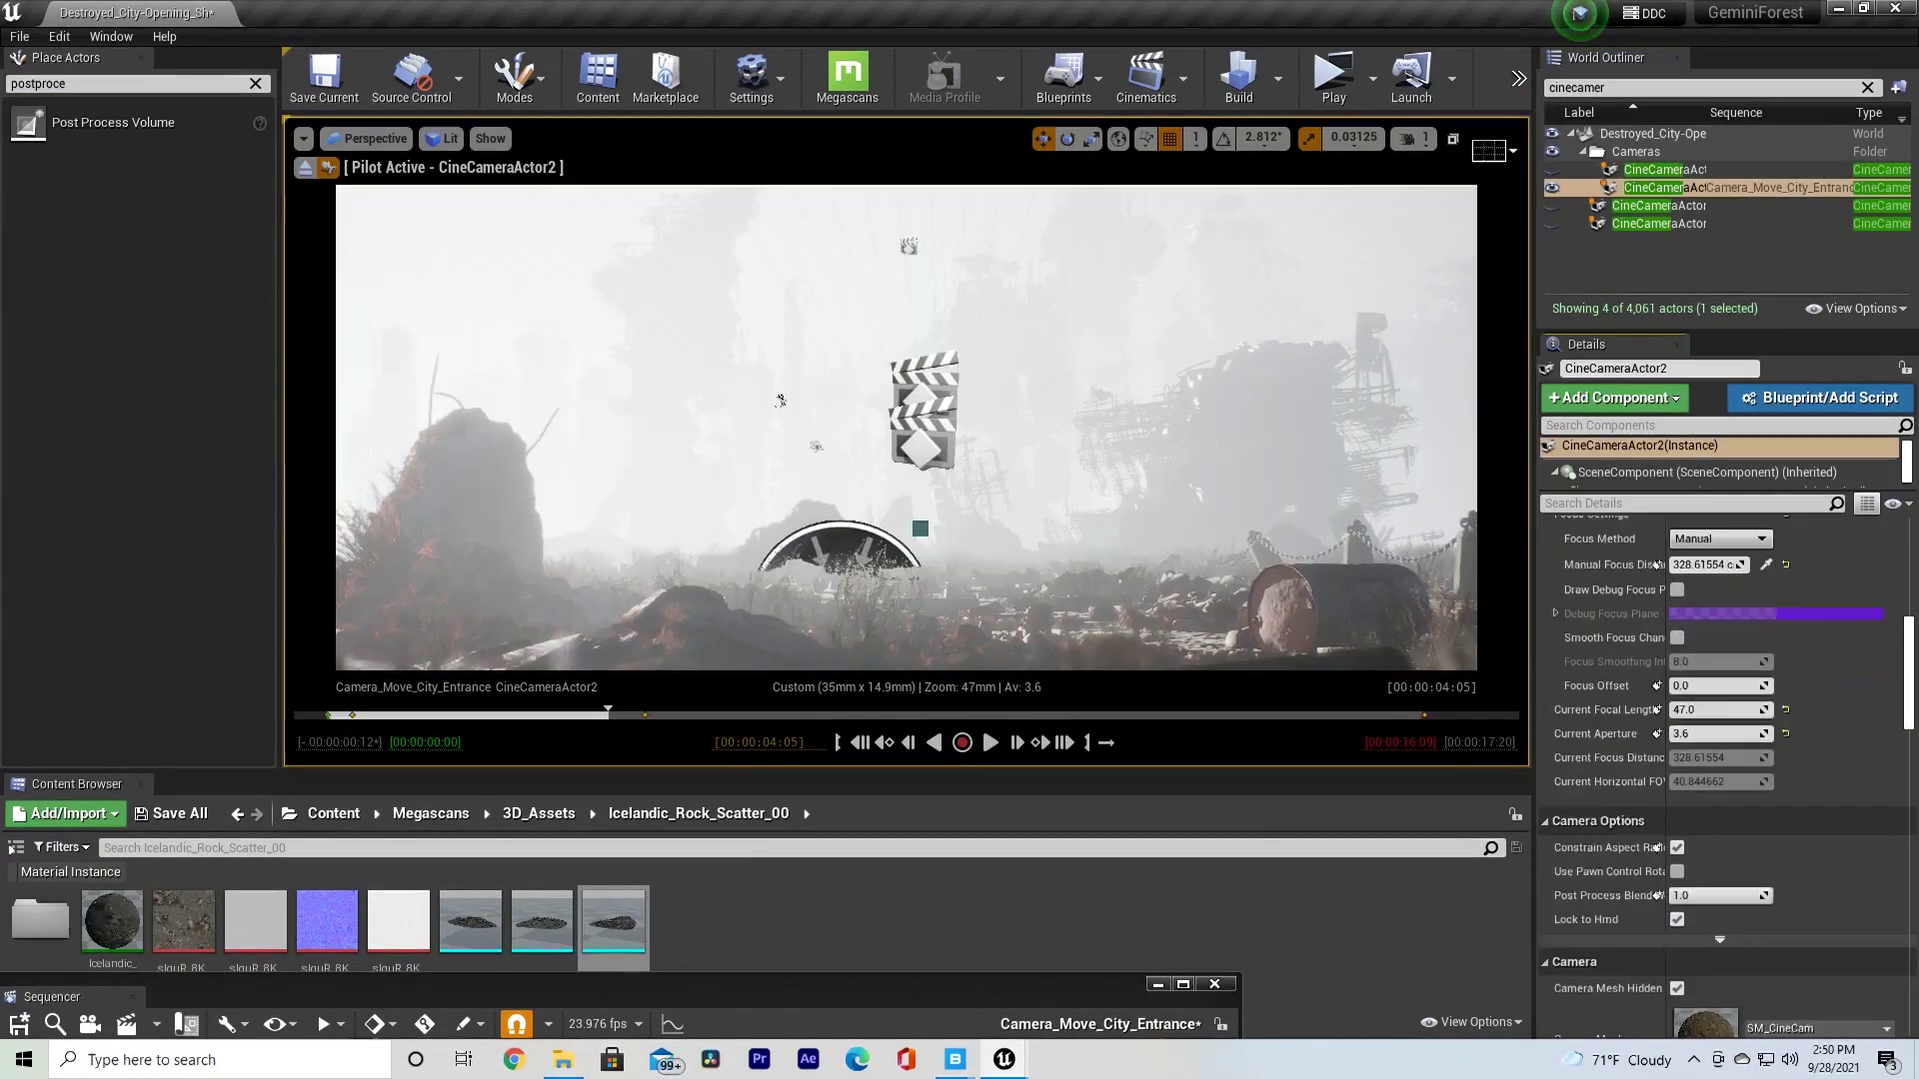
scroll(1699, 639, up, 2)
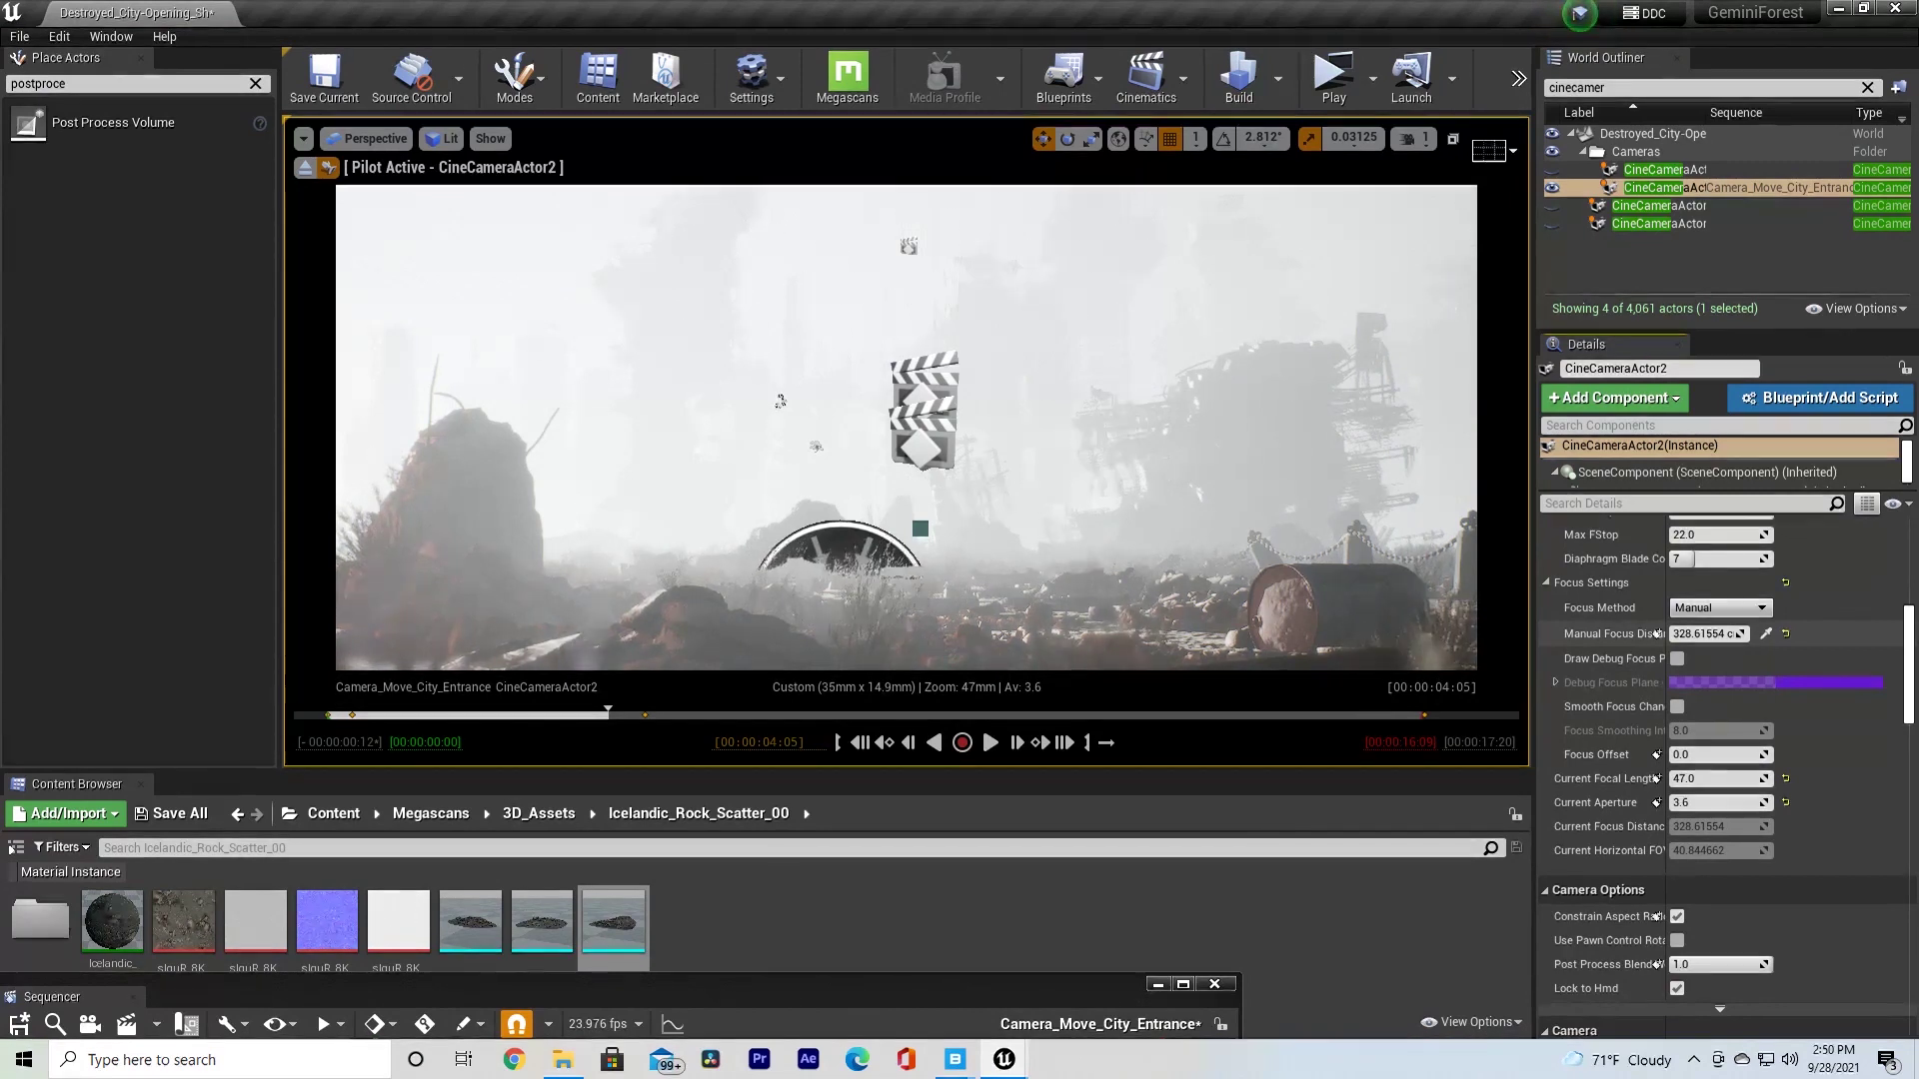
drag(1721, 779, 1654, 778)
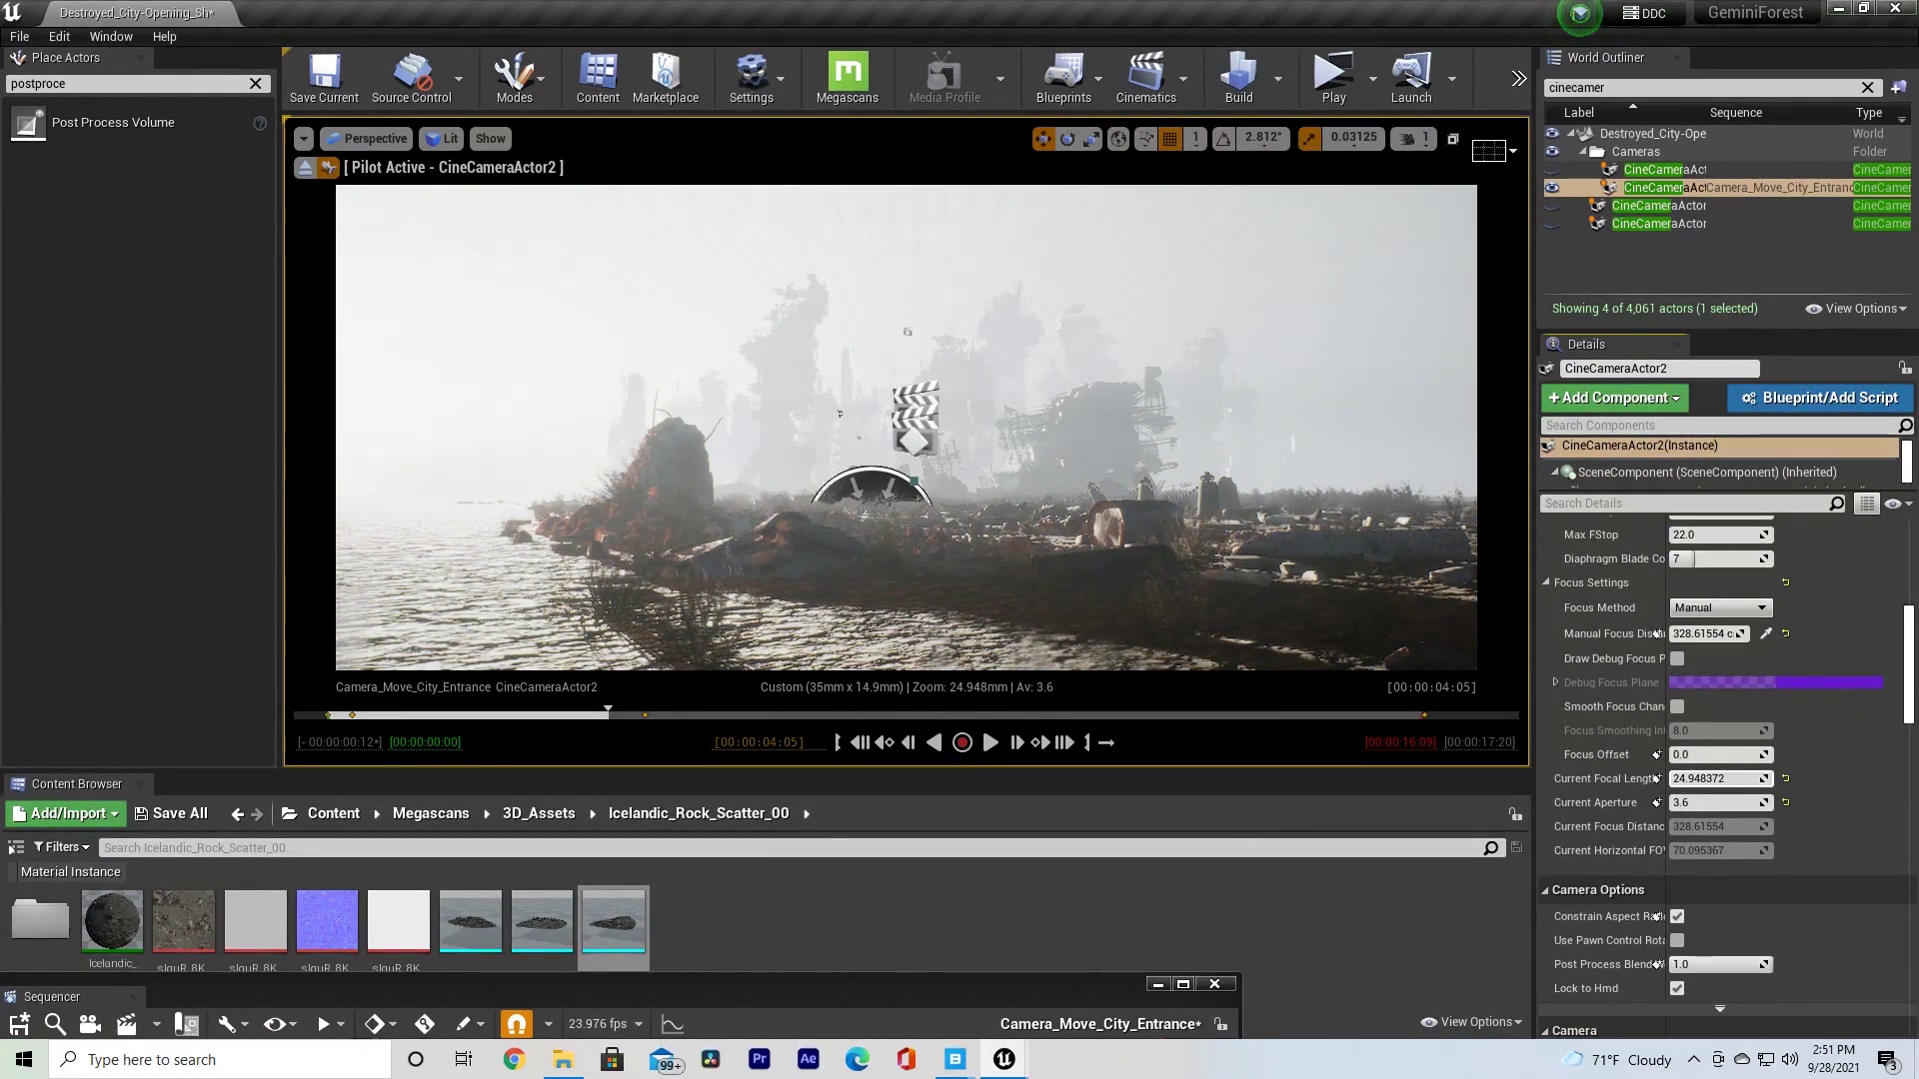
- Find the exponential height fog among the scene actors and hide it
click(1639, 88)
text(exponen)
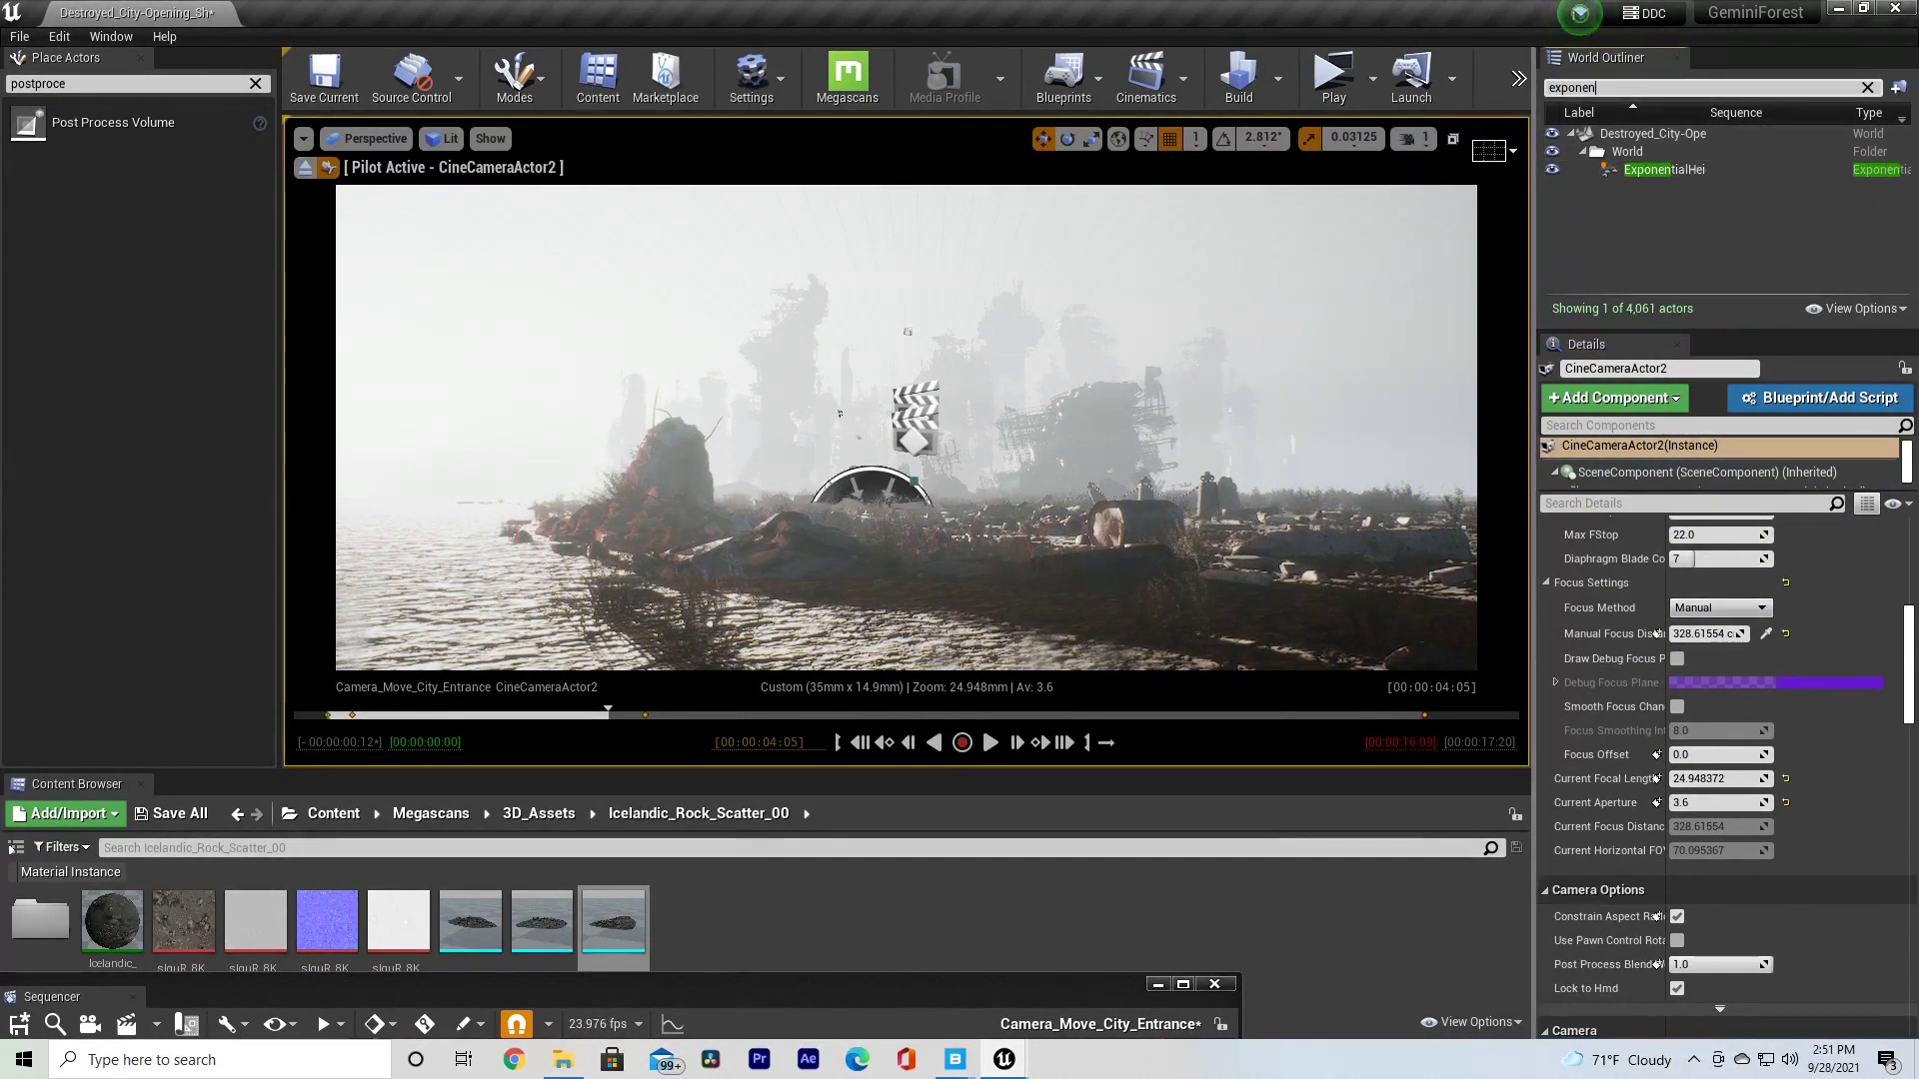
click(1552, 169)
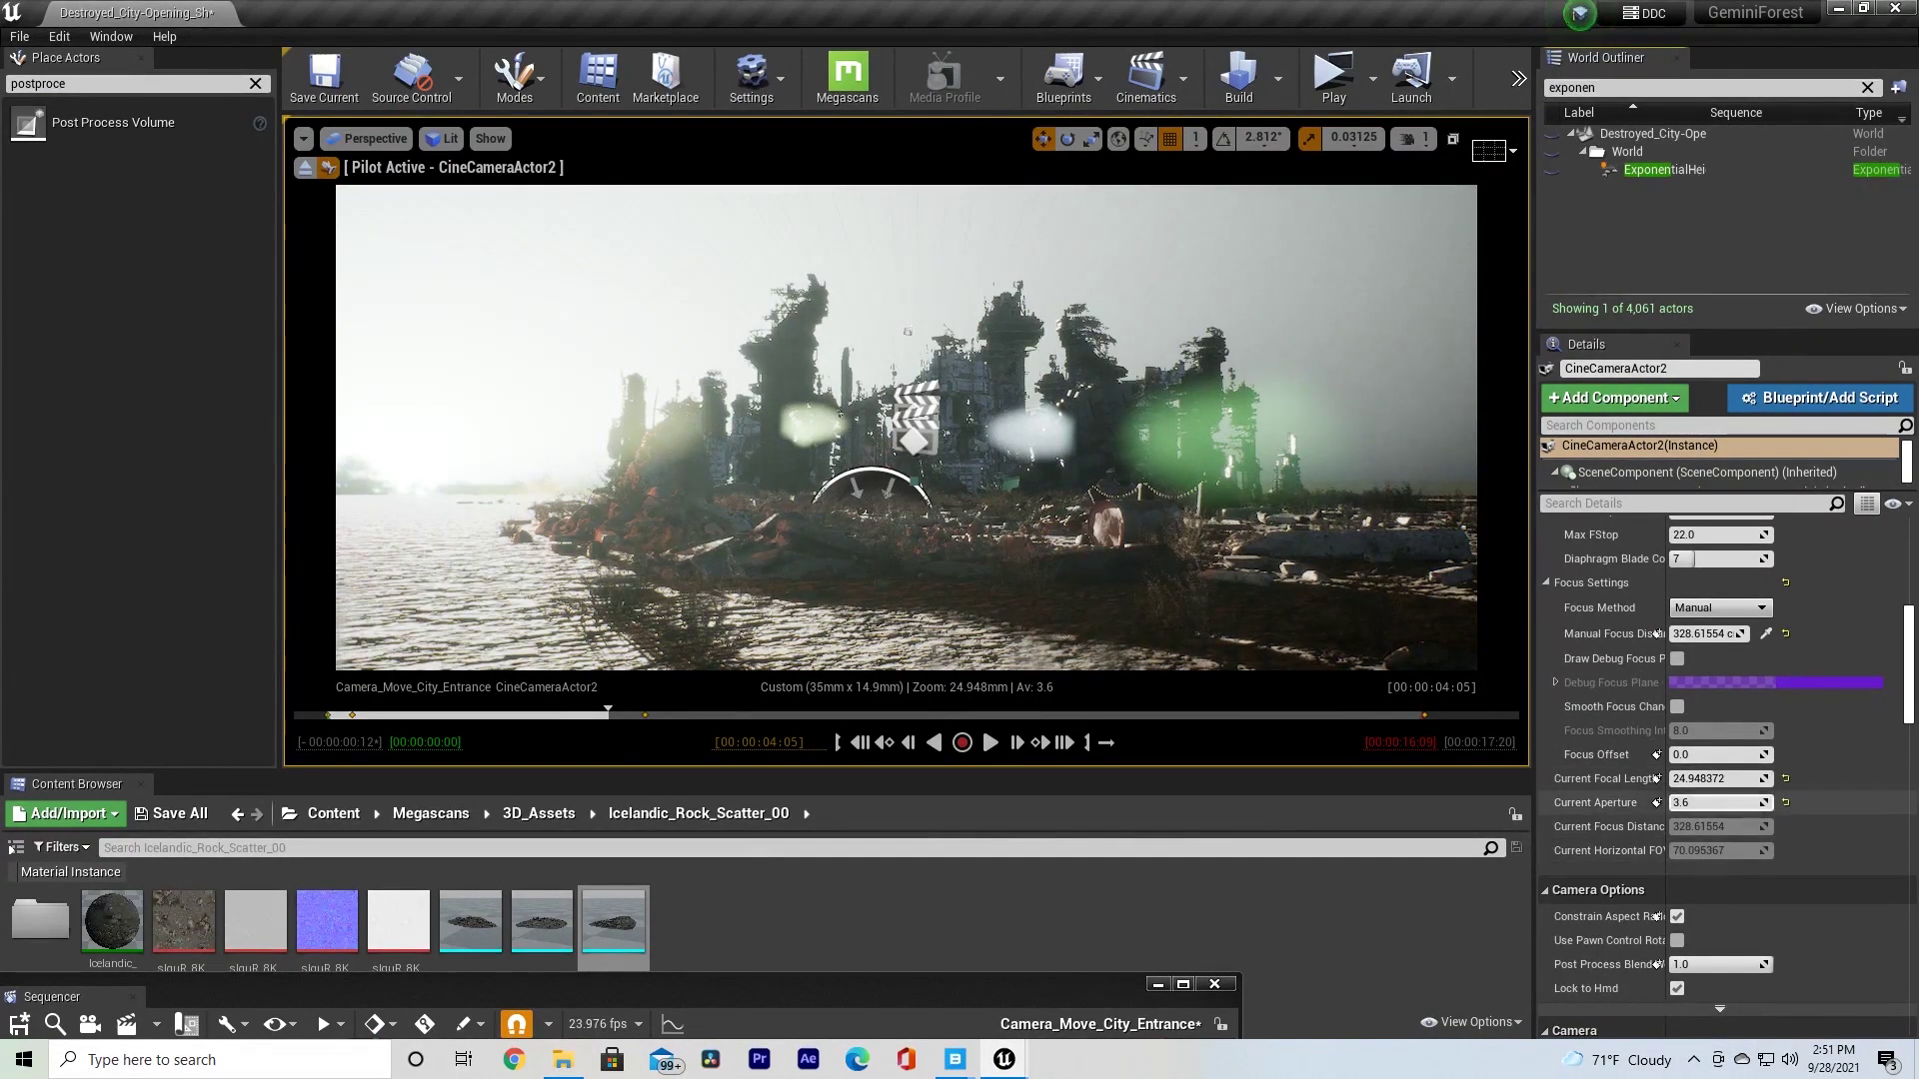
- Set CineCameraActor2's current focal length to 47 mm and scrub the camera move to 00:00:06:15
click(1719, 778)
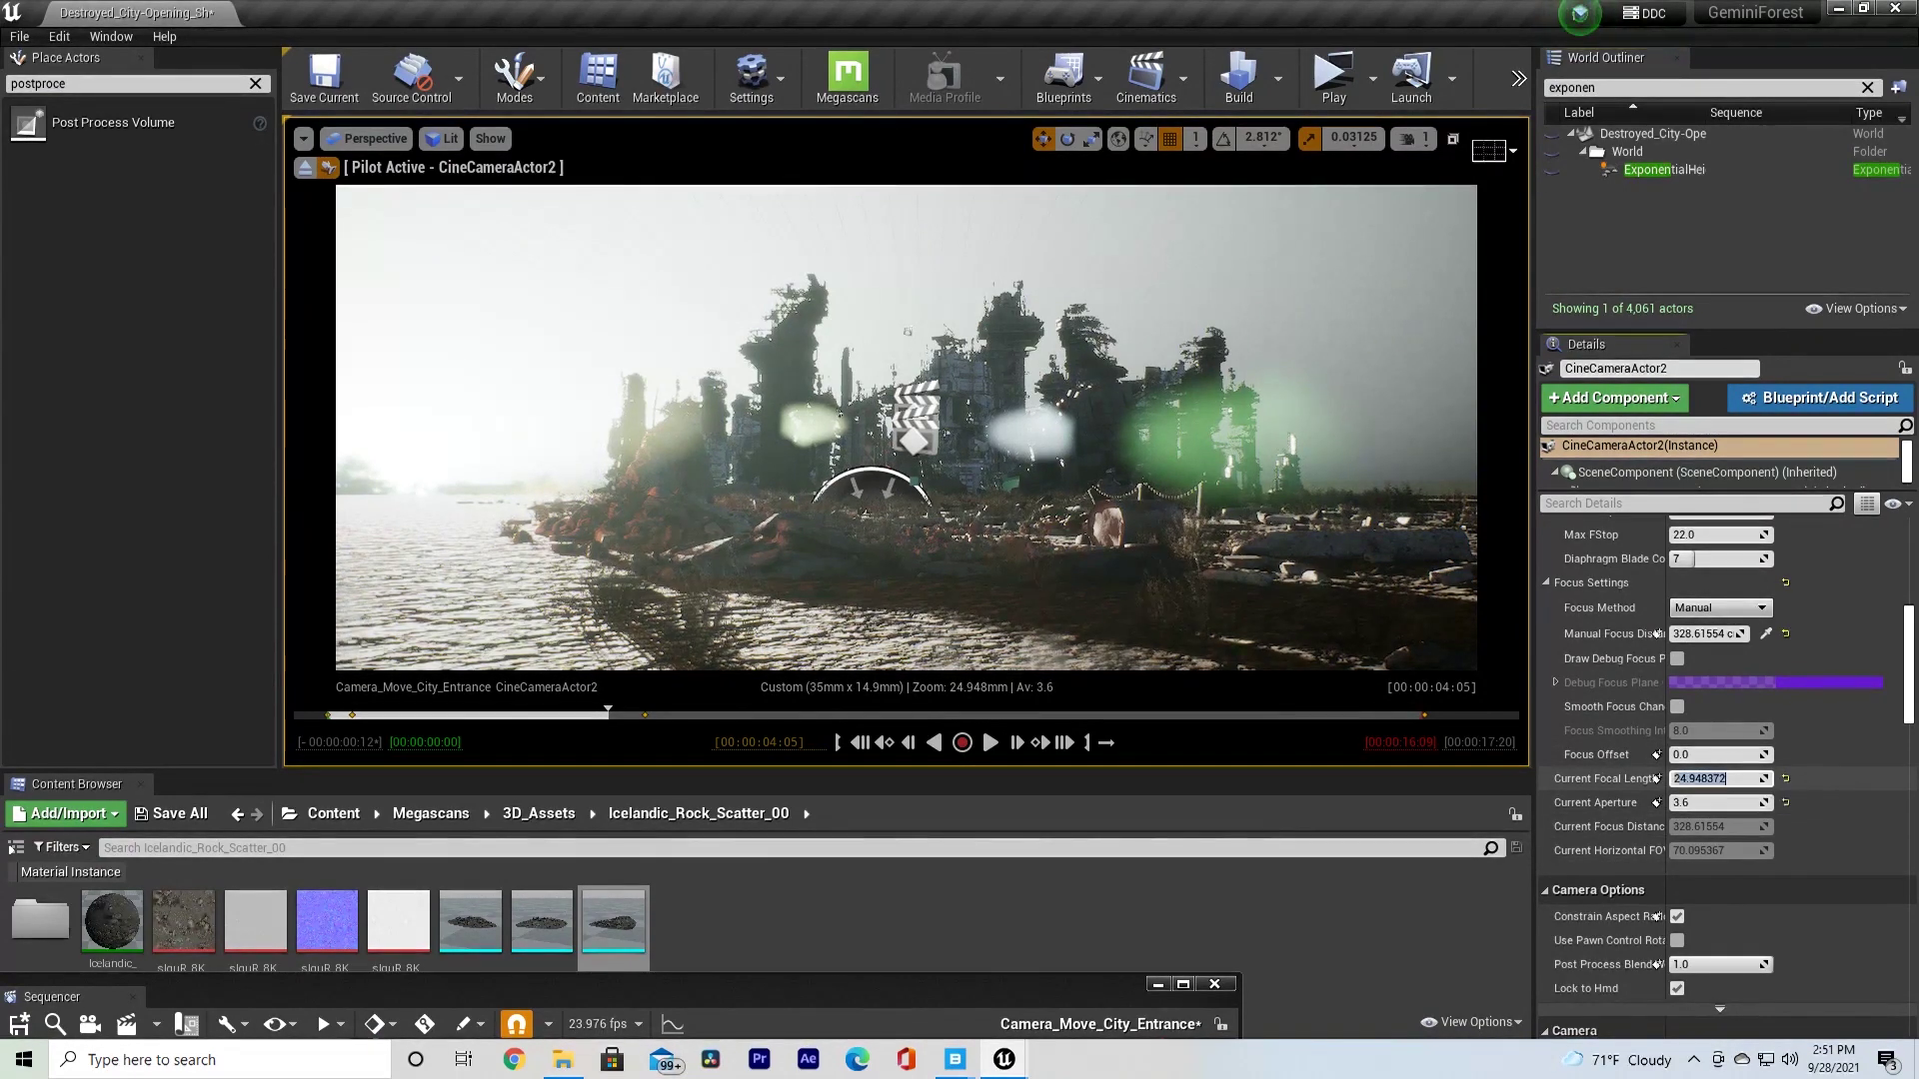
text(47)
key(Return)
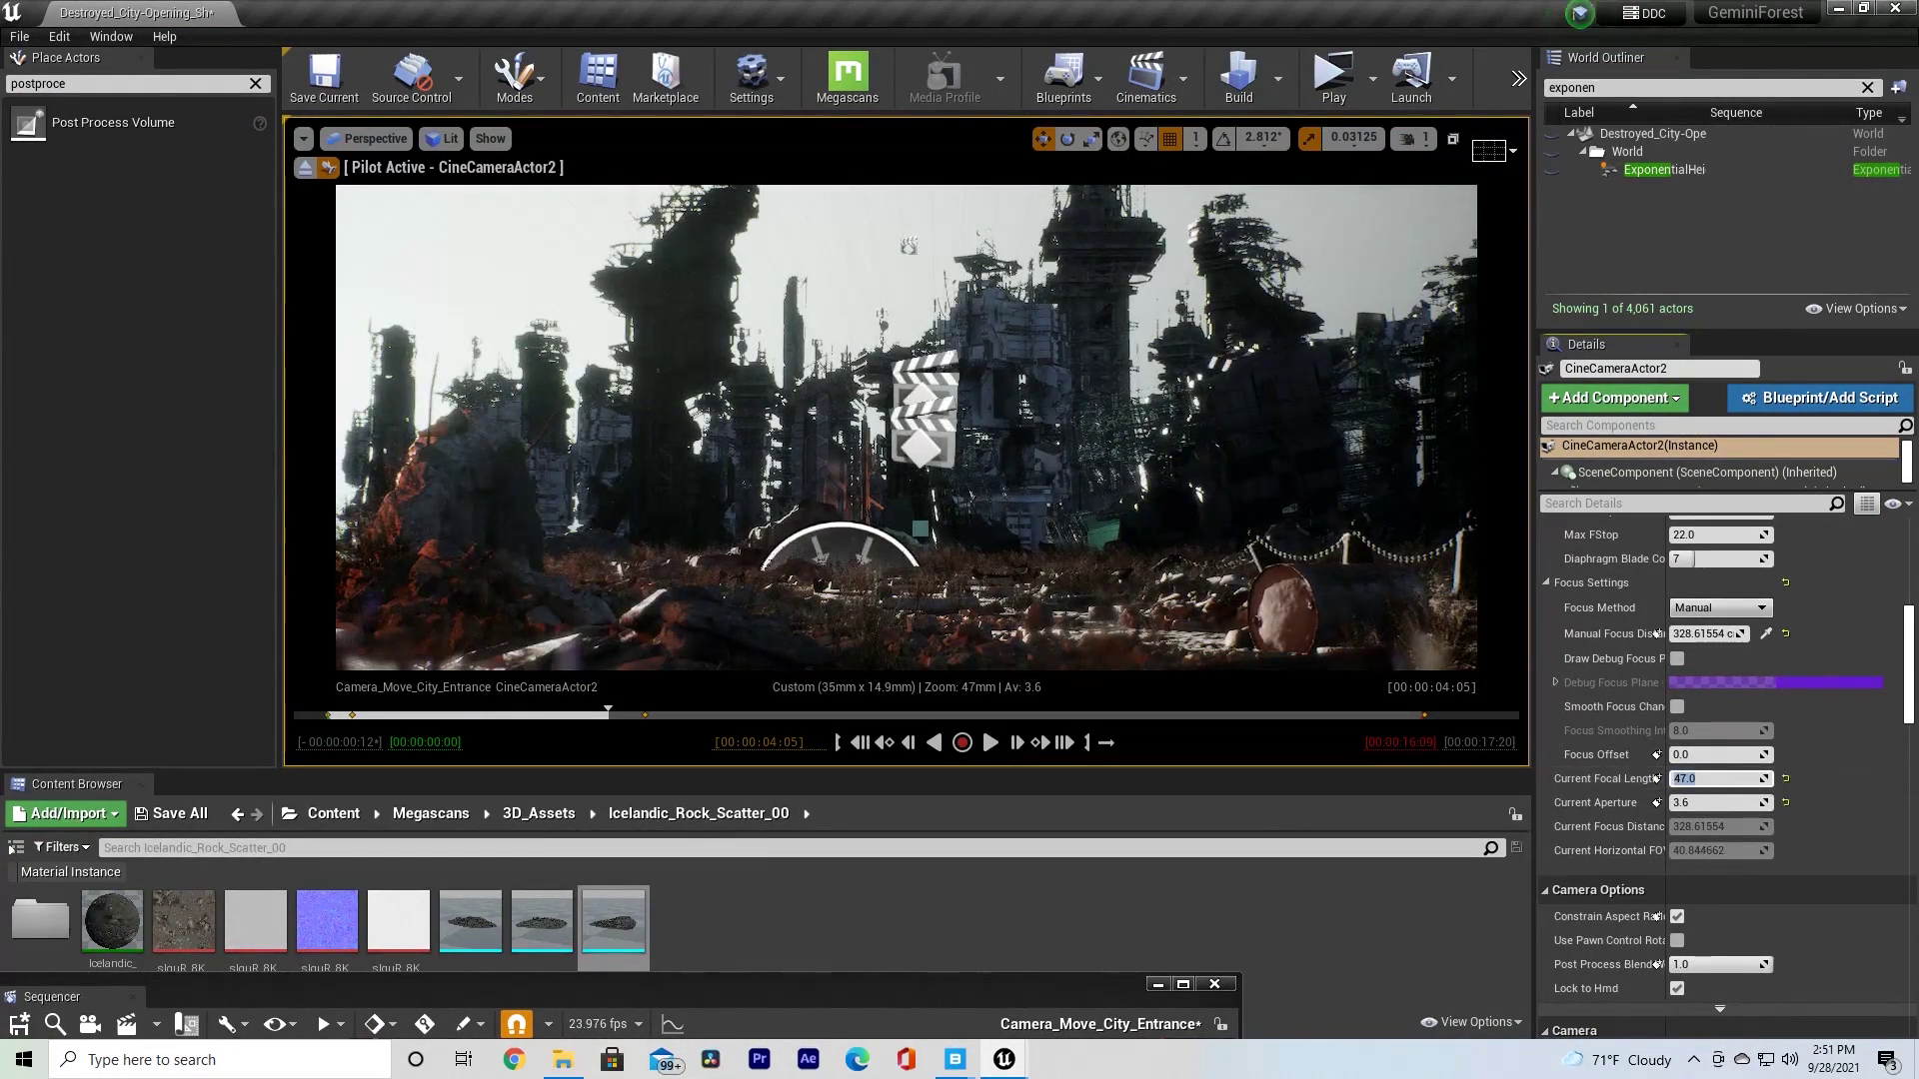
drag(608, 714, 368, 713)
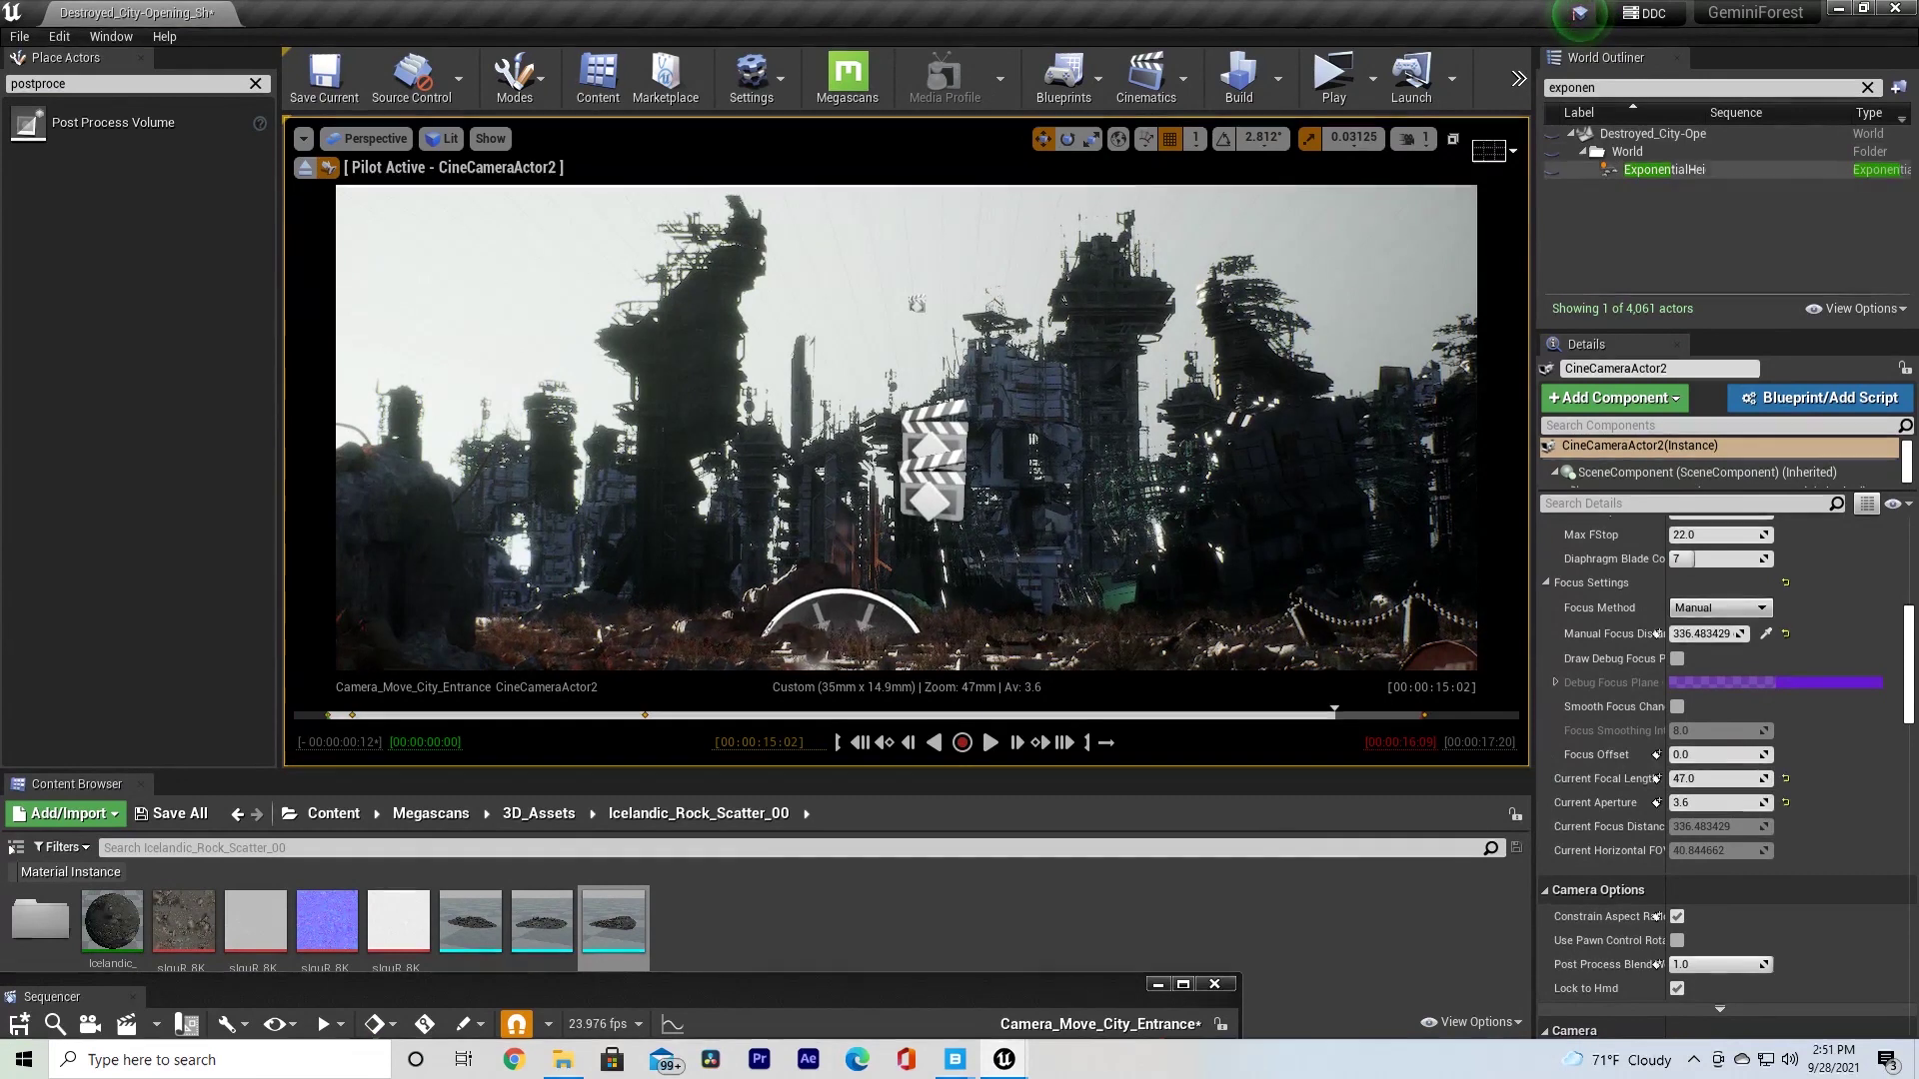
drag(1334, 714, 769, 711)
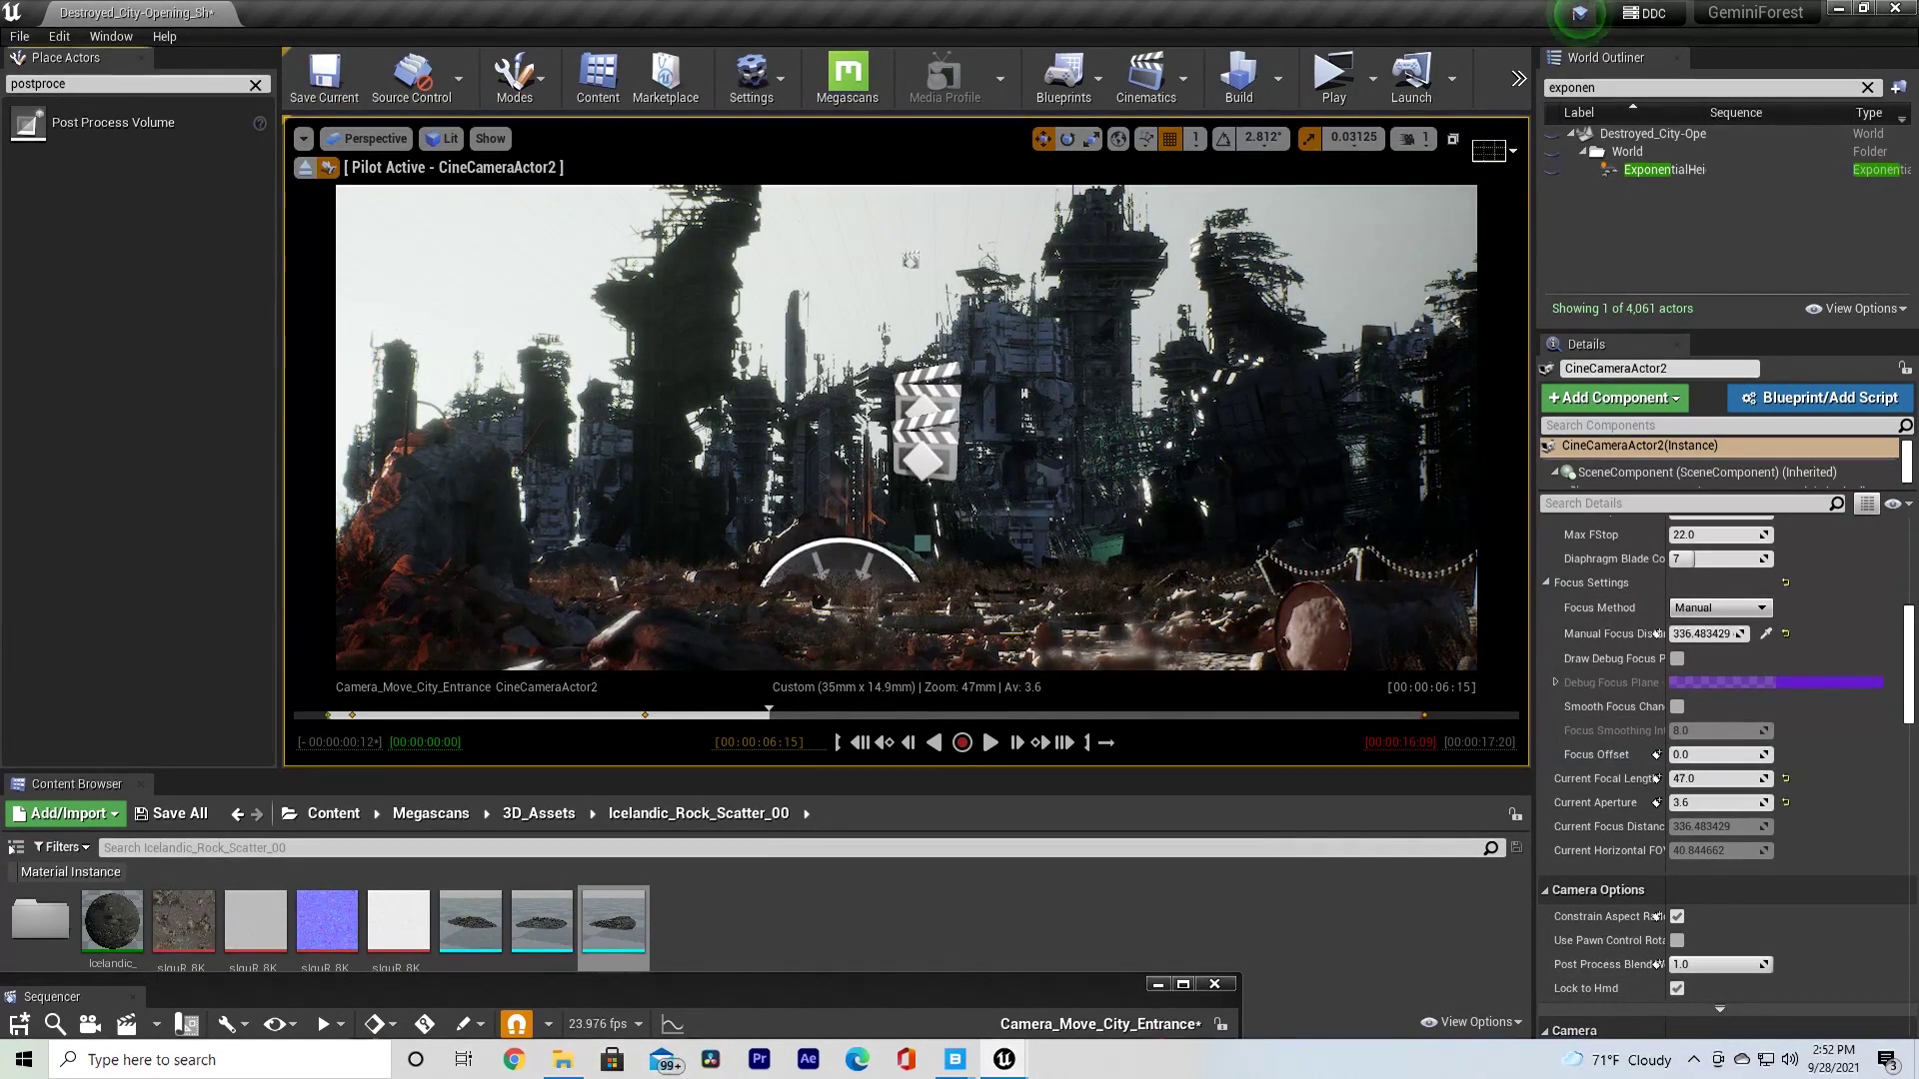
- Search the placeable actors for the Cine Camera Actor and add one to the scene
click(255, 84)
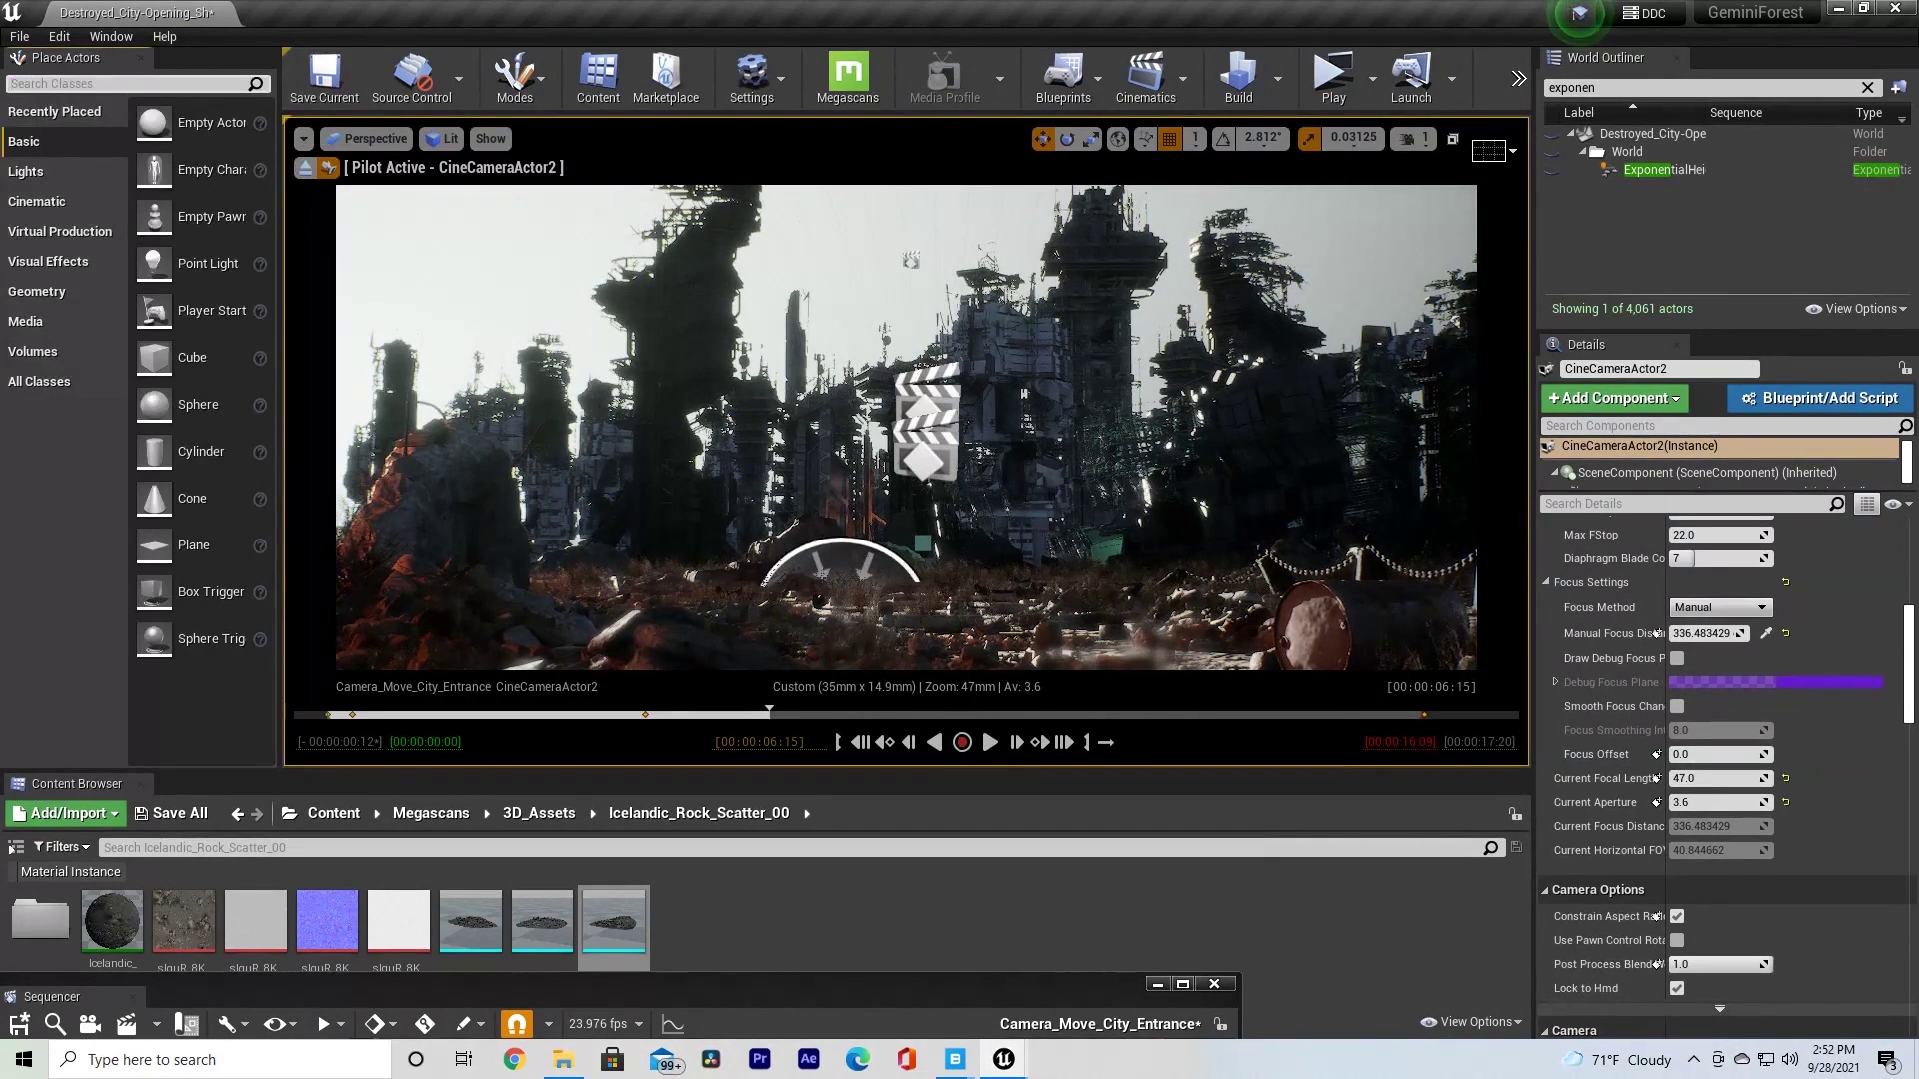
text(cinec)
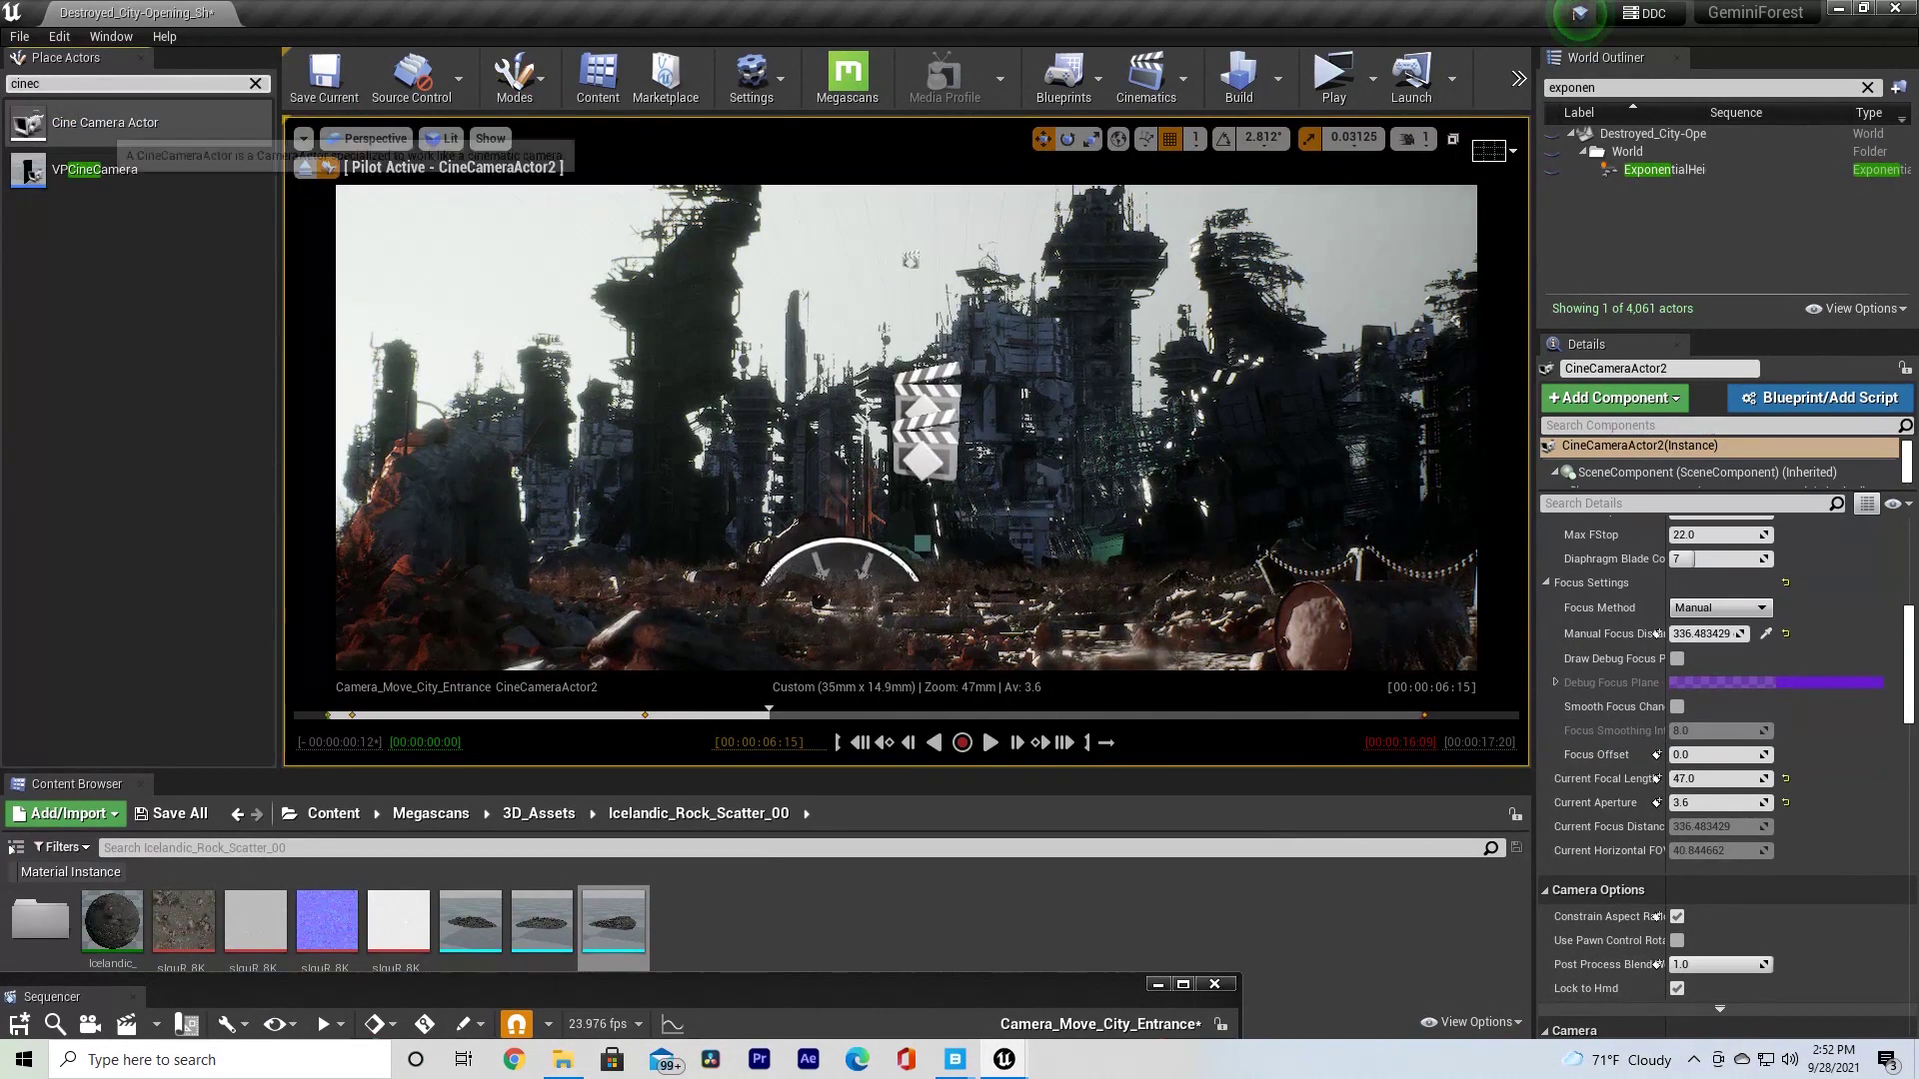
drag(105, 123, 781, 413)
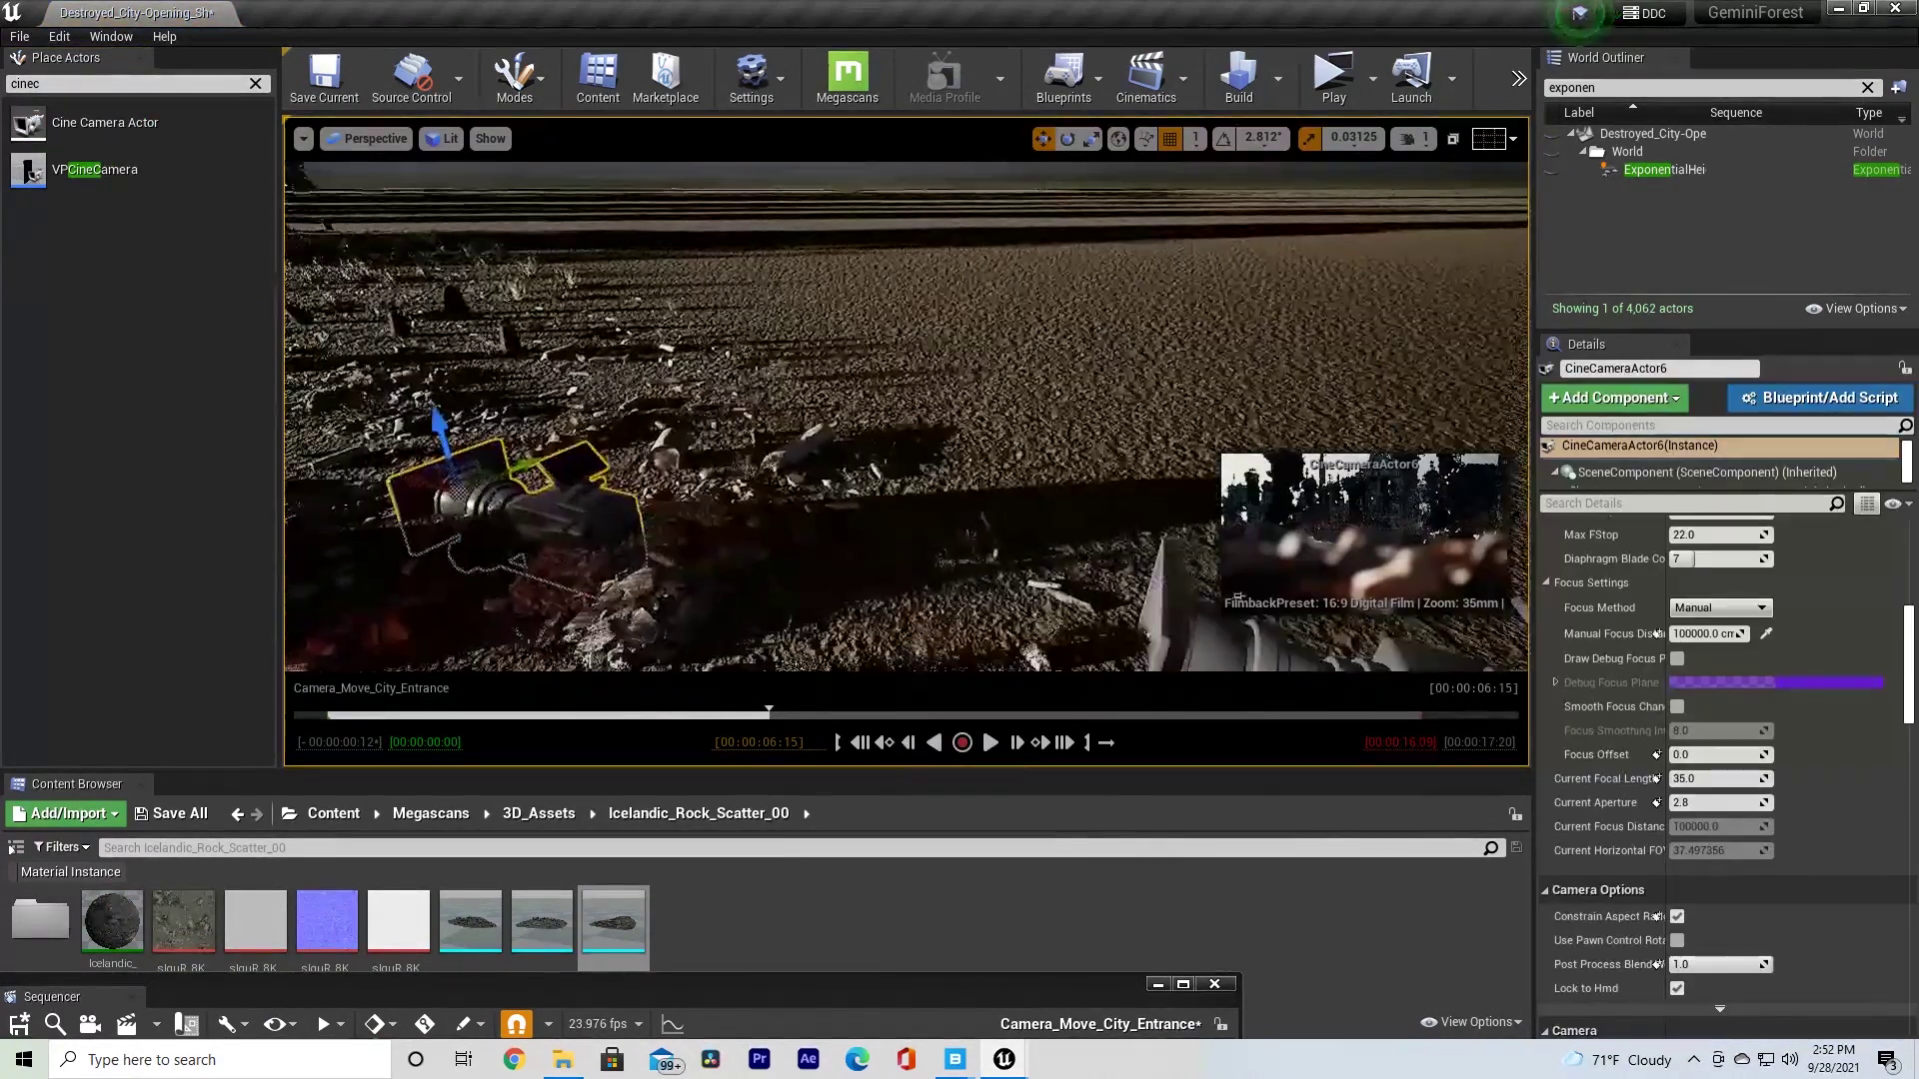
- Move the new cine camera across the ground, away from the rock pile beside it
right_drag(1239, 597, 1240, 596)
drag(599, 449, 1047, 528)
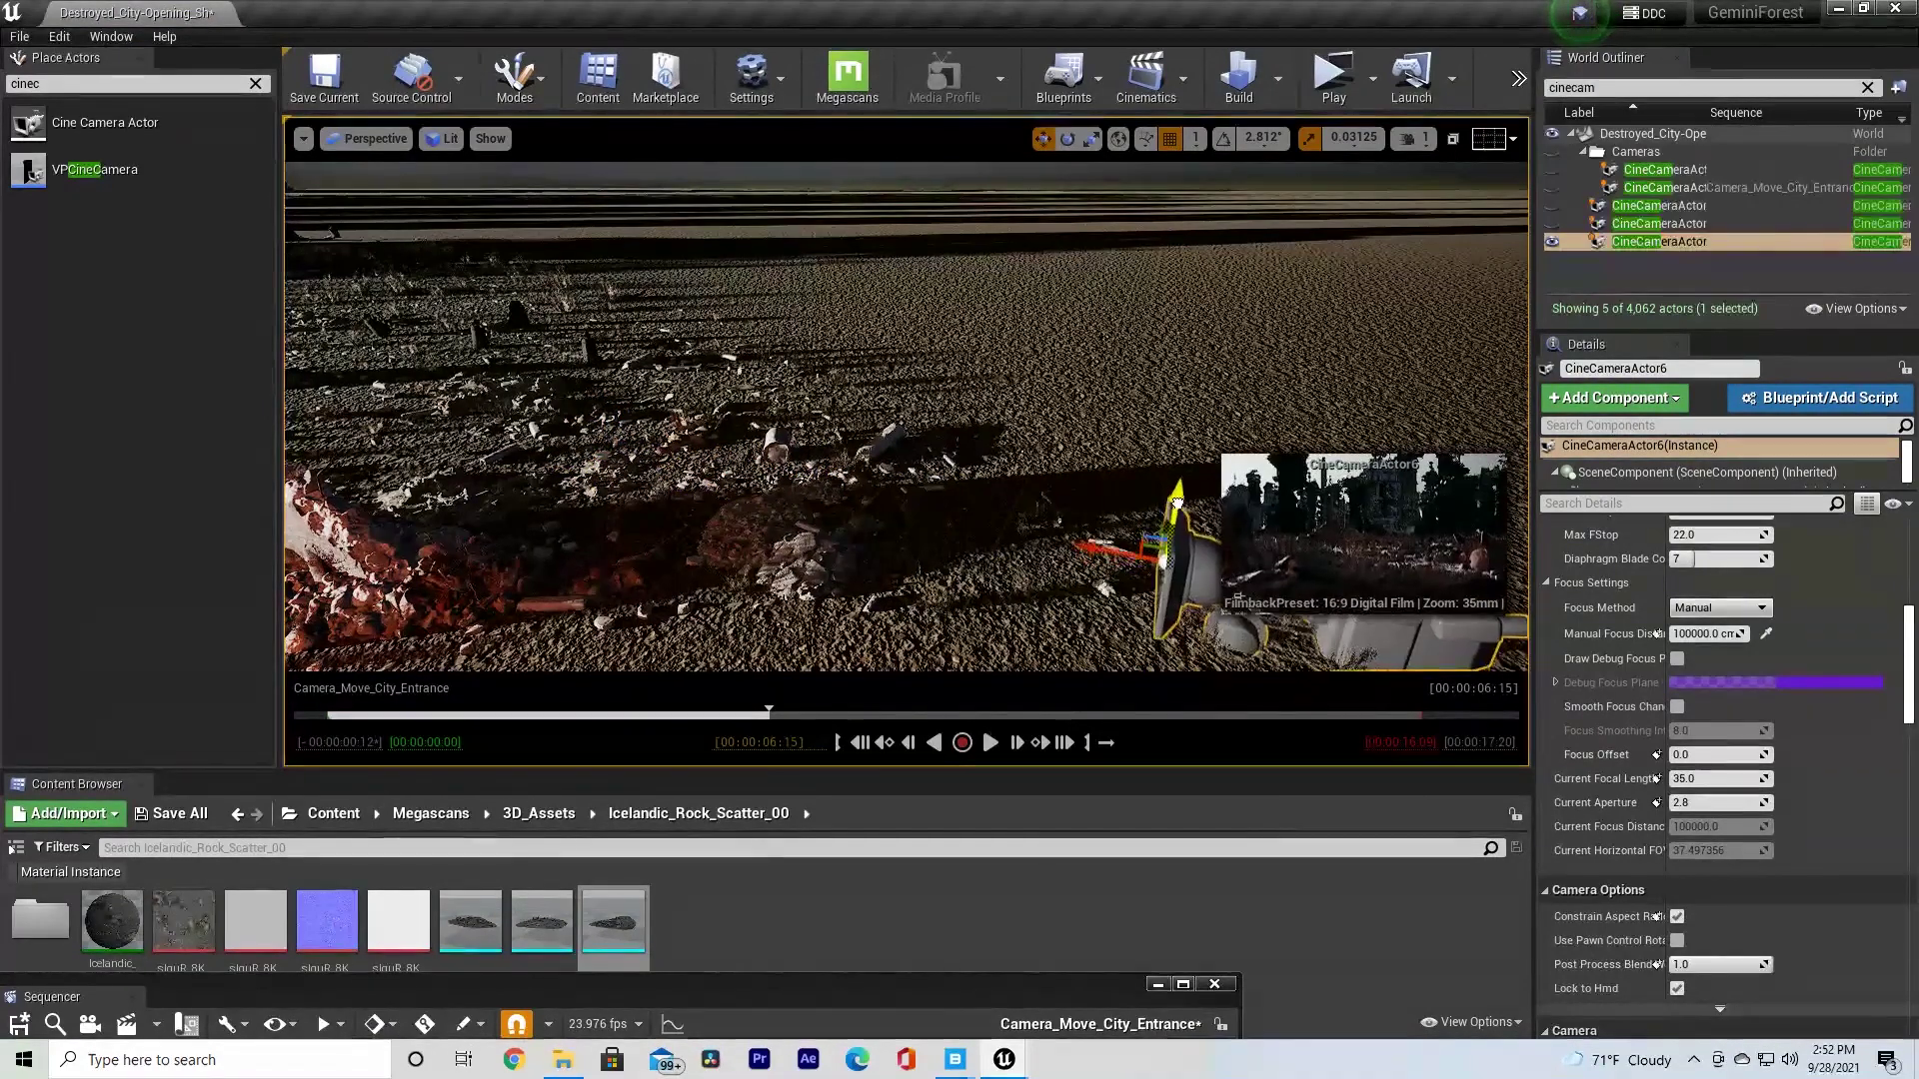
drag(1167, 543, 1164, 556)
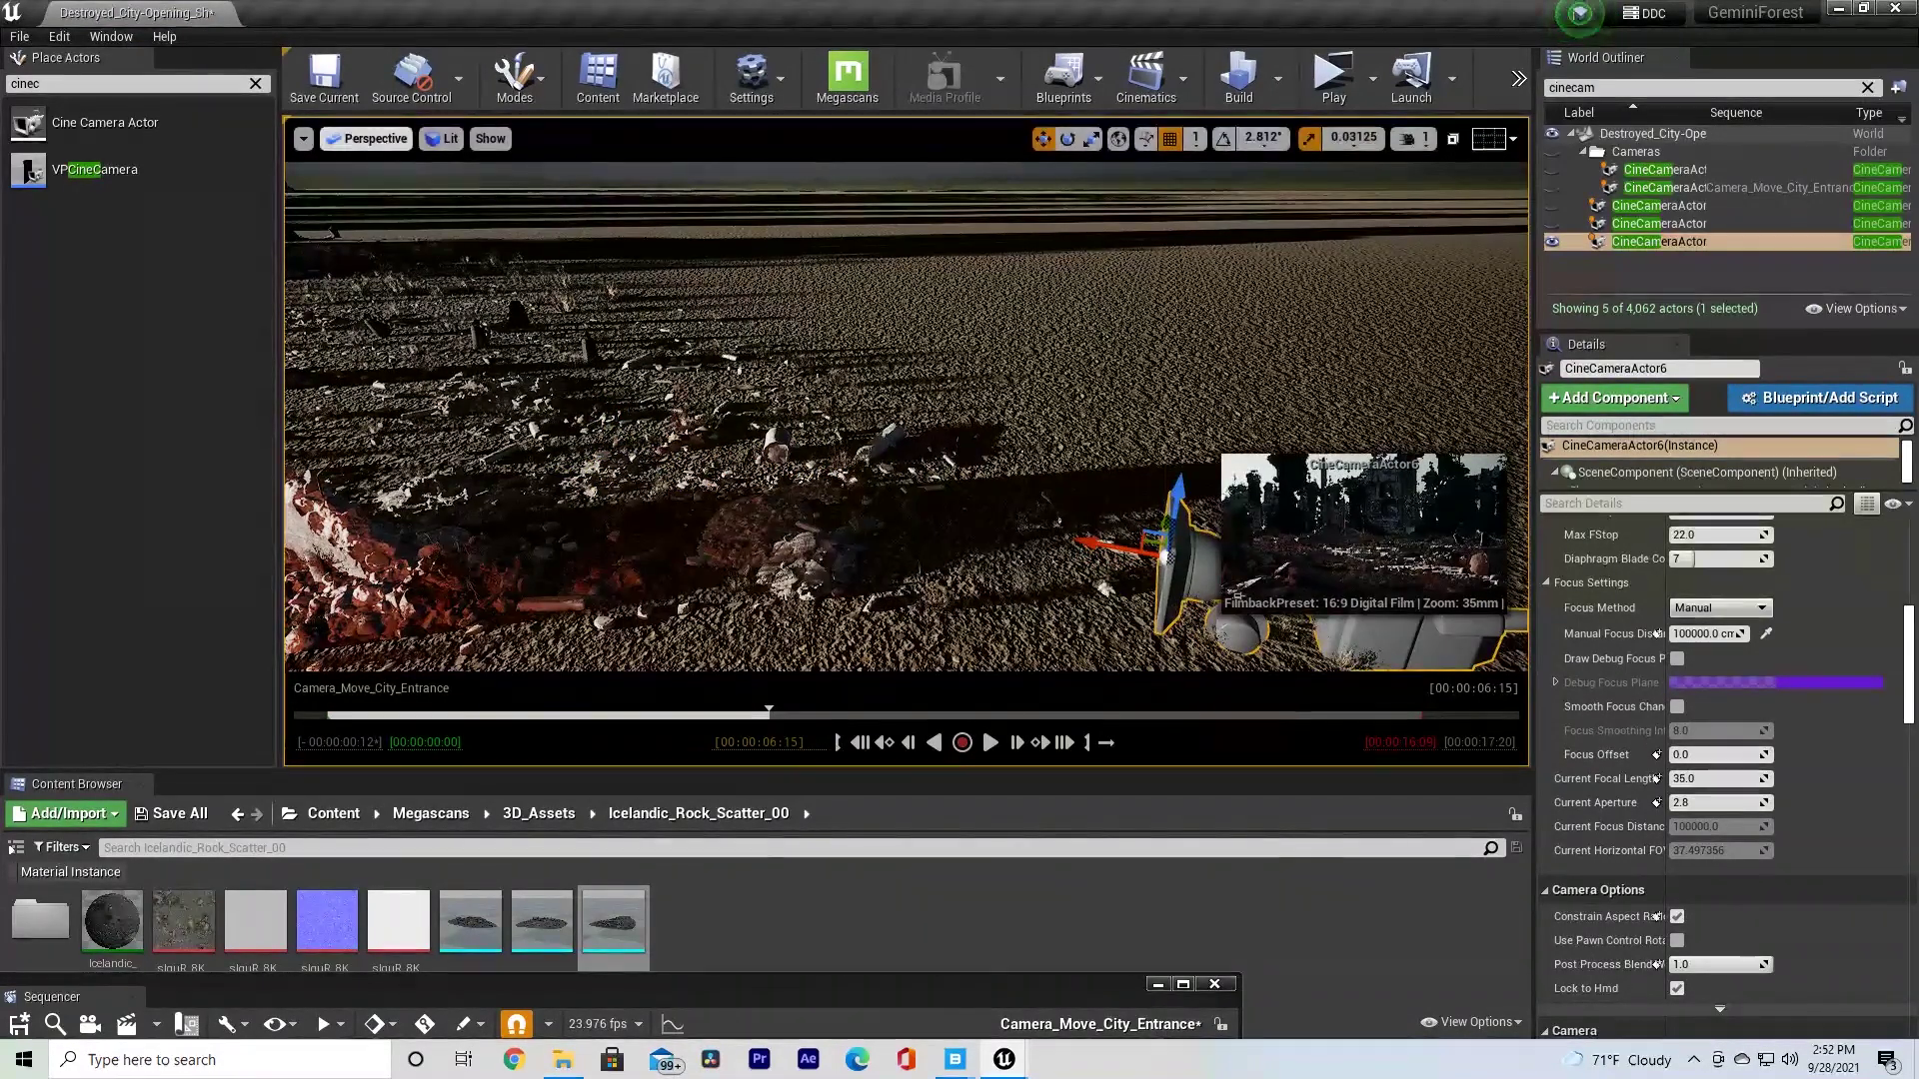
- Look through CineCameraActor6 and reframe it on the ruined city with more sky above the towers
click(369, 139)
click(476, 441)
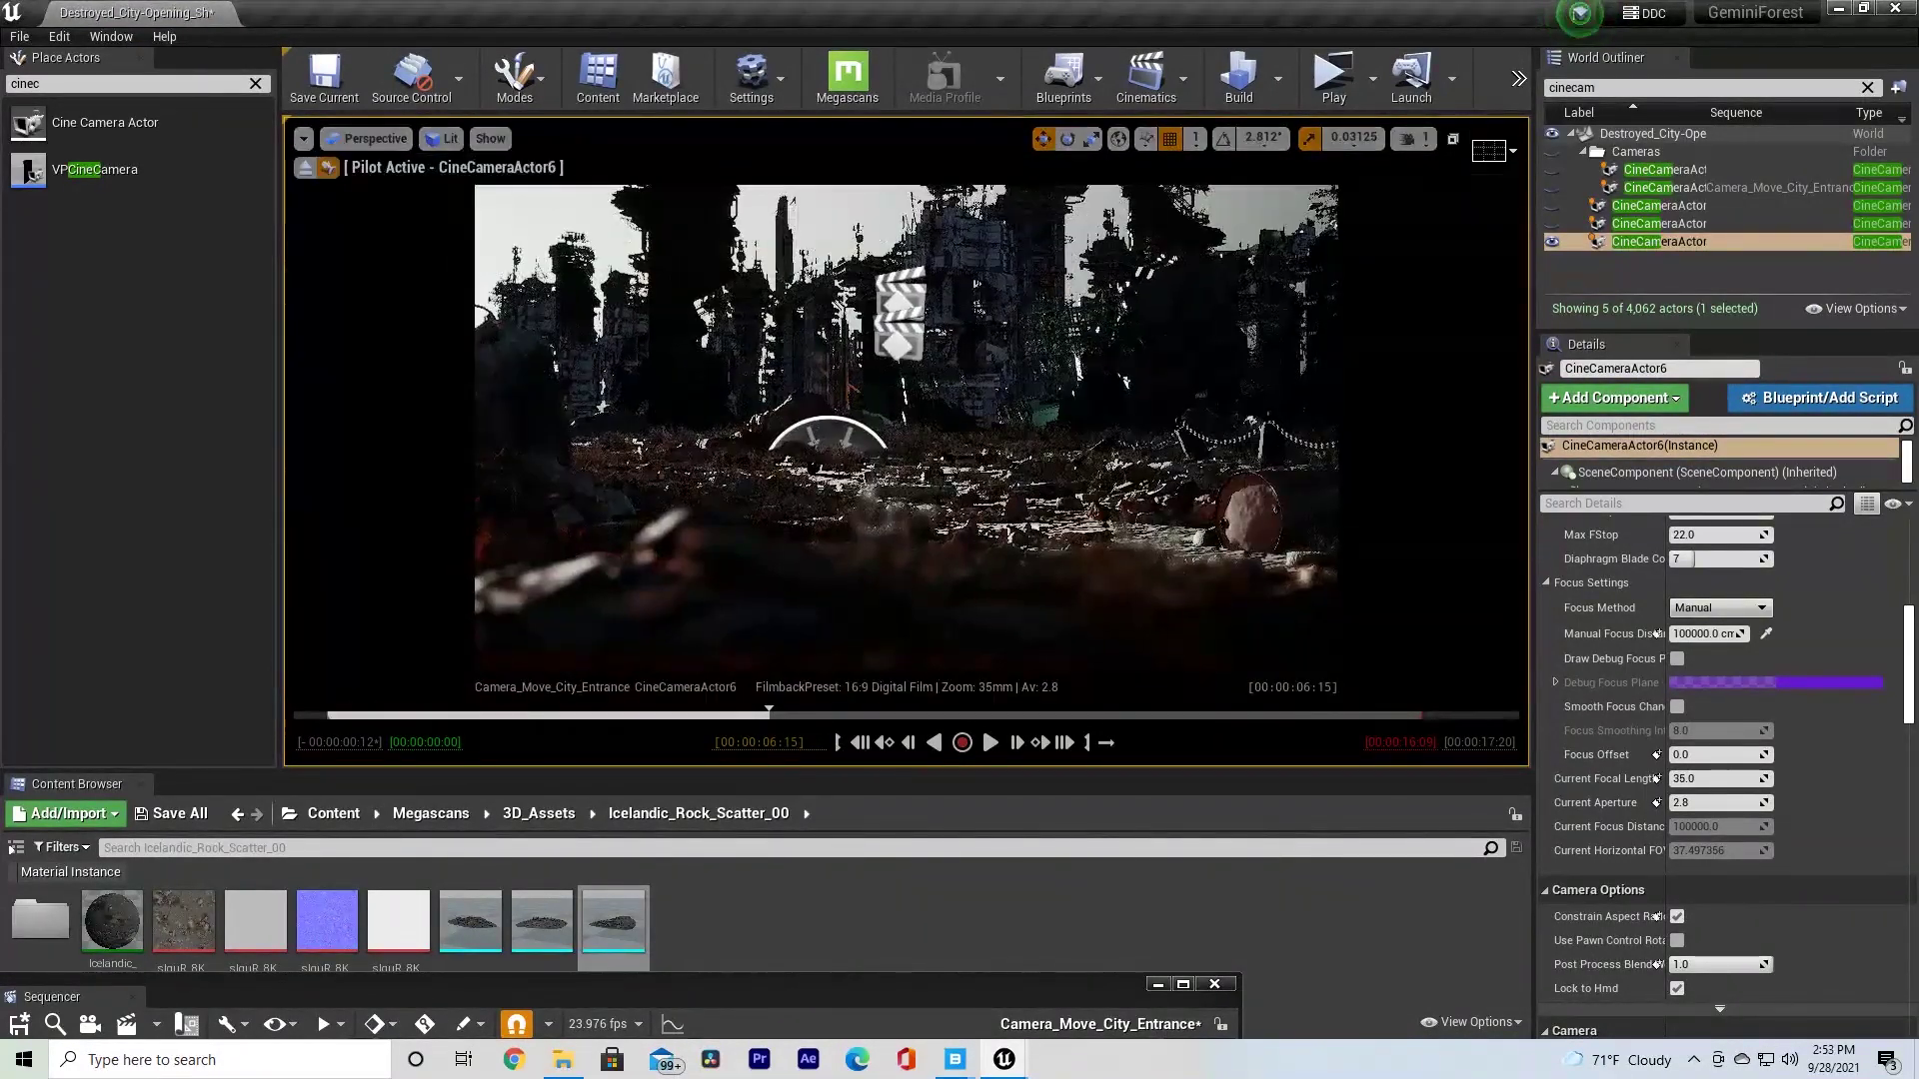
right_drag(905, 439, 913, 387)
mouse_move(842, 448)
right_down()
mouse_move(843, 479)
mouse_move(842, 400)
mouse_move(843, 470)
mouse_move(843, 444)
right_up()
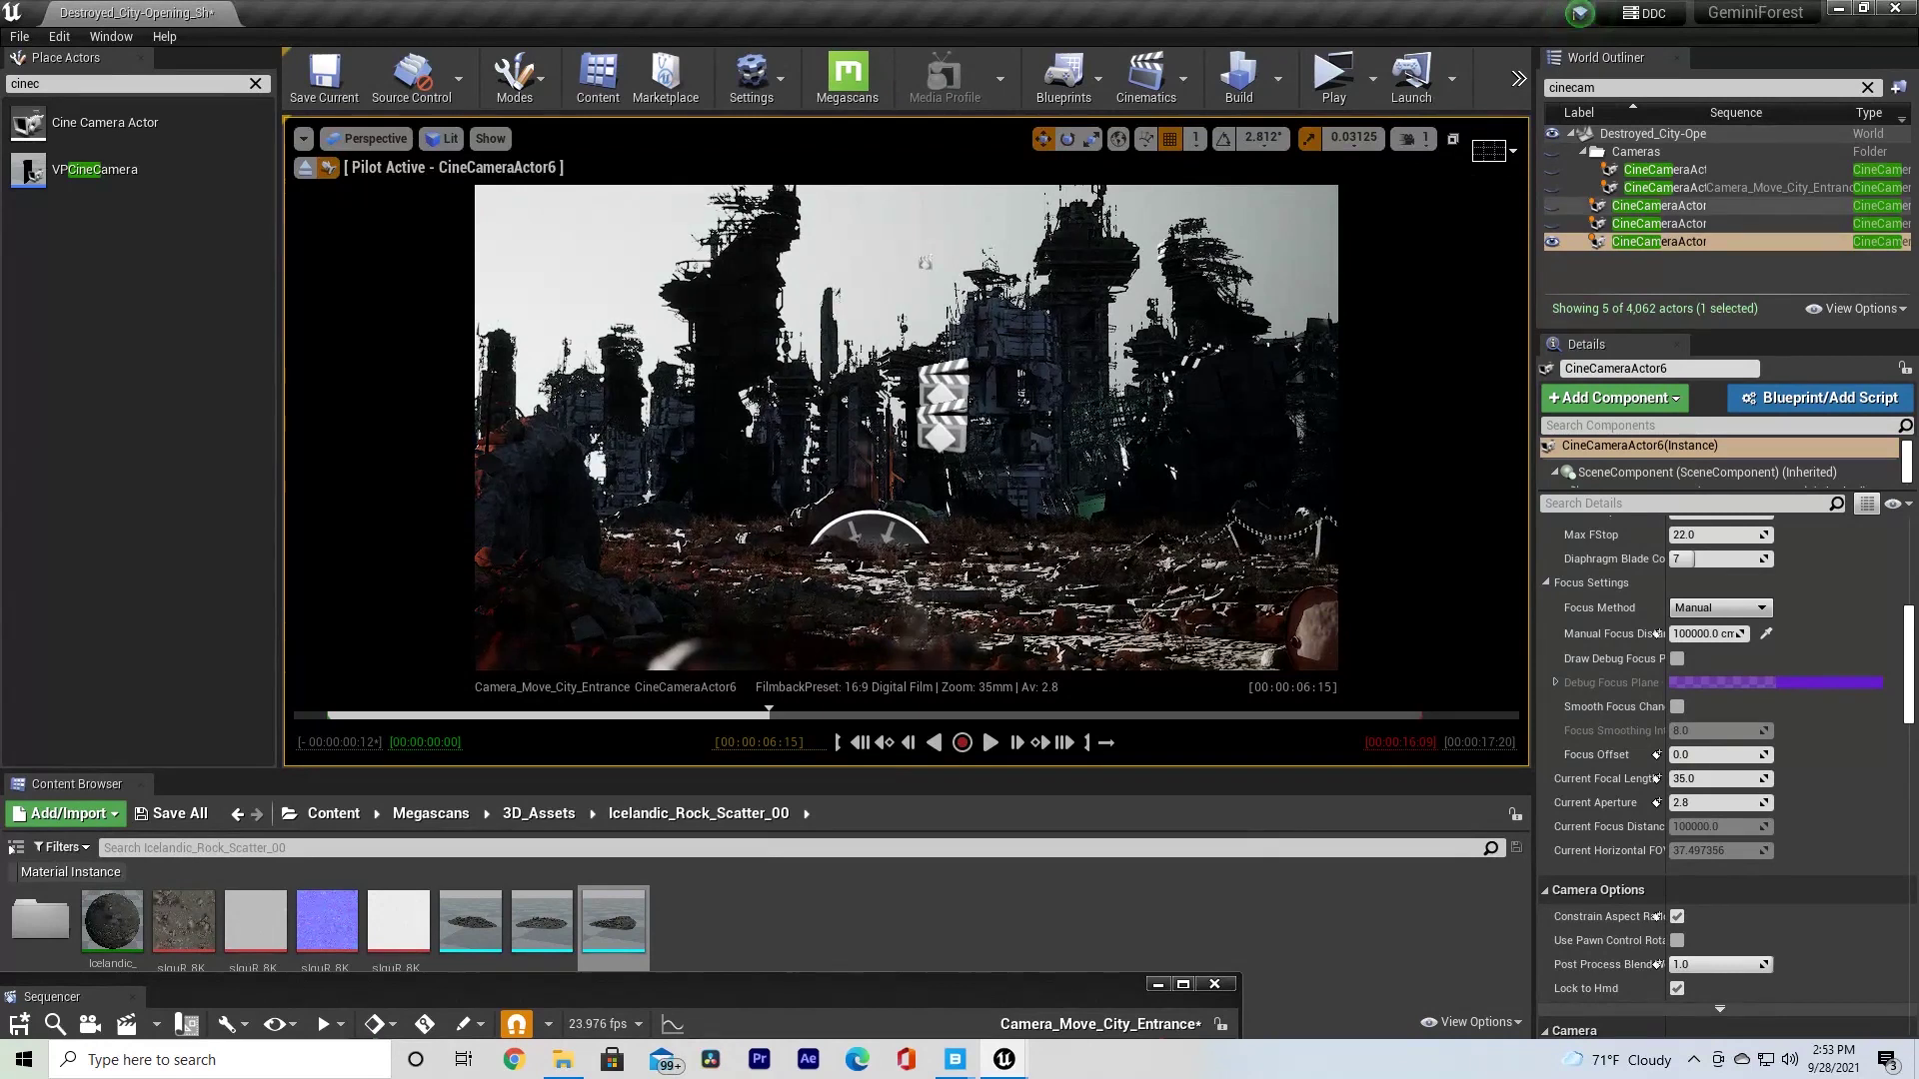
- Set CineCameraActor6's filmback preset to 16:9 DSLR and pan the camera slightly to adjust the framing
click(1659, 242)
scroll(1656, 900, up, 8)
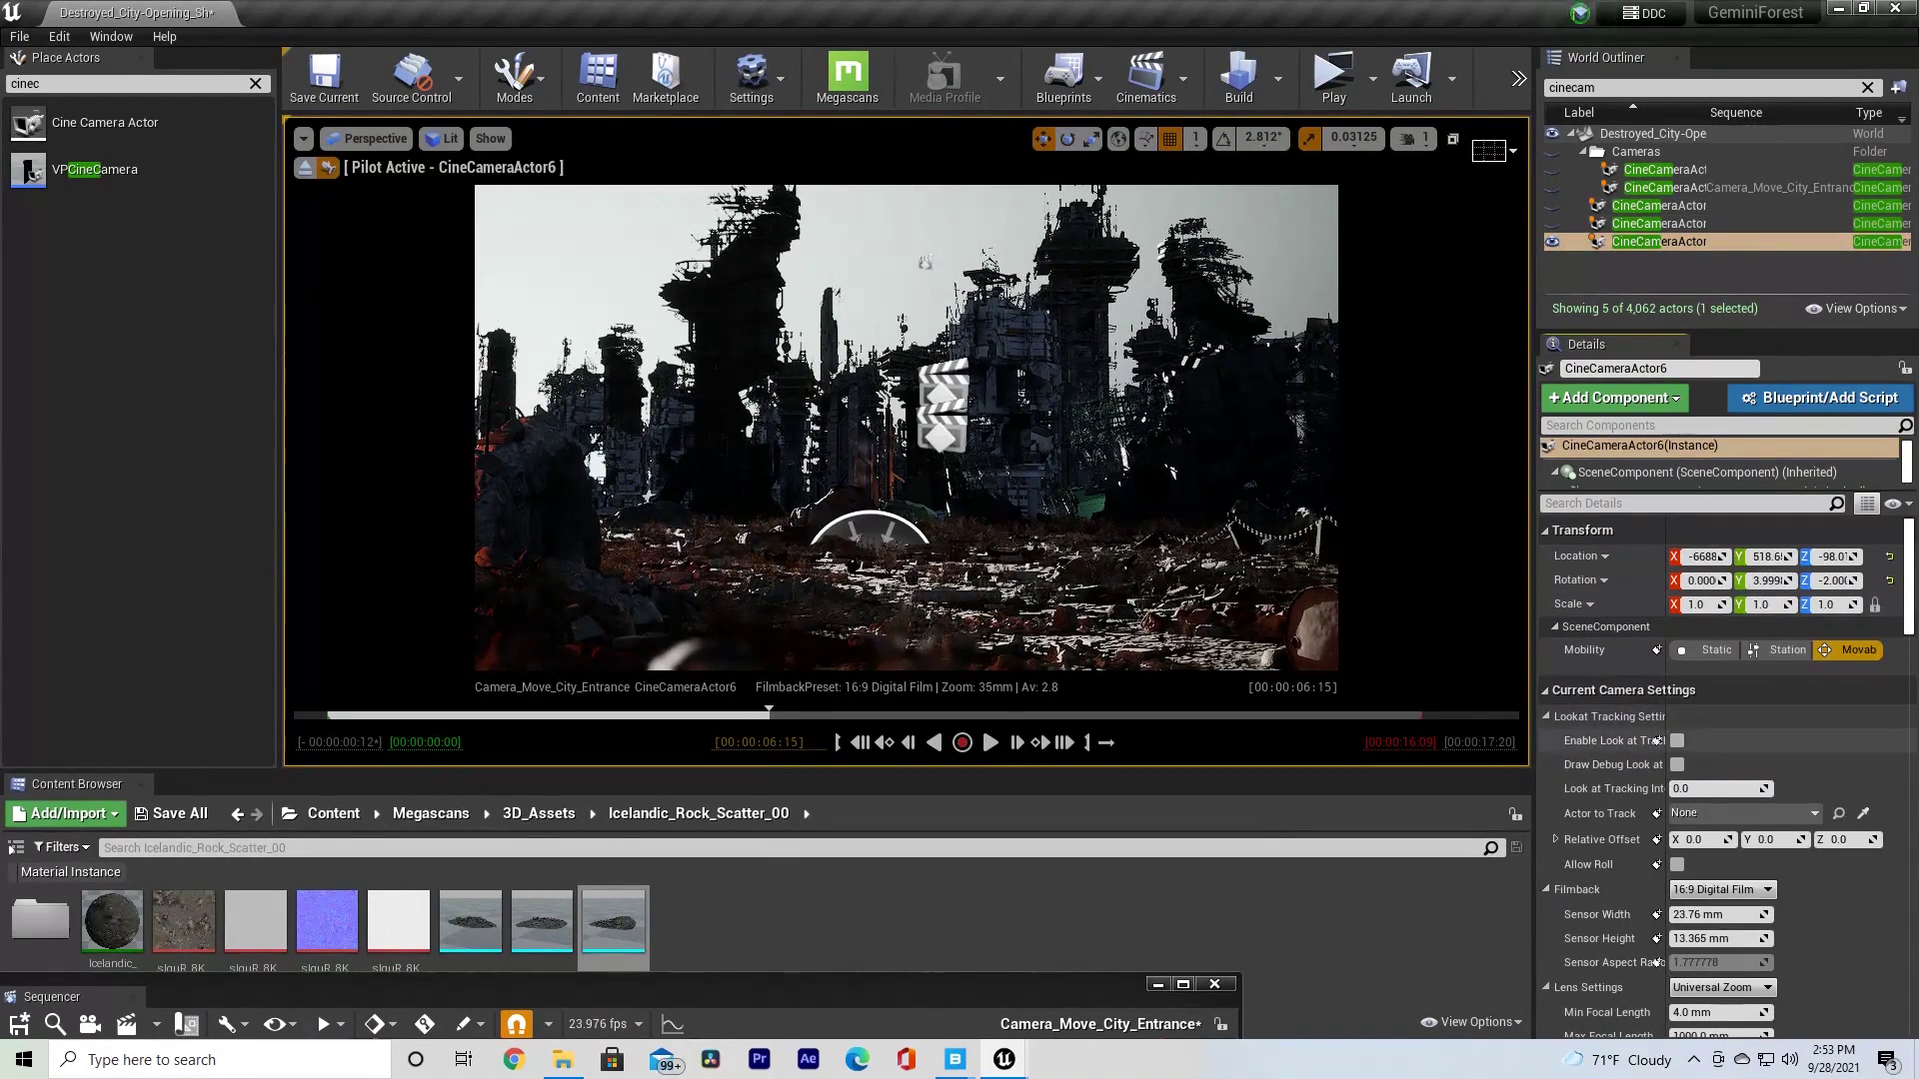
scroll(1656, 880, down, 3)
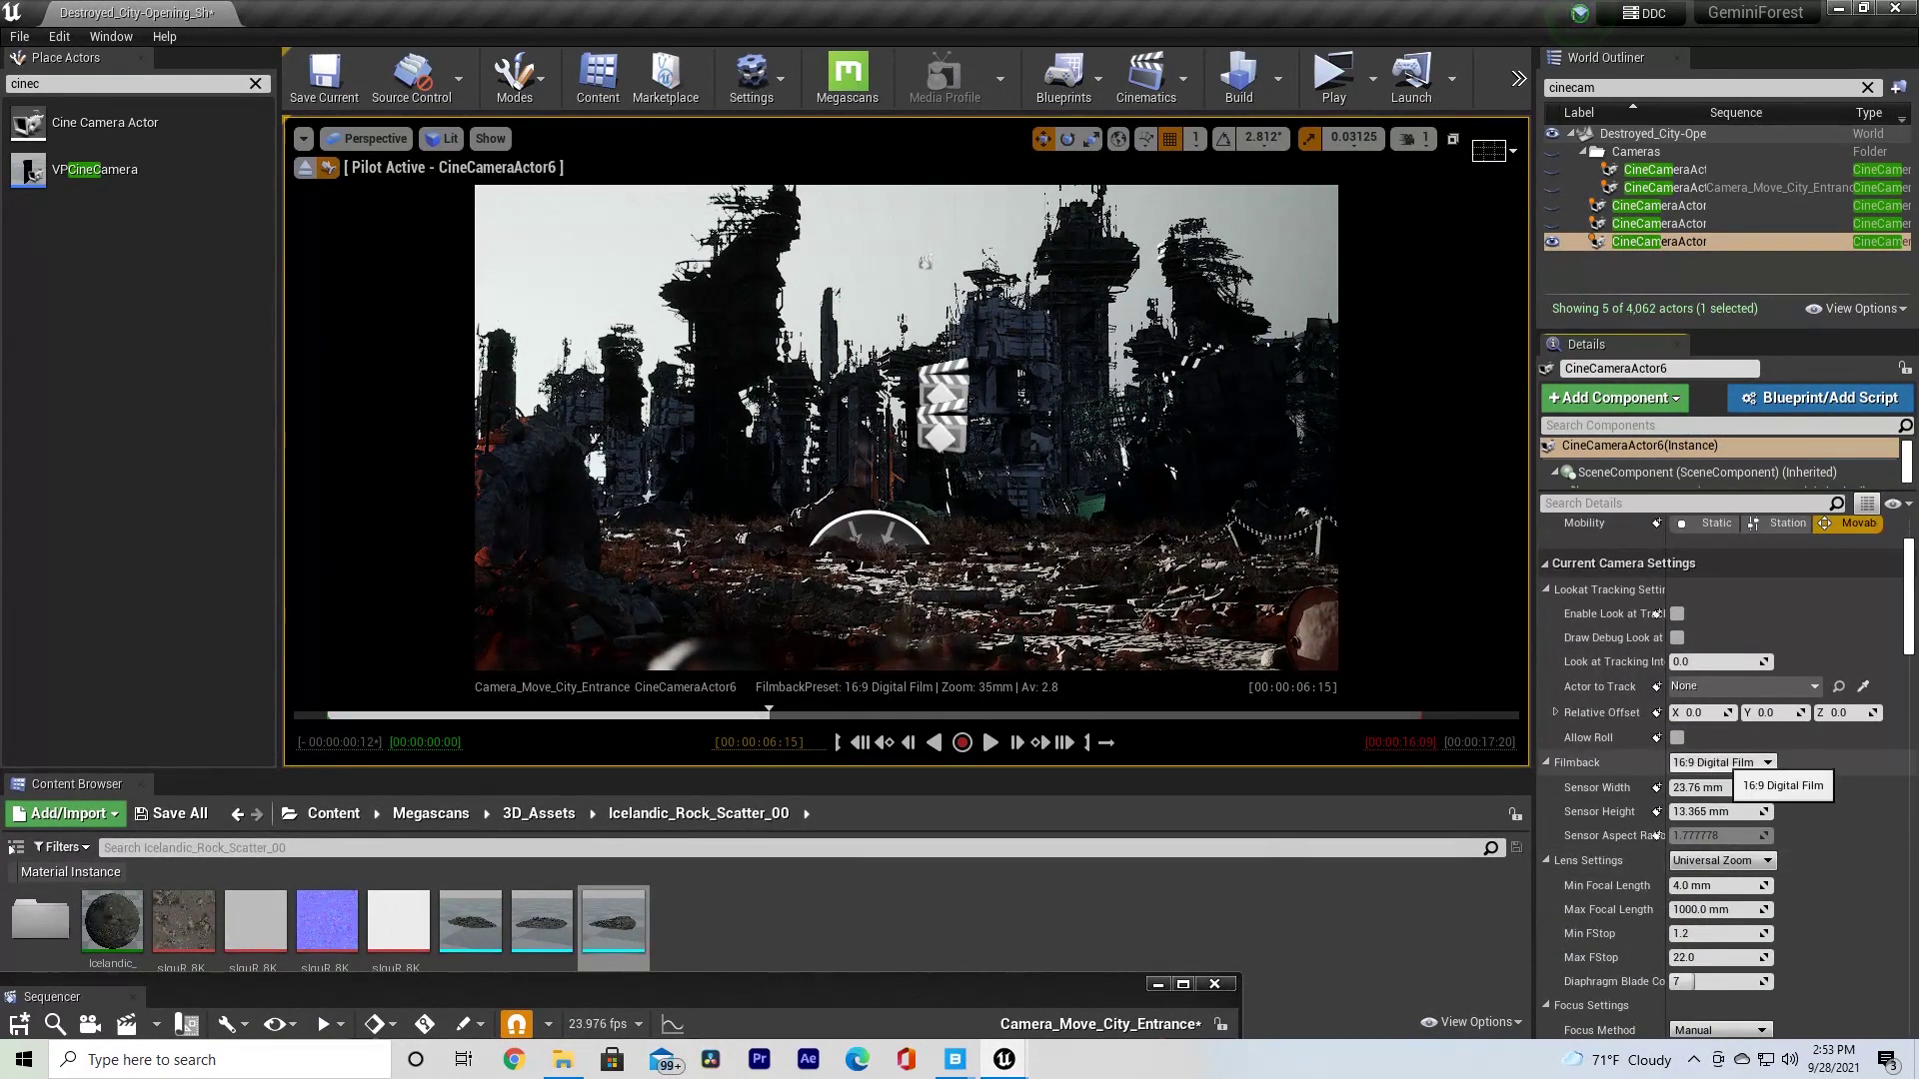
click(1729, 763)
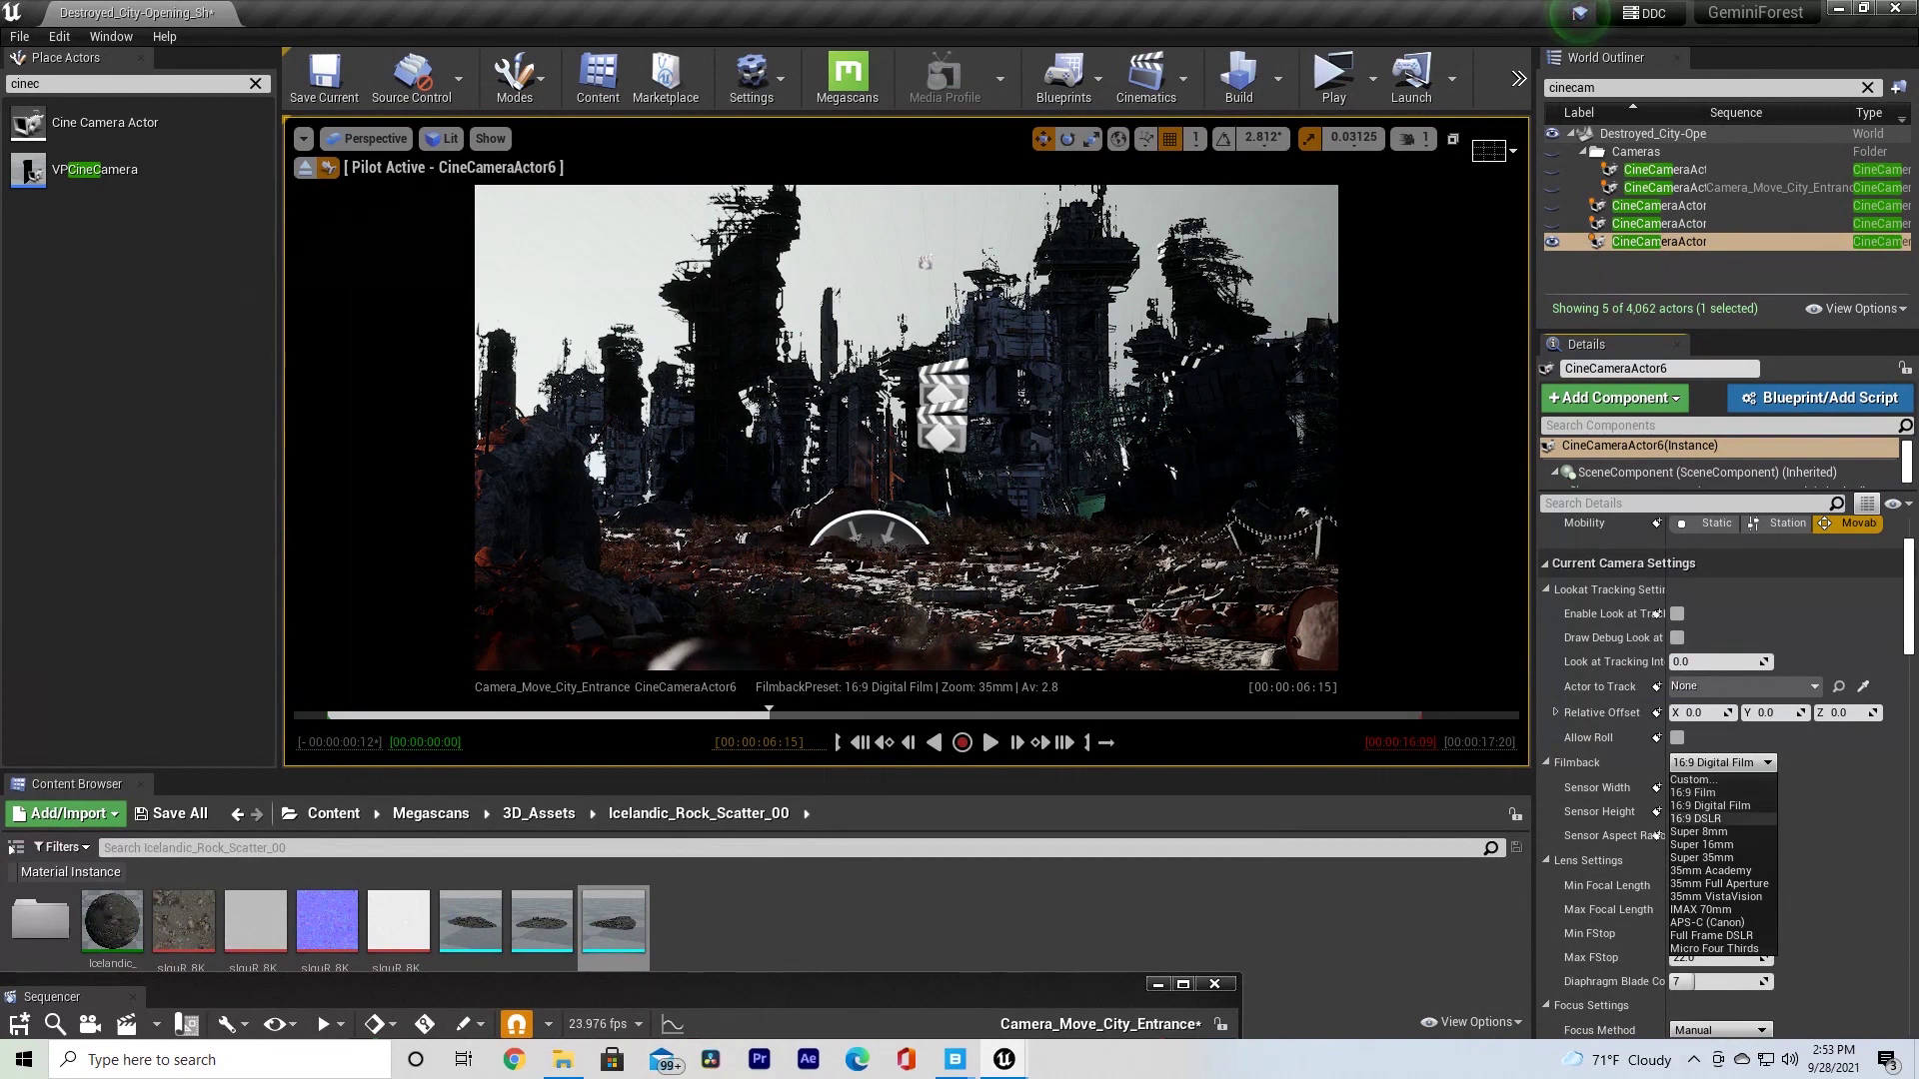
click(1699, 819)
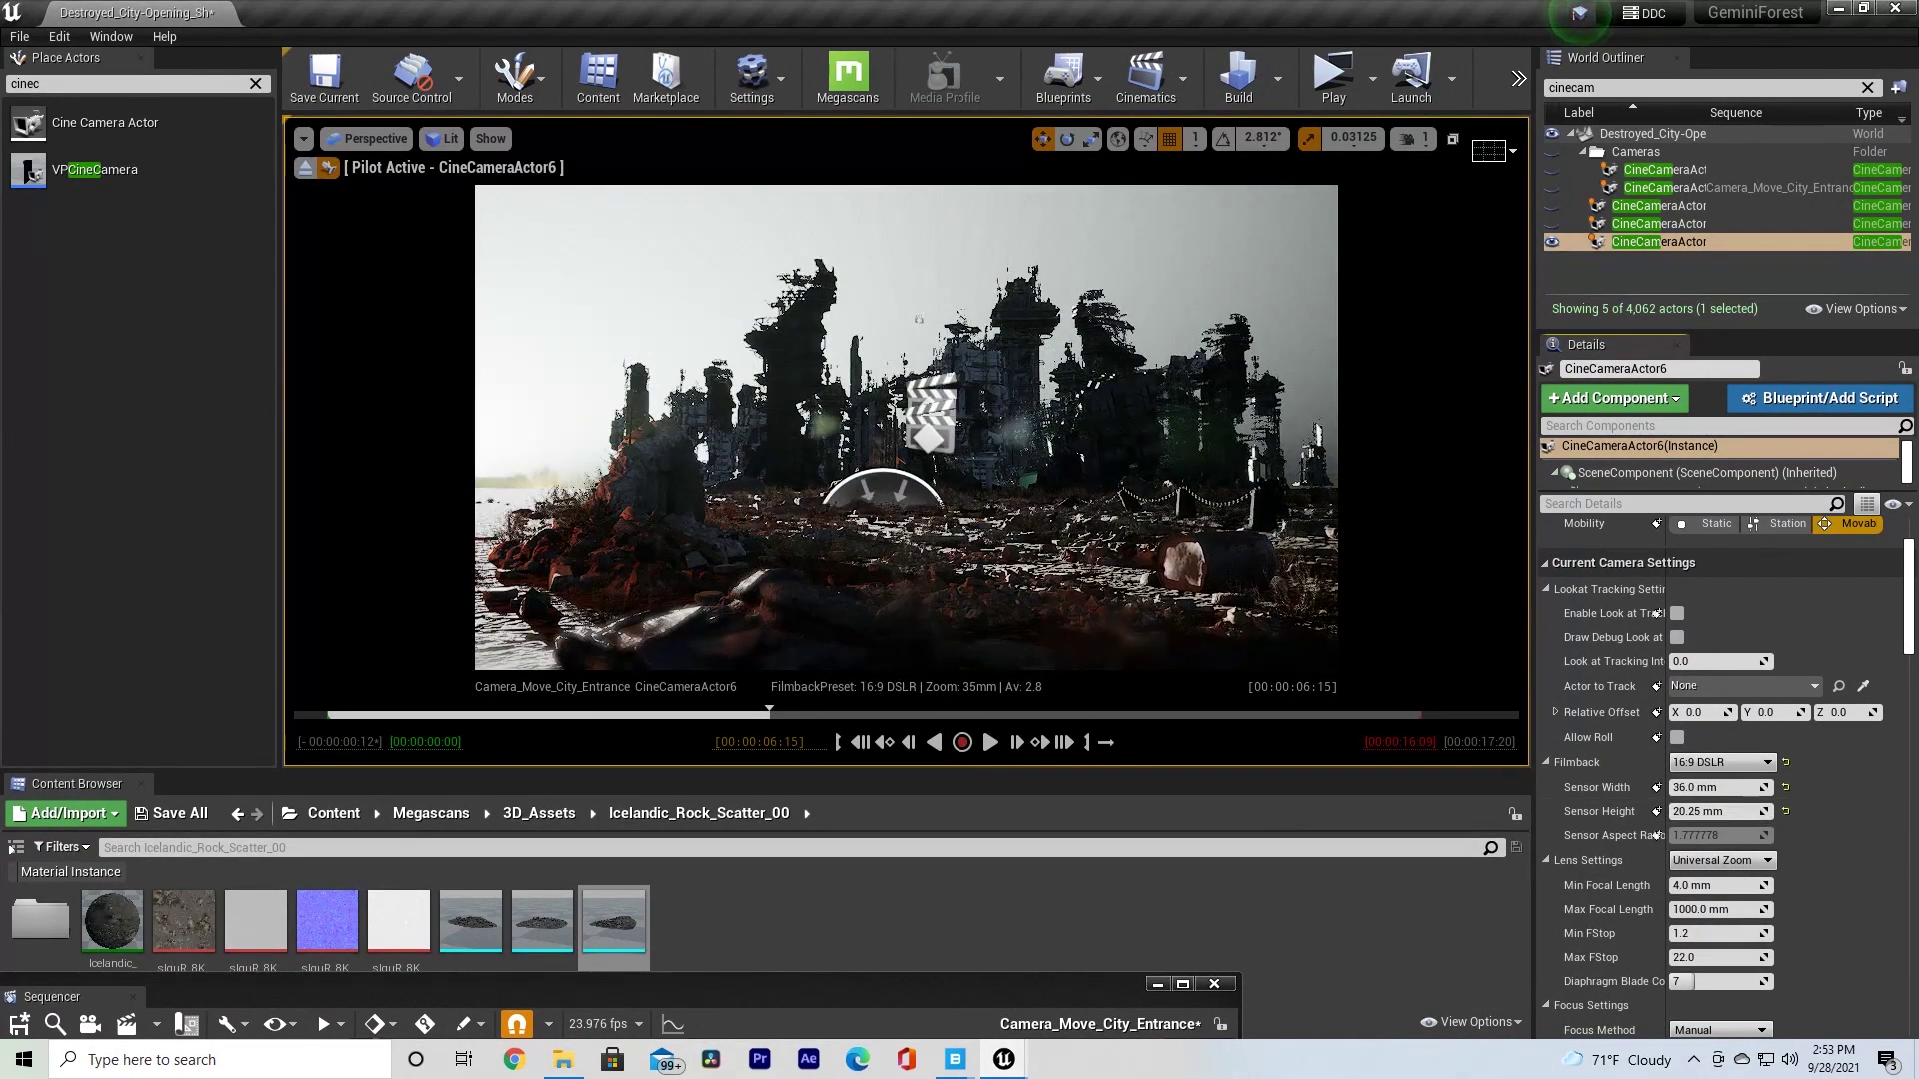
right_drag(999, 450, 1007, 450)
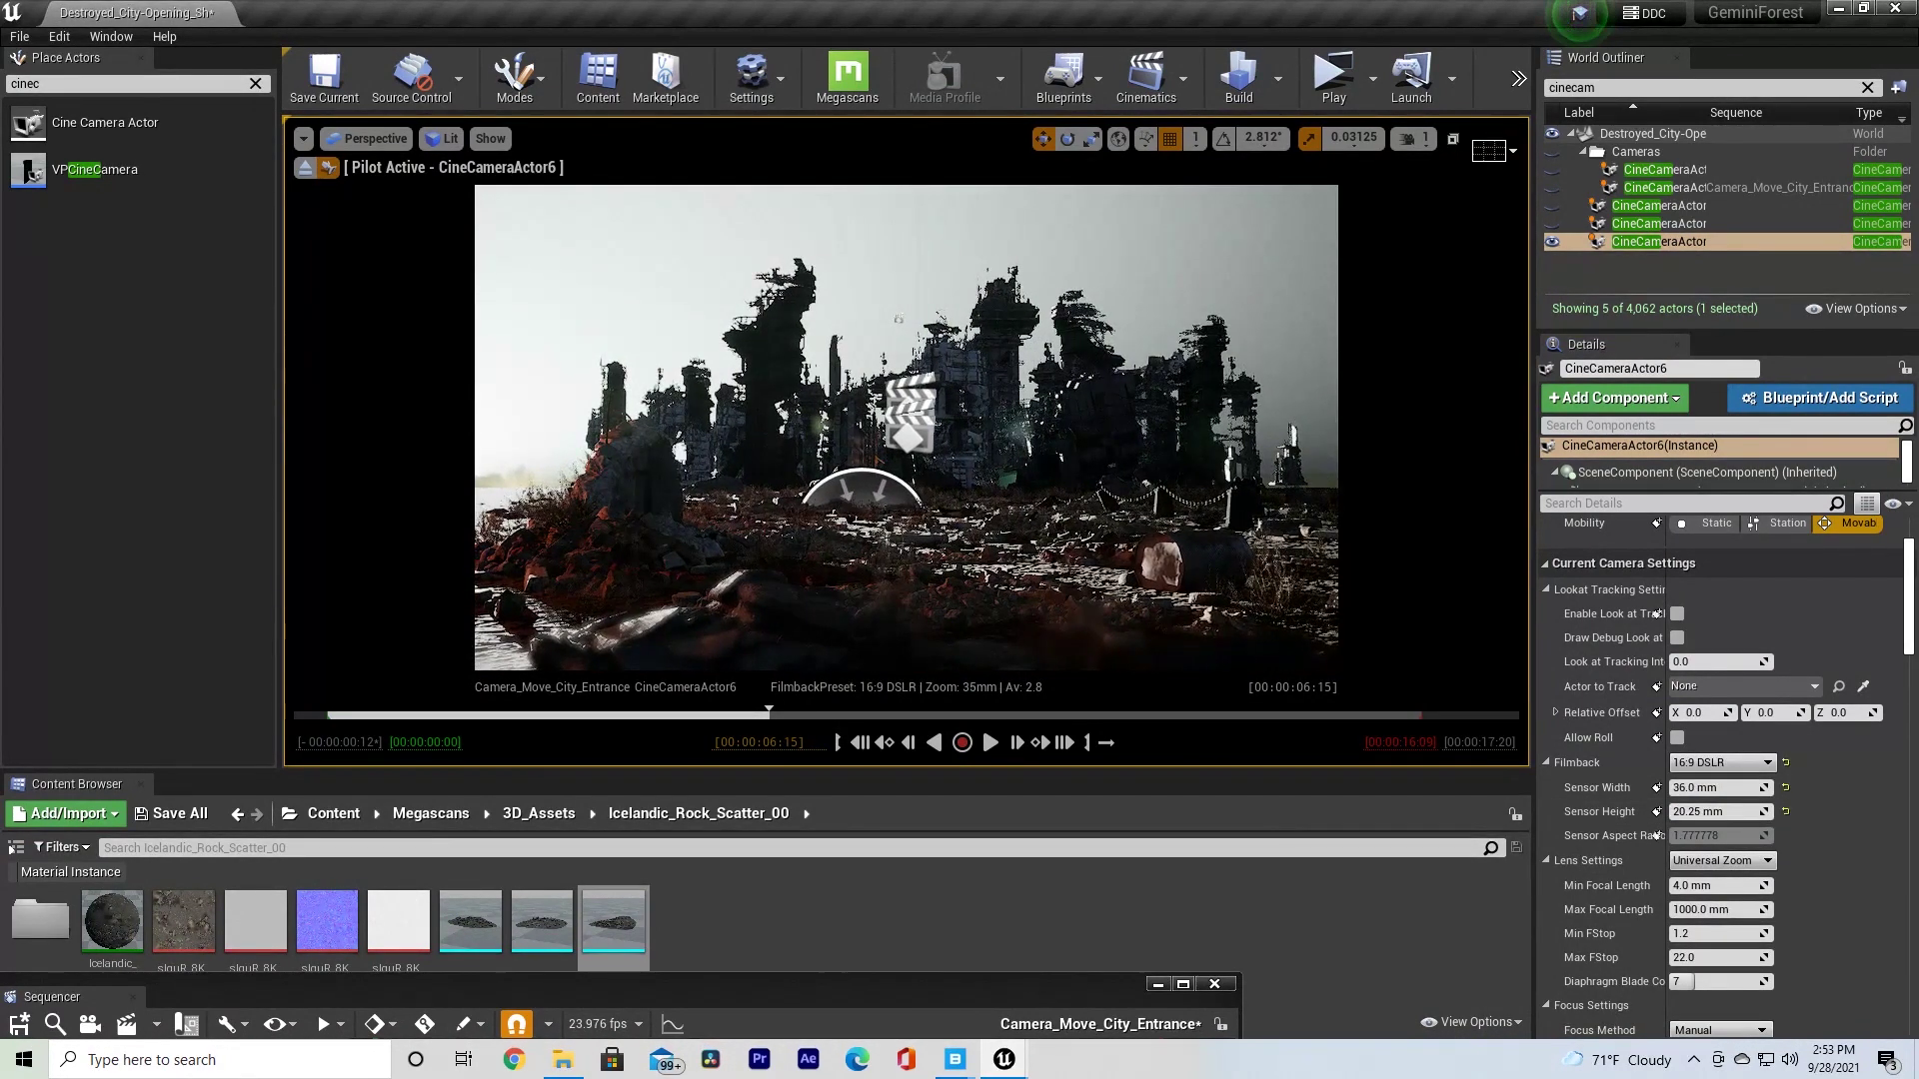
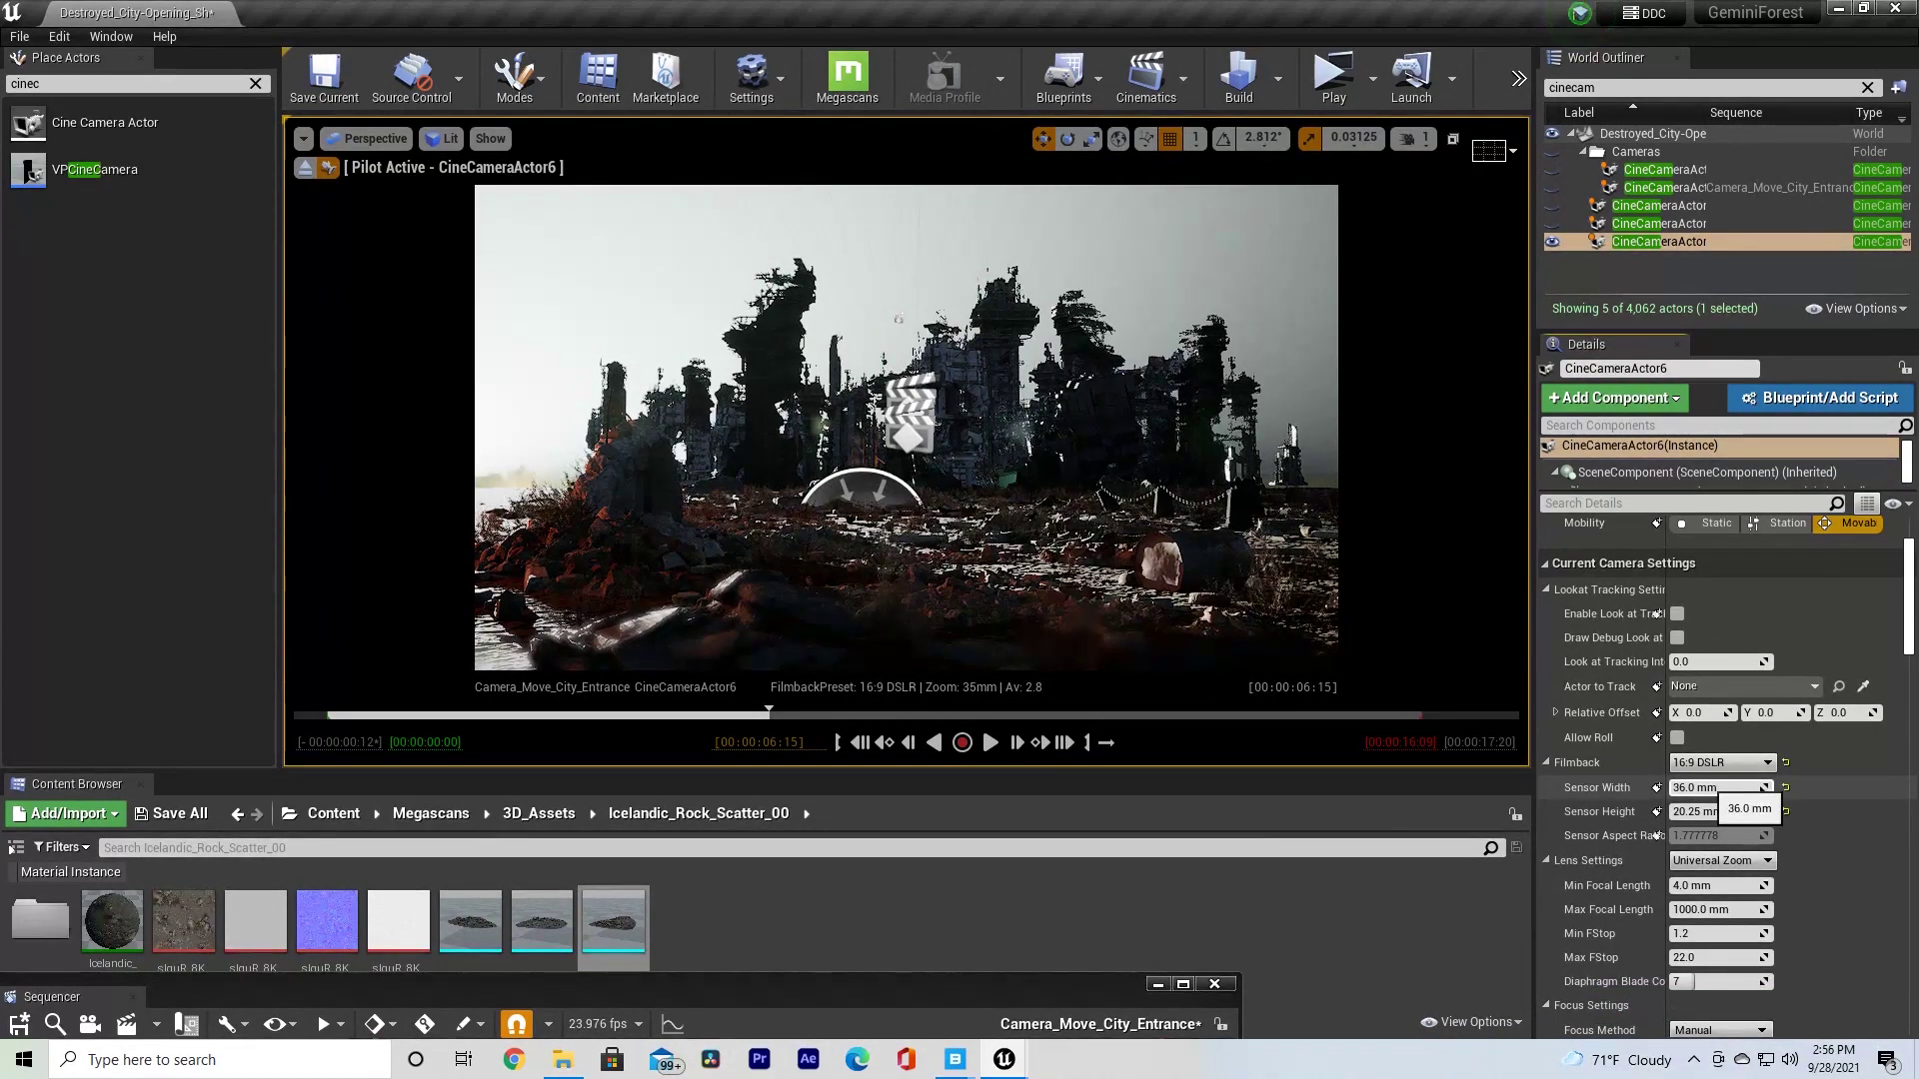
- Shrink CineCameraActor6's sensor to about 16.1 mm wide and 8.1 mm high
drag(1705, 787, 1664, 812)
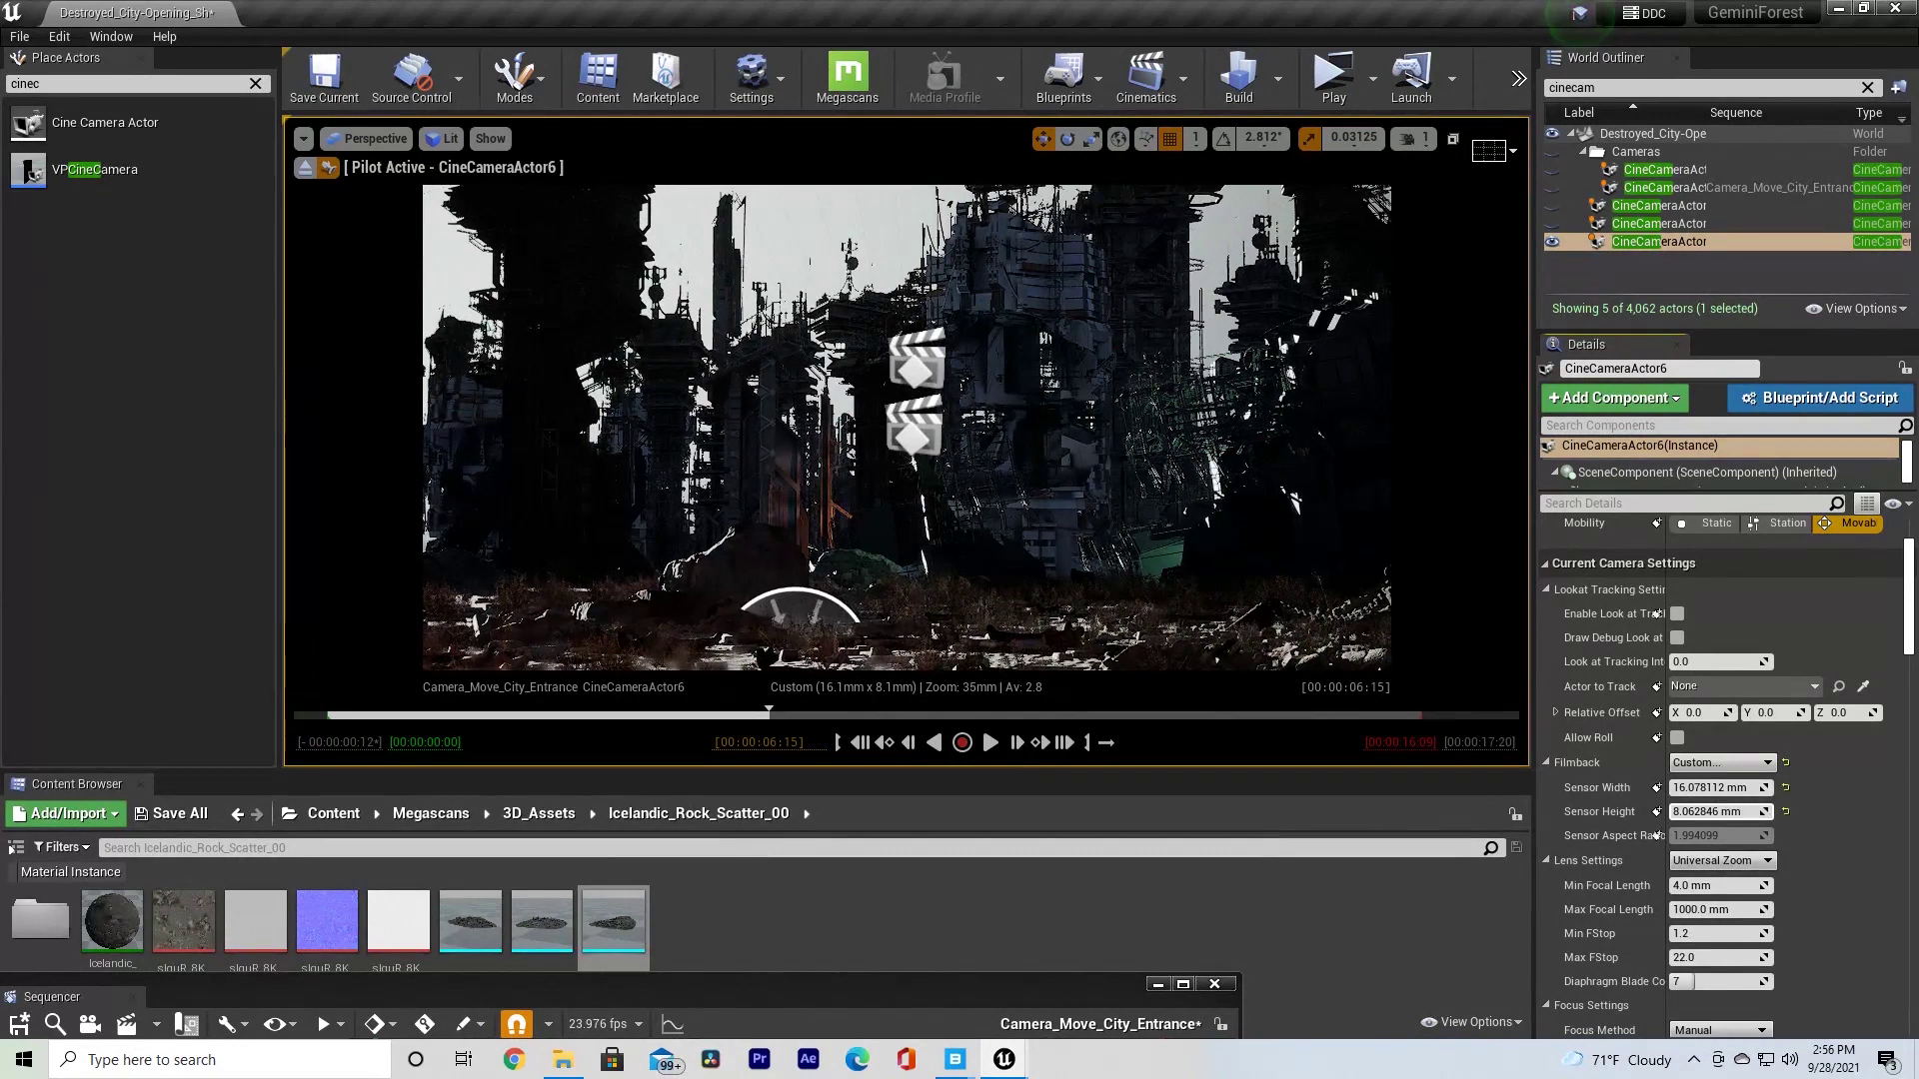
- Set CineCameraActor6's current aperture to 1.2 and tilt the camera down toward the foreground ground
scroll(1719, 780, down, 2)
scroll(1655, 706, down, 4)
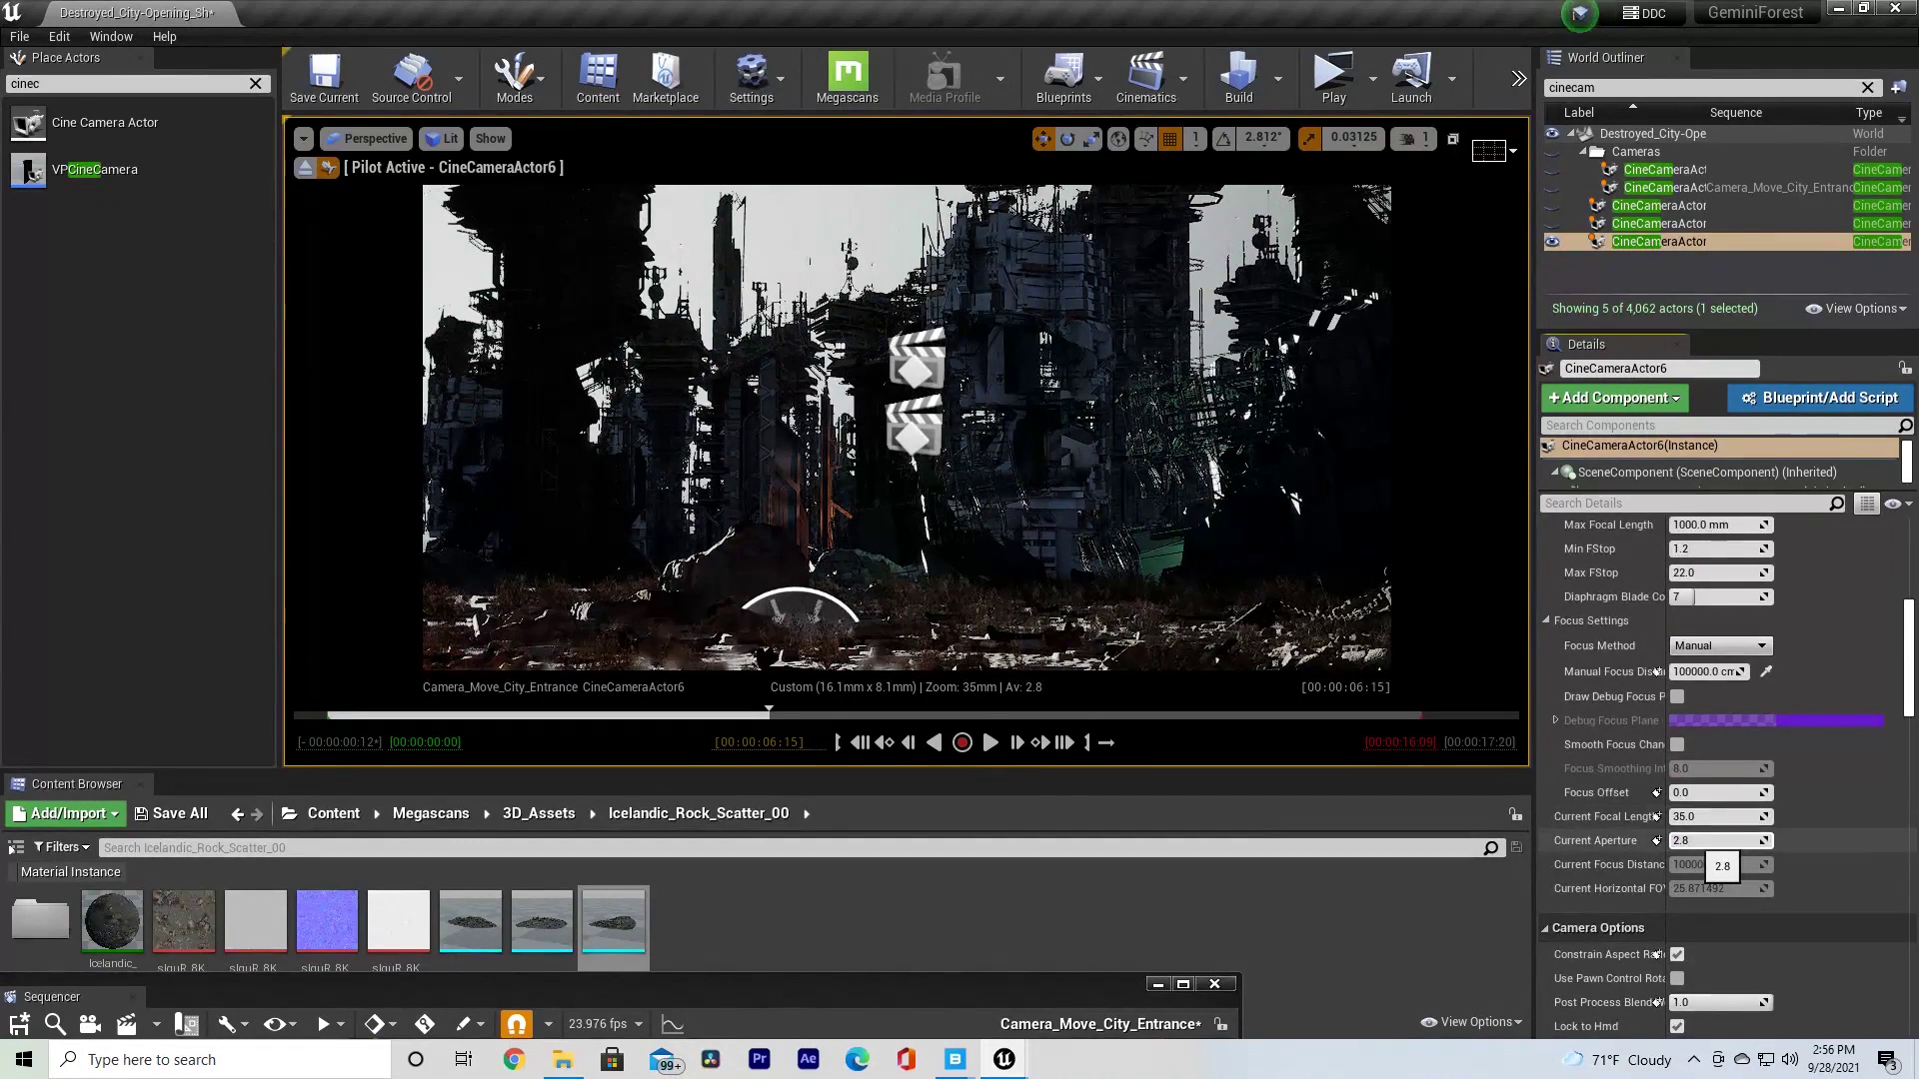
click(1739, 842)
text(1.2)
key(Return)
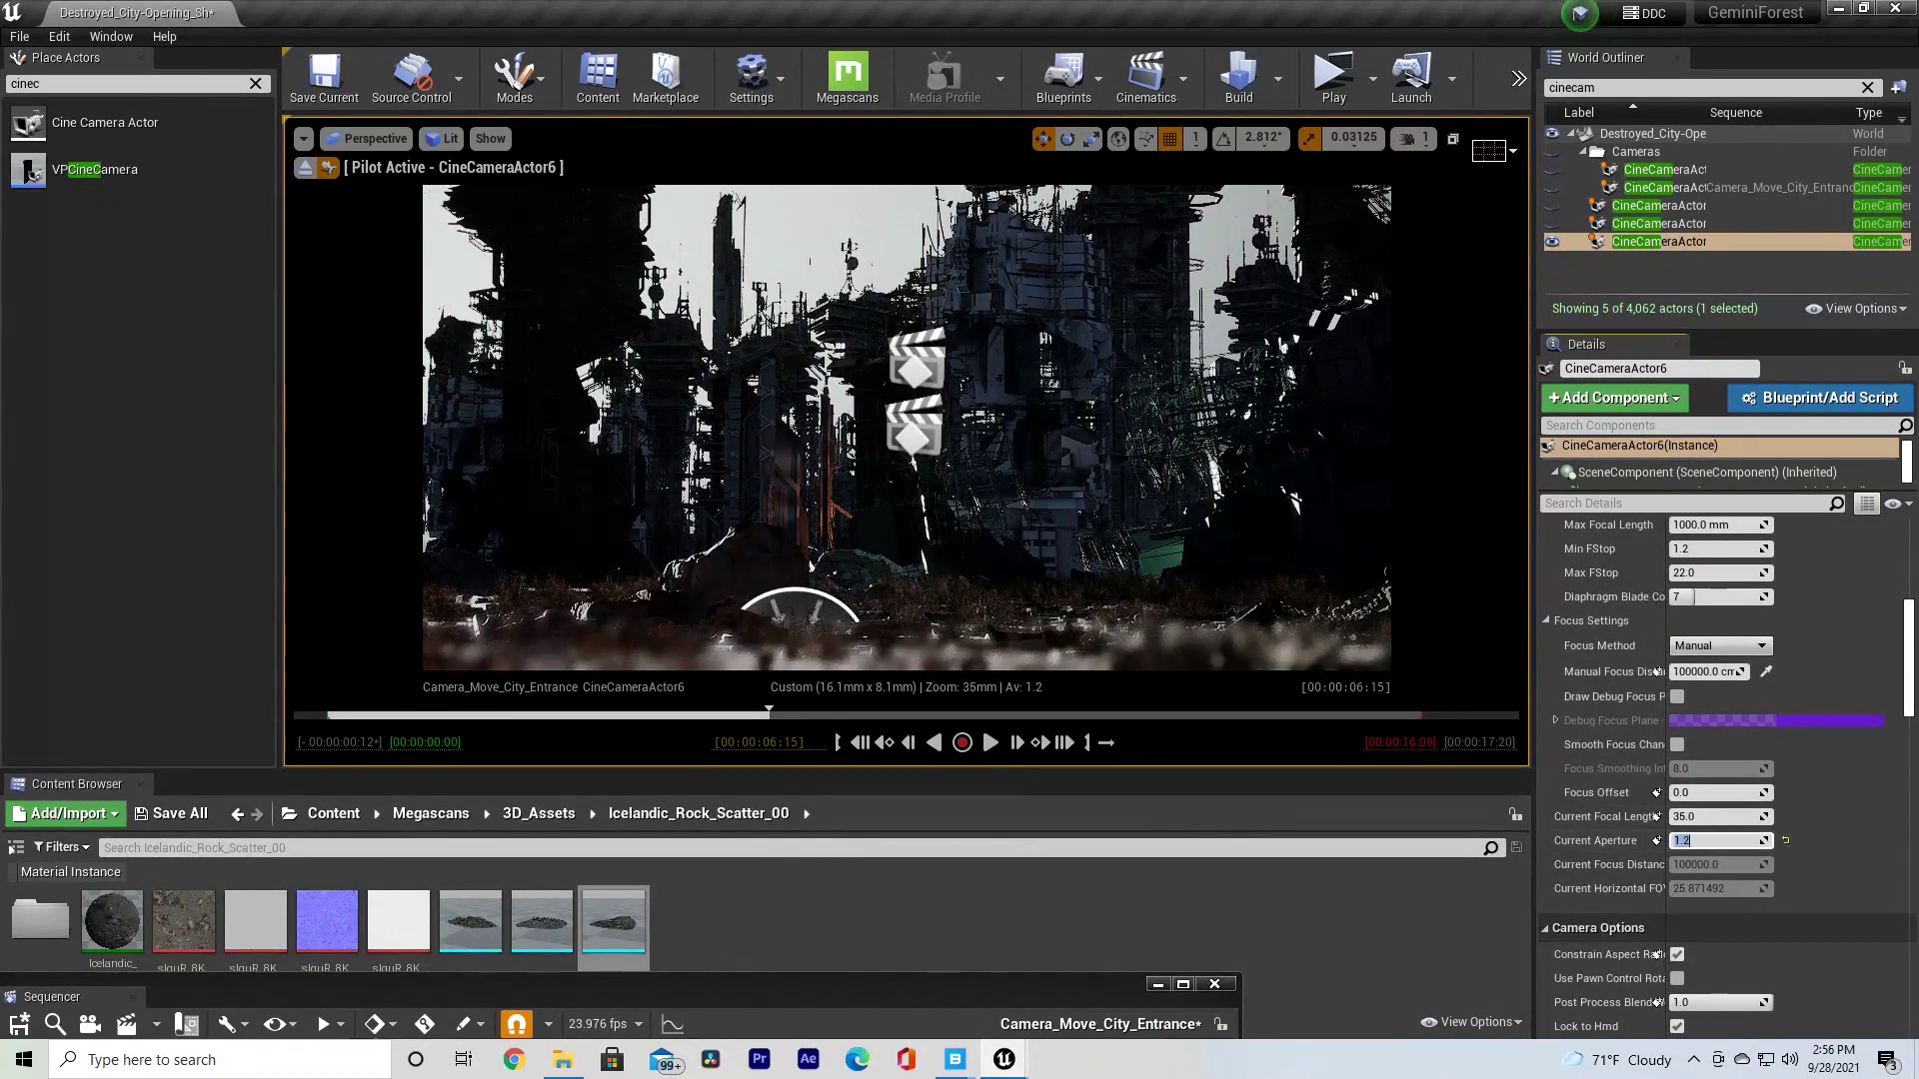
mouse_move(907, 429)
right_down()
mouse_move(904, 475)
mouse_move(905, 454)
right_up()
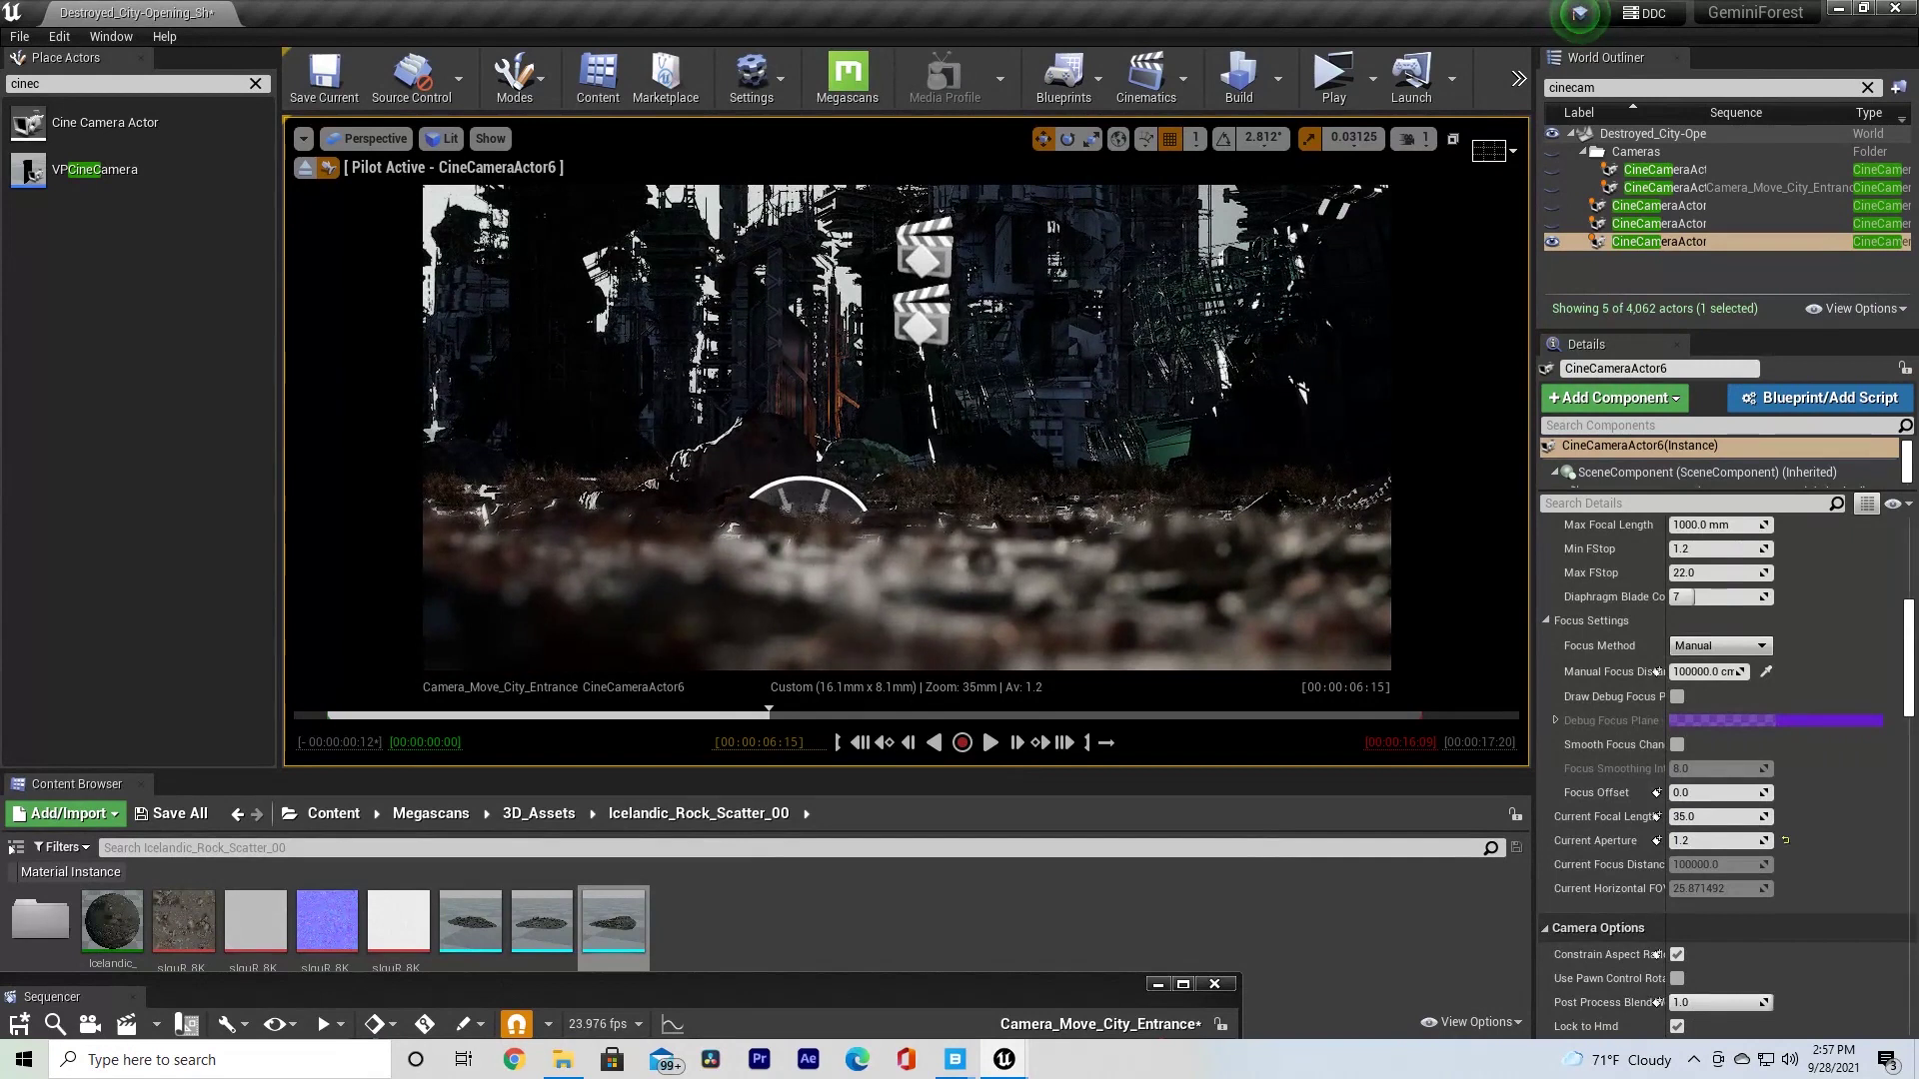
- Enlarge CineCameraActor6's sensor to about 35.5 mm wide and 16.2 mm high
scroll(1698, 699, up, 3)
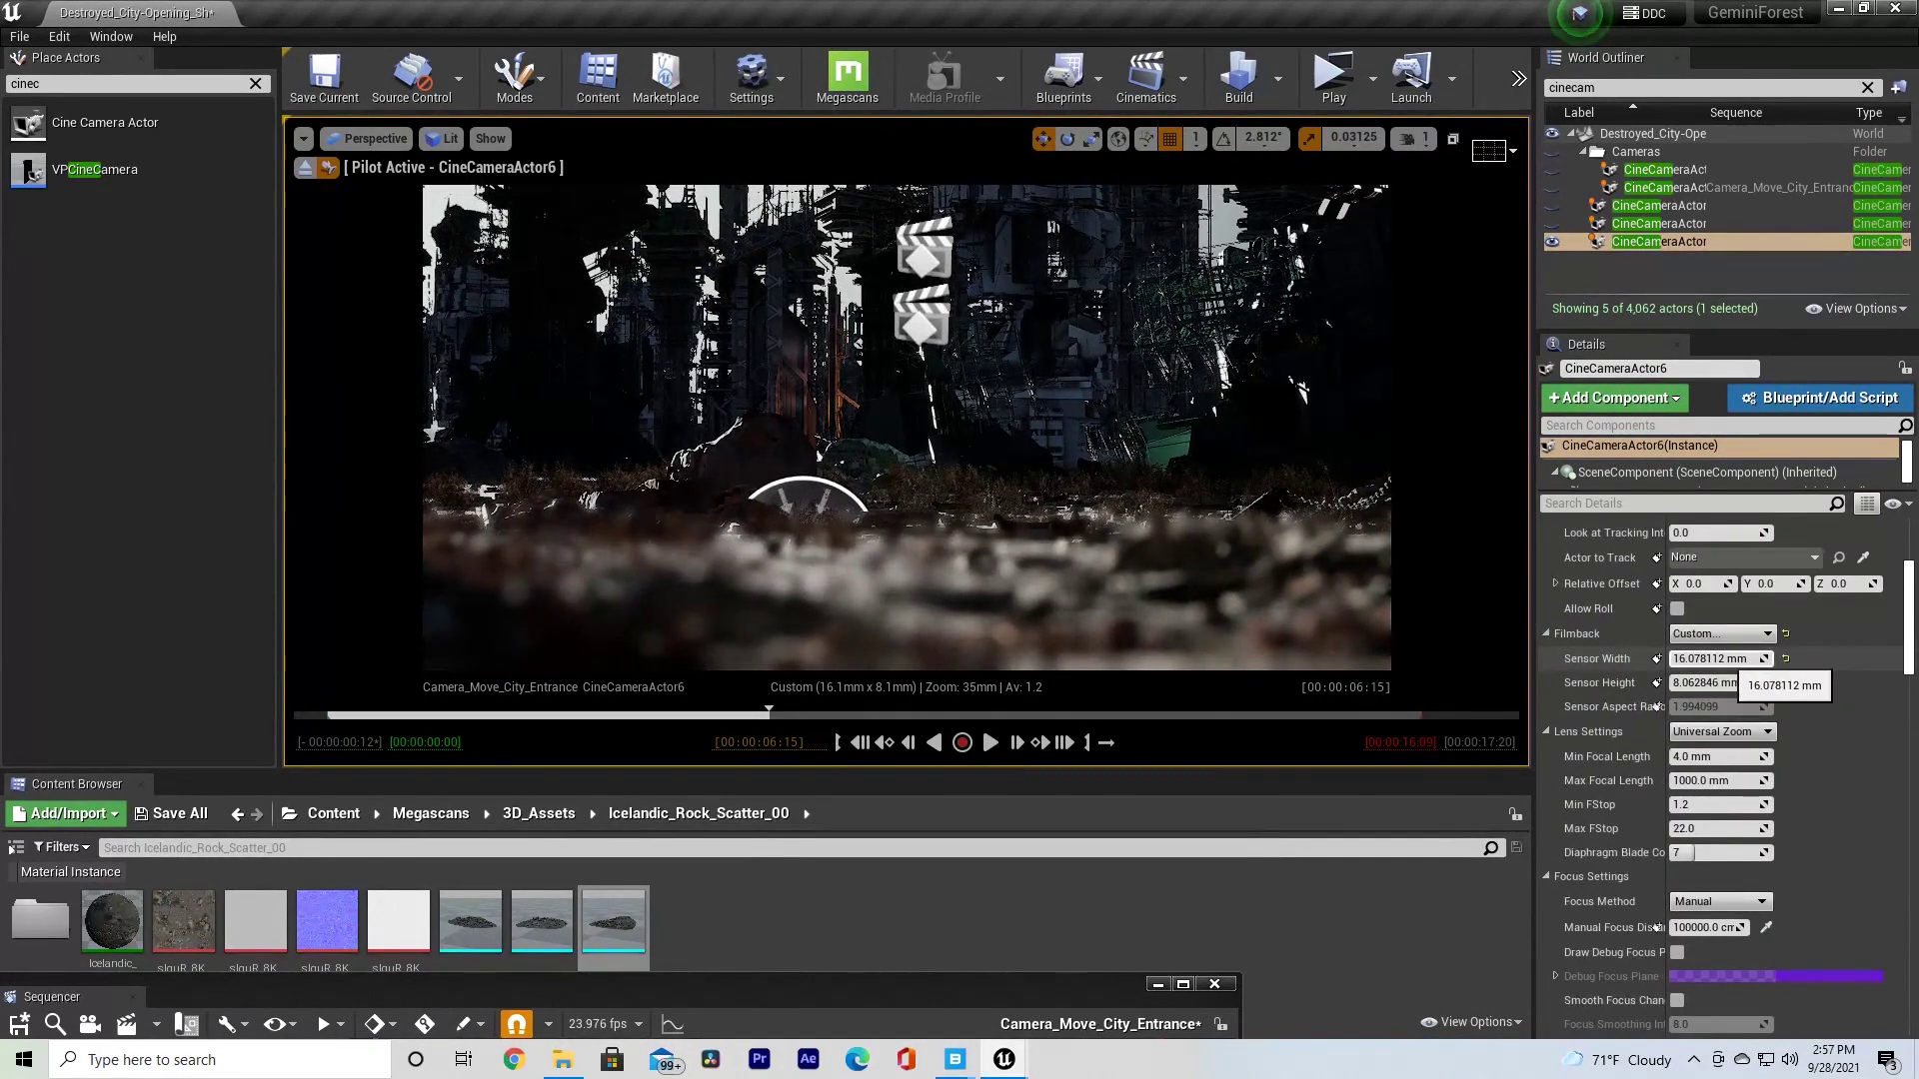
drag(1726, 660, 1802, 659)
drag(1721, 683, 1755, 684)
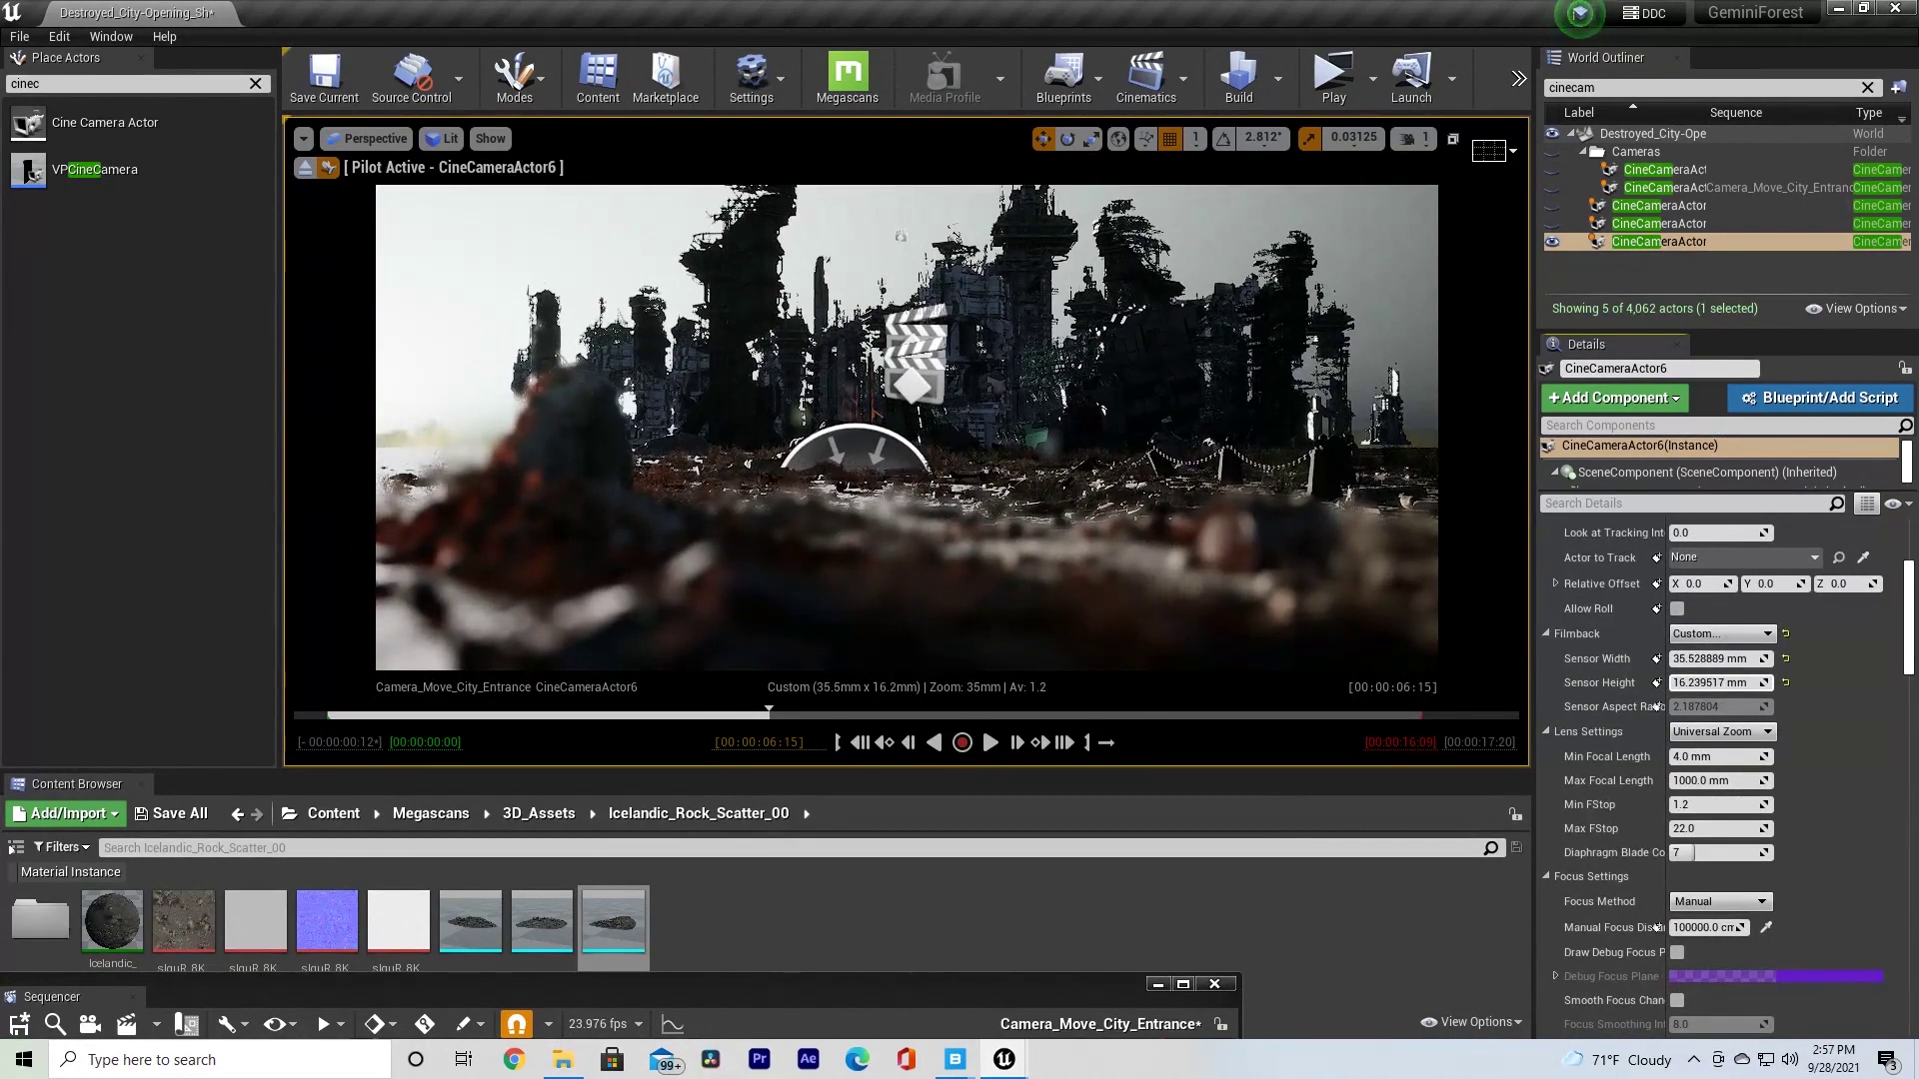
- Increase CineCameraActor6's current focal length to about 48 mm
scroll(1719, 760, down, 3)
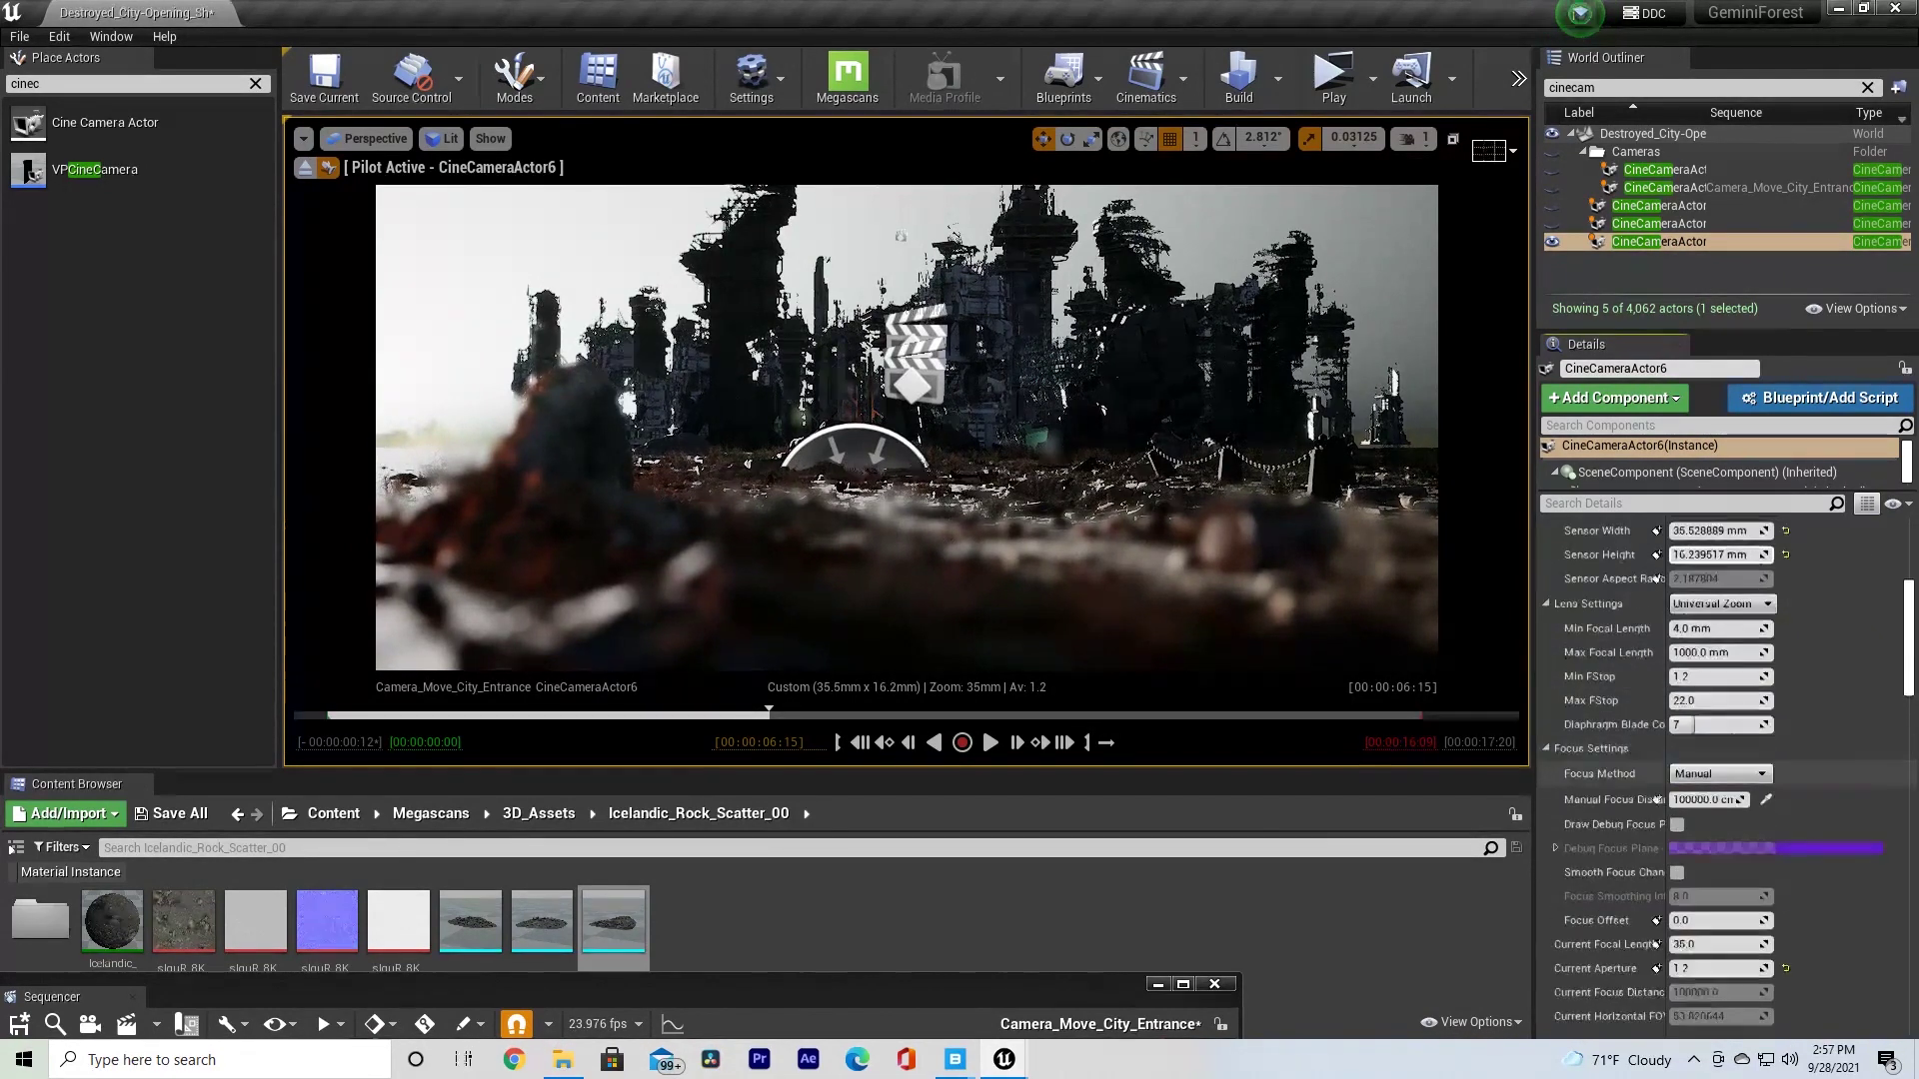
scroll(1719, 760, down, 2)
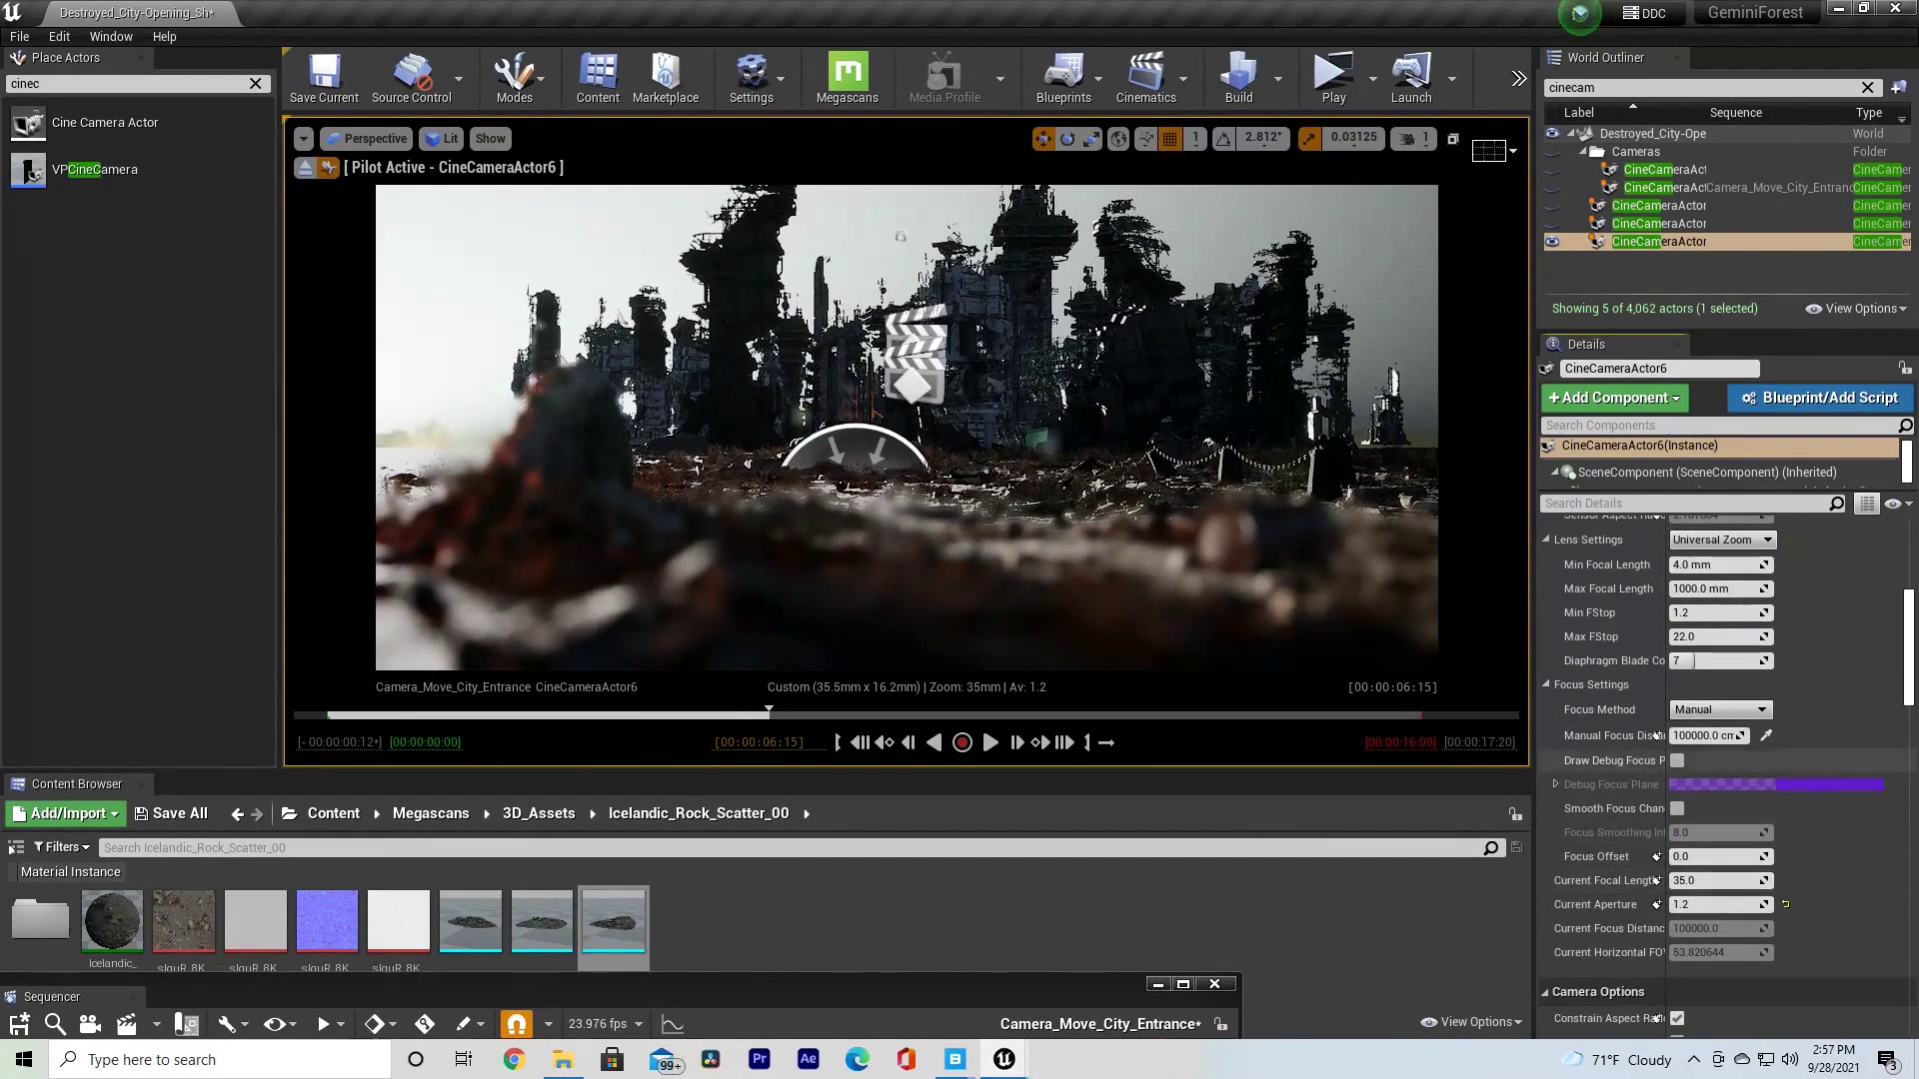
scroll(1656, 735, up, 1)
scroll(1656, 720, up, 2)
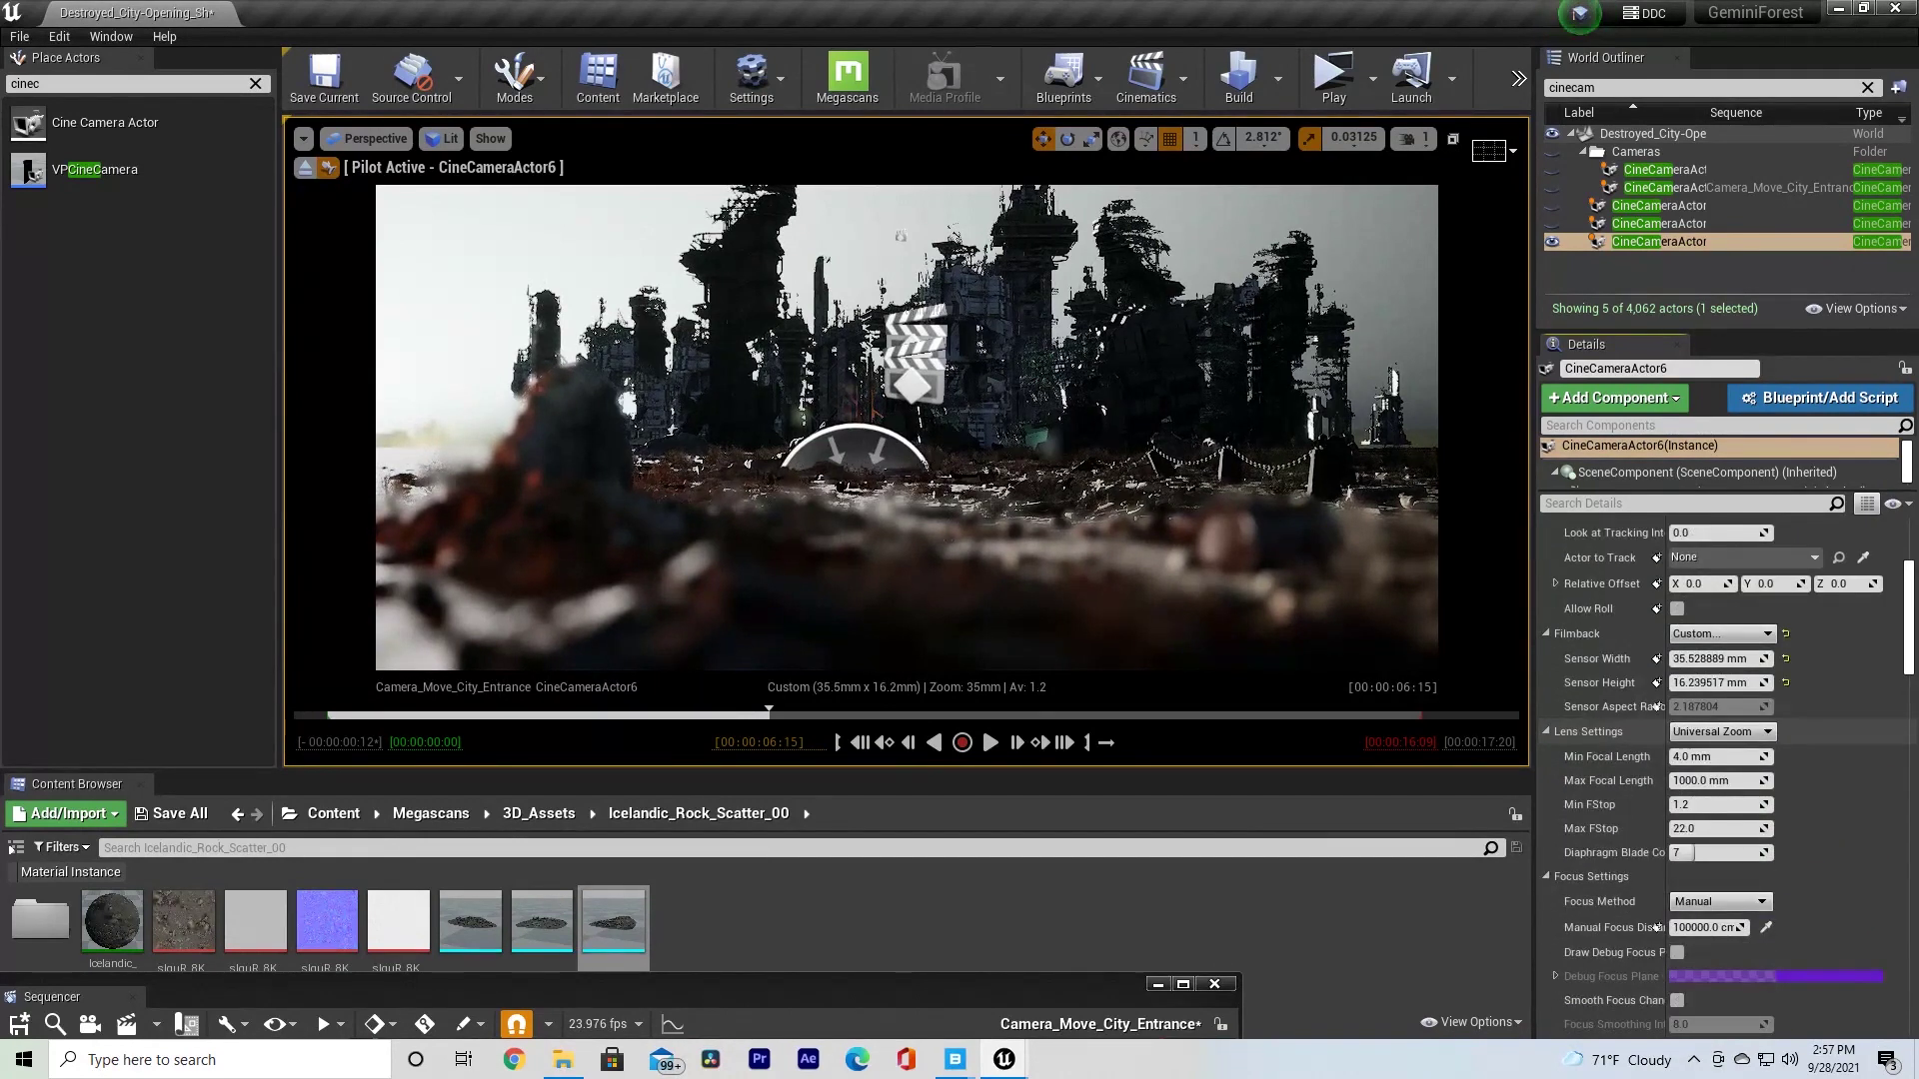
scroll(1719, 759, down, 3)
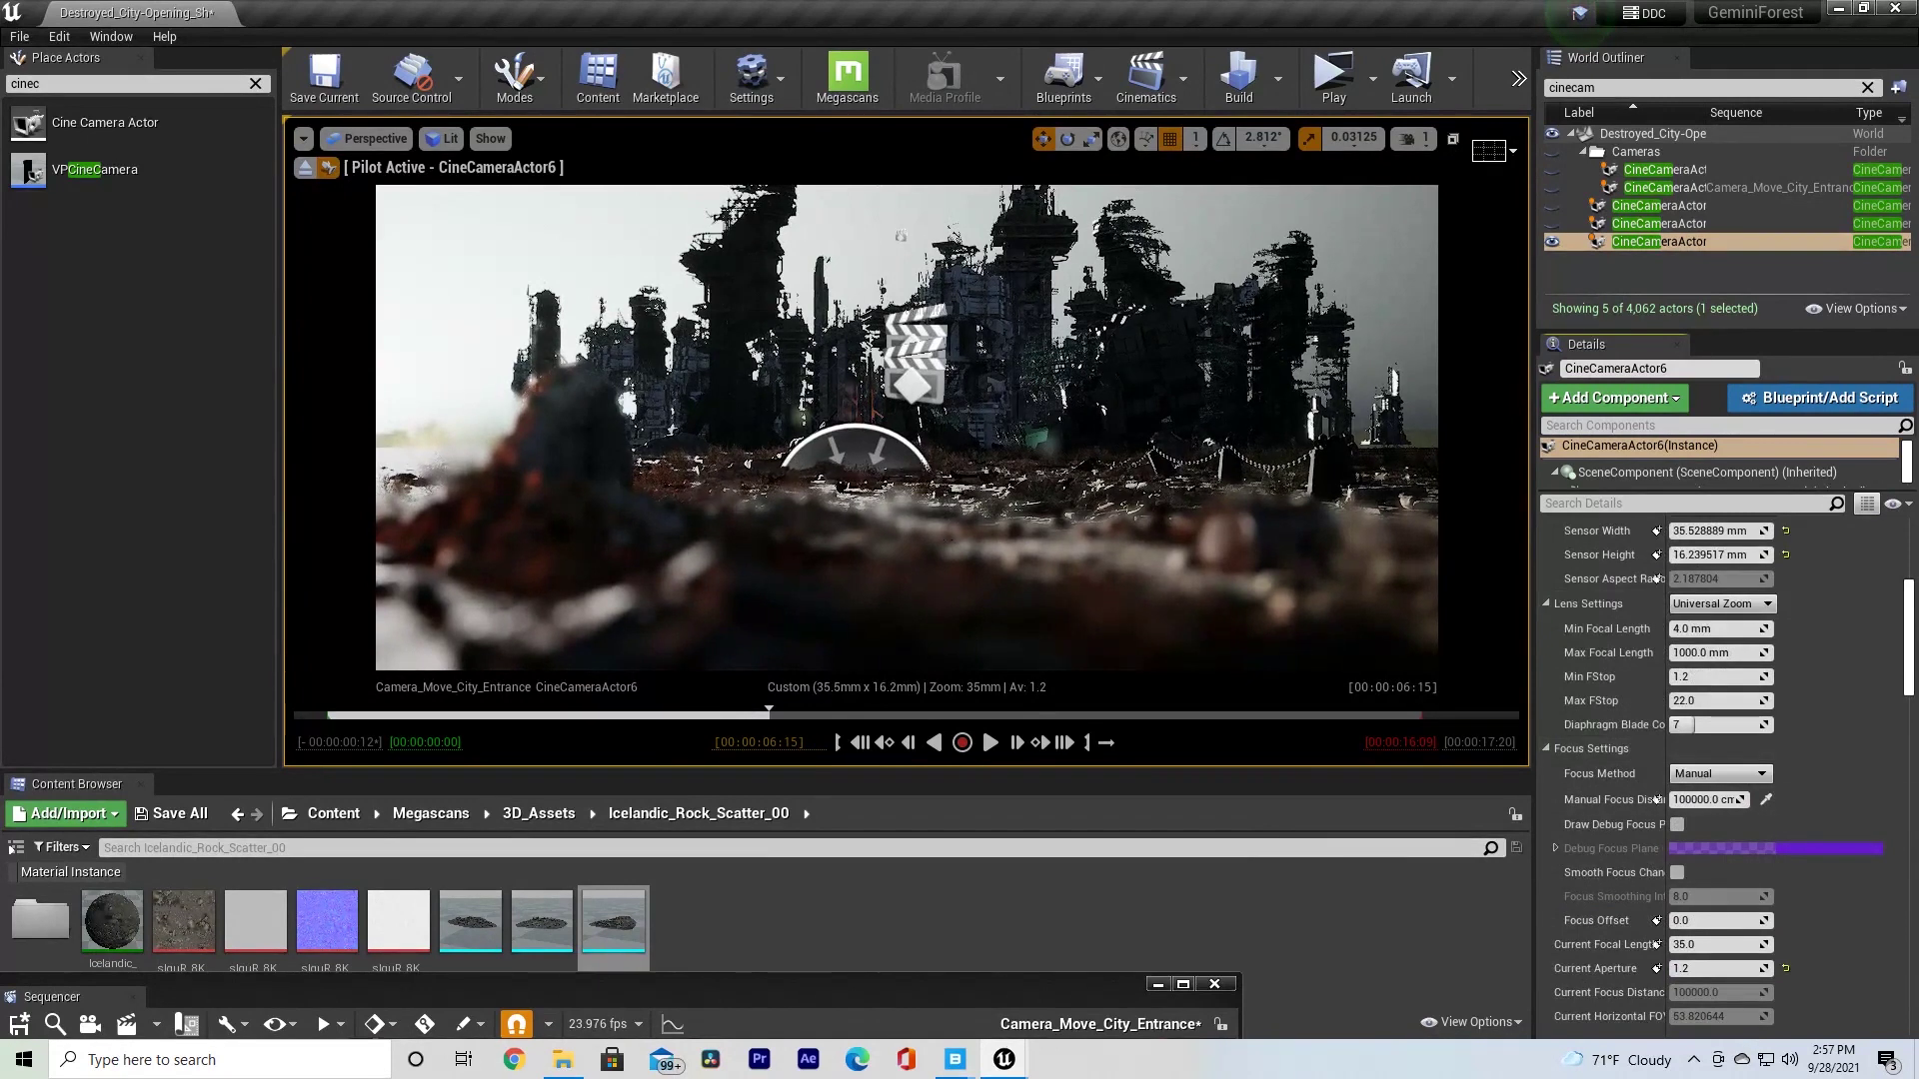
drag(1713, 944, 1837, 944)
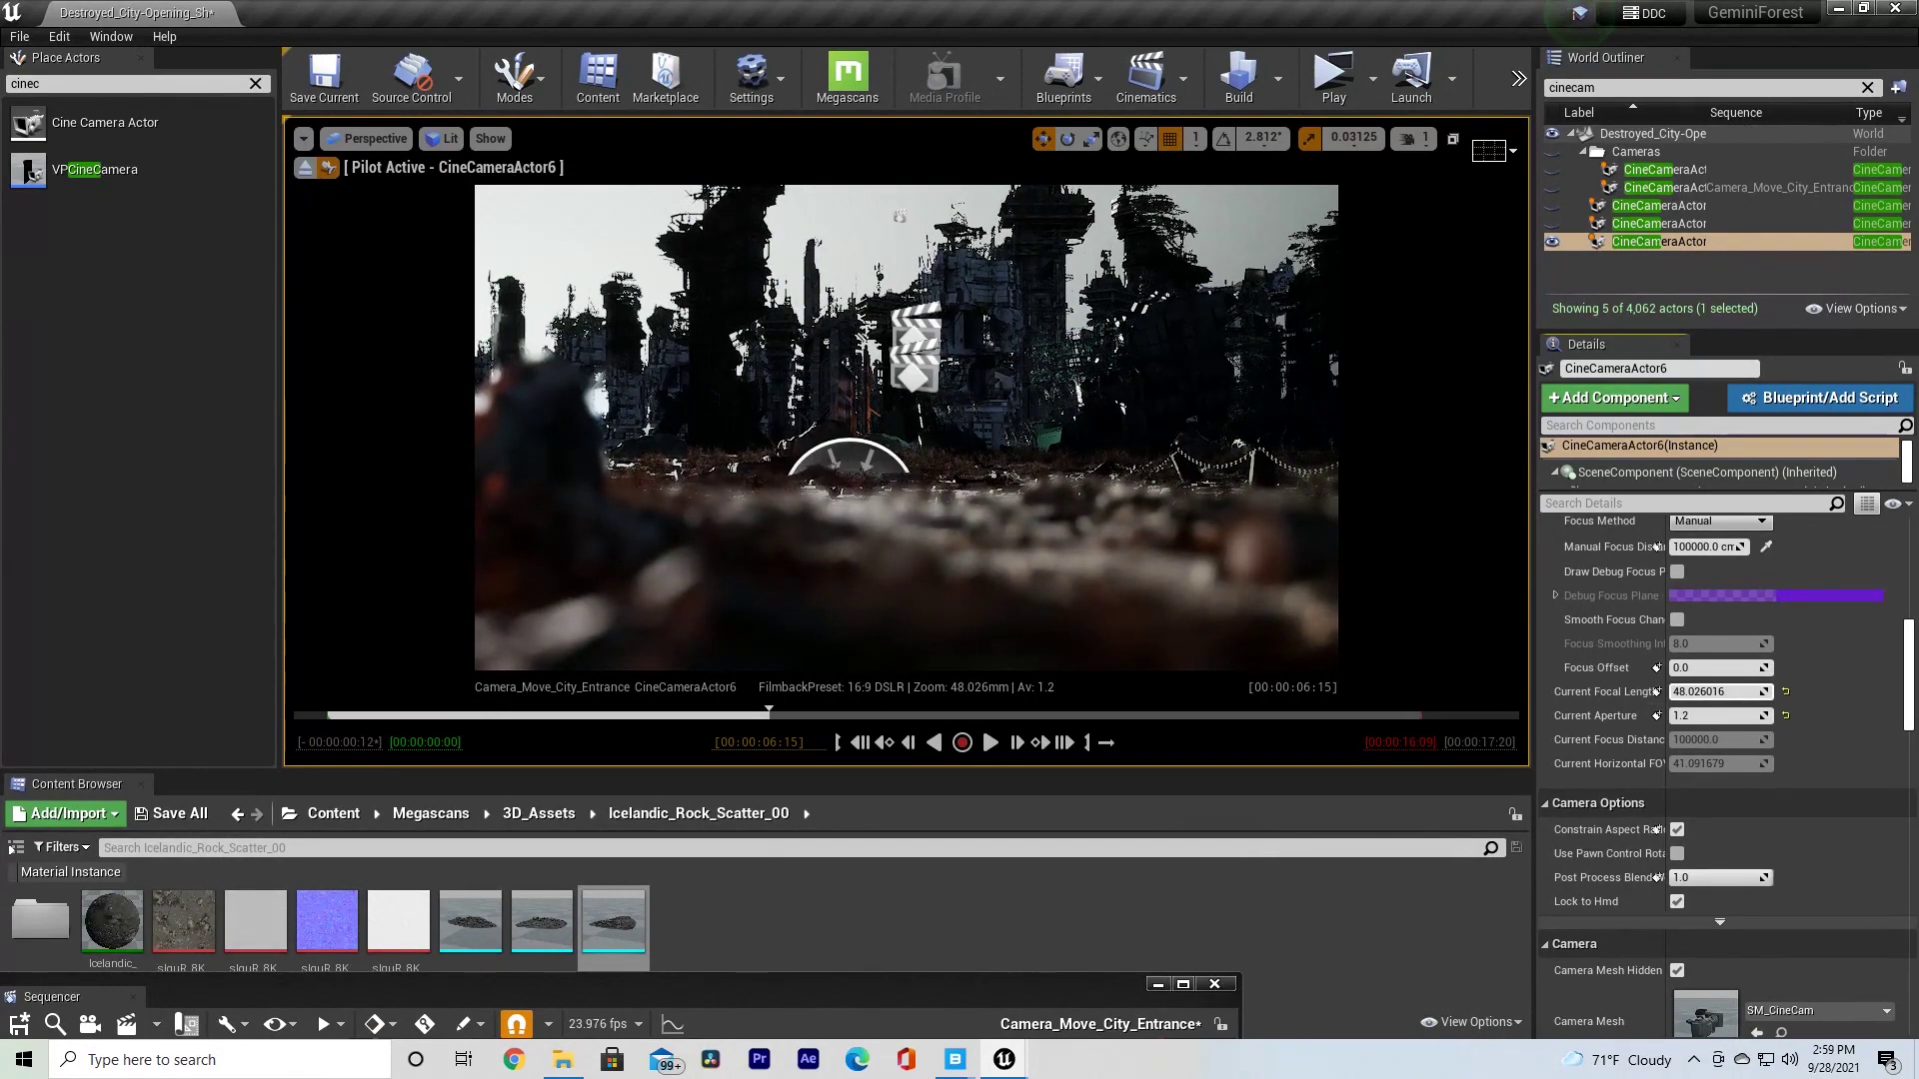
scroll(1724, 749, up, 3)
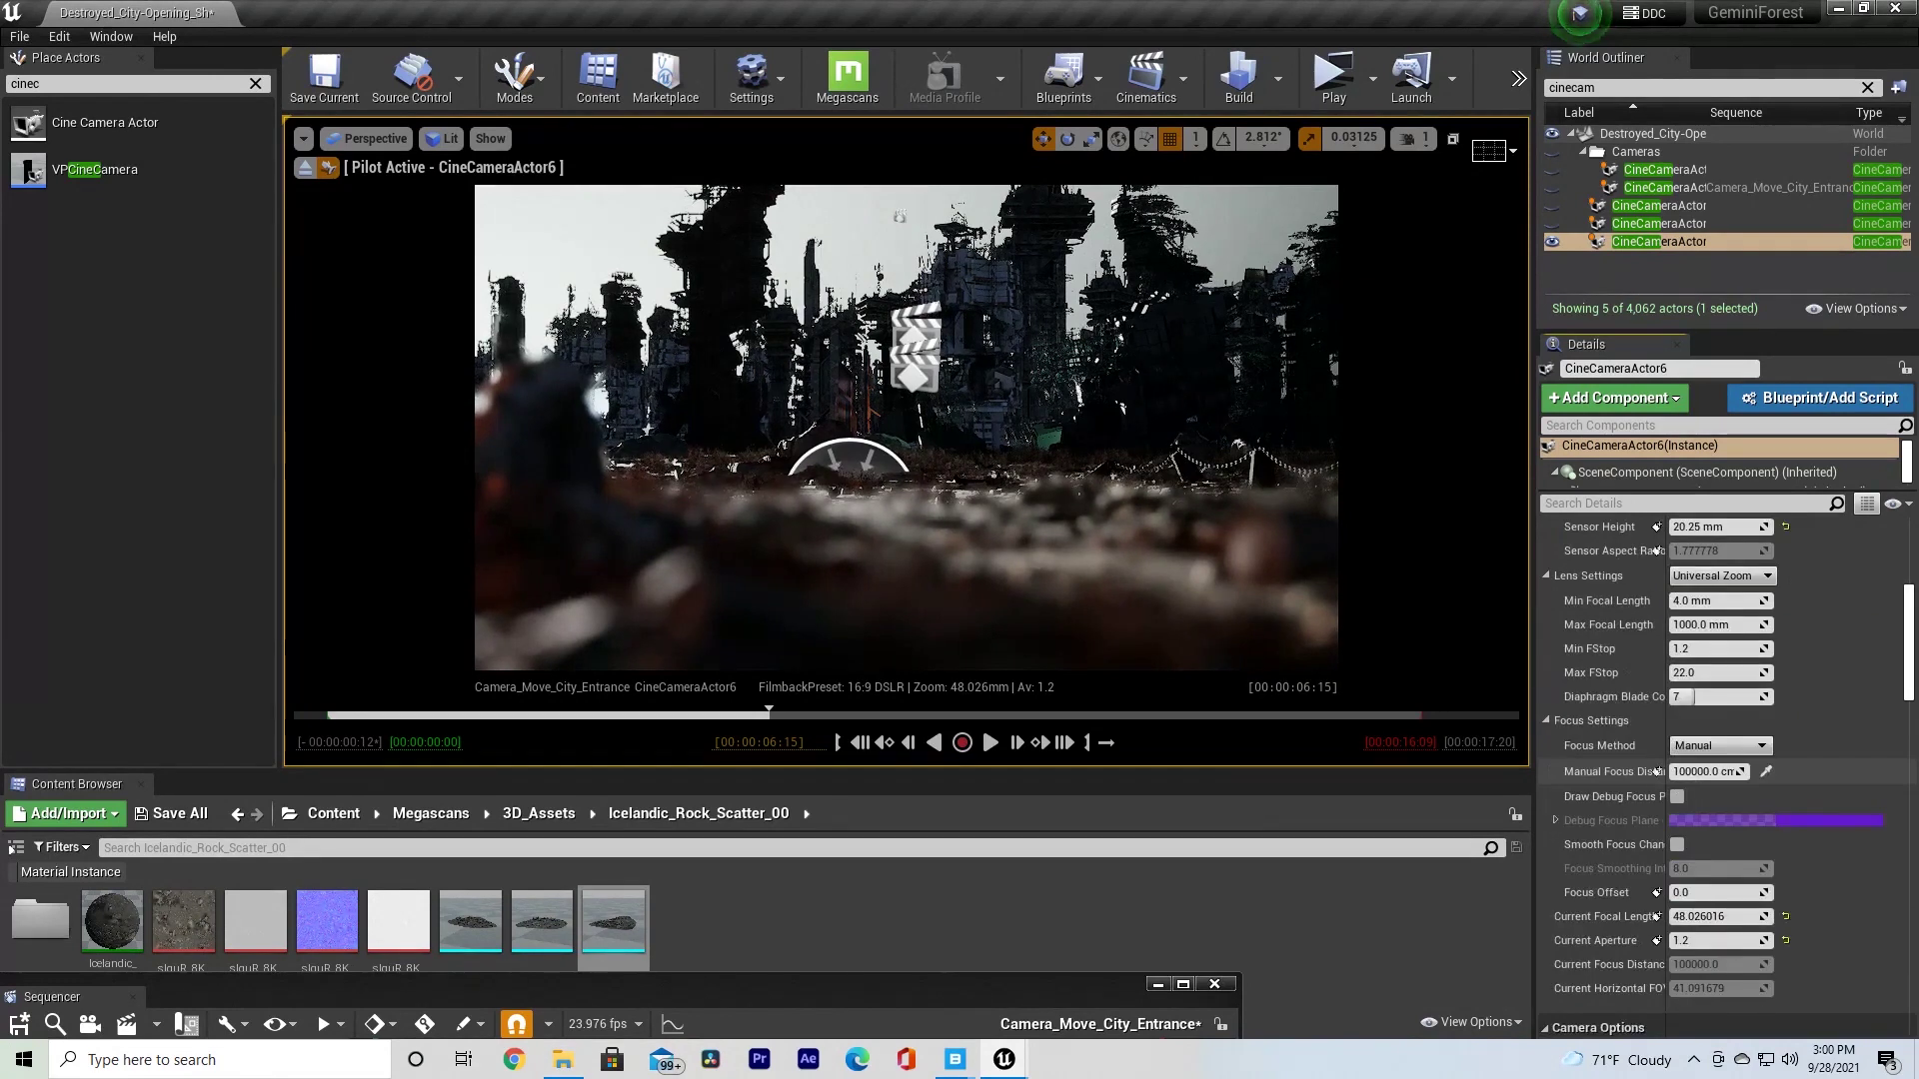
- Set CineCameraActor6's current aperture to 2.8
scroll(1723, 777, up, 6)
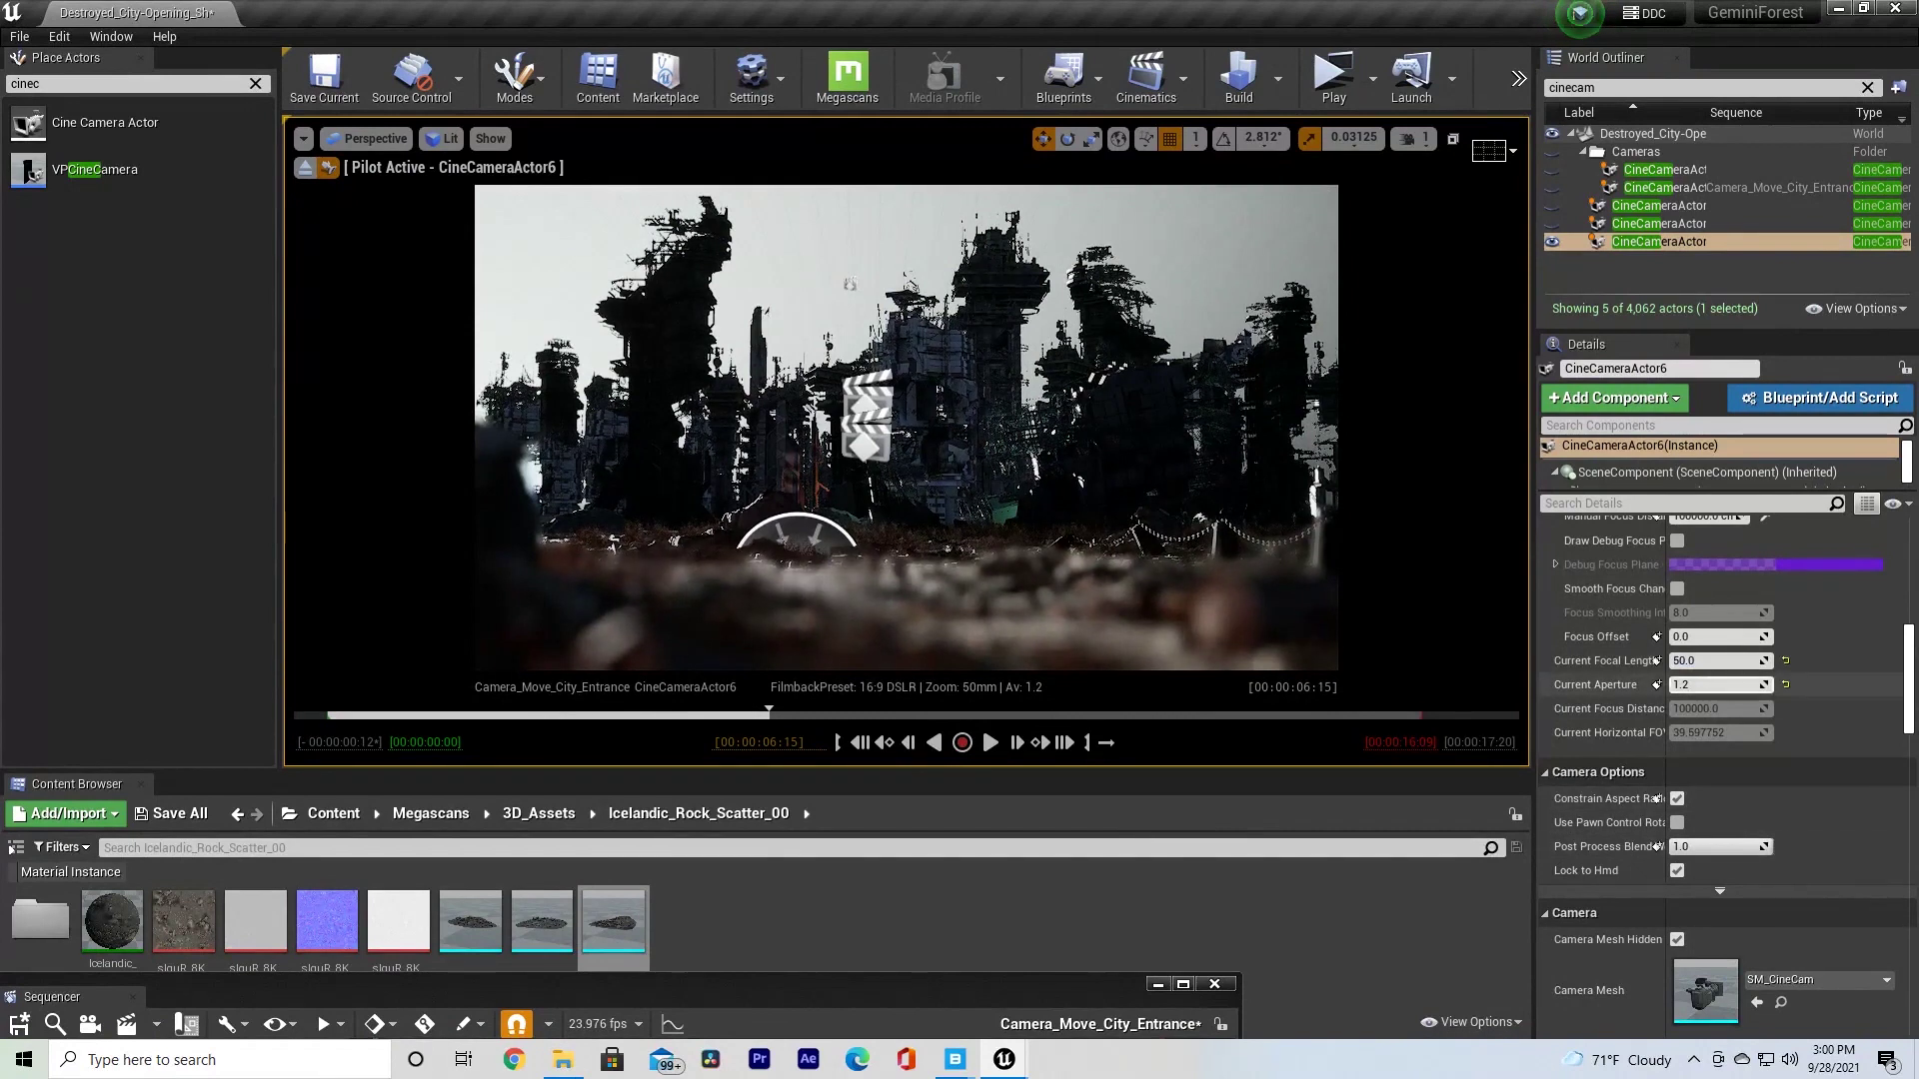
click(1710, 685)
text(2.8)
key(Return)
- Enable the bloom method and intensity overrides in CineCameraActor6's post process lens settings and set the bloom intensity to 8
scroll(1734, 691, down, 8)
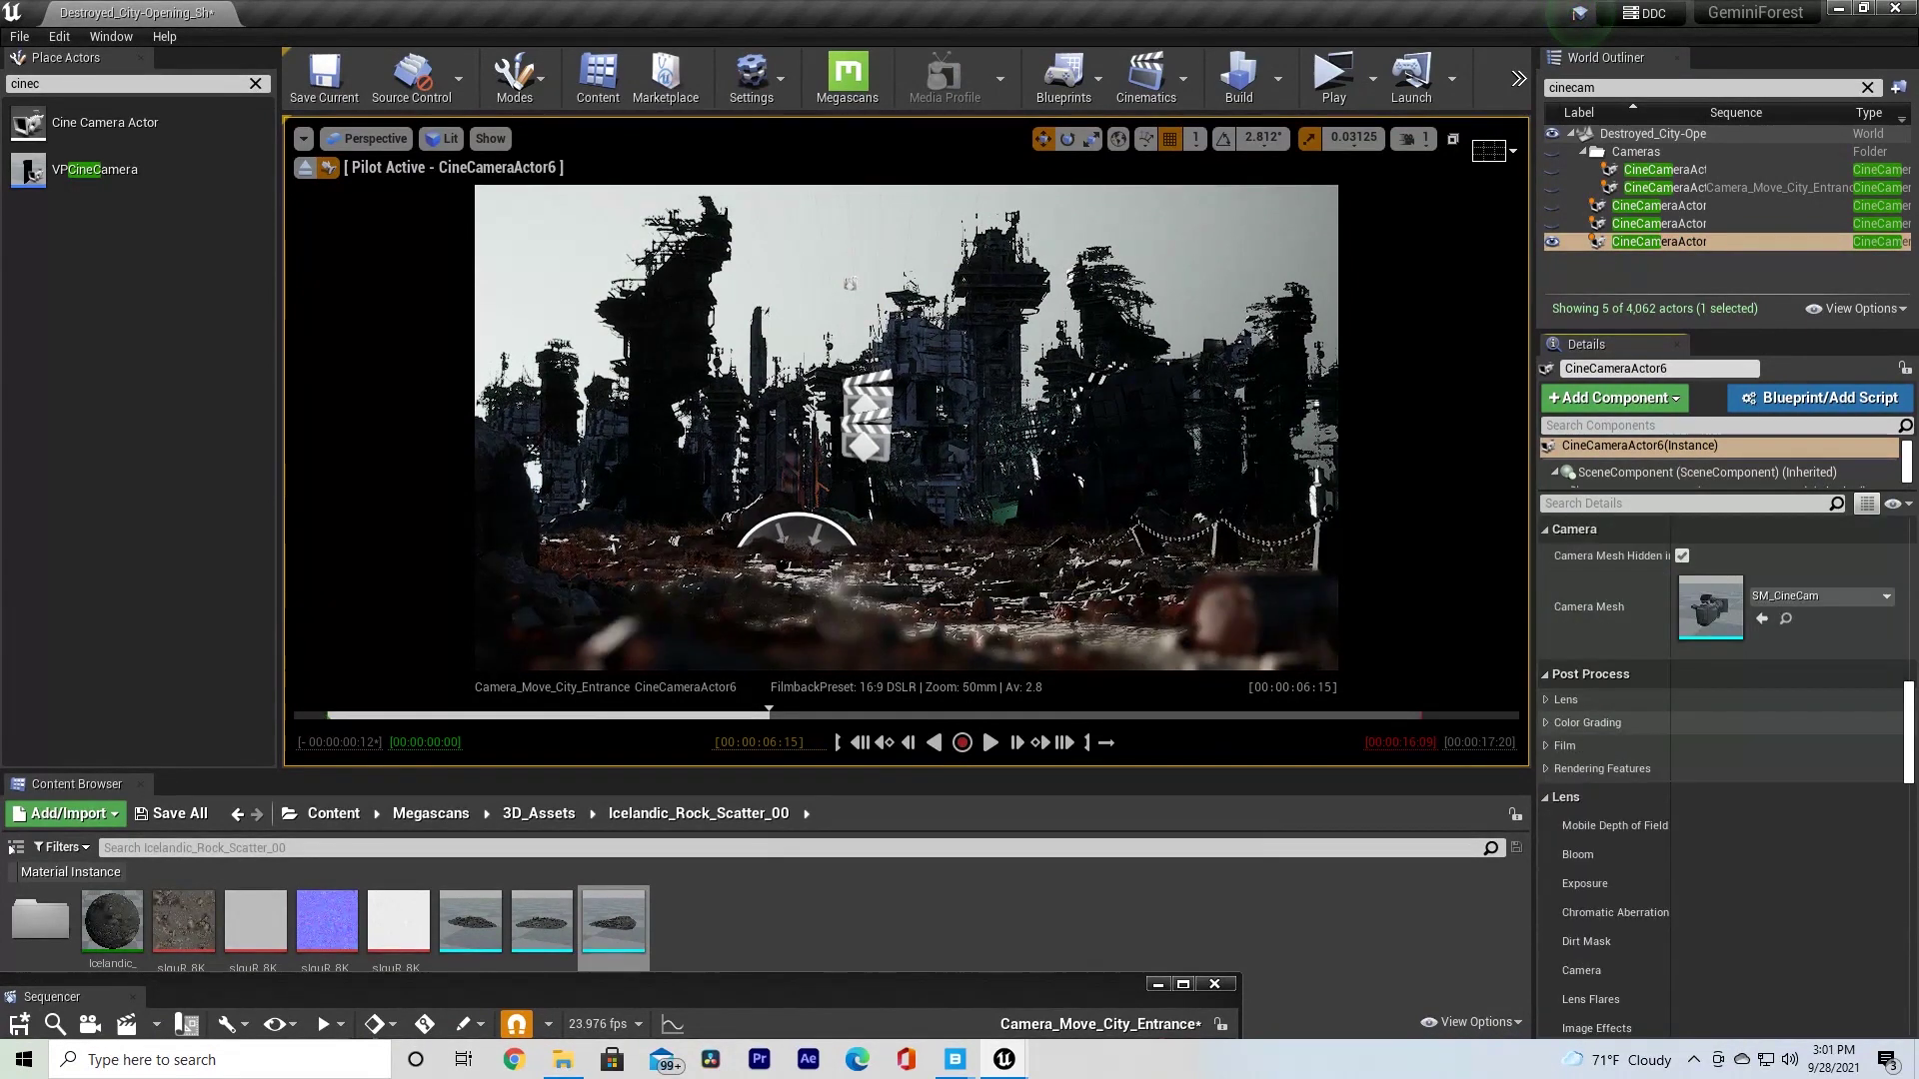
scroll(1639, 699, down, 2)
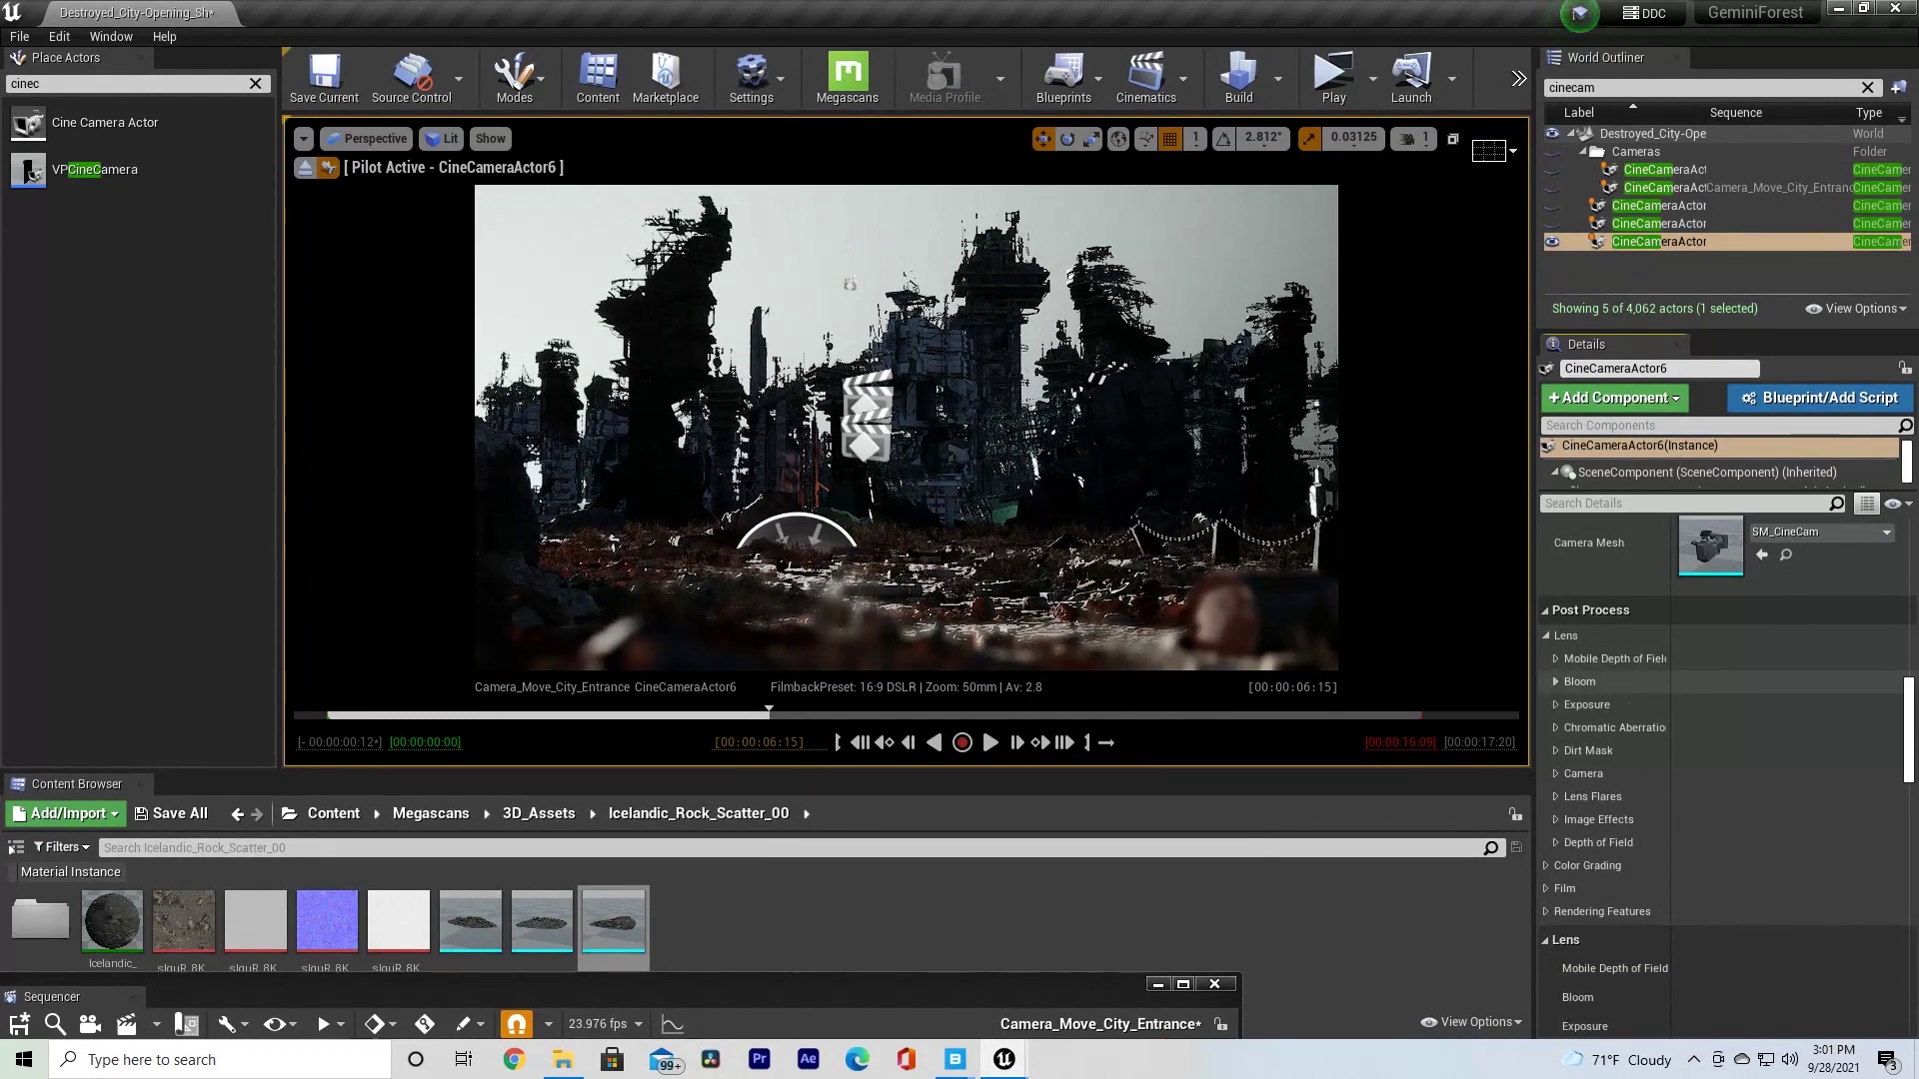
click(1556, 682)
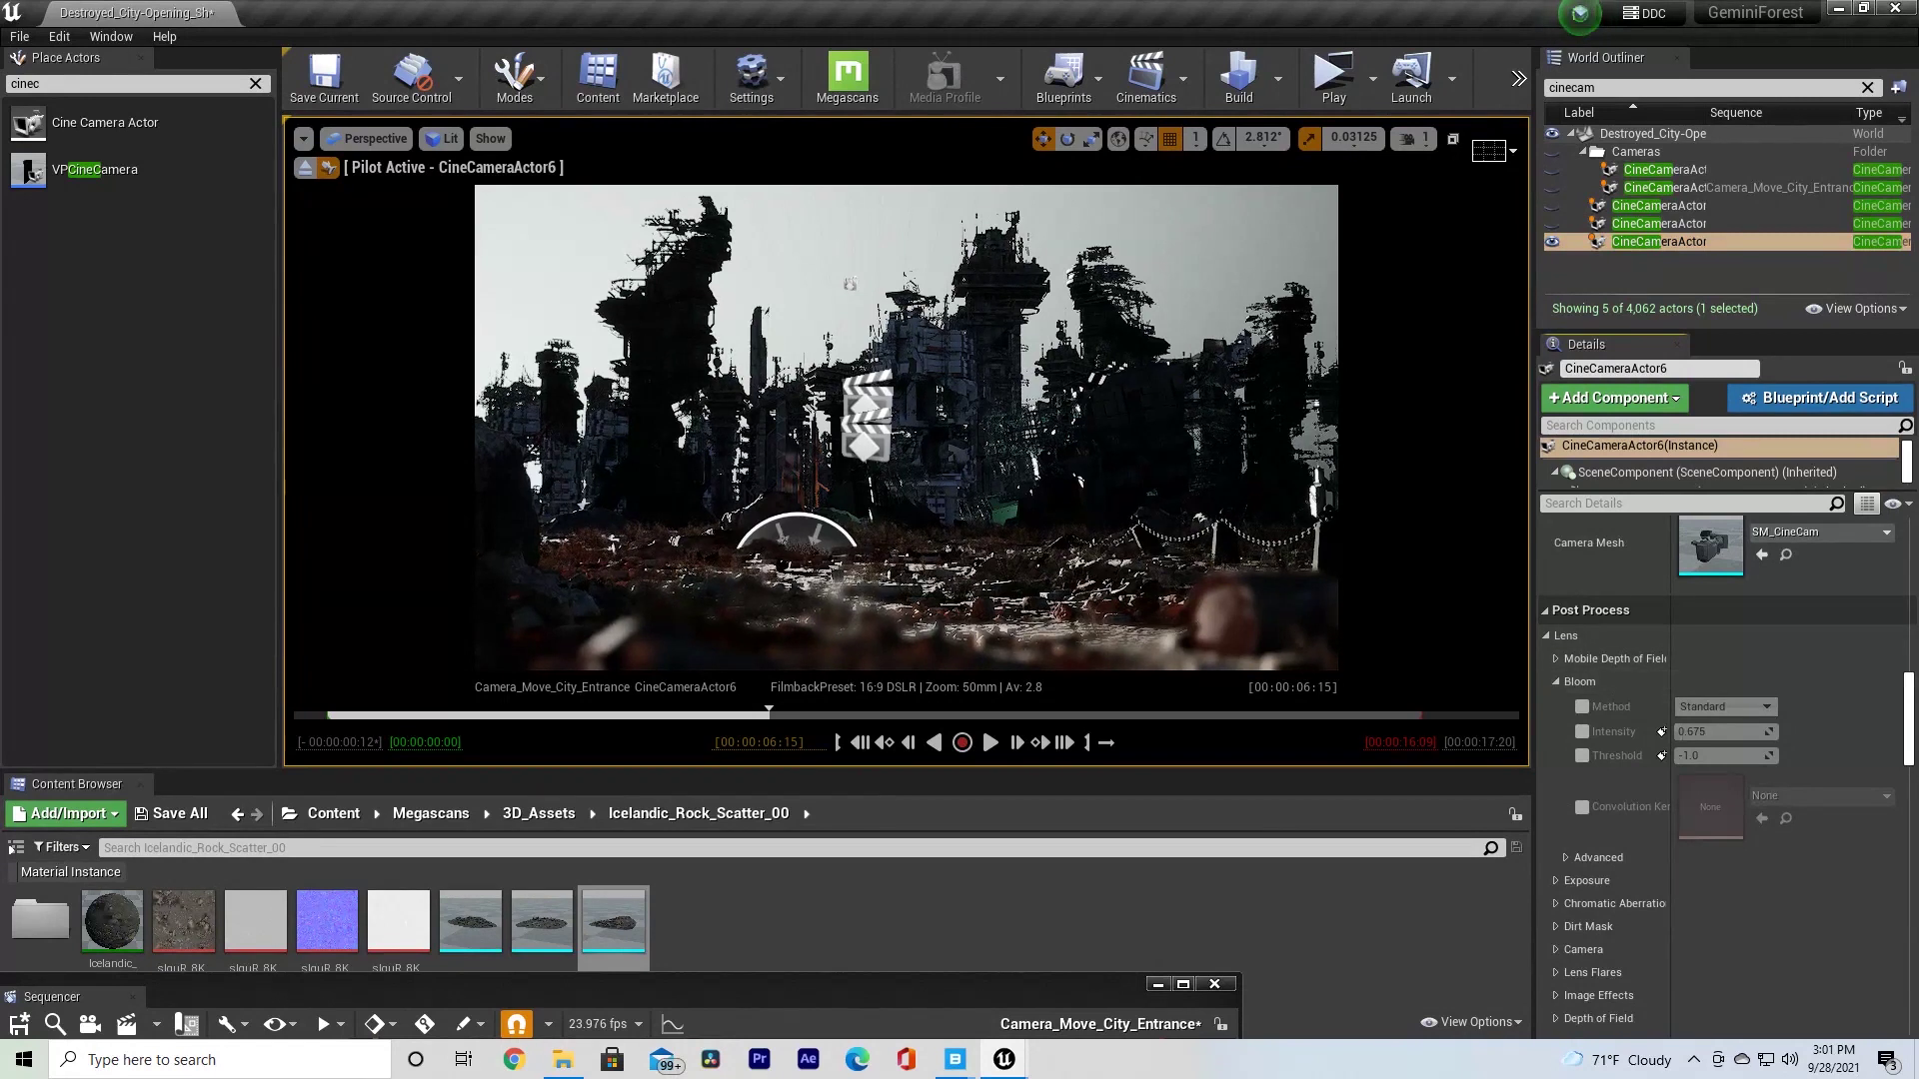
scroll(1599, 669, down, 2)
scroll(1739, 640, up, 1)
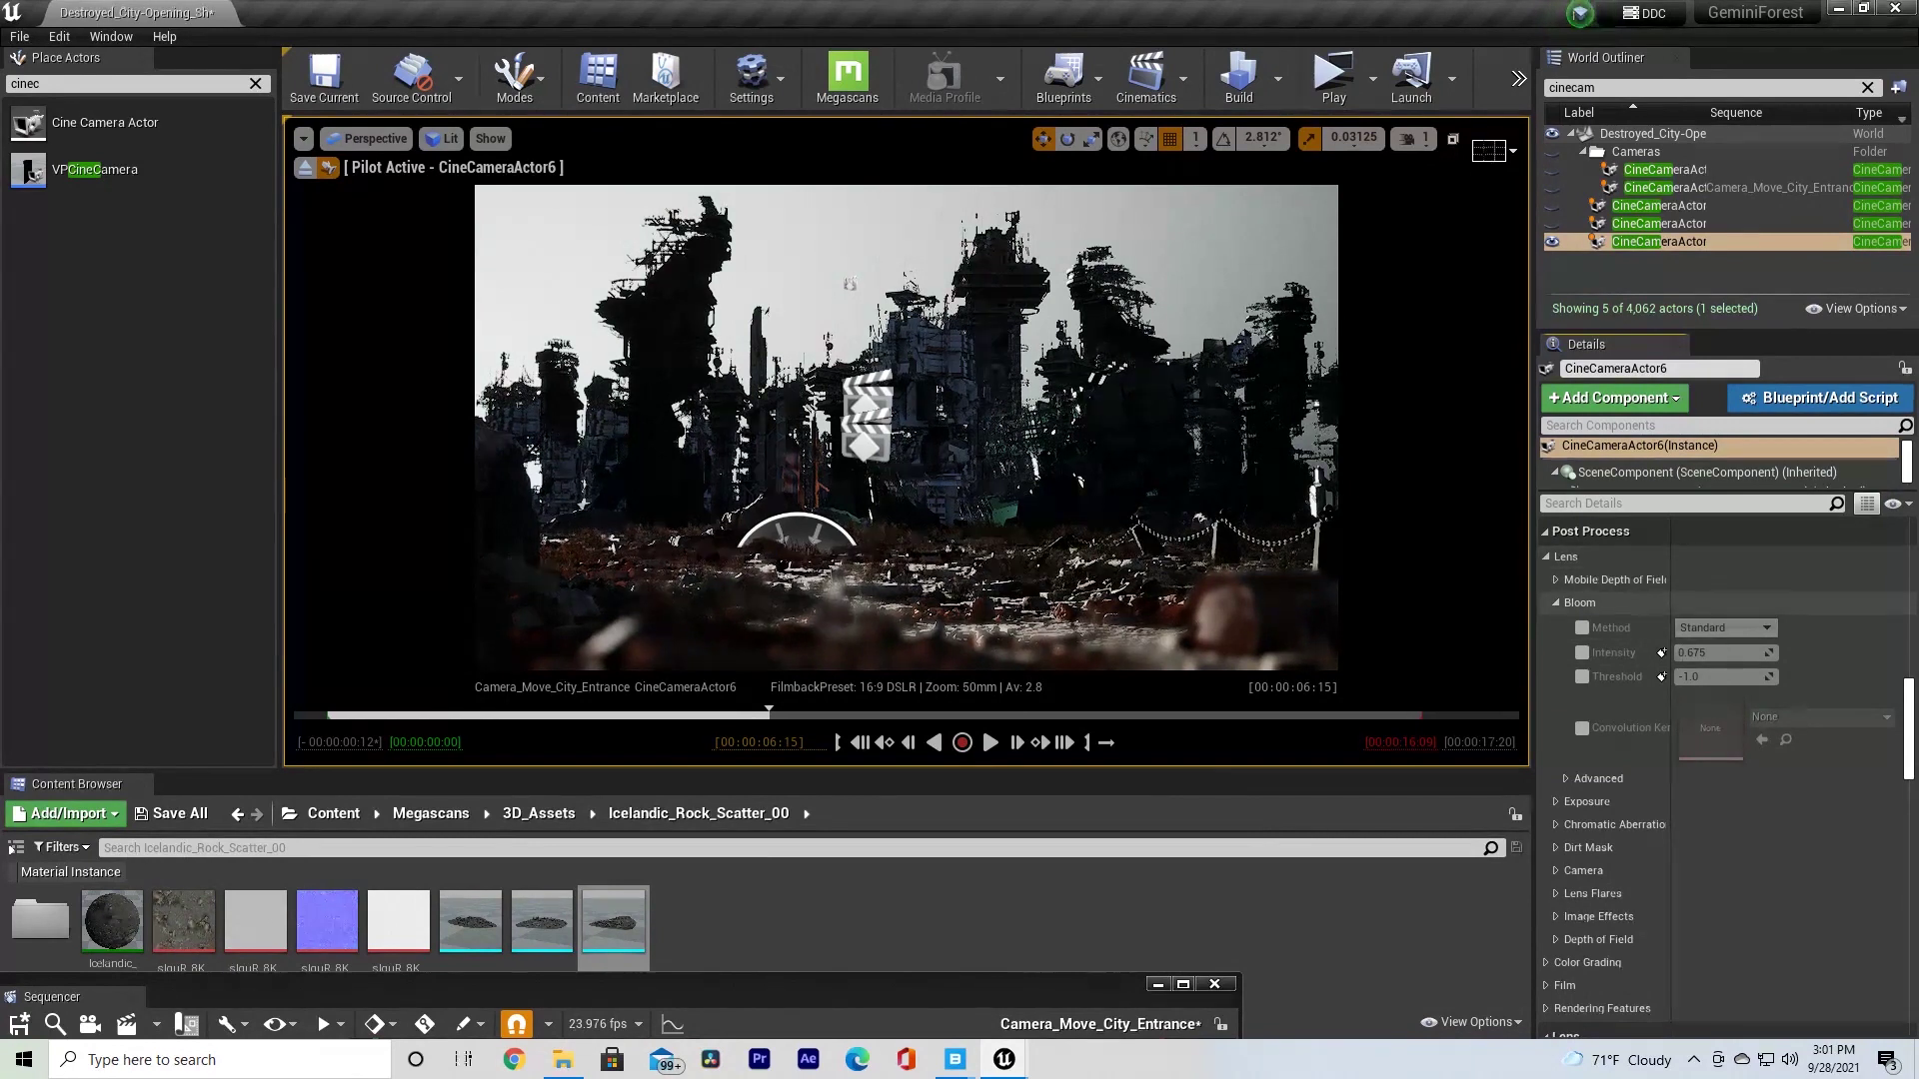
click(1582, 628)
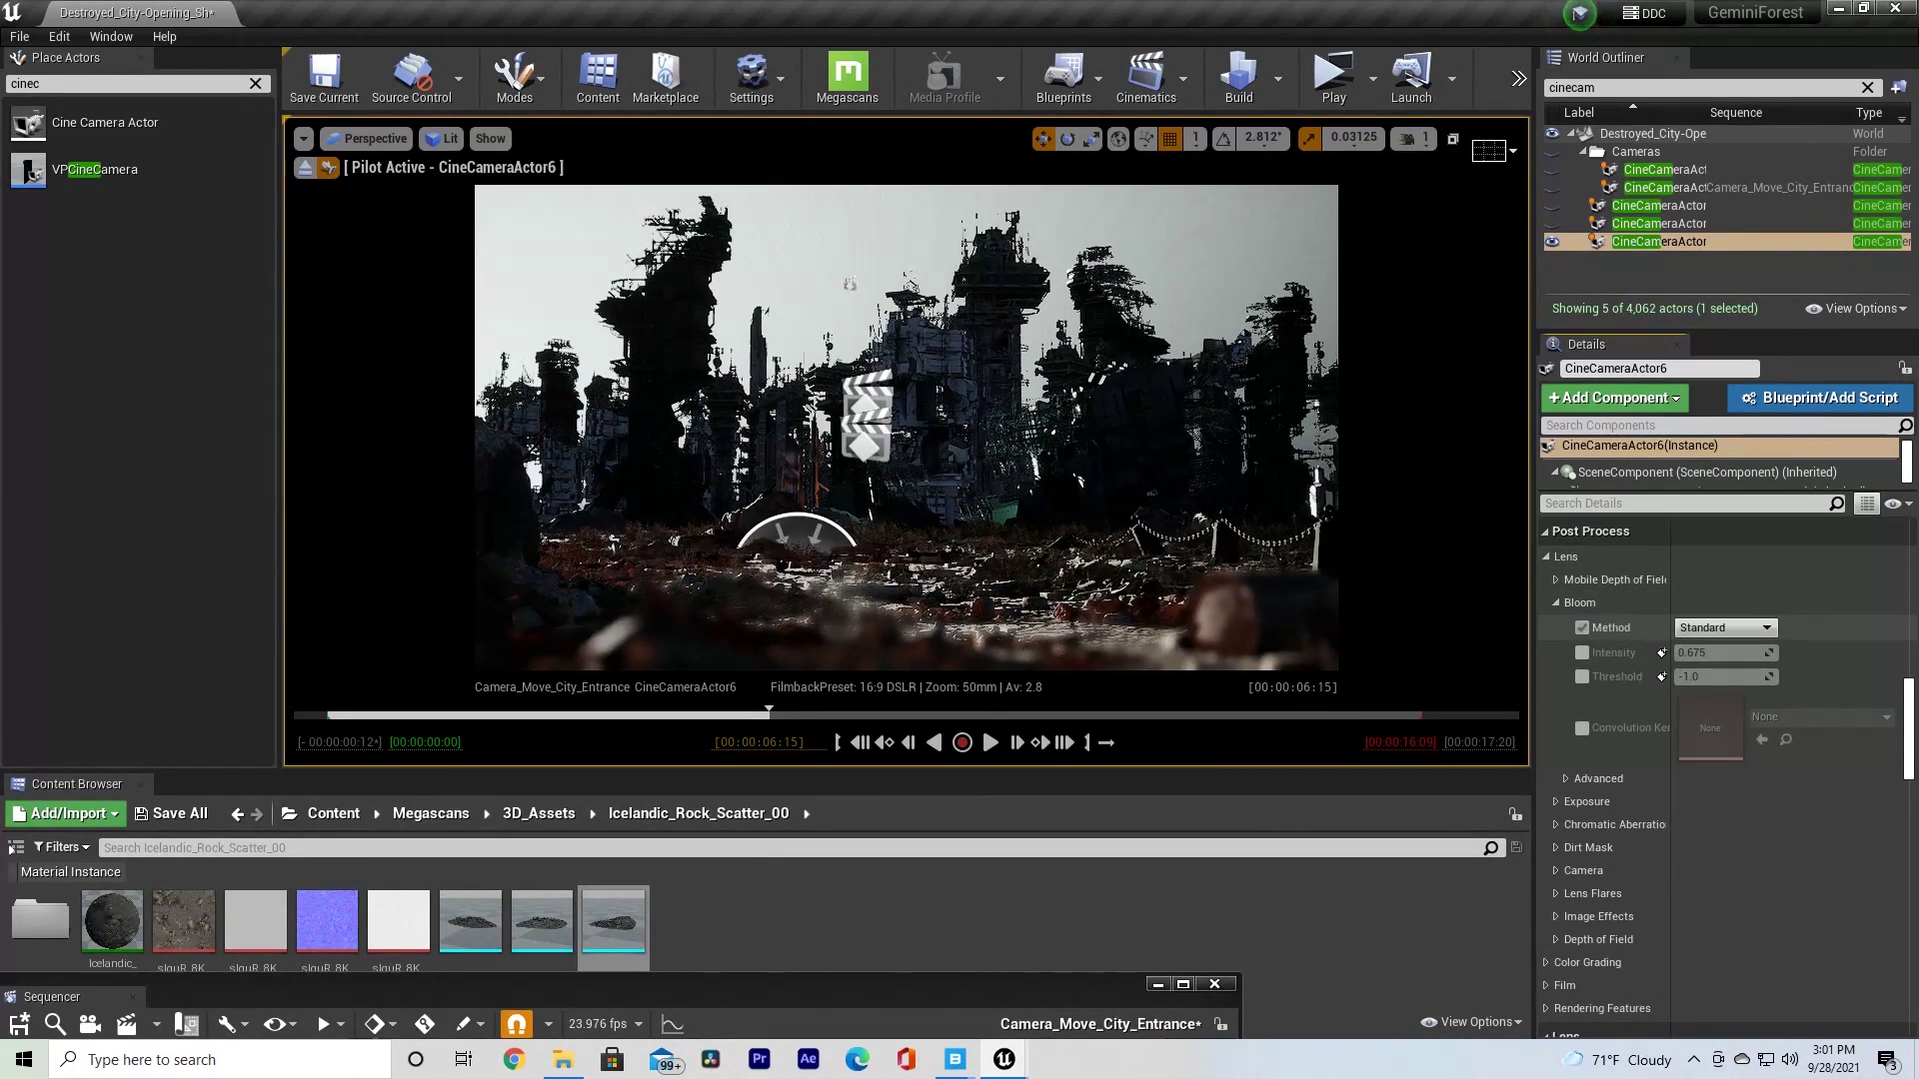
click(1582, 653)
mouse_move(1720, 653)
mouse_down()
mouse_move(1809, 653)
mouse_move(1726, 653)
mouse_up()
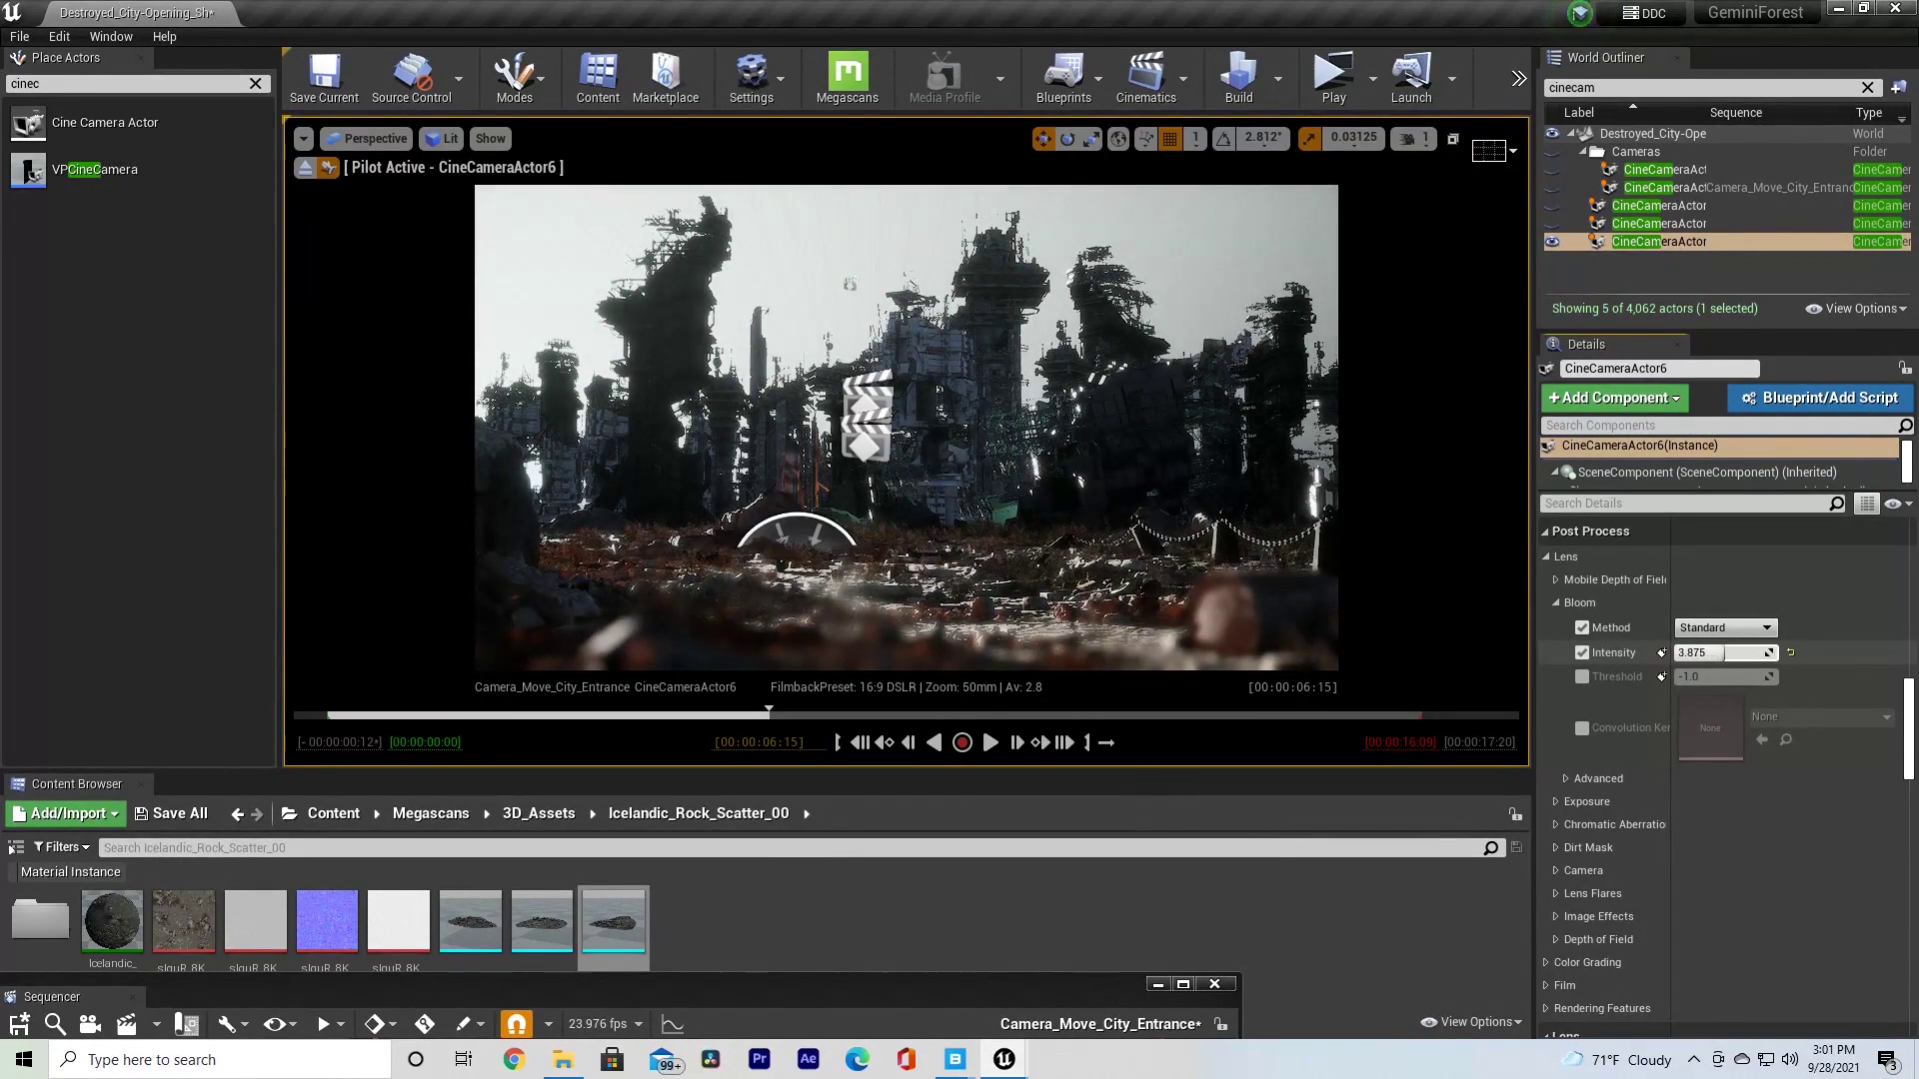
text(8)
key(Return)
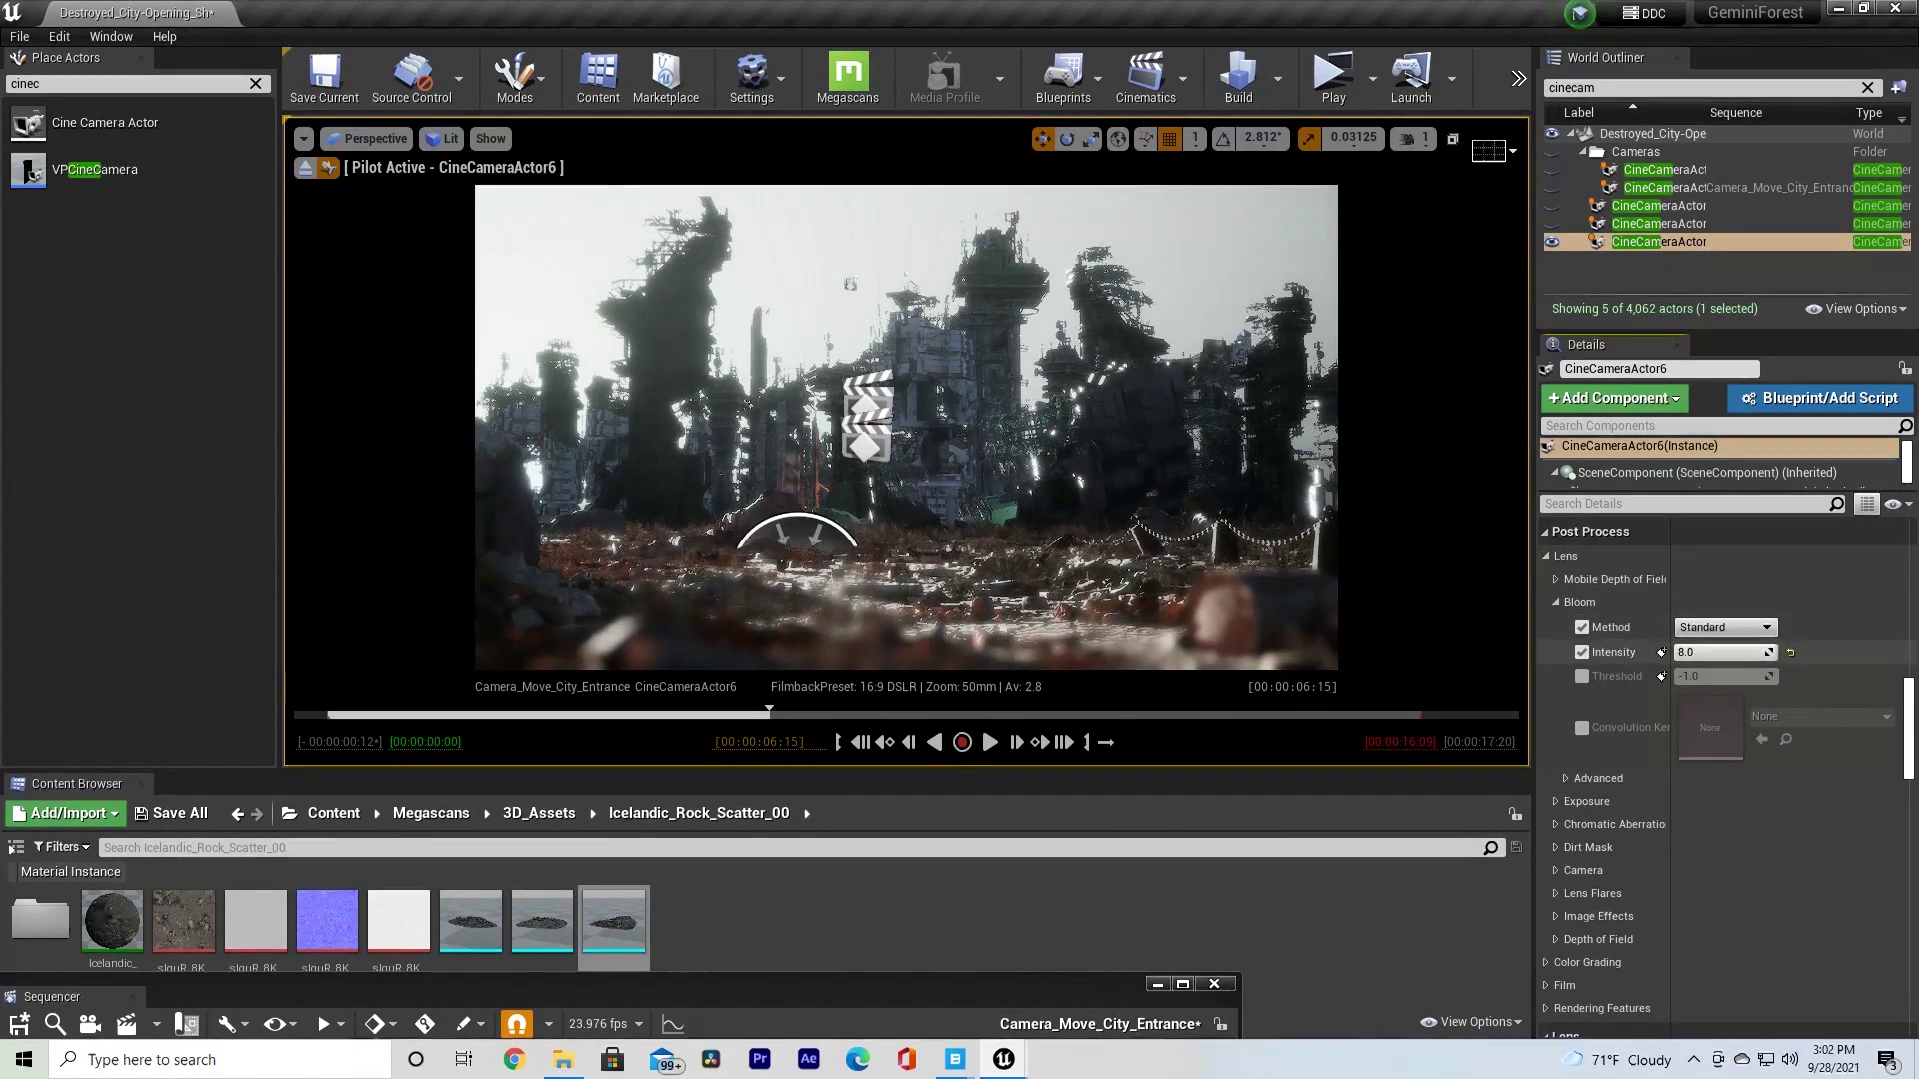
- Reset the bloom intensity to its default and raise it to about 3.65
click(1790, 653)
drag(1715, 655, 1759, 654)
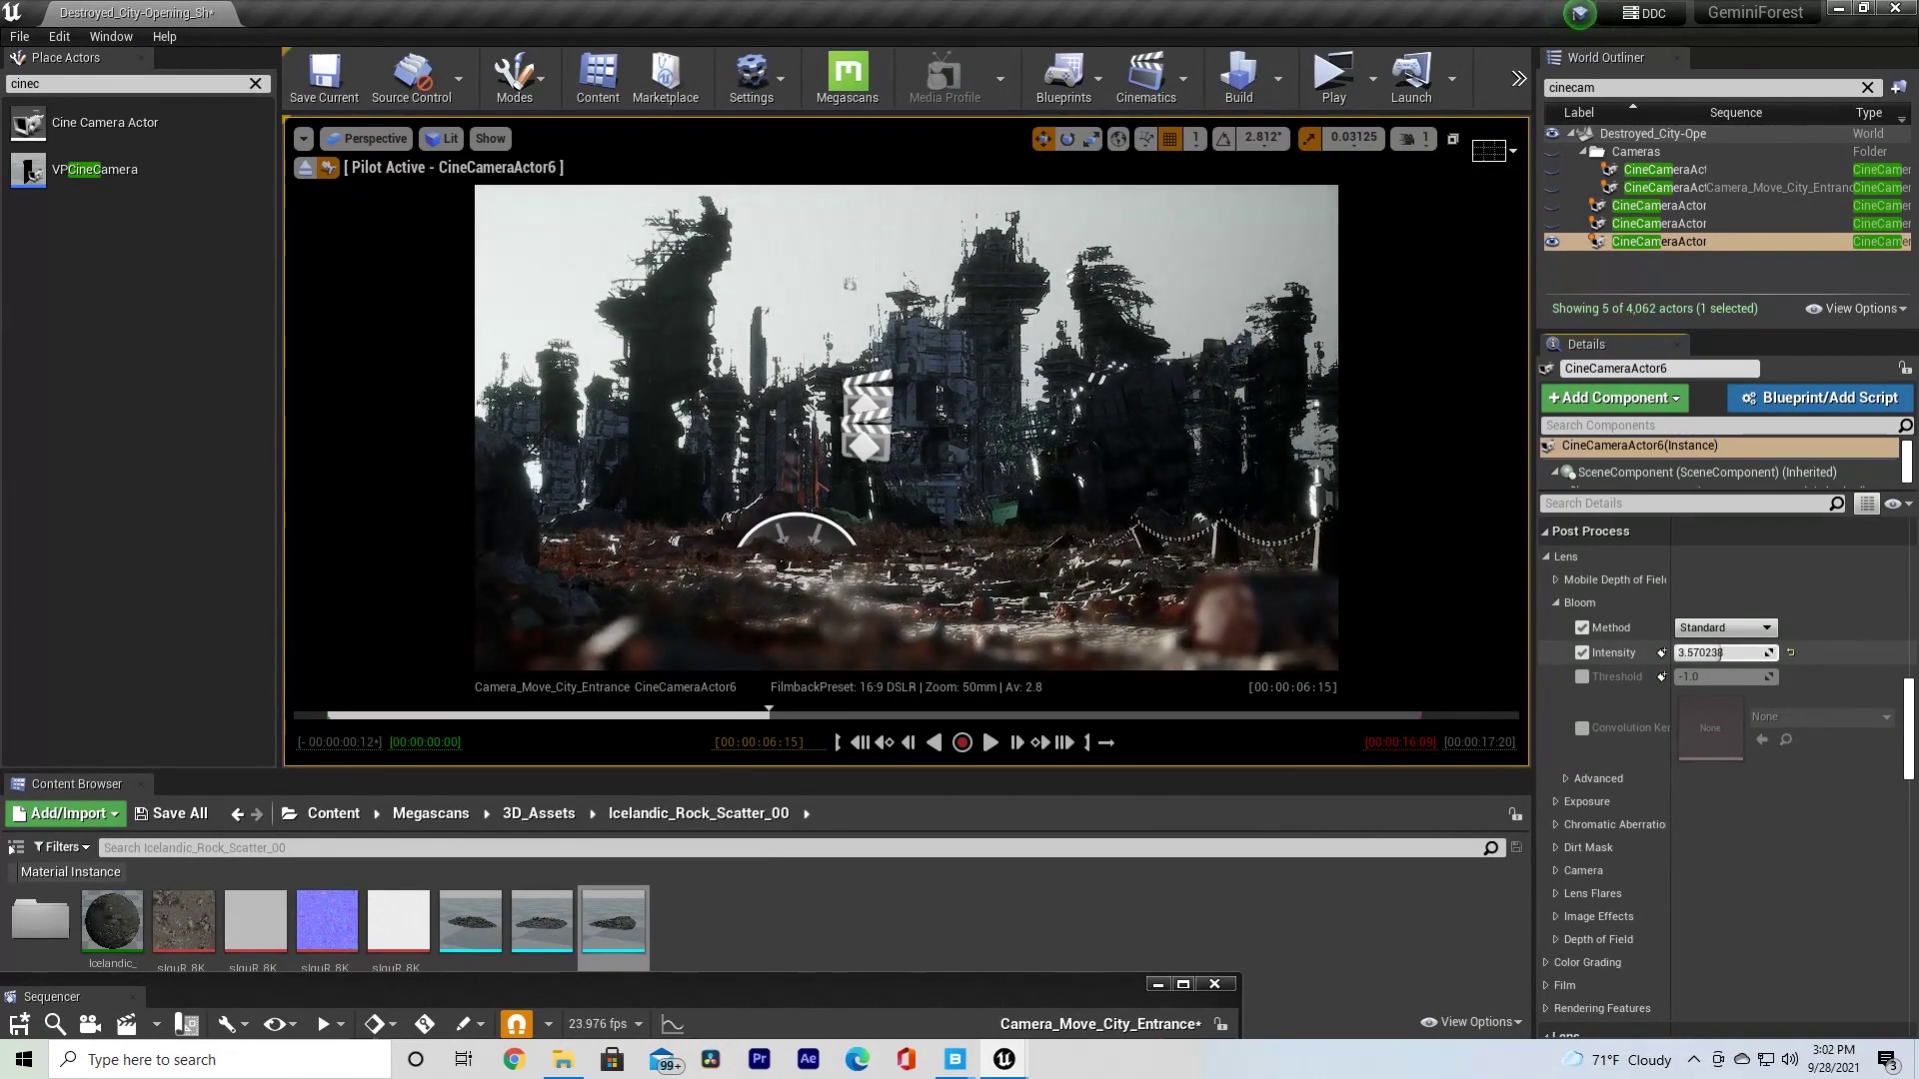
drag(1719, 653, 1715, 653)
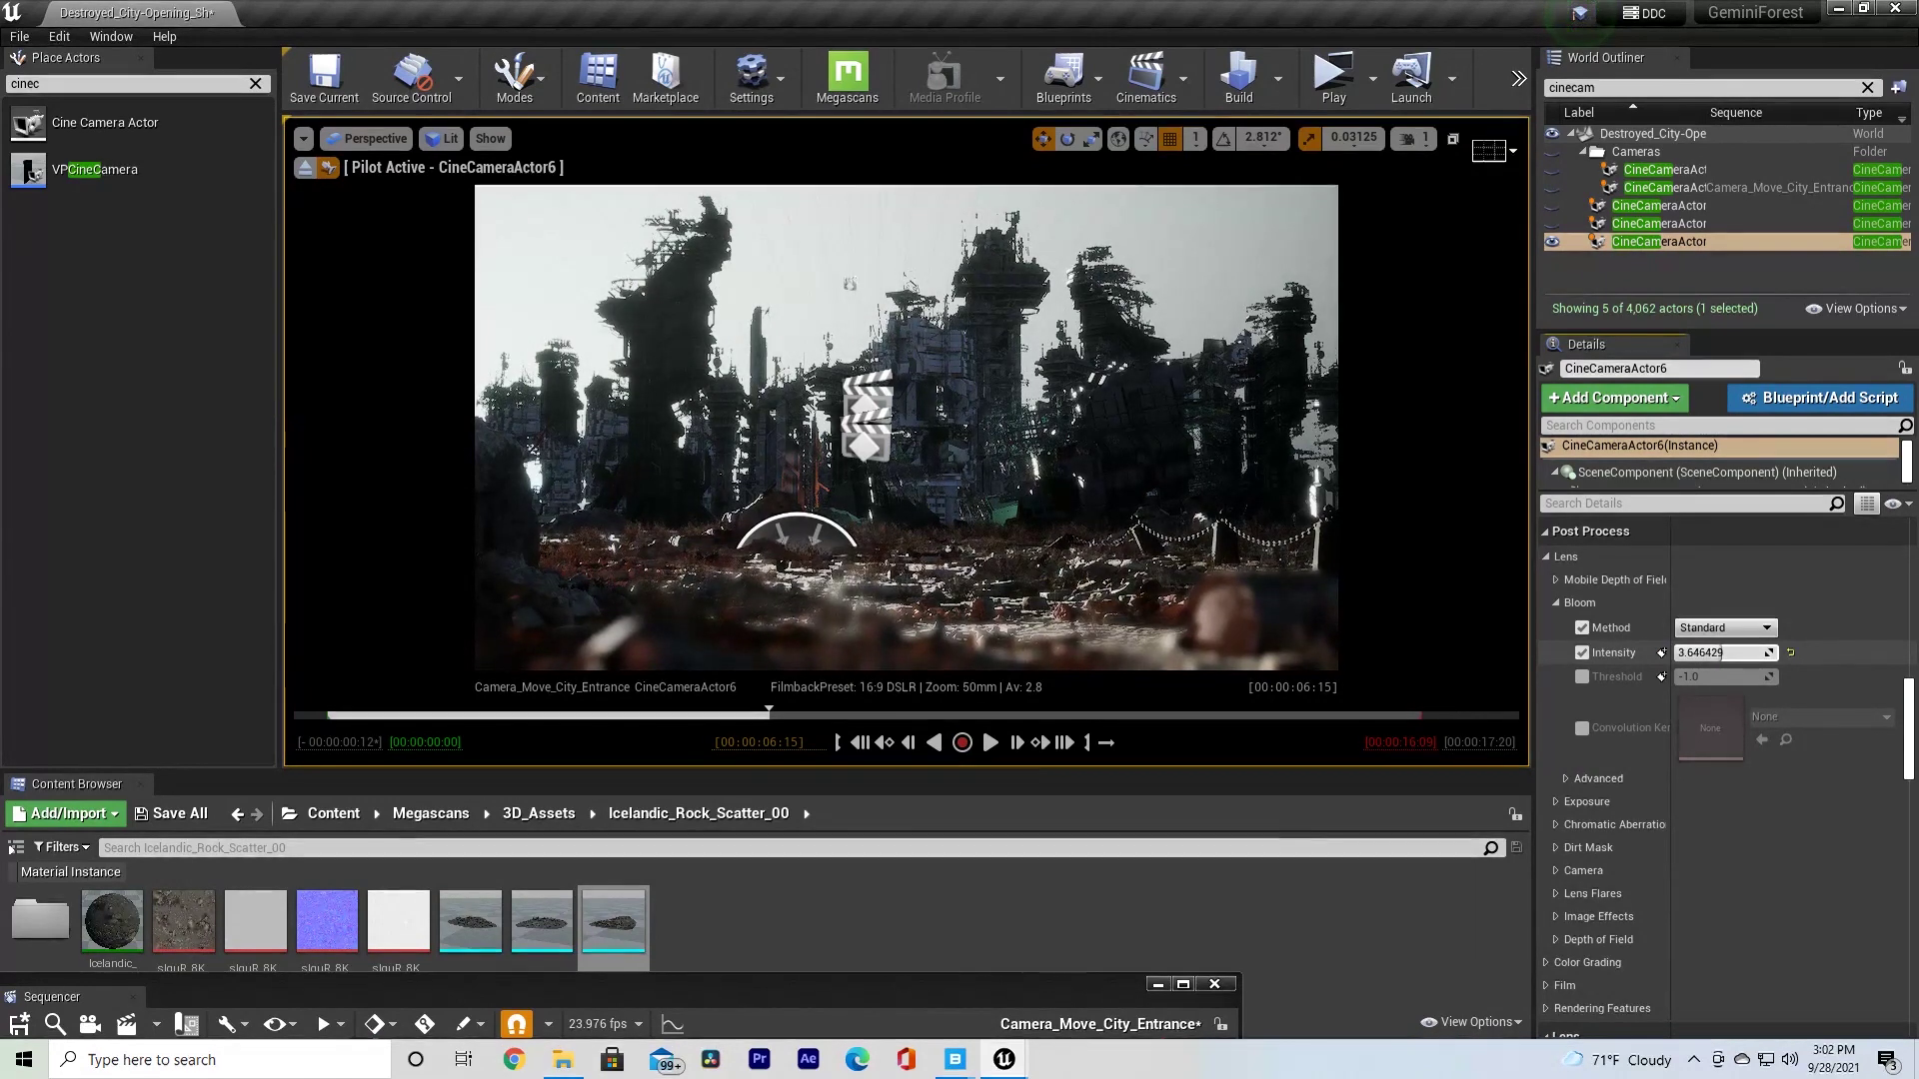
- Enable the chromatic aberration intensity override on CineCameraActor6 and set it to 0.5
scroll(1719, 639, down, 3)
scroll(1719, 700, down, 2)
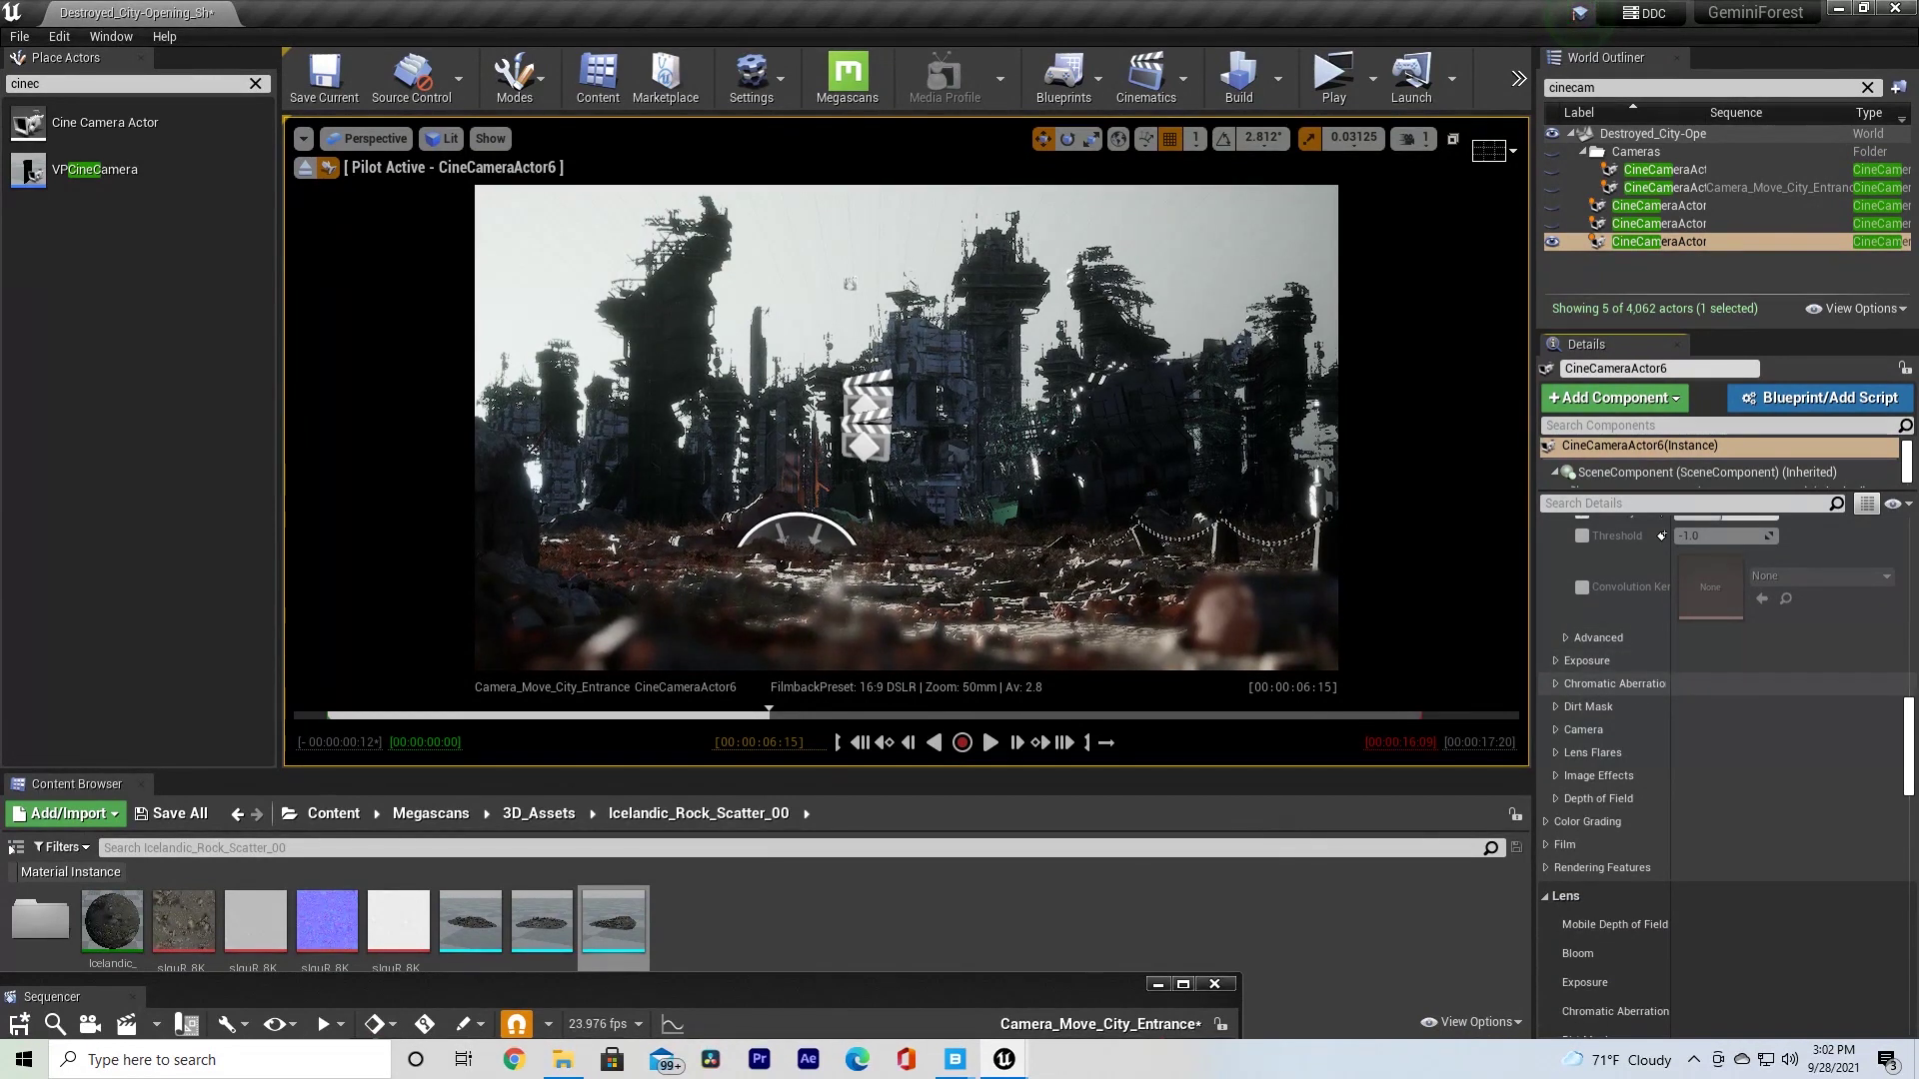
click(1609, 683)
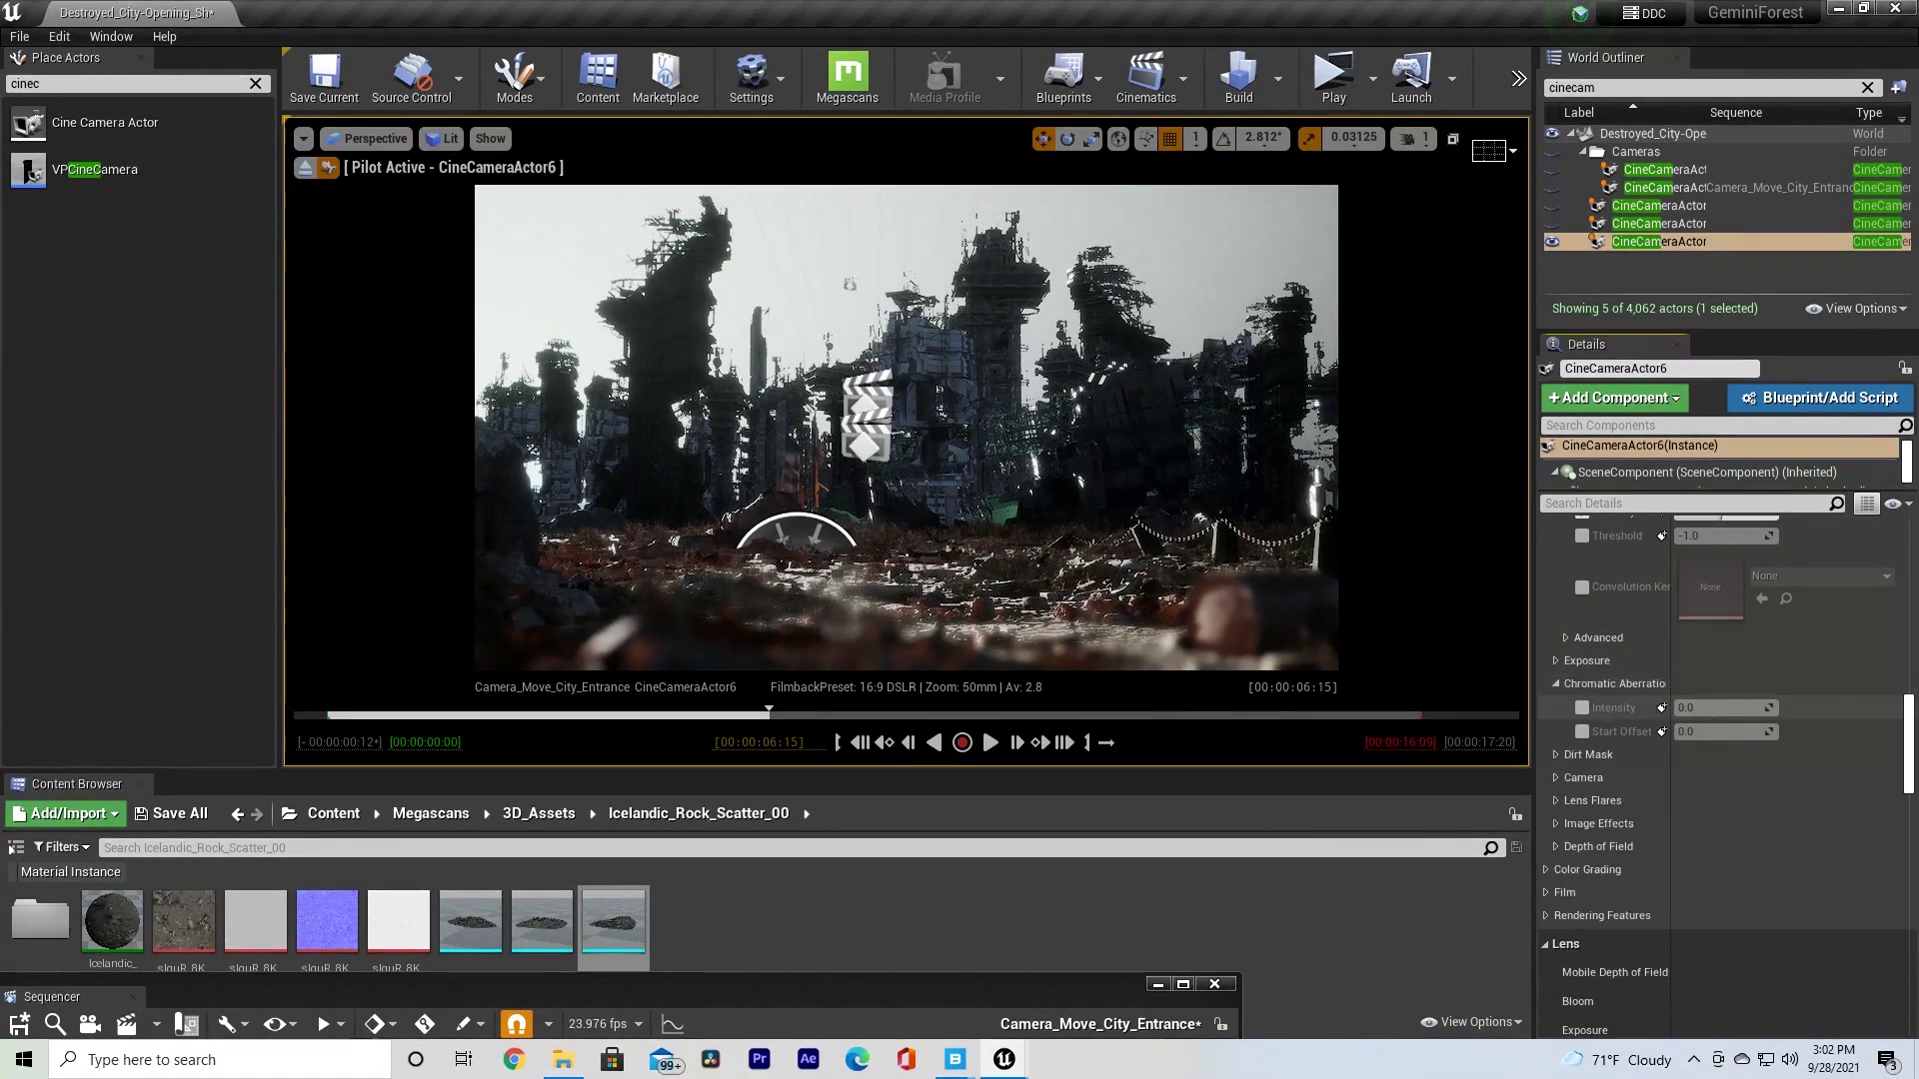
click(1581, 708)
drag(1704, 708, 1730, 707)
click(1730, 707)
text(0.5)
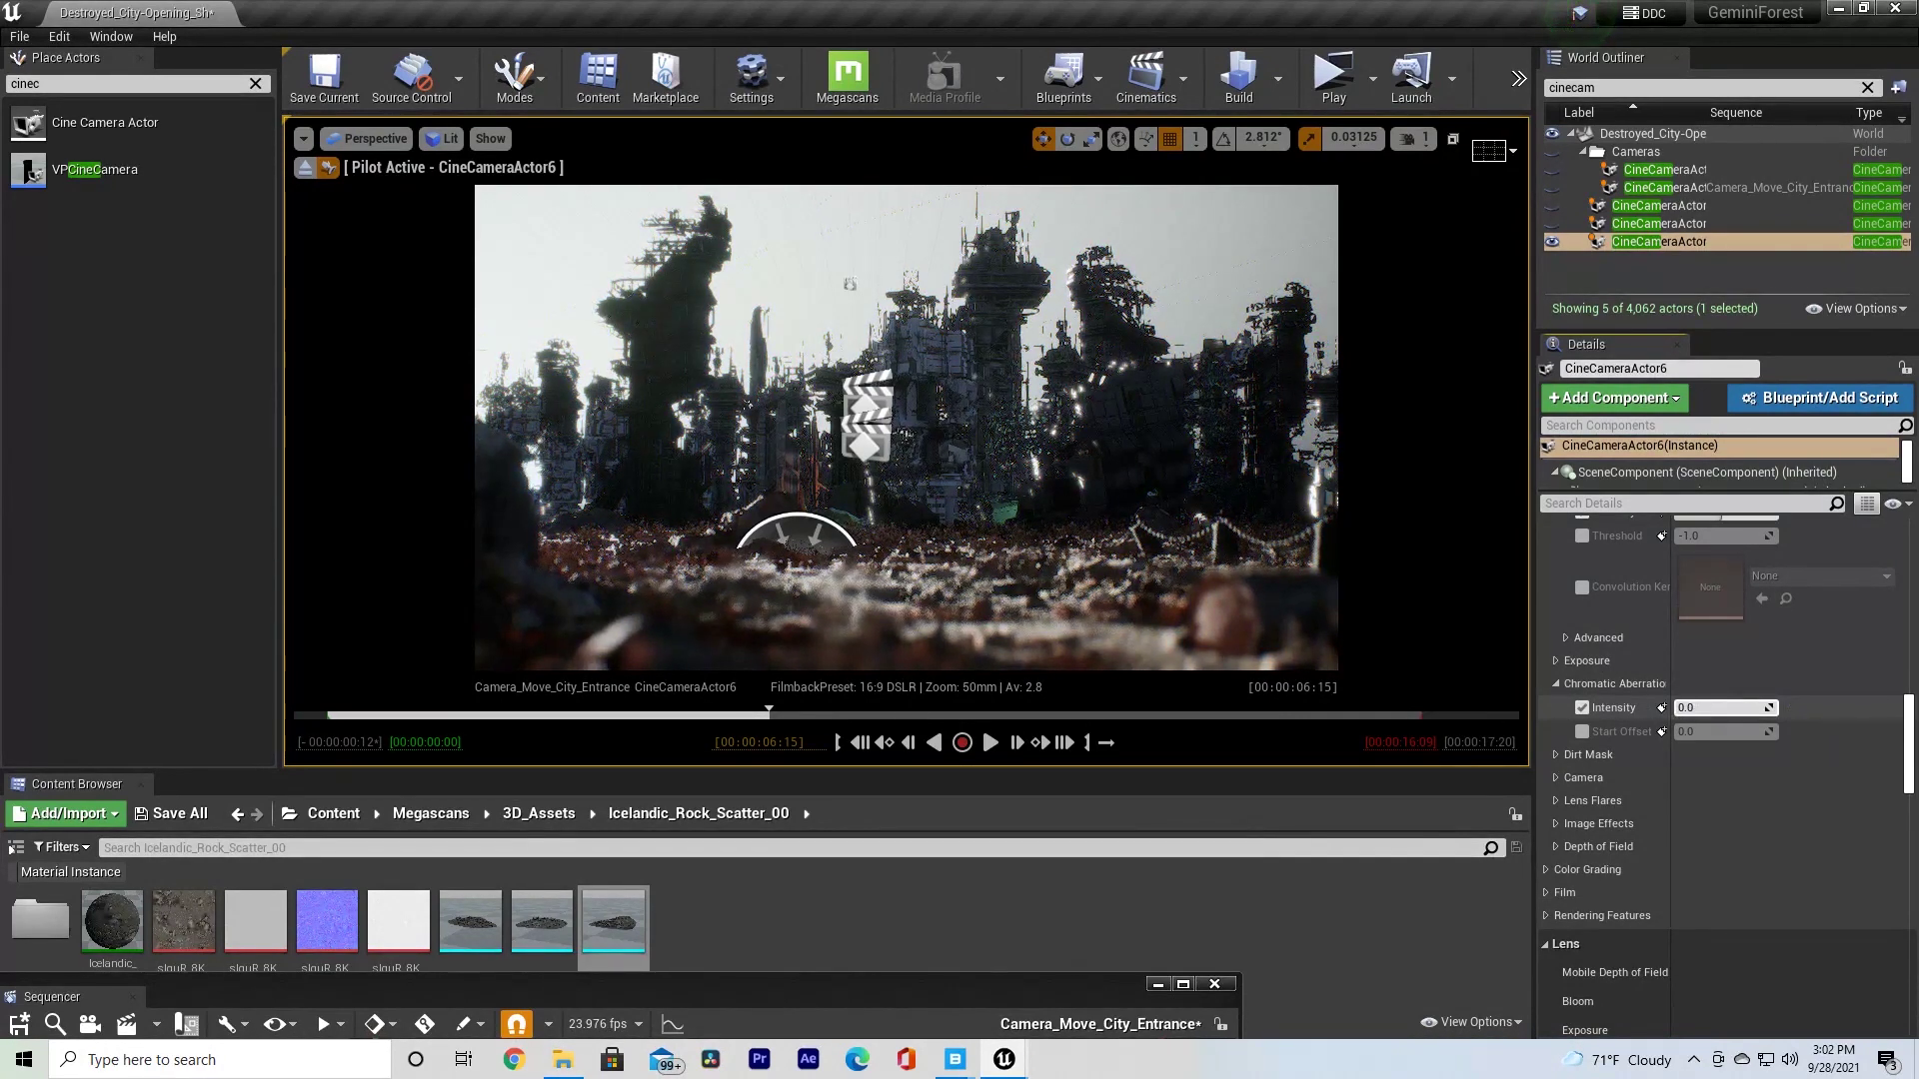
key(Return)
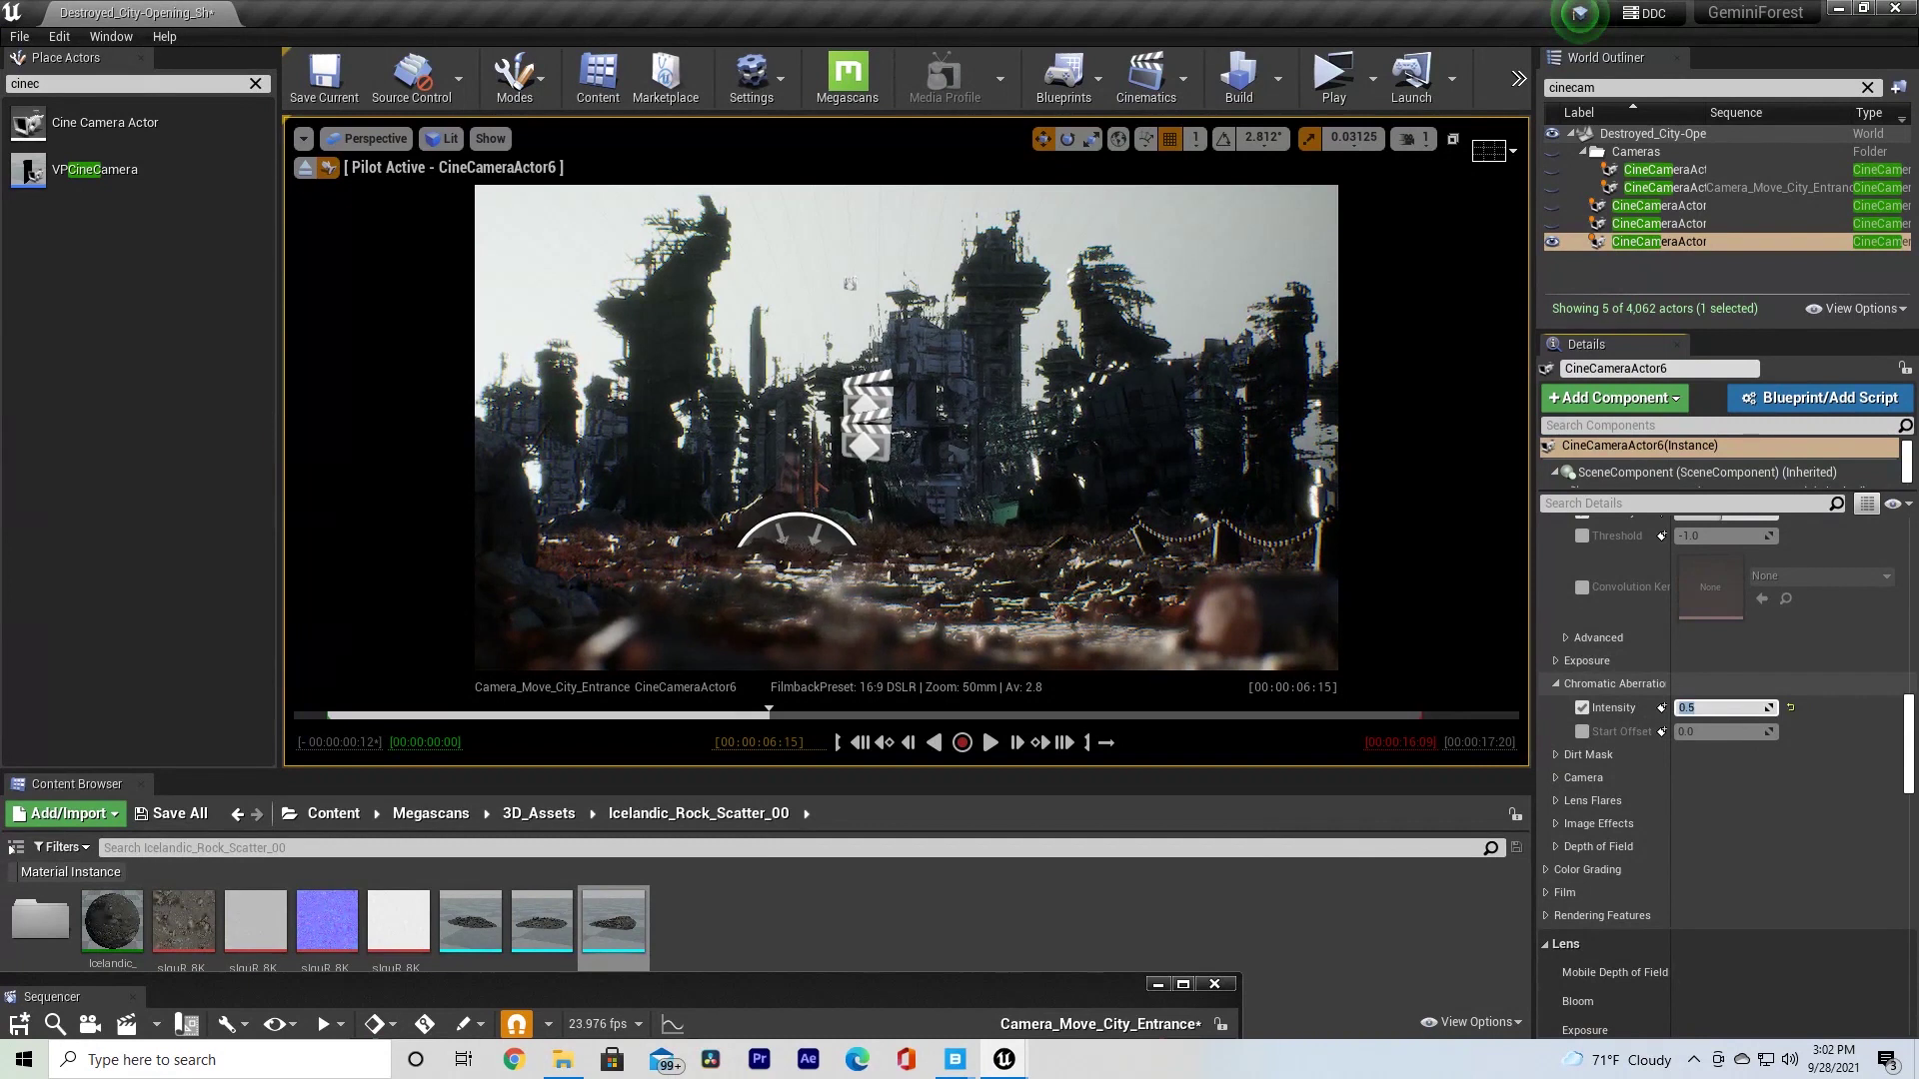
- Reduce the chromatic aberration intensity to 0.4
key(BackSpace)
text(0.4)
key(Return)
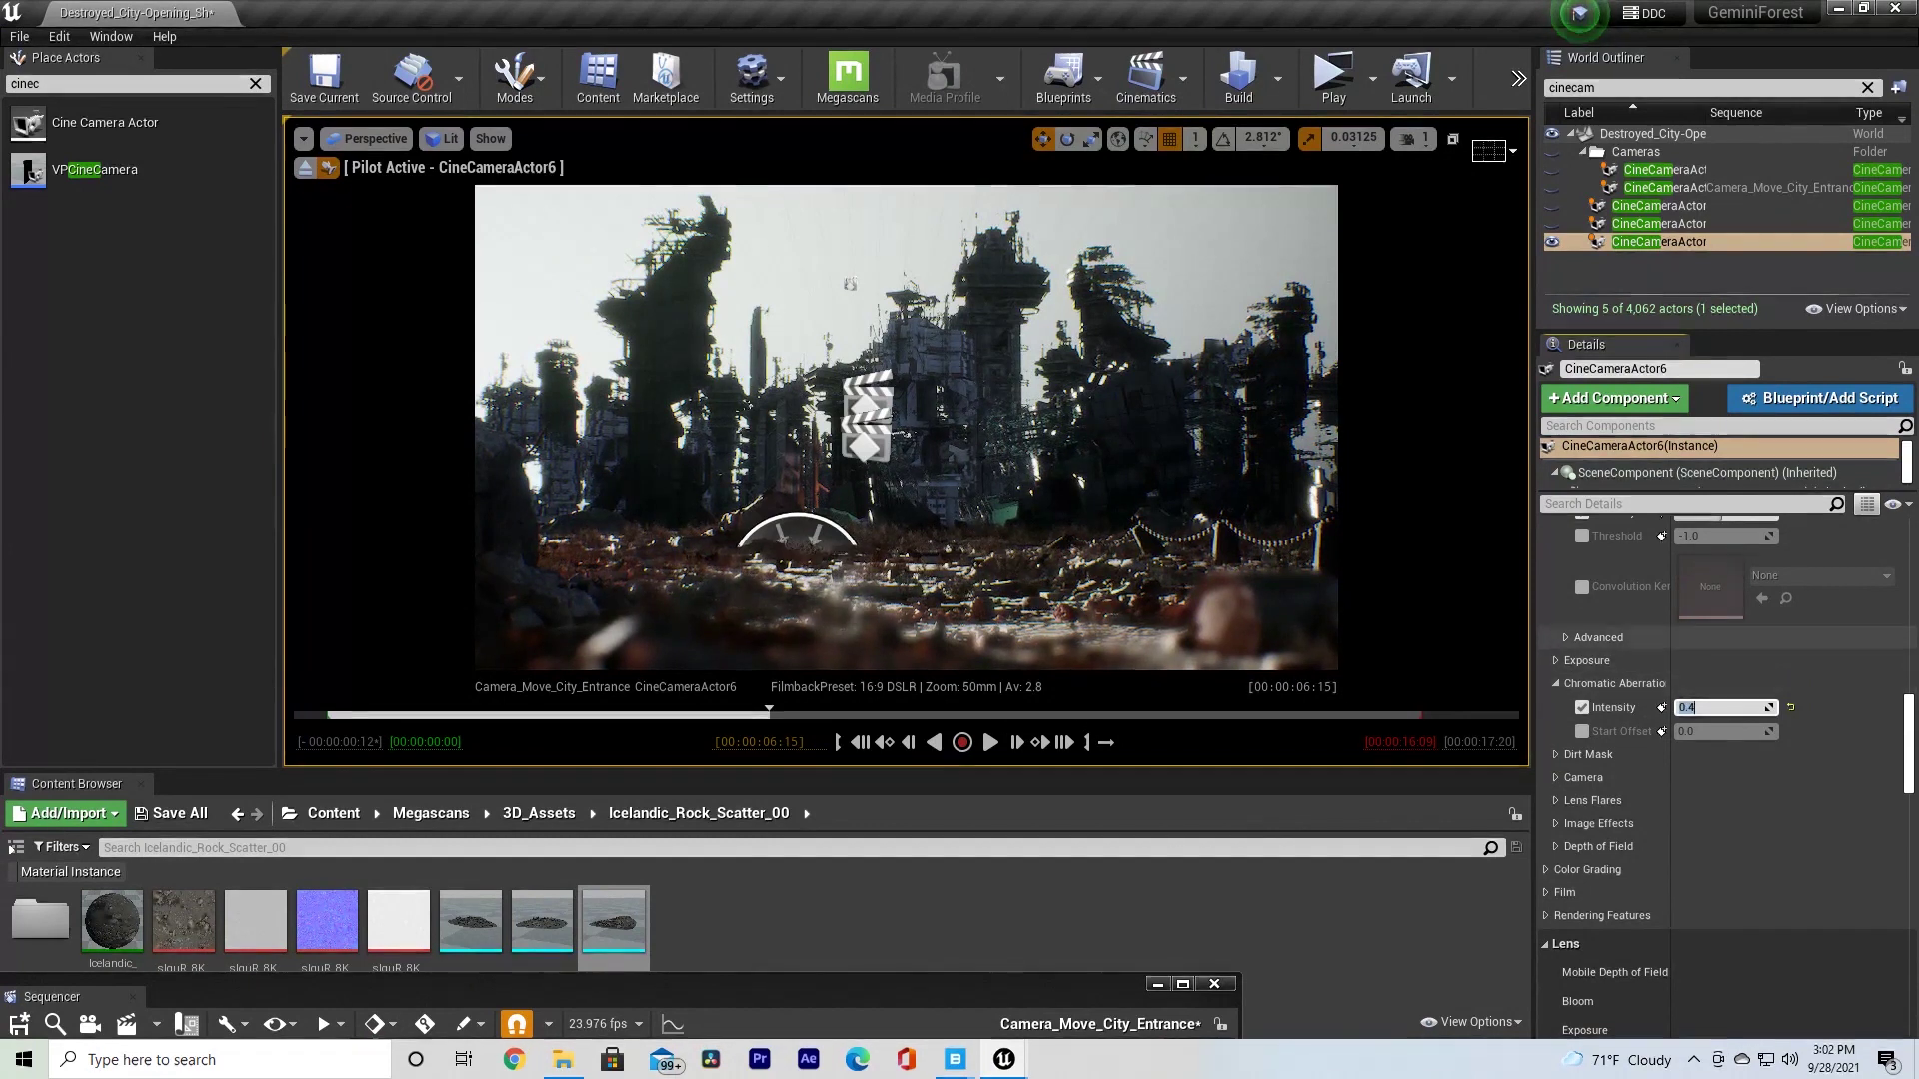
- Override the motion blur amount in CineCameraActor6's rendering features with 0.75, and collapse the motion blur settings
scroll(1649, 803, down, 2)
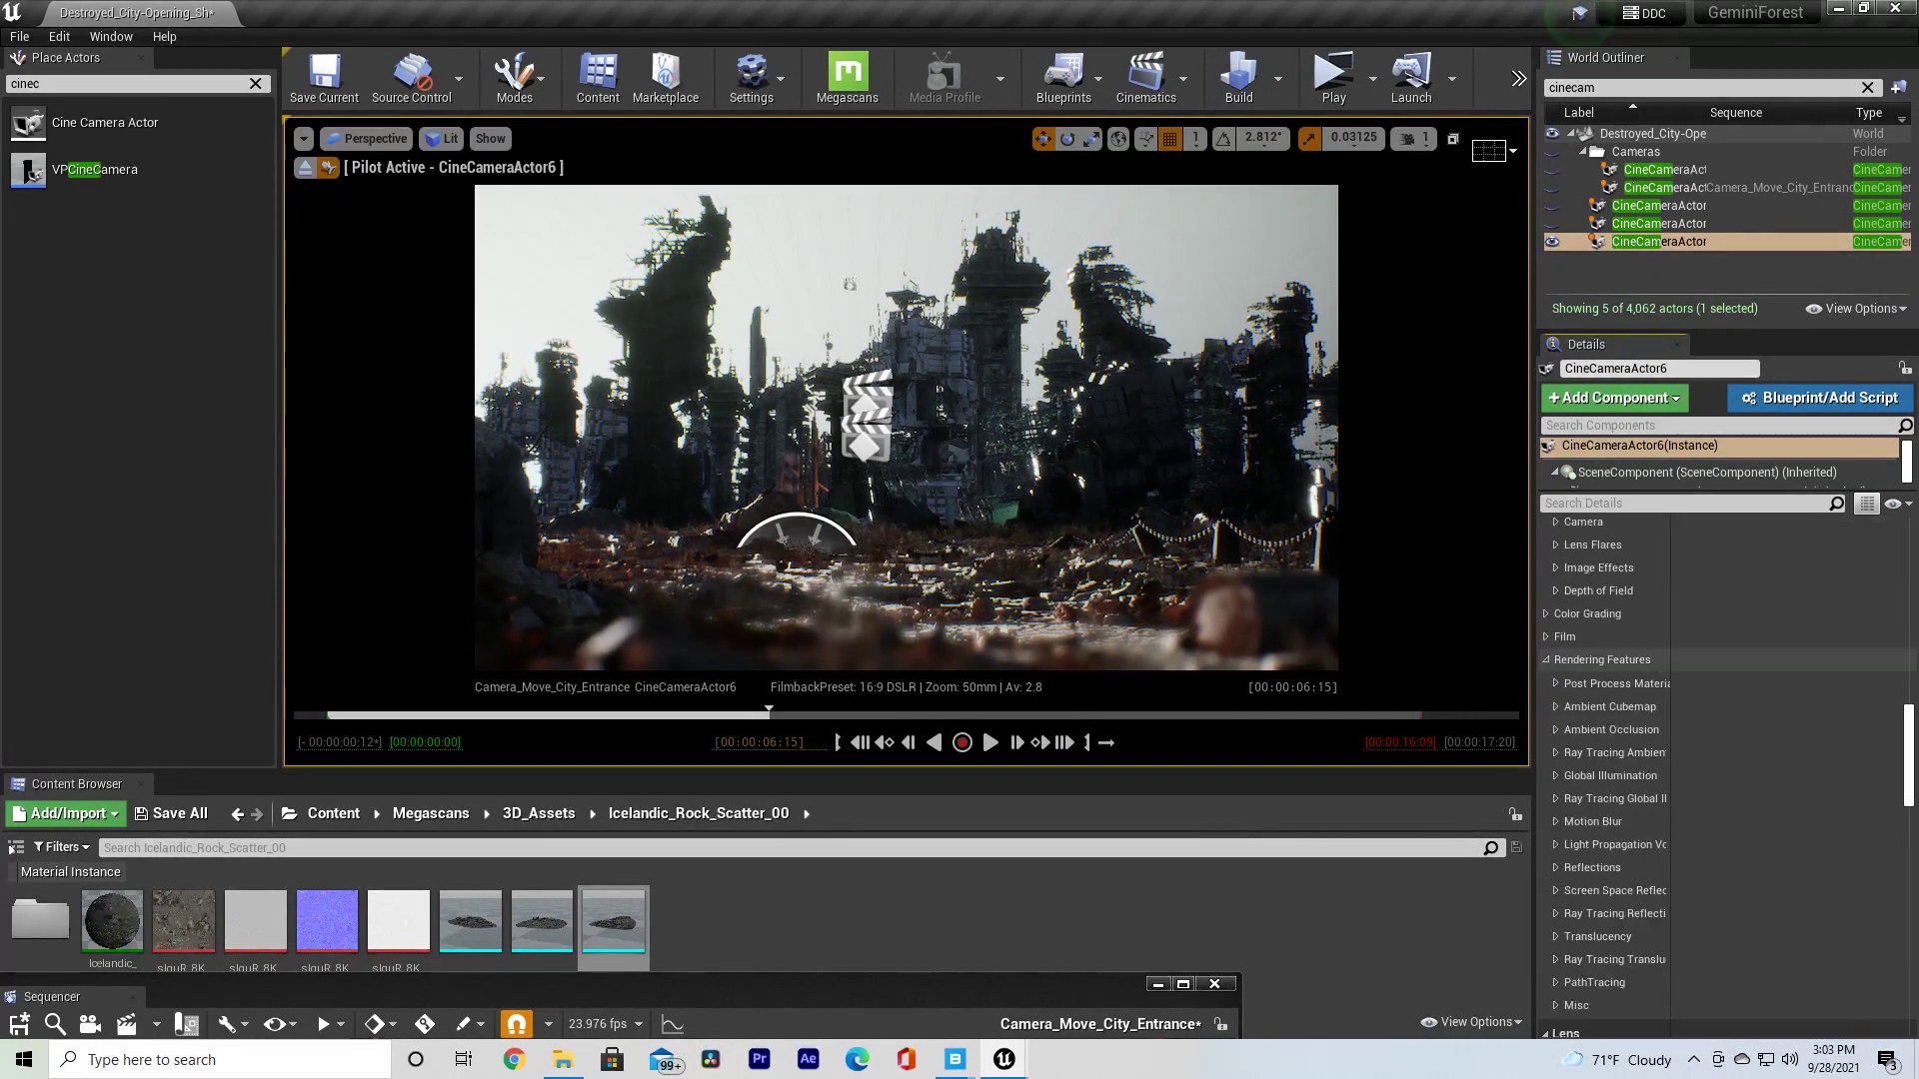
scroll(1619, 745, down, 2)
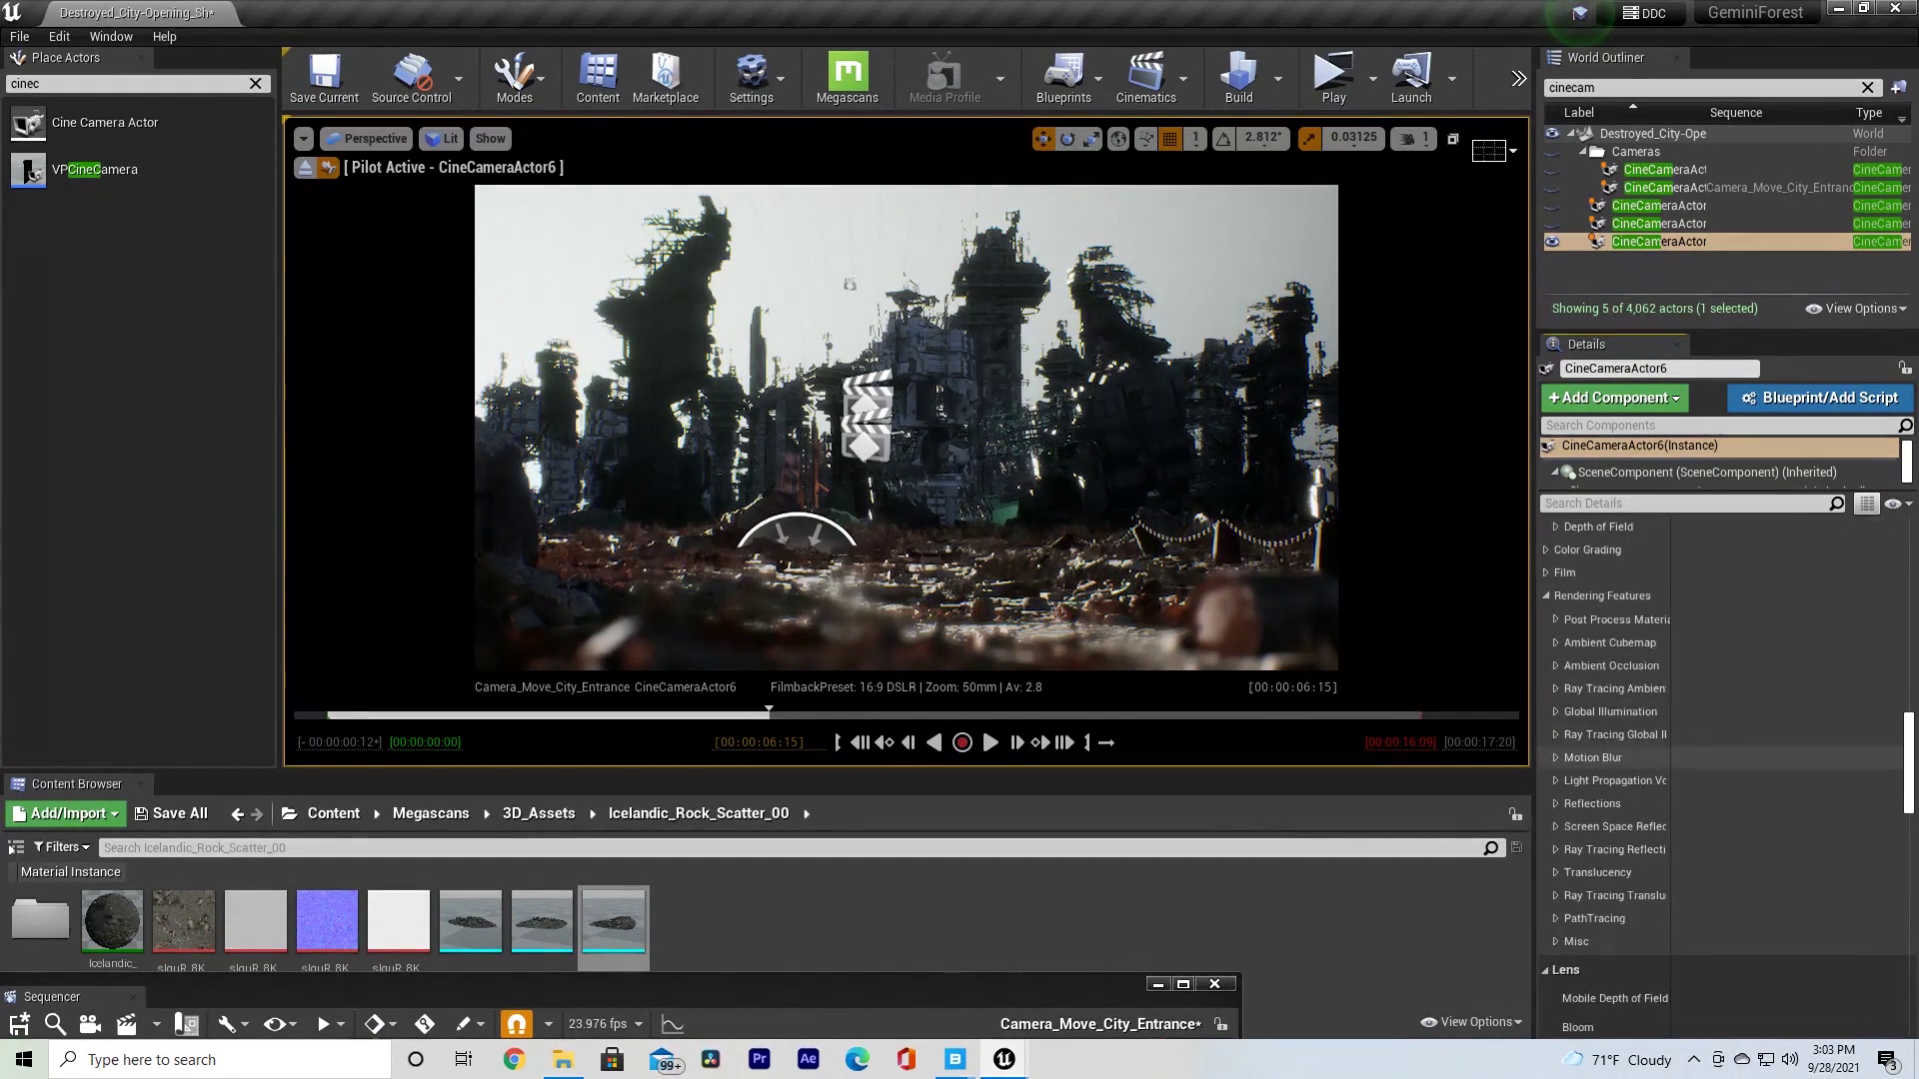
click(1593, 757)
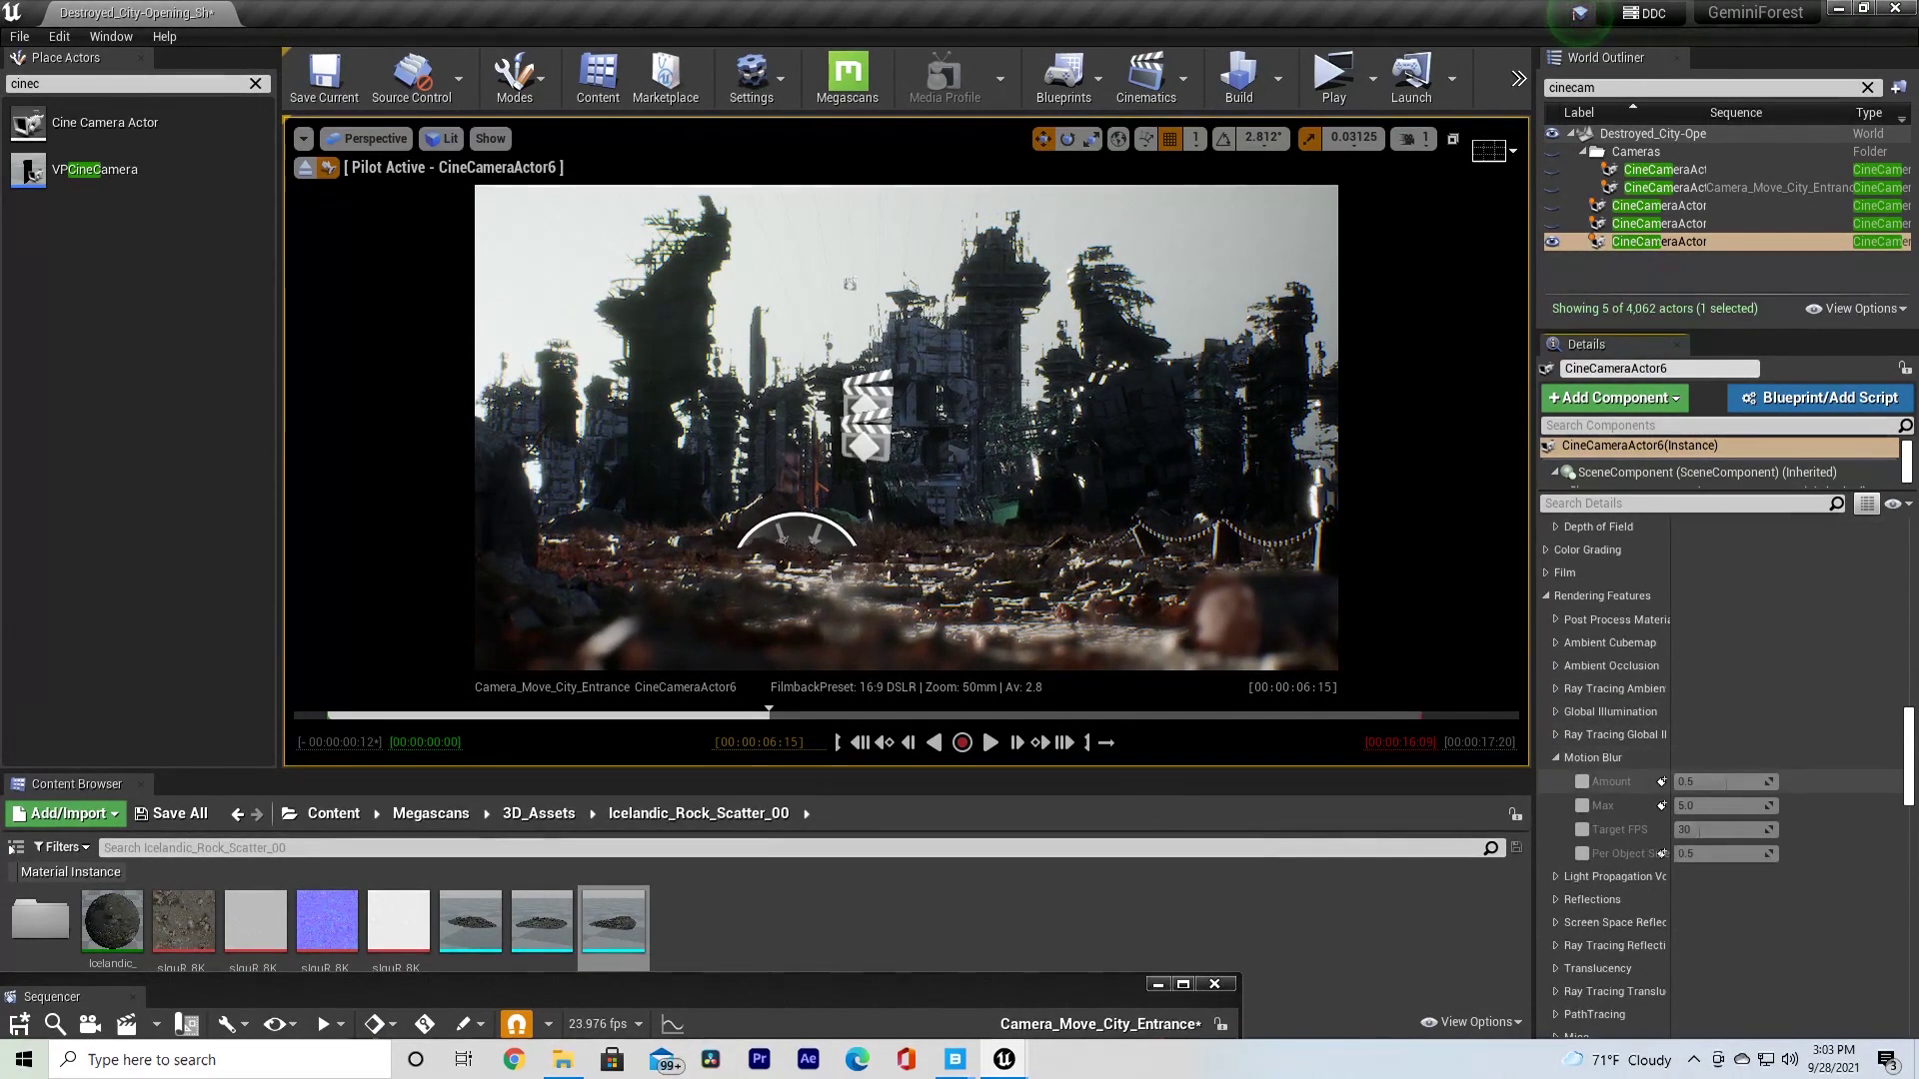
click(1581, 782)
click(1719, 782)
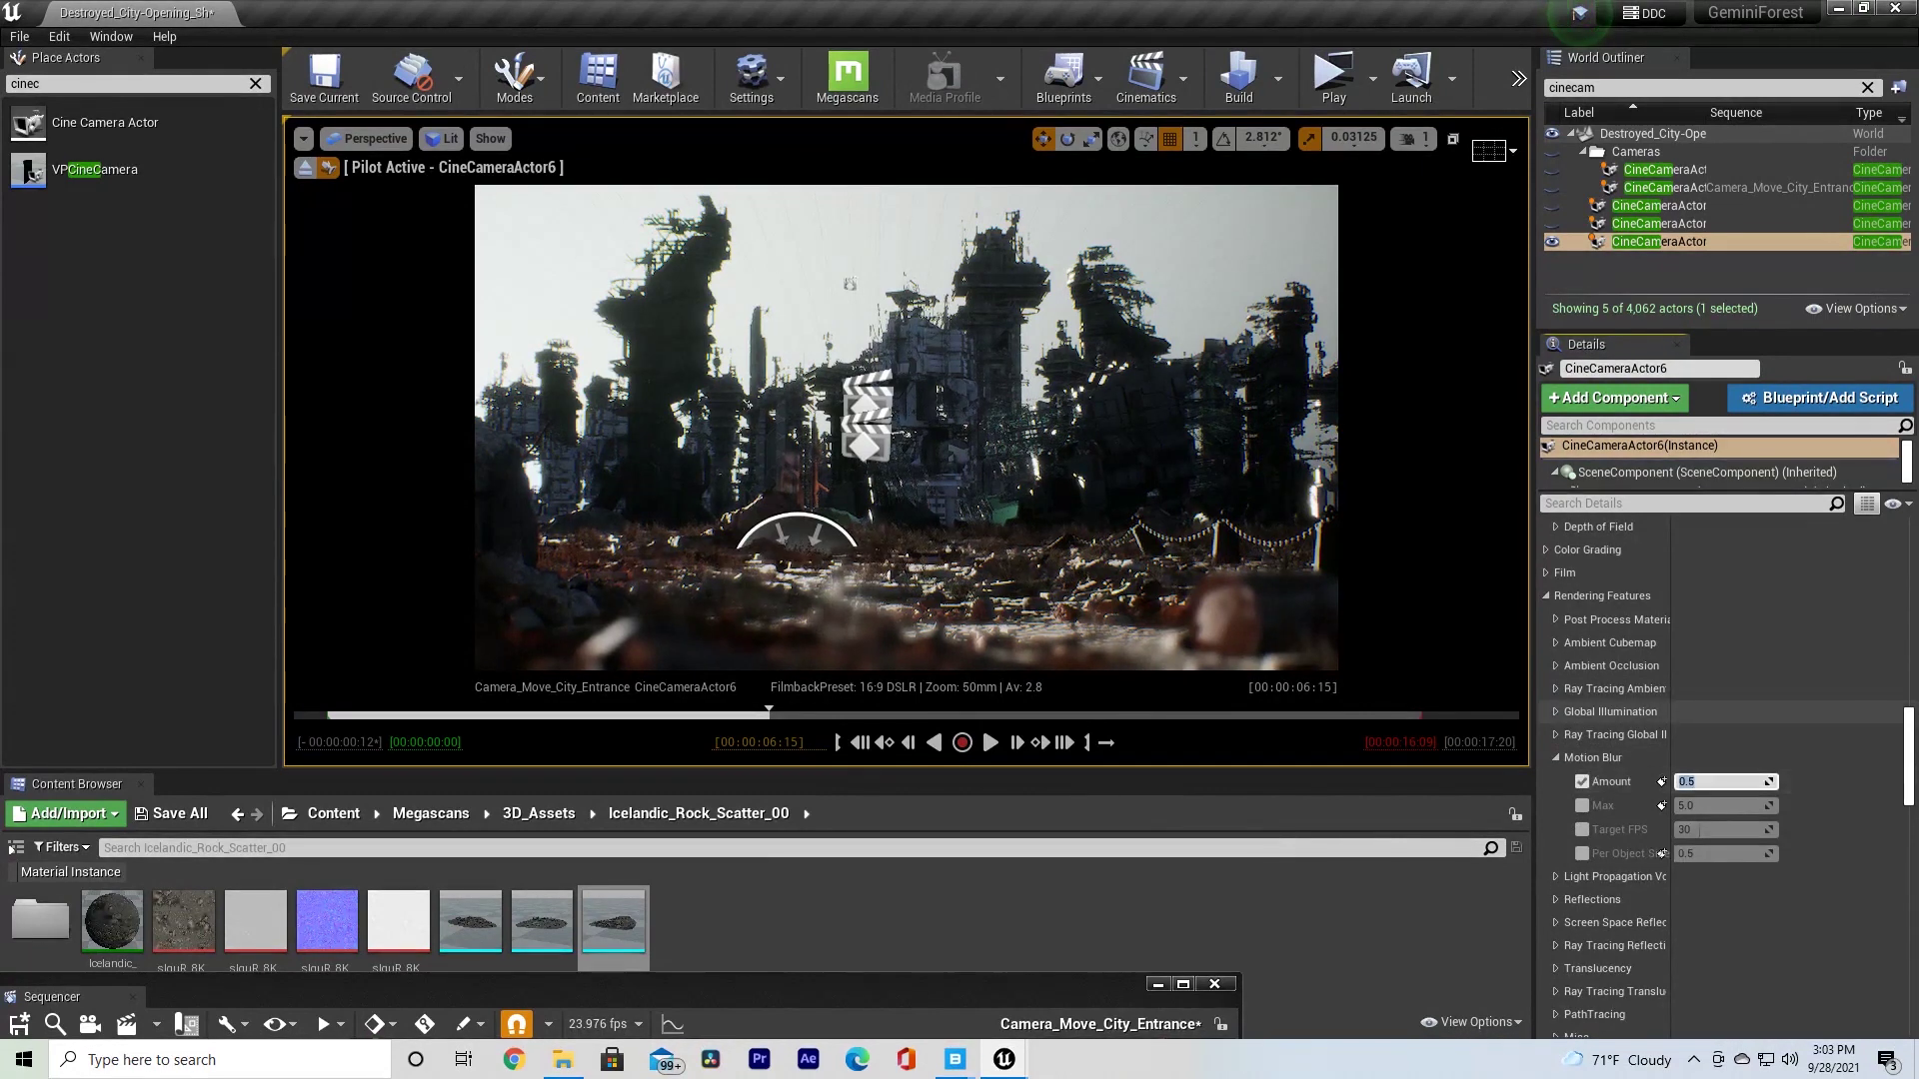
text(.75)
key(Return)
scroll(1724, 759, down, 2)
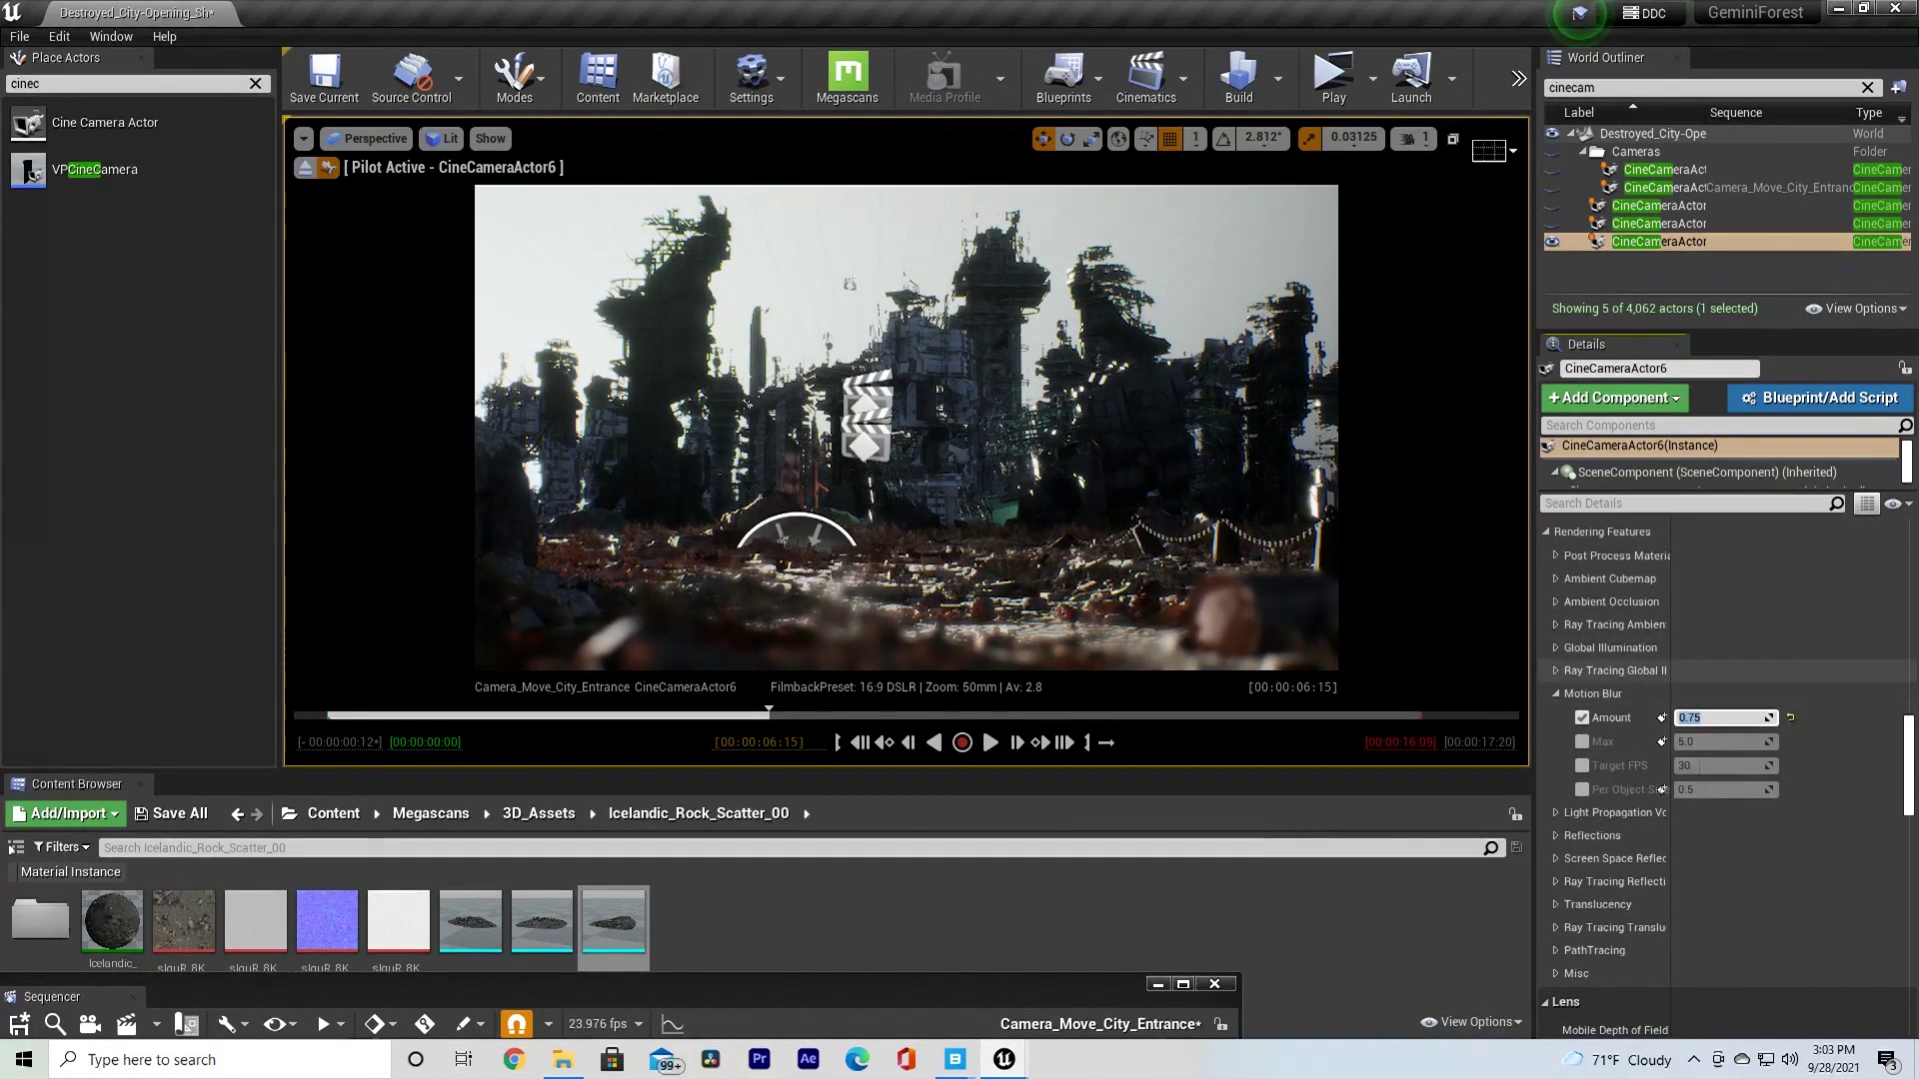
click(1556, 694)
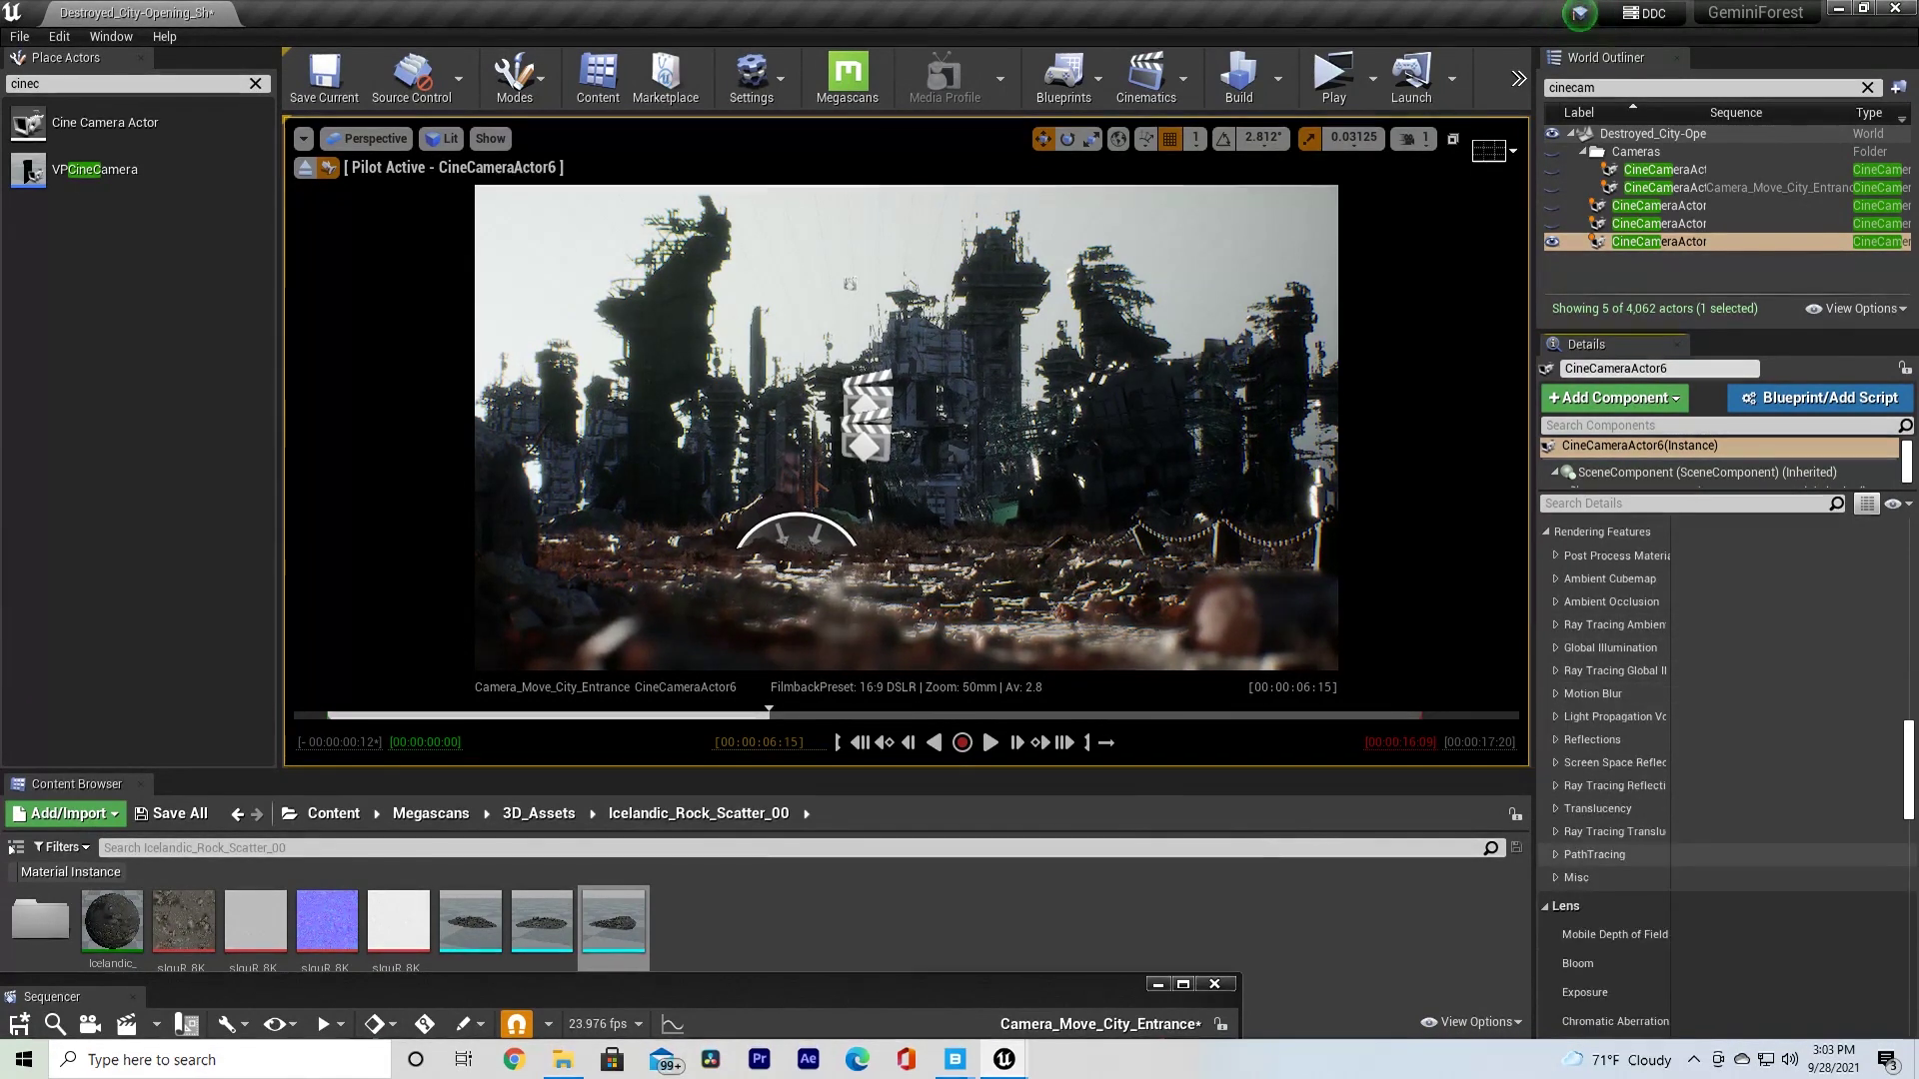
- Override CineCameraActor6's path tracing max bounces with 5 and samples per pixel with 500
click(1593, 854)
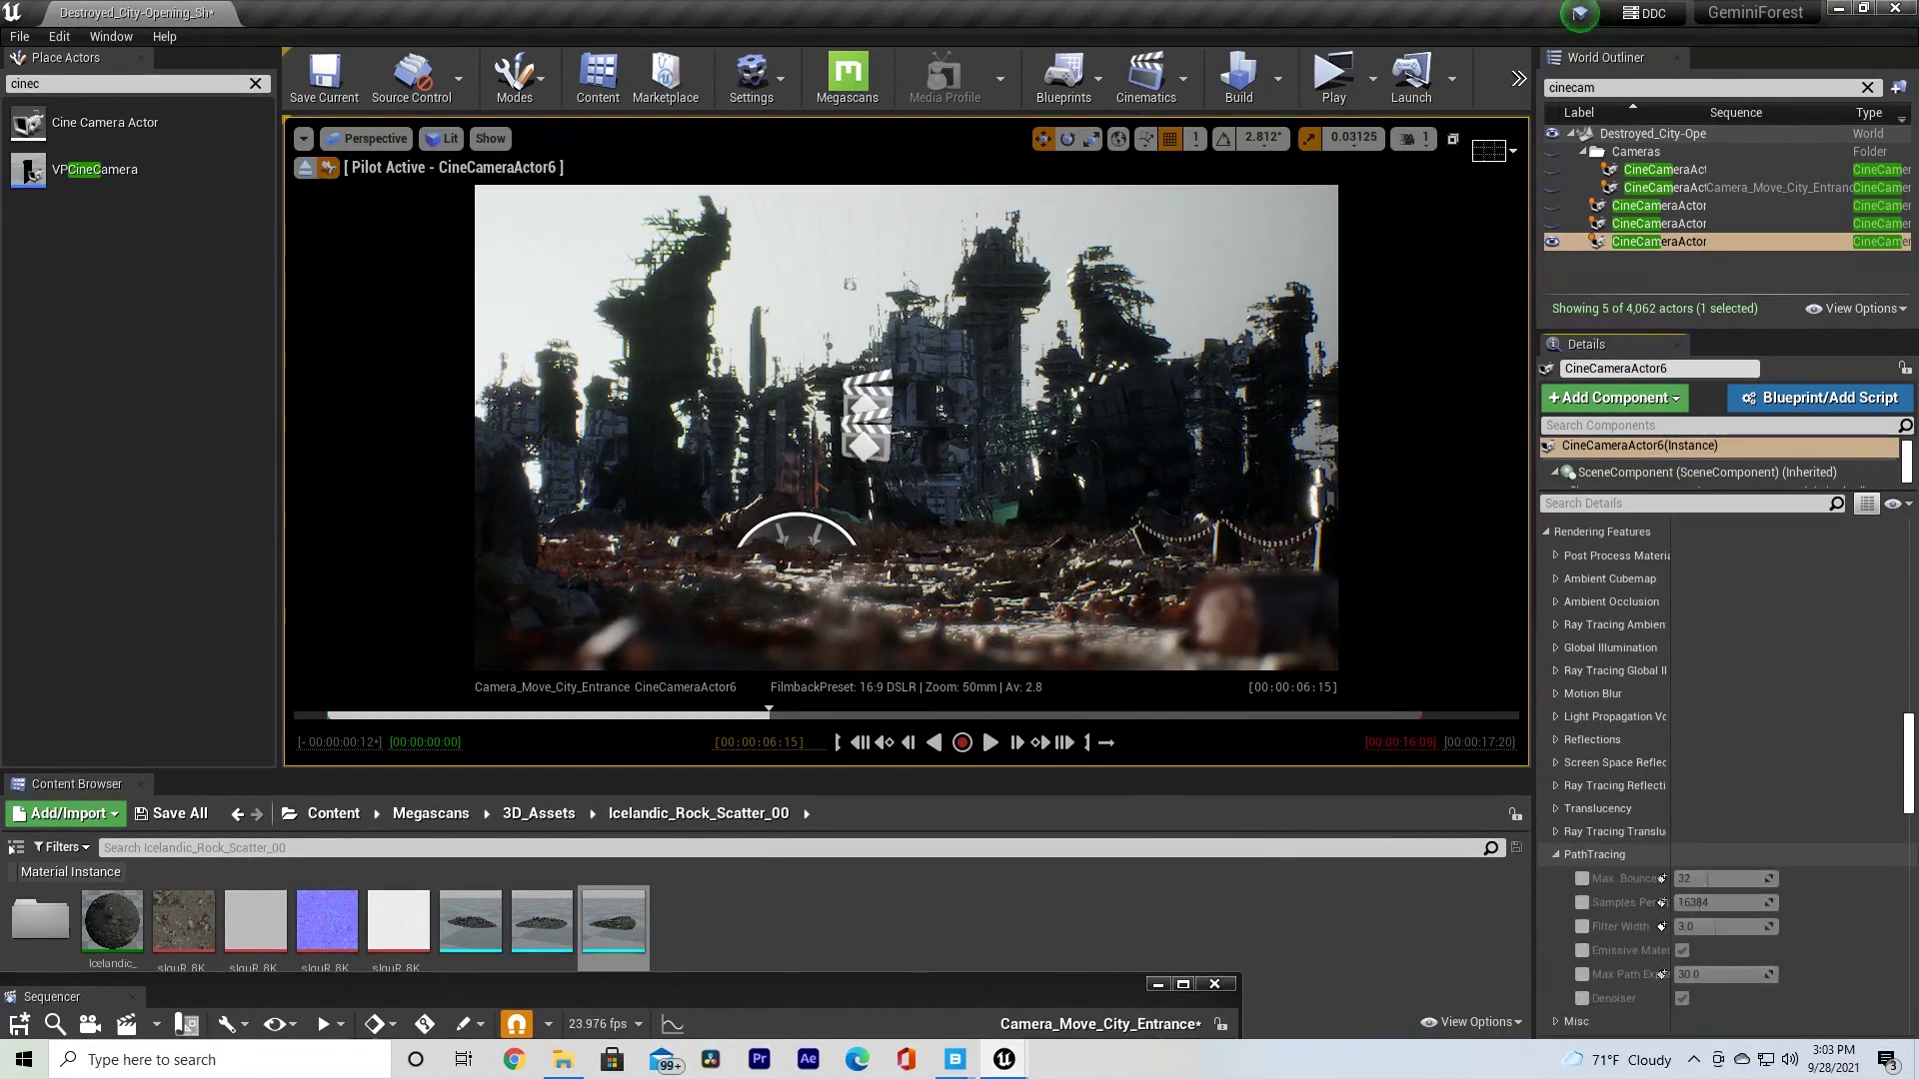
scroll(1699, 800, down, 3)
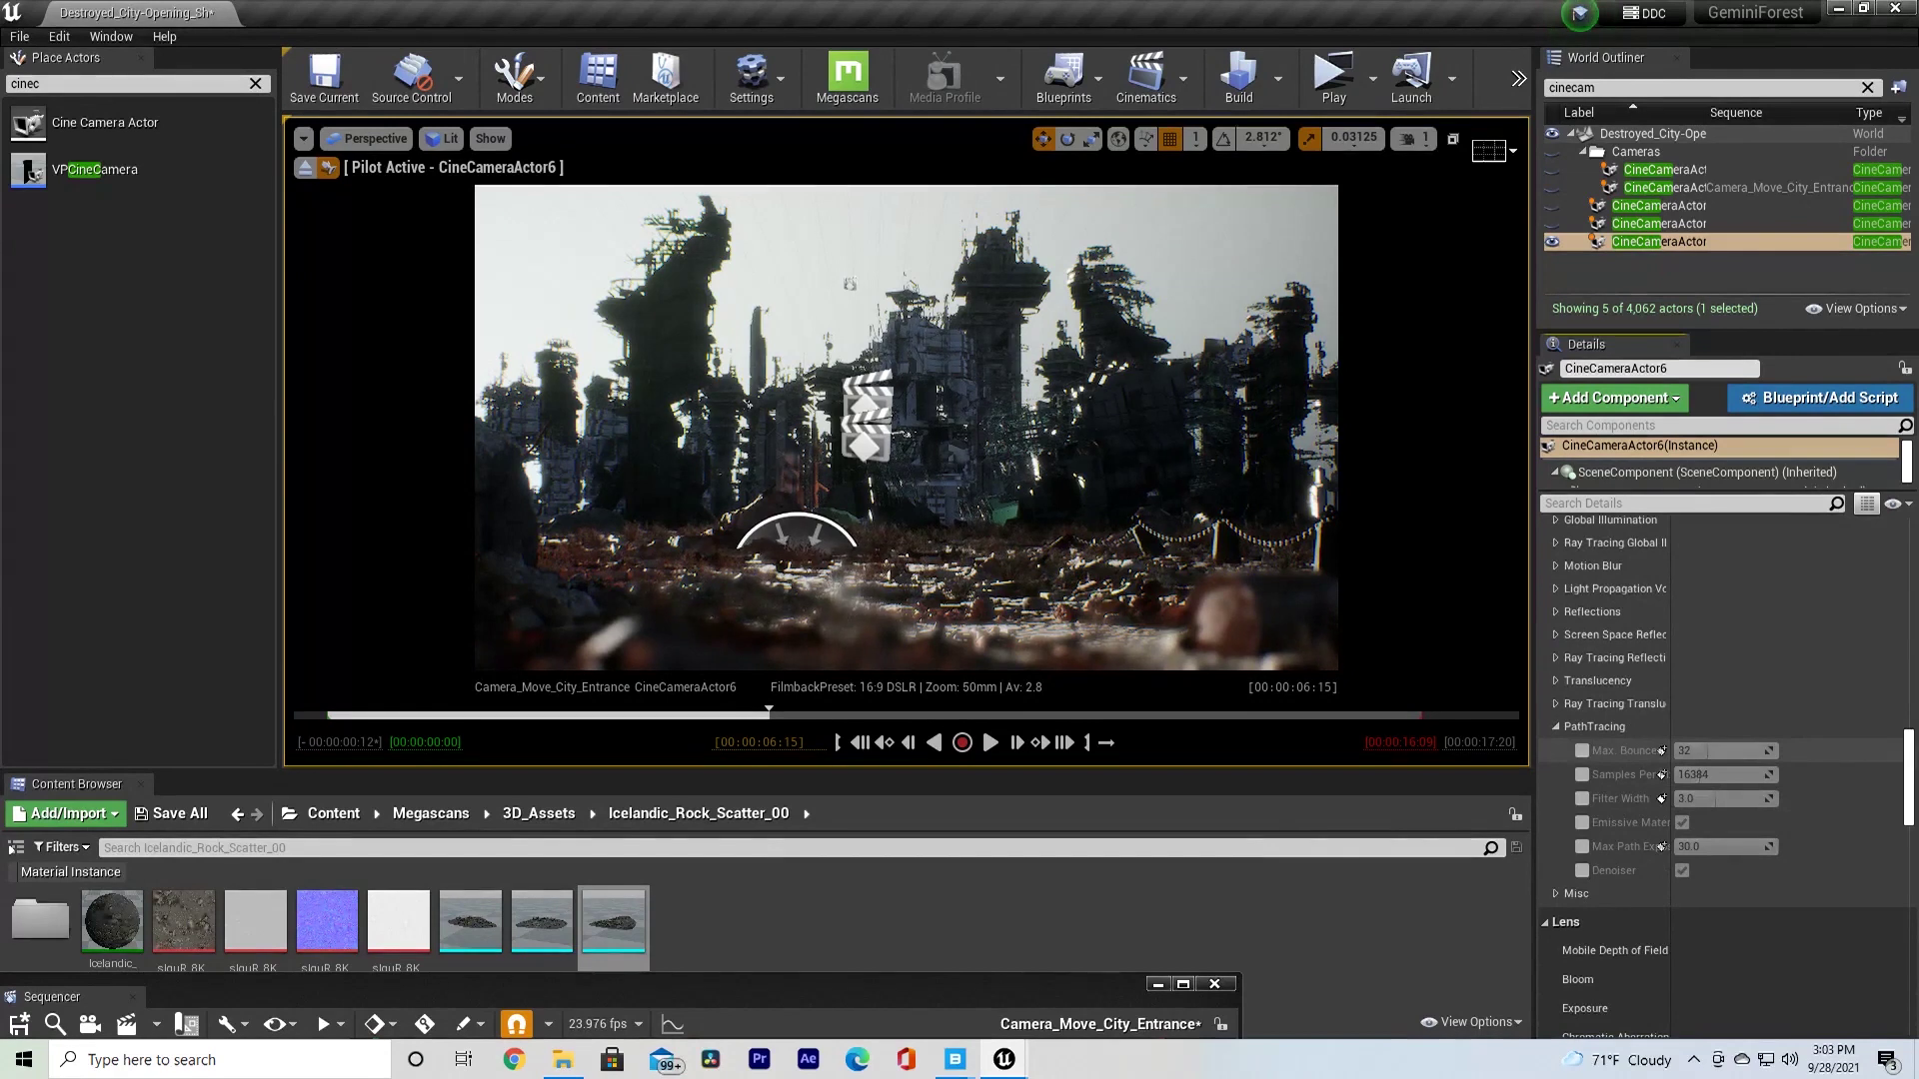
click(1581, 750)
click(1709, 751)
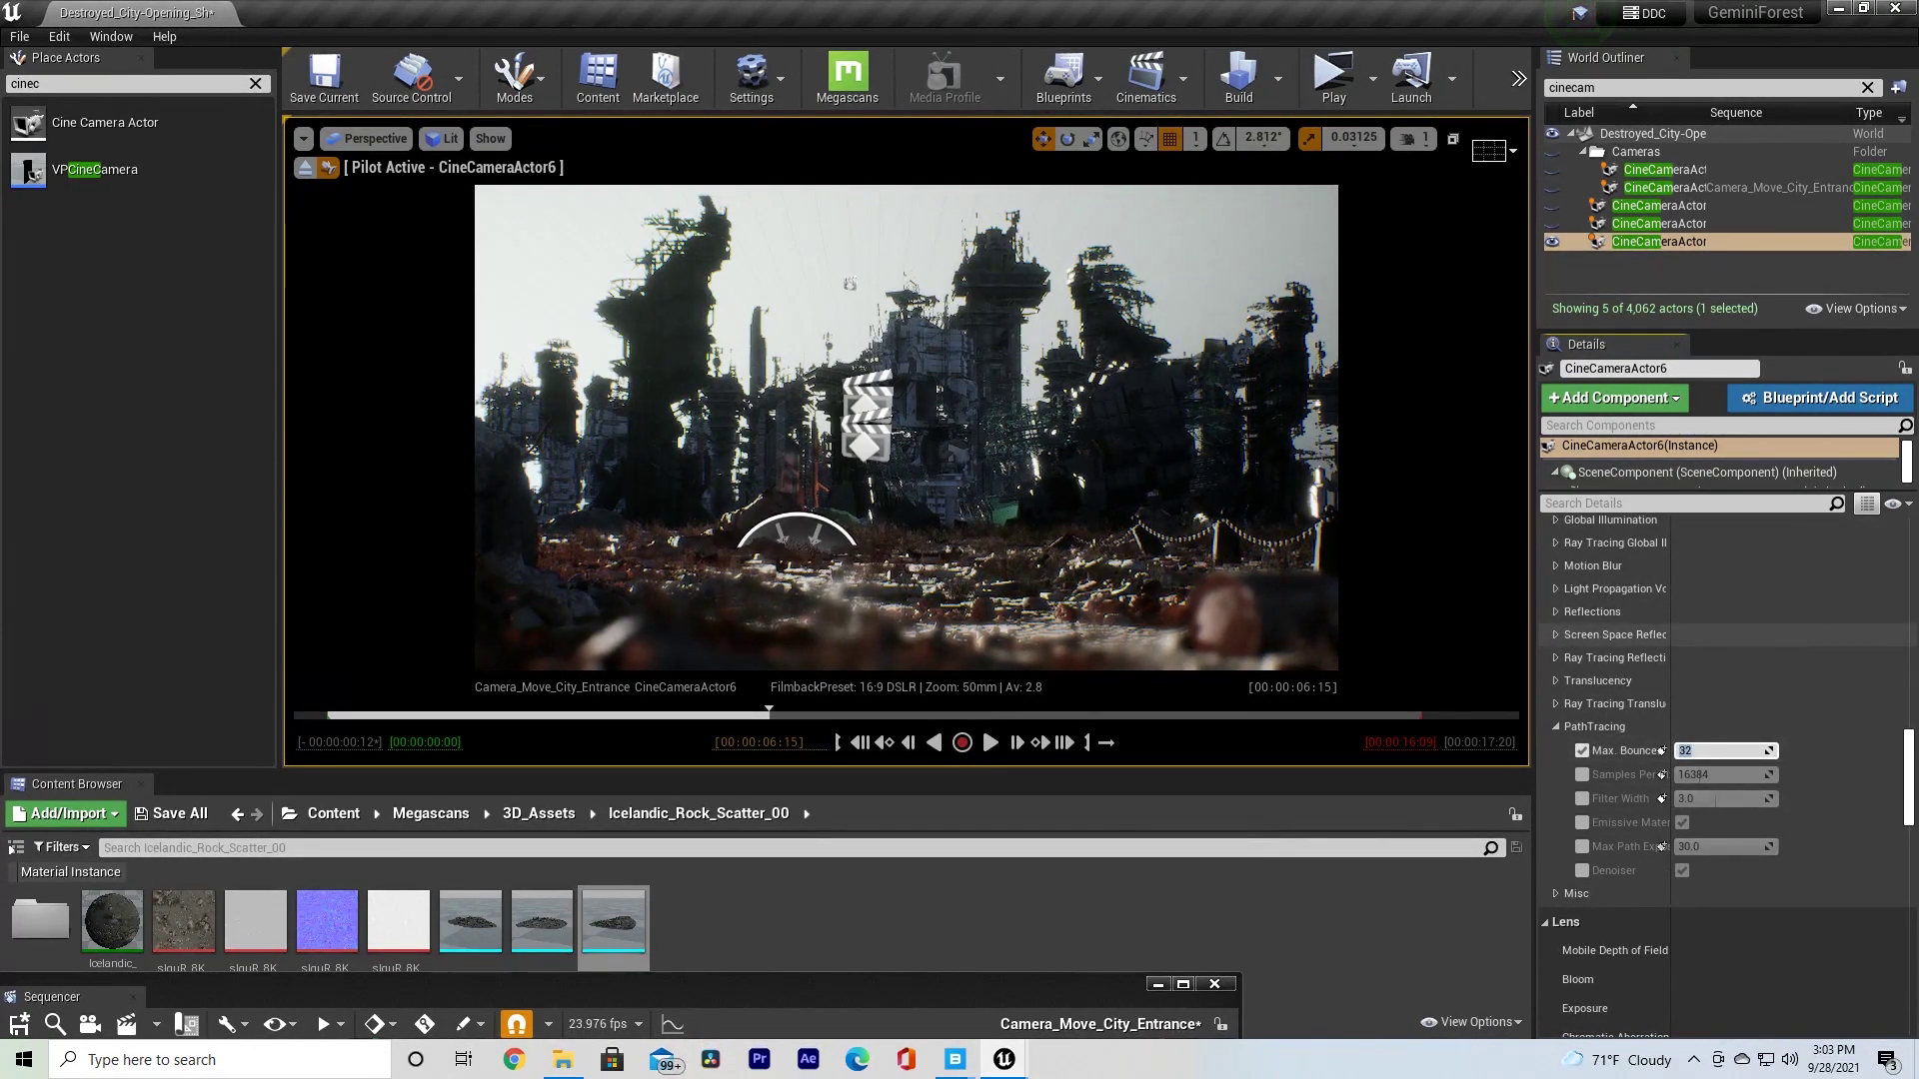
click(1581, 775)
click(1699, 774)
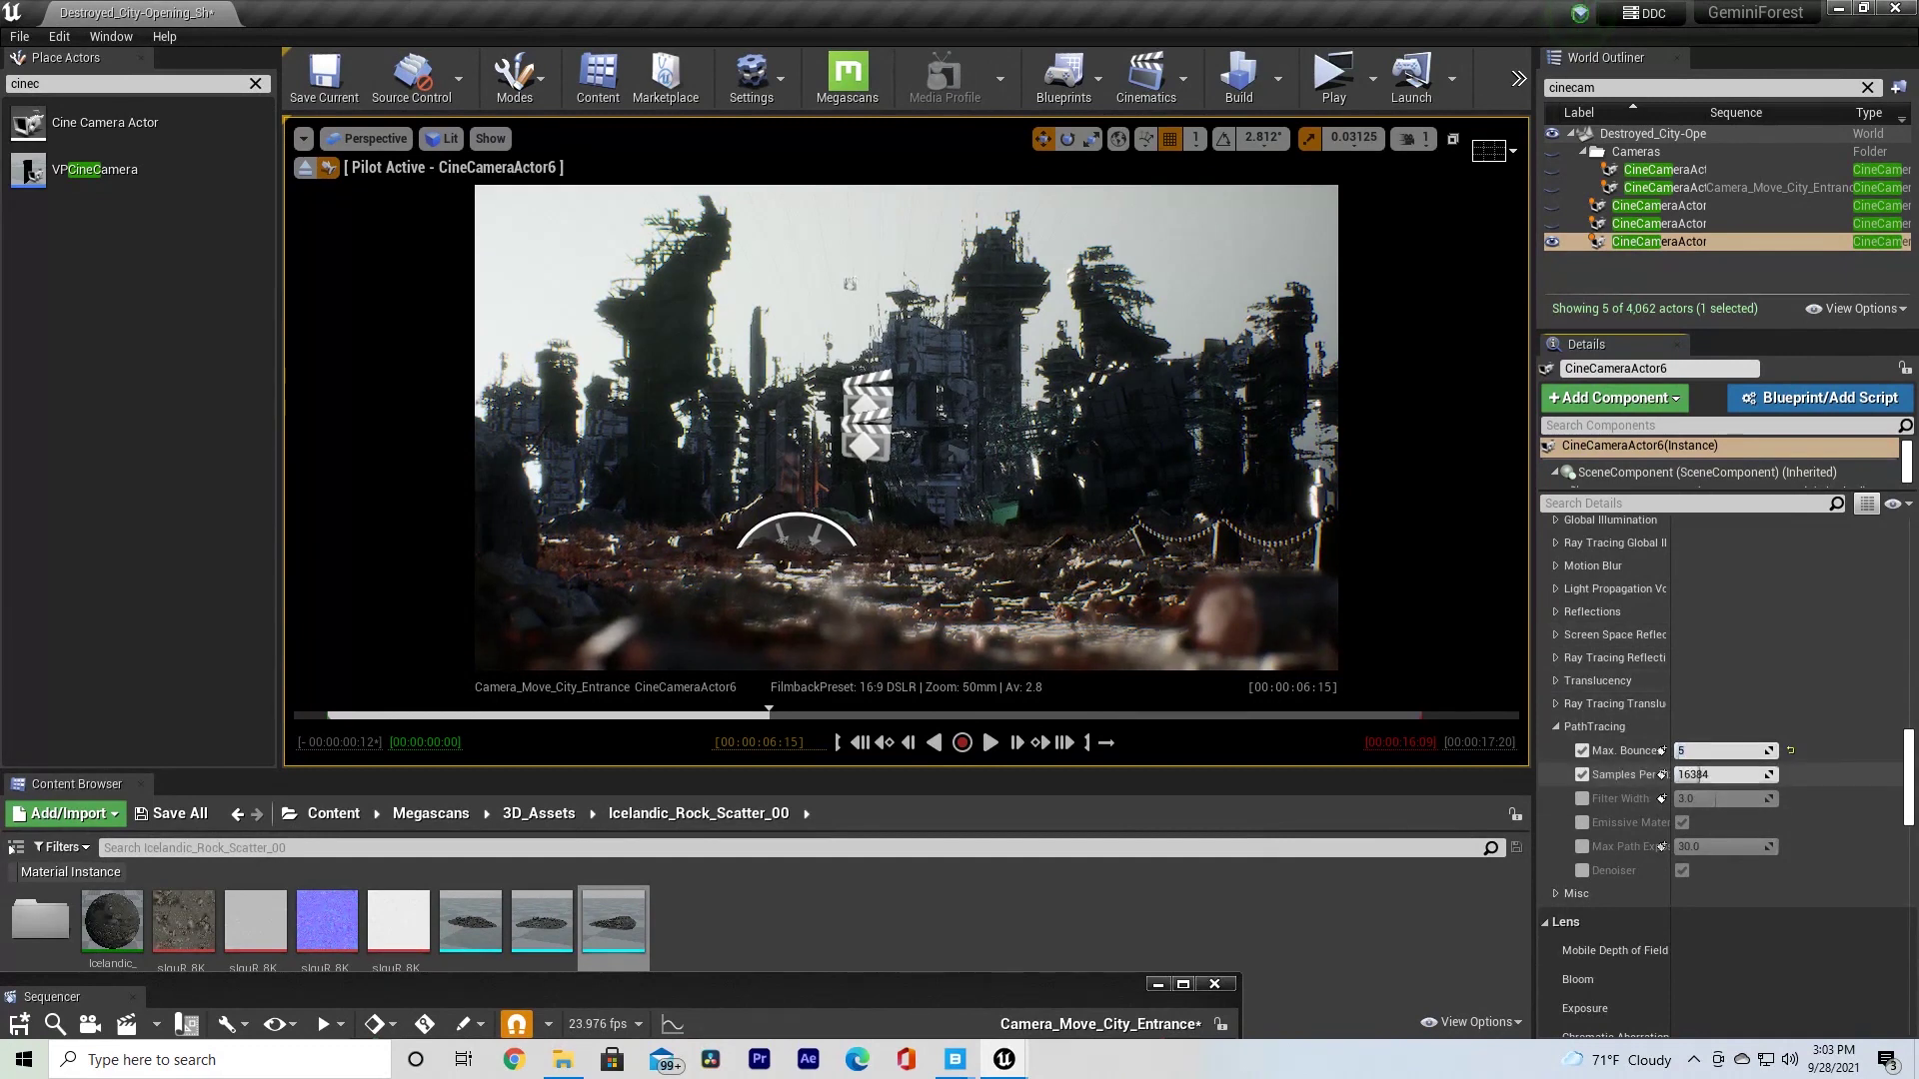
double_click(1699, 775)
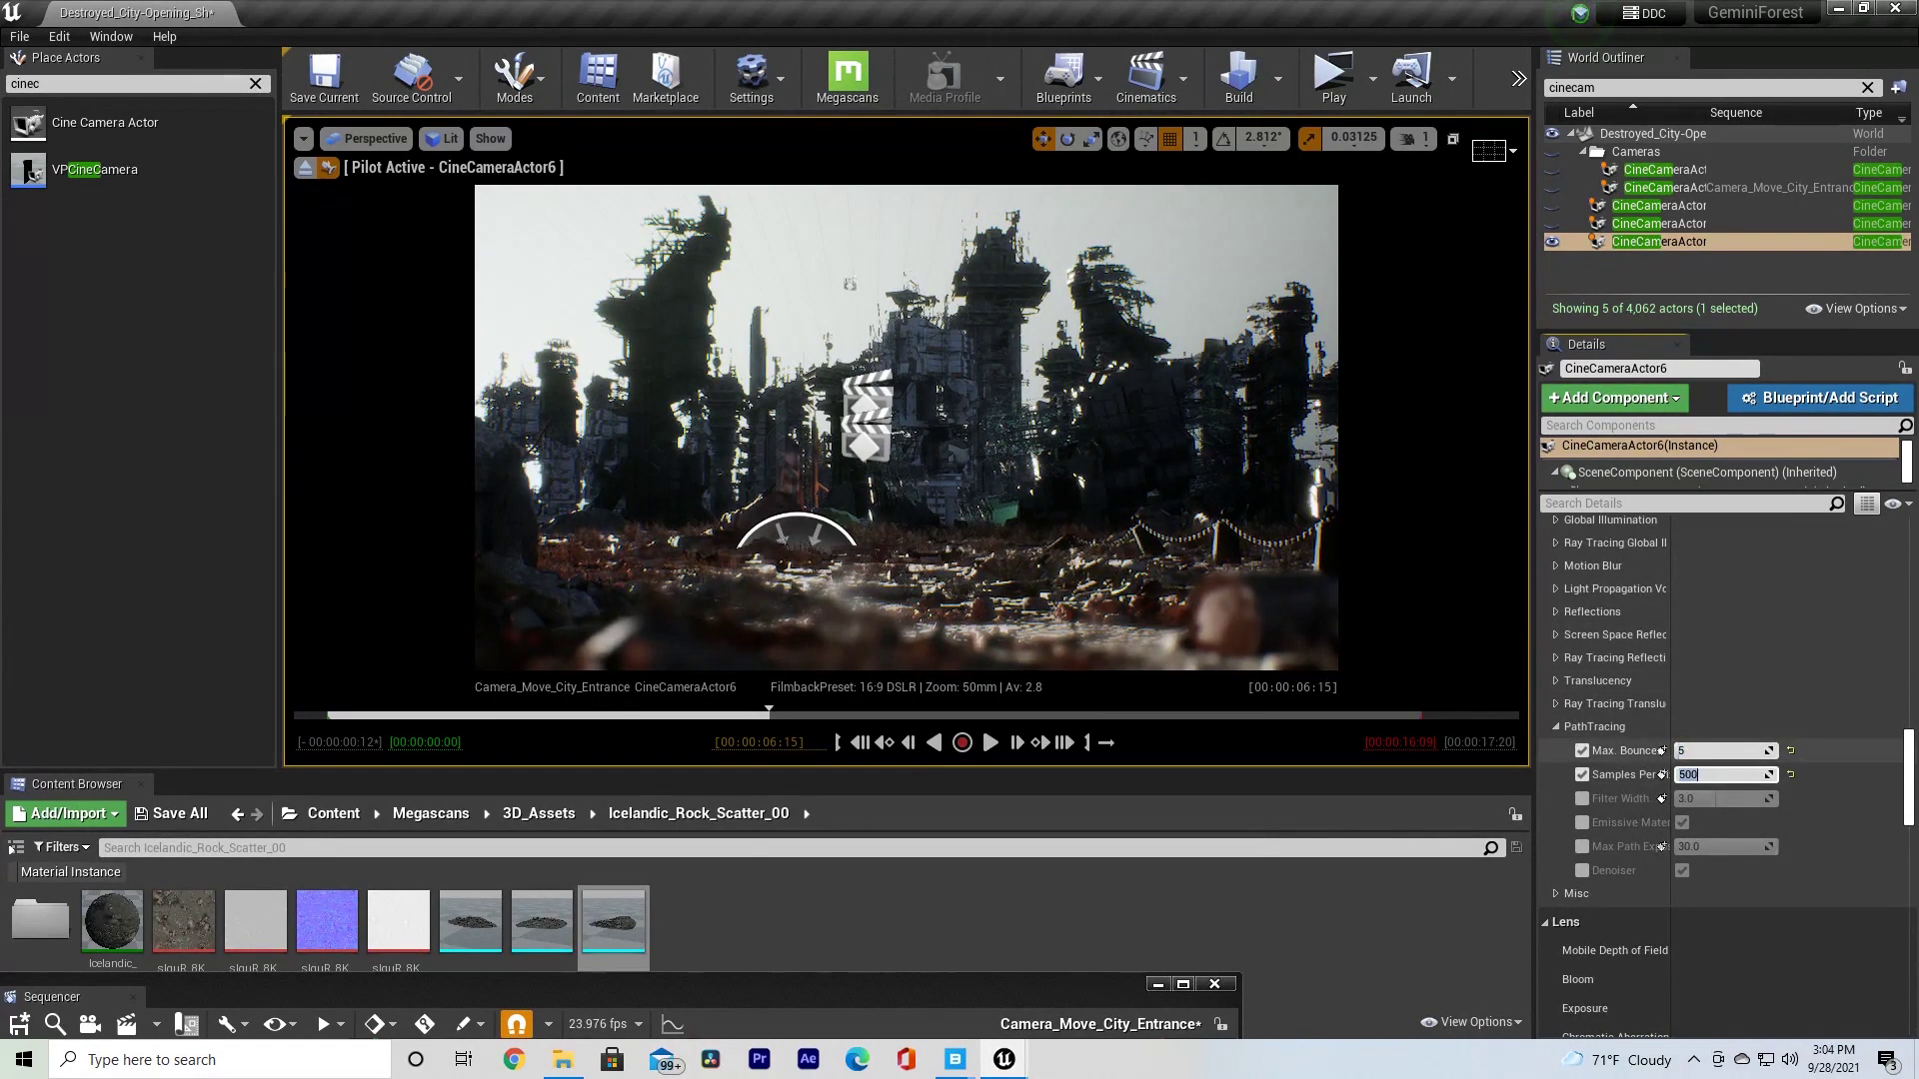
- Enable the path tracing emissive materials override and override the denoiser to off
click(1581, 871)
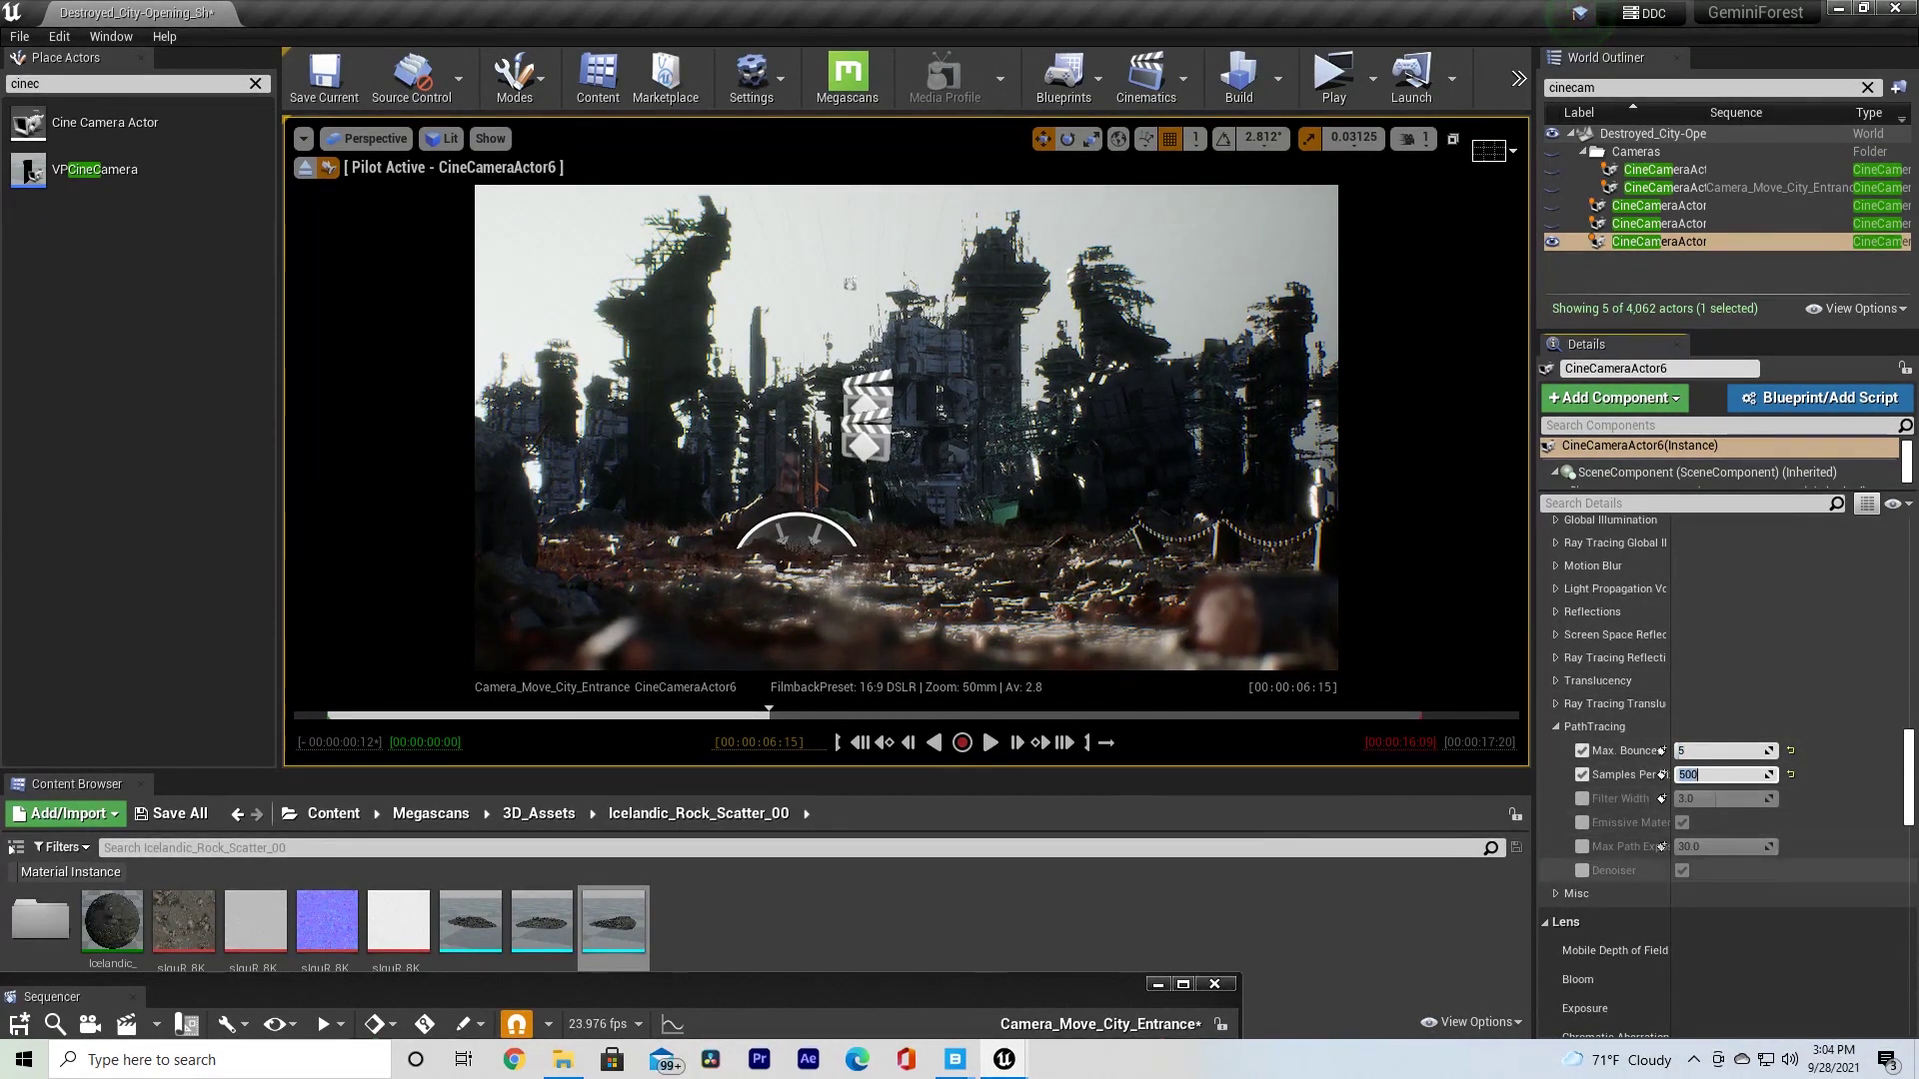
click(1581, 822)
- Switch the viewport's view mode to Path Tracing to preview CineCameraActor6's shot
click(366, 138)
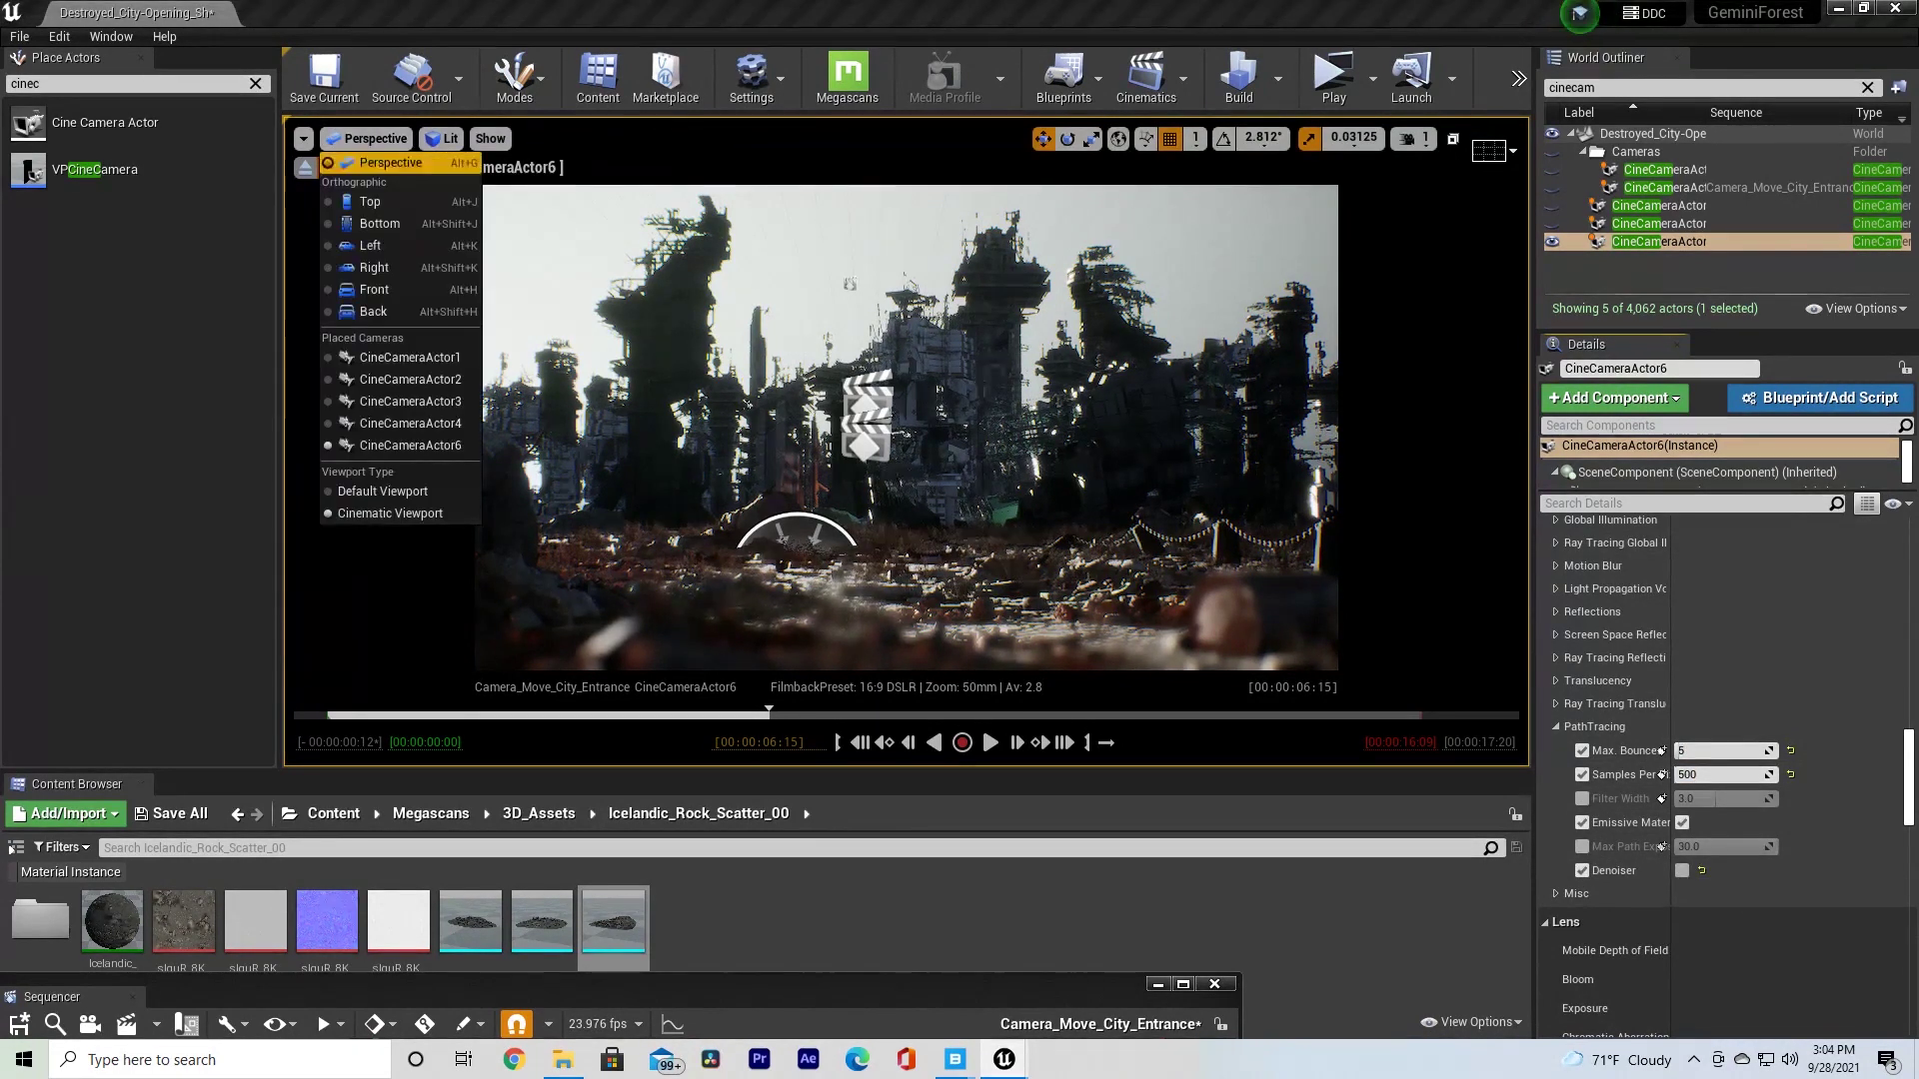
click(443, 138)
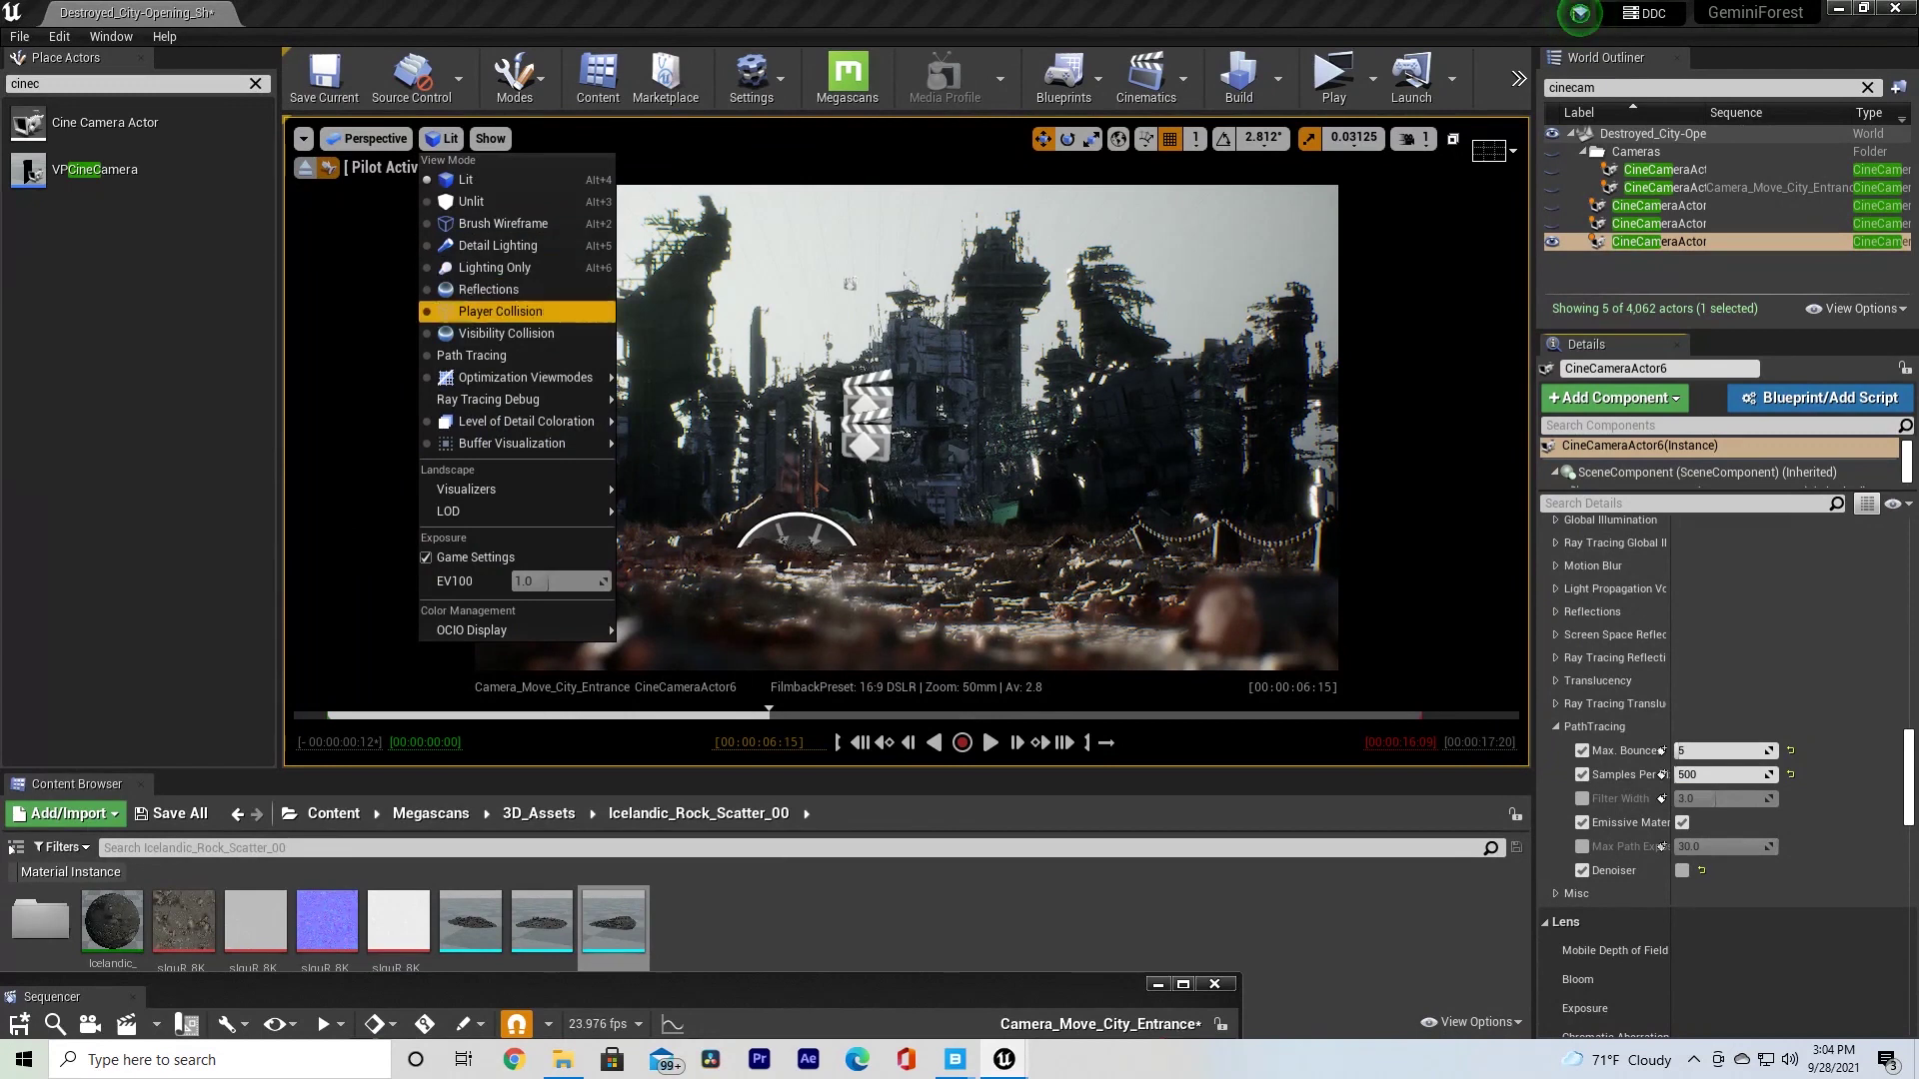
click(472, 356)
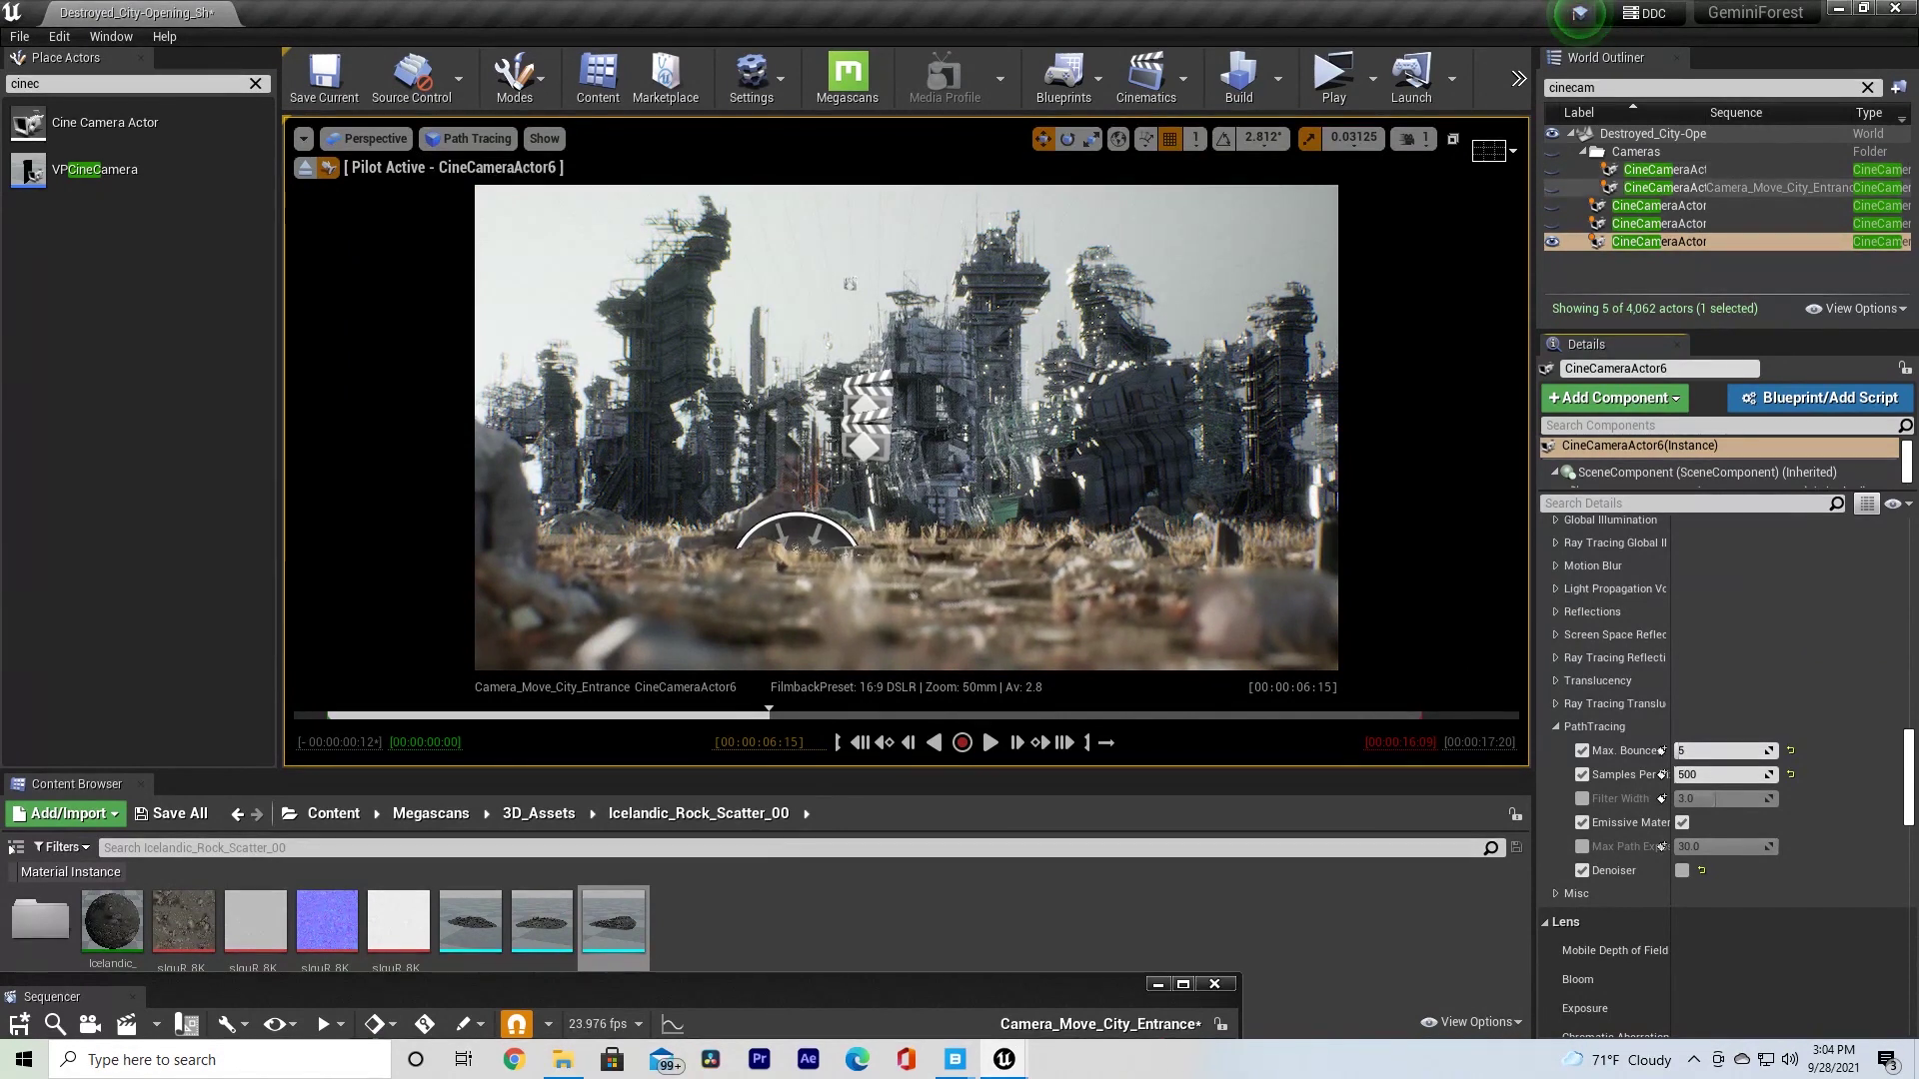
- Look through CineCameraActor2 in the path-traced viewport for comparison and return to CineCameraActor6's view
click(375, 138)
click(395, 372)
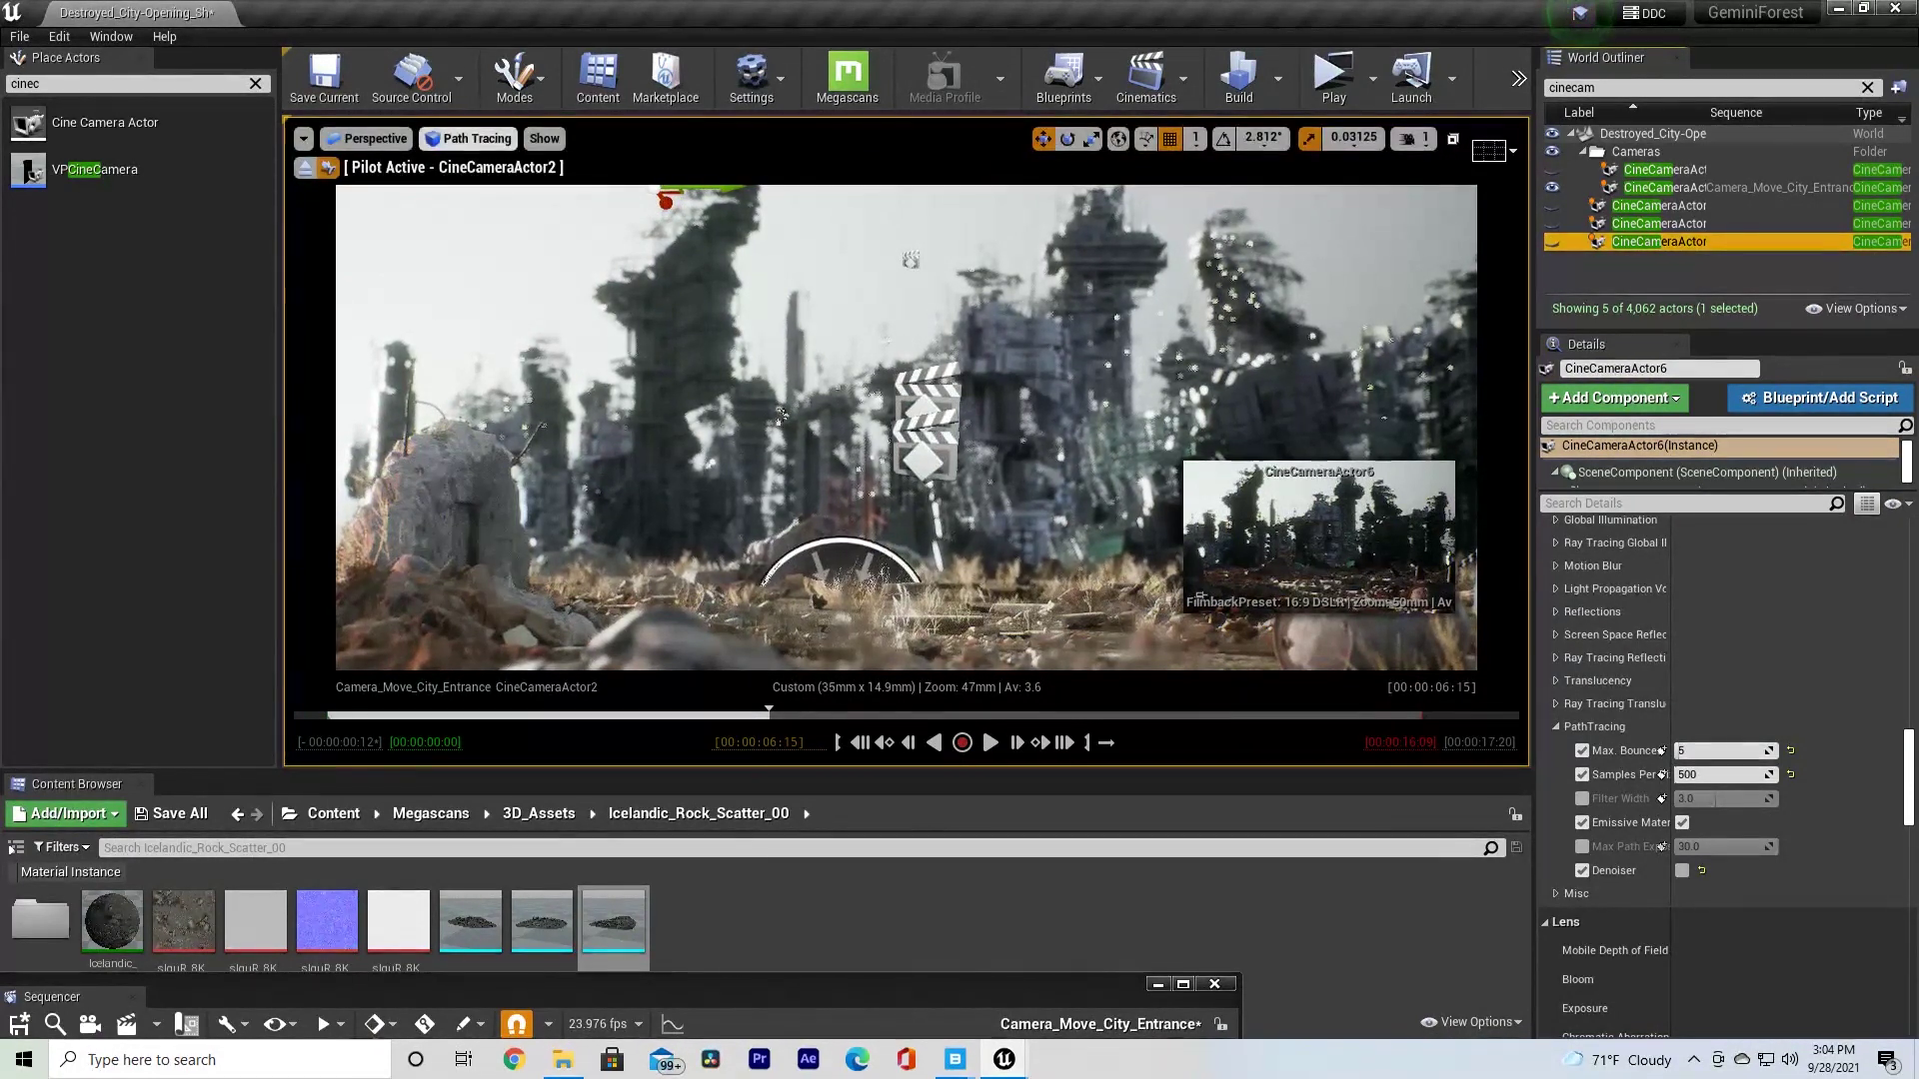
key(ctrl+shift+p)
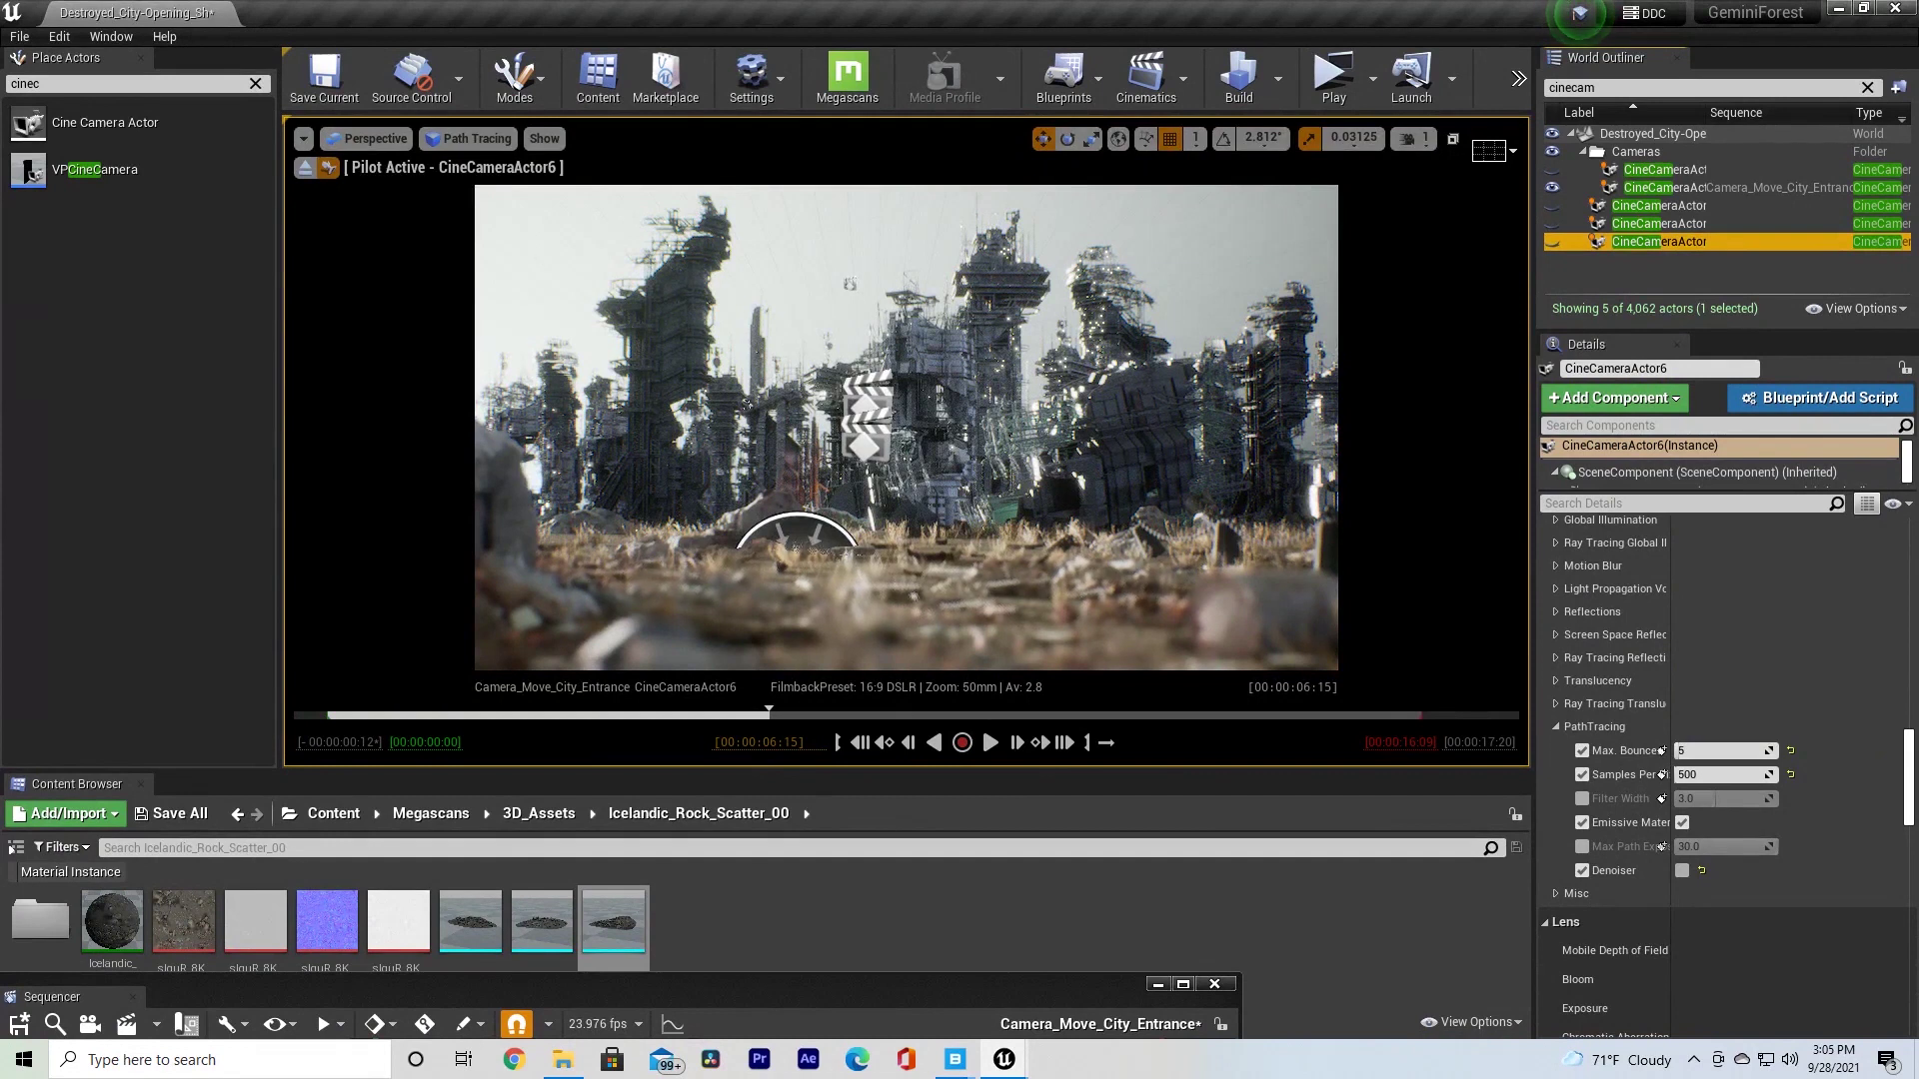
- Switch the viewport's view mode back to Lit
click(470, 138)
click(465, 180)
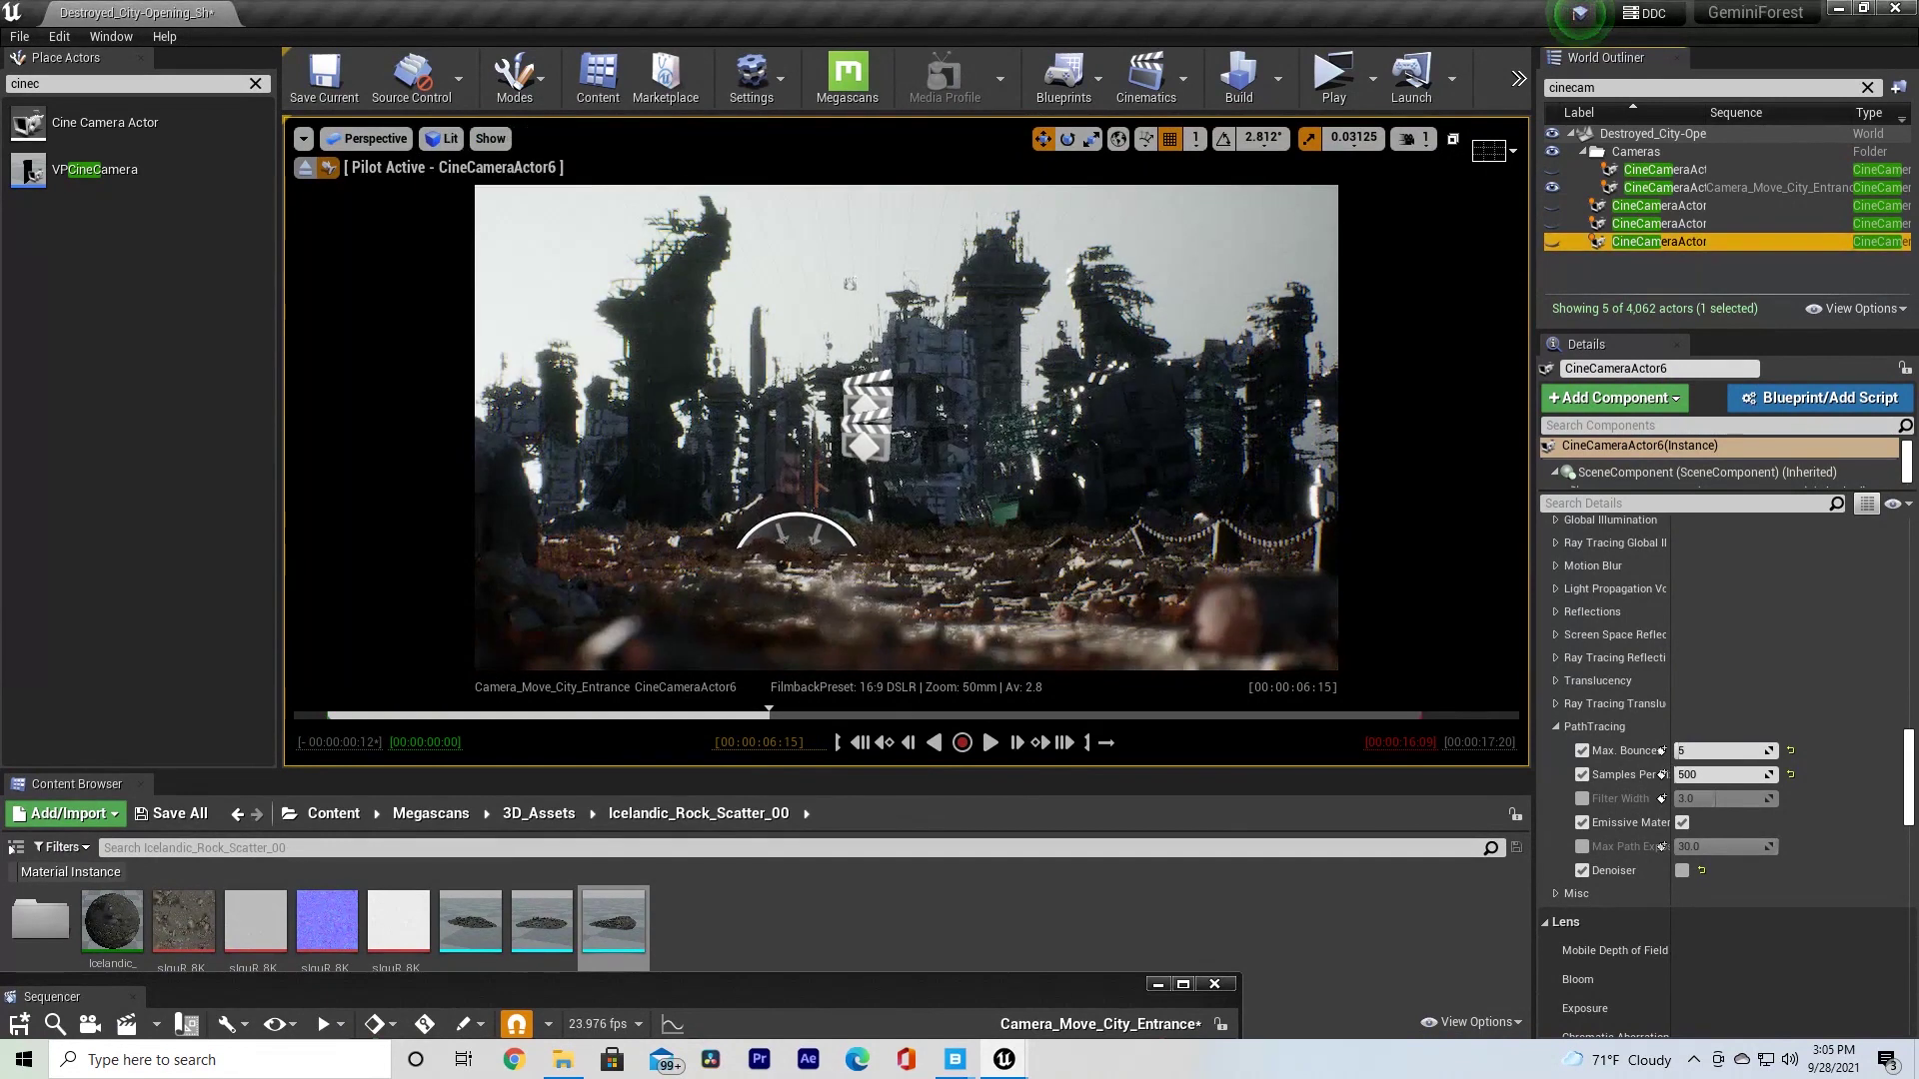
- Find the Exponential Height Fog actor with the search "exponential" and place one in the city scene
click(1649, 88)
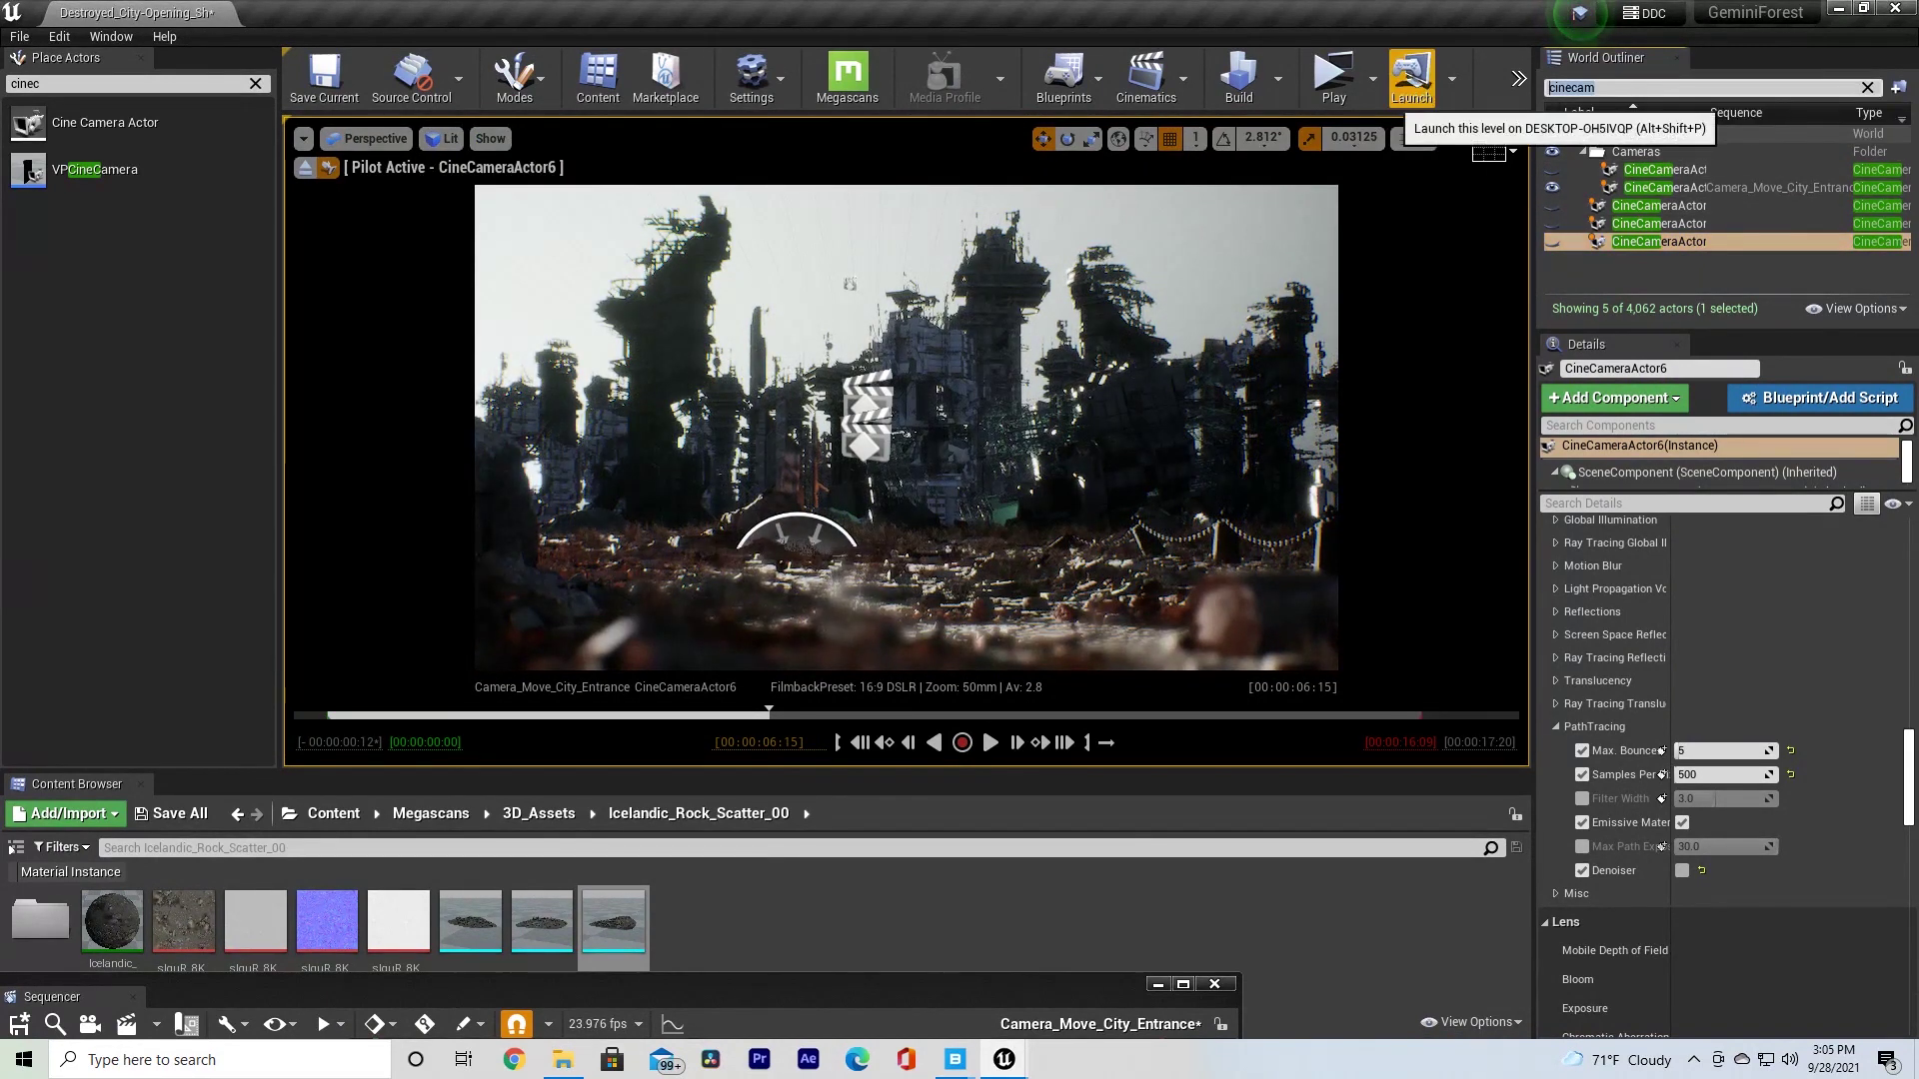
double_click(100, 83)
text(exponential)
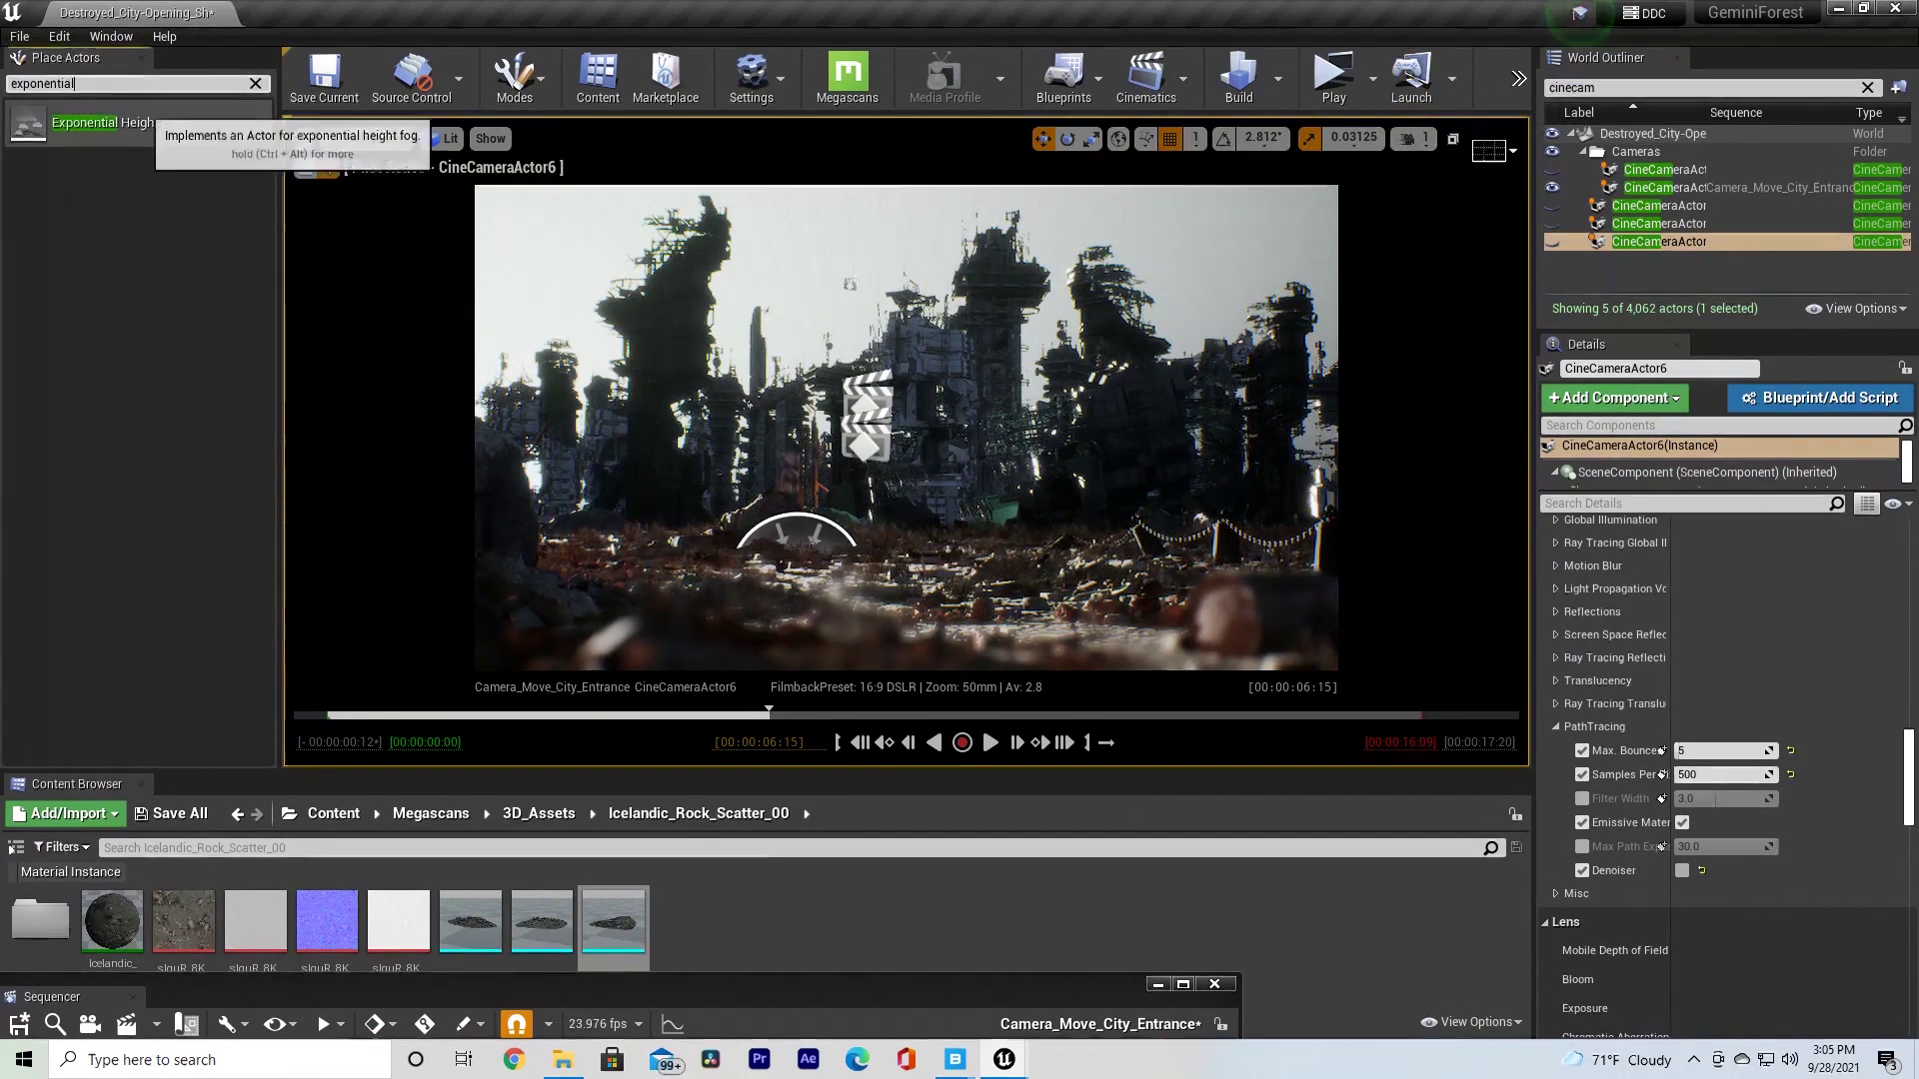
drag(100, 122, 747, 403)
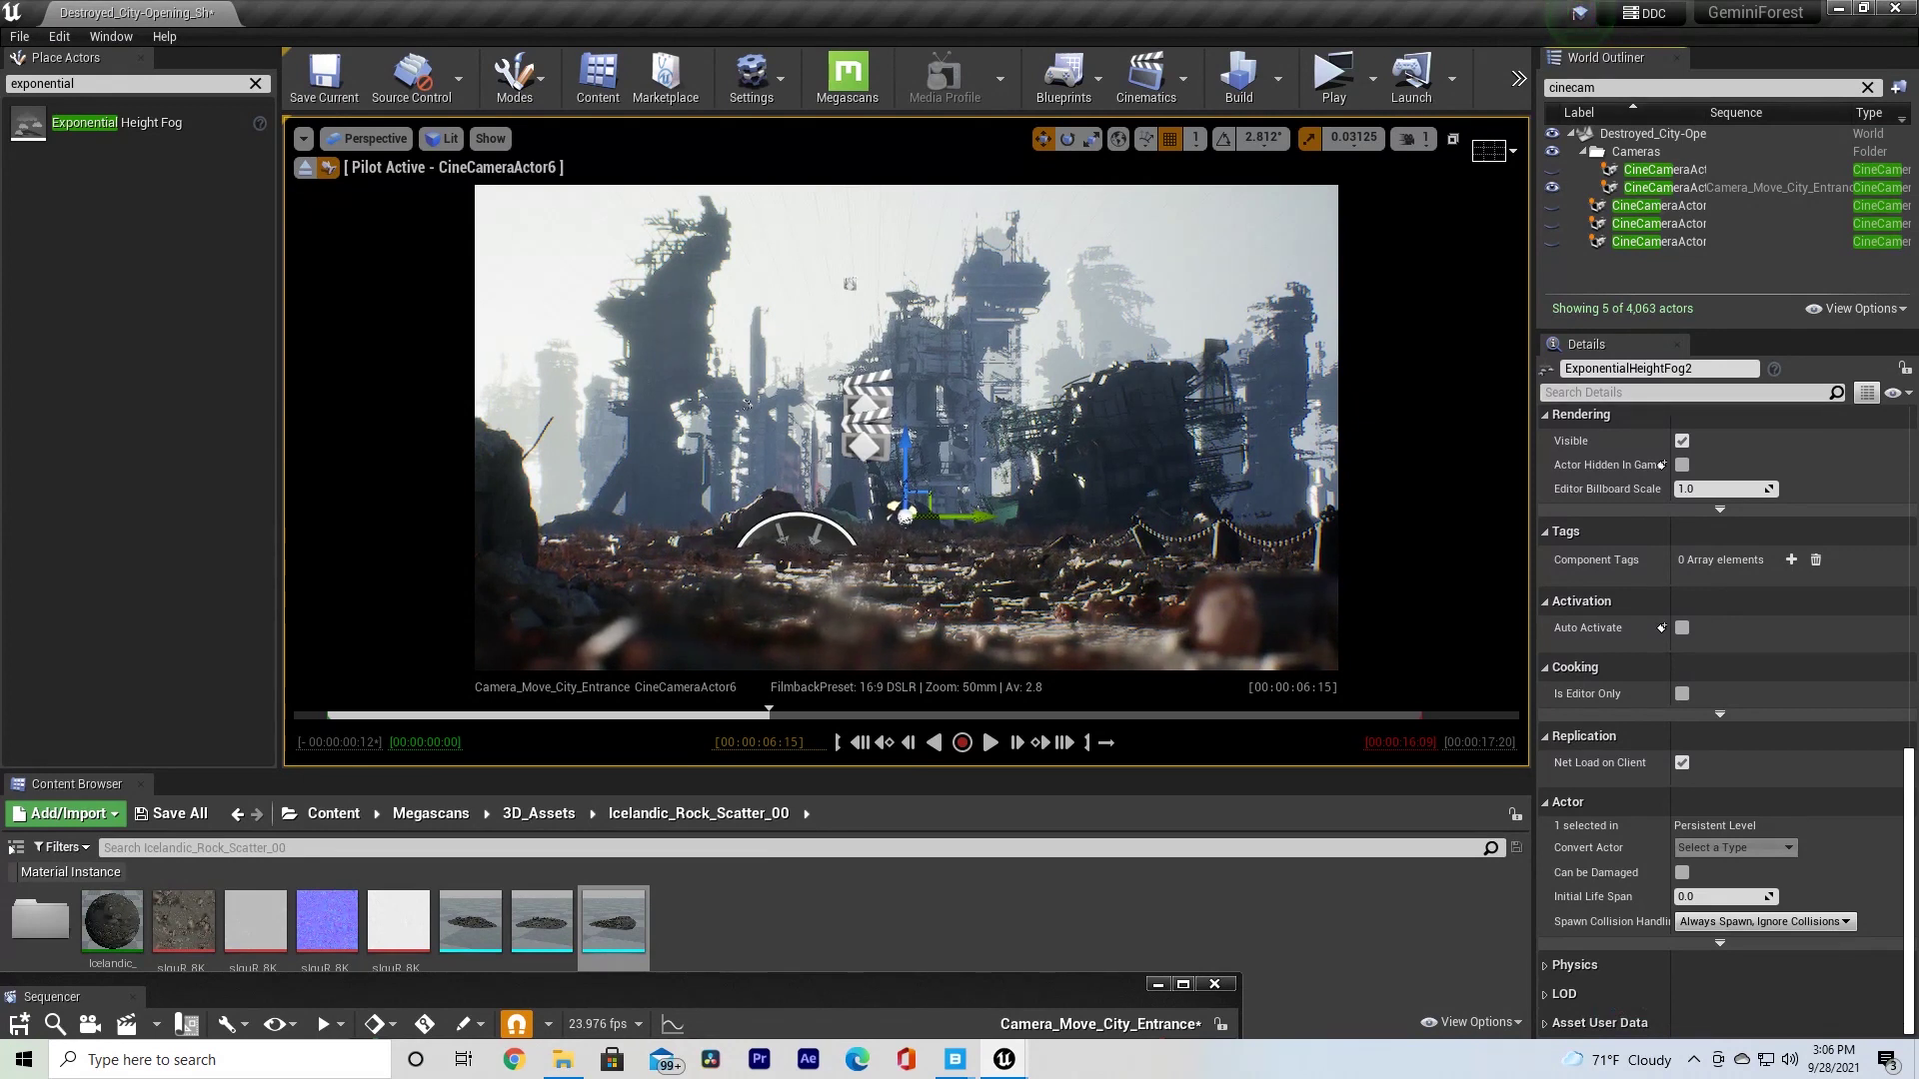
- Filter the scene's actors by "exponenti" and set ExponentialHeightFog2's fog density to 0.1
drag(1605, 89, 1449, 90)
text(exponenti)
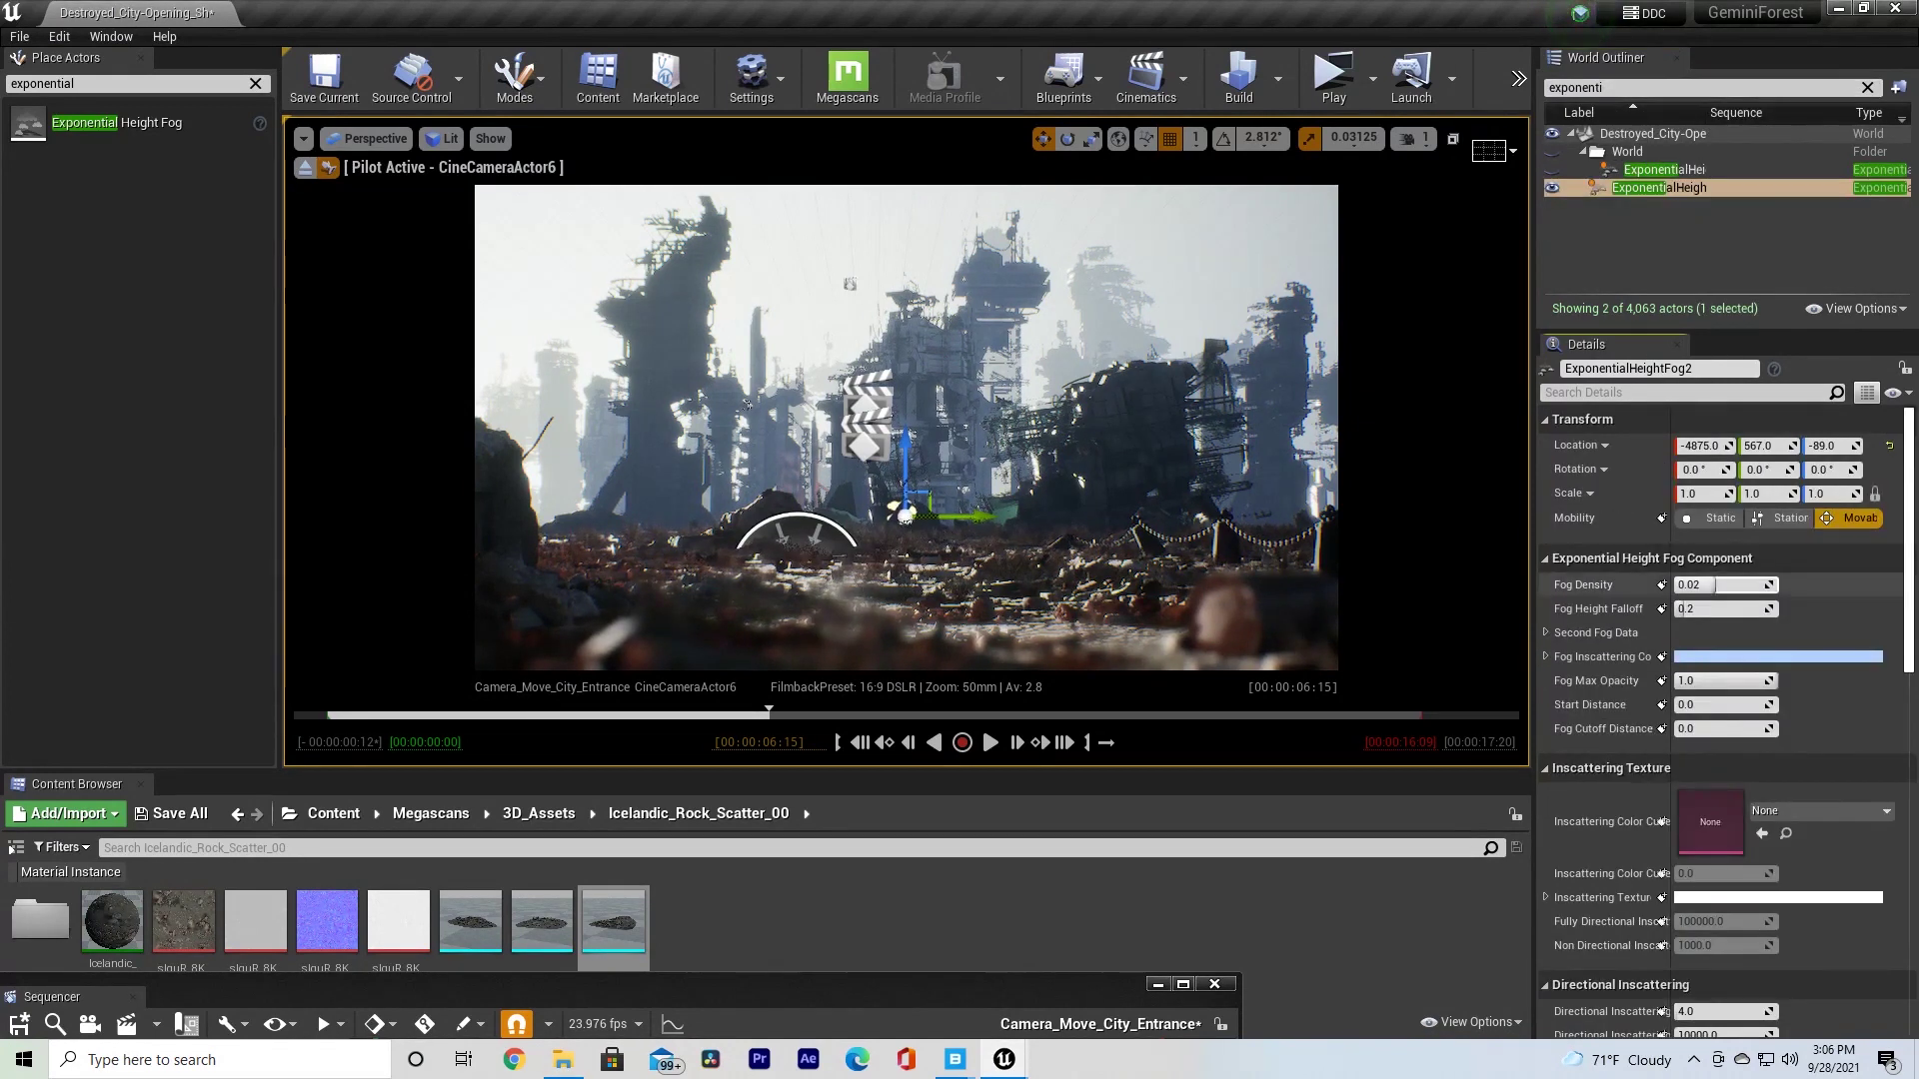
drag(1715, 586, 1780, 586)
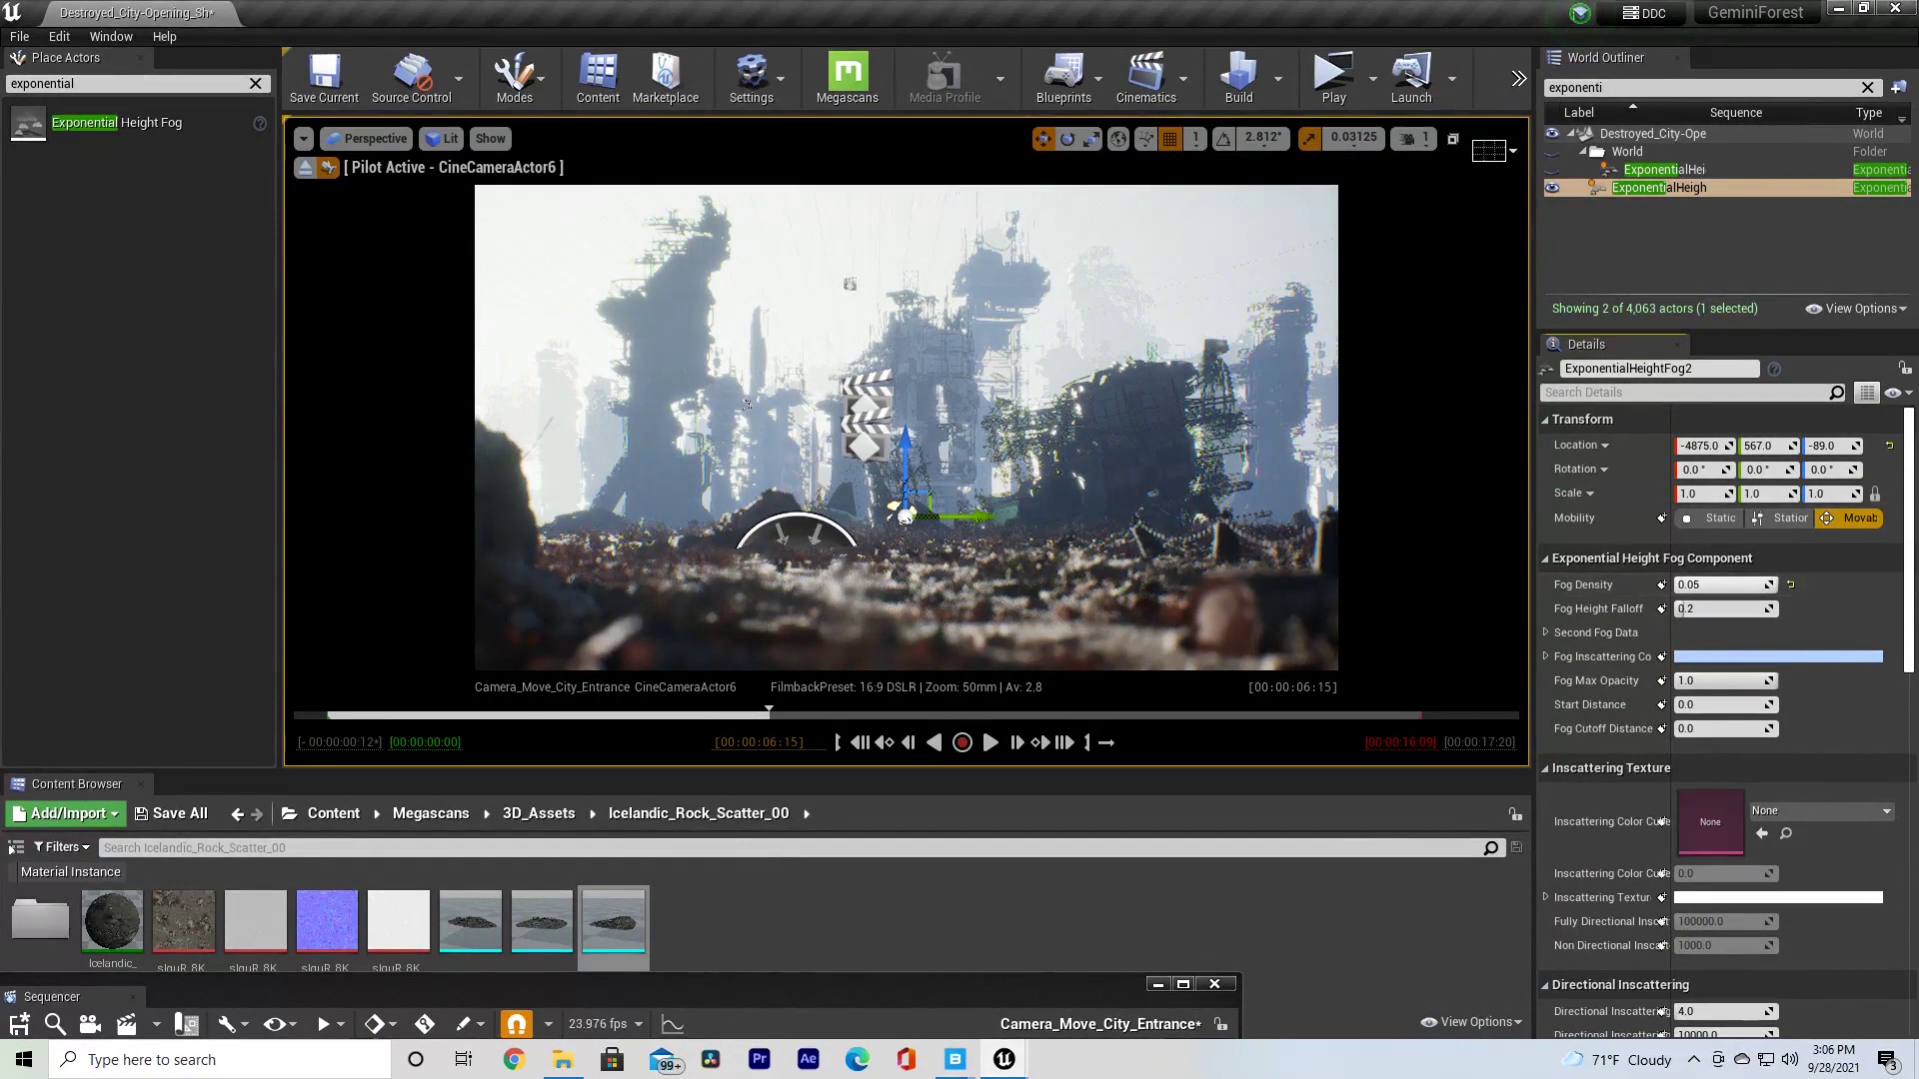
click(1703, 586)
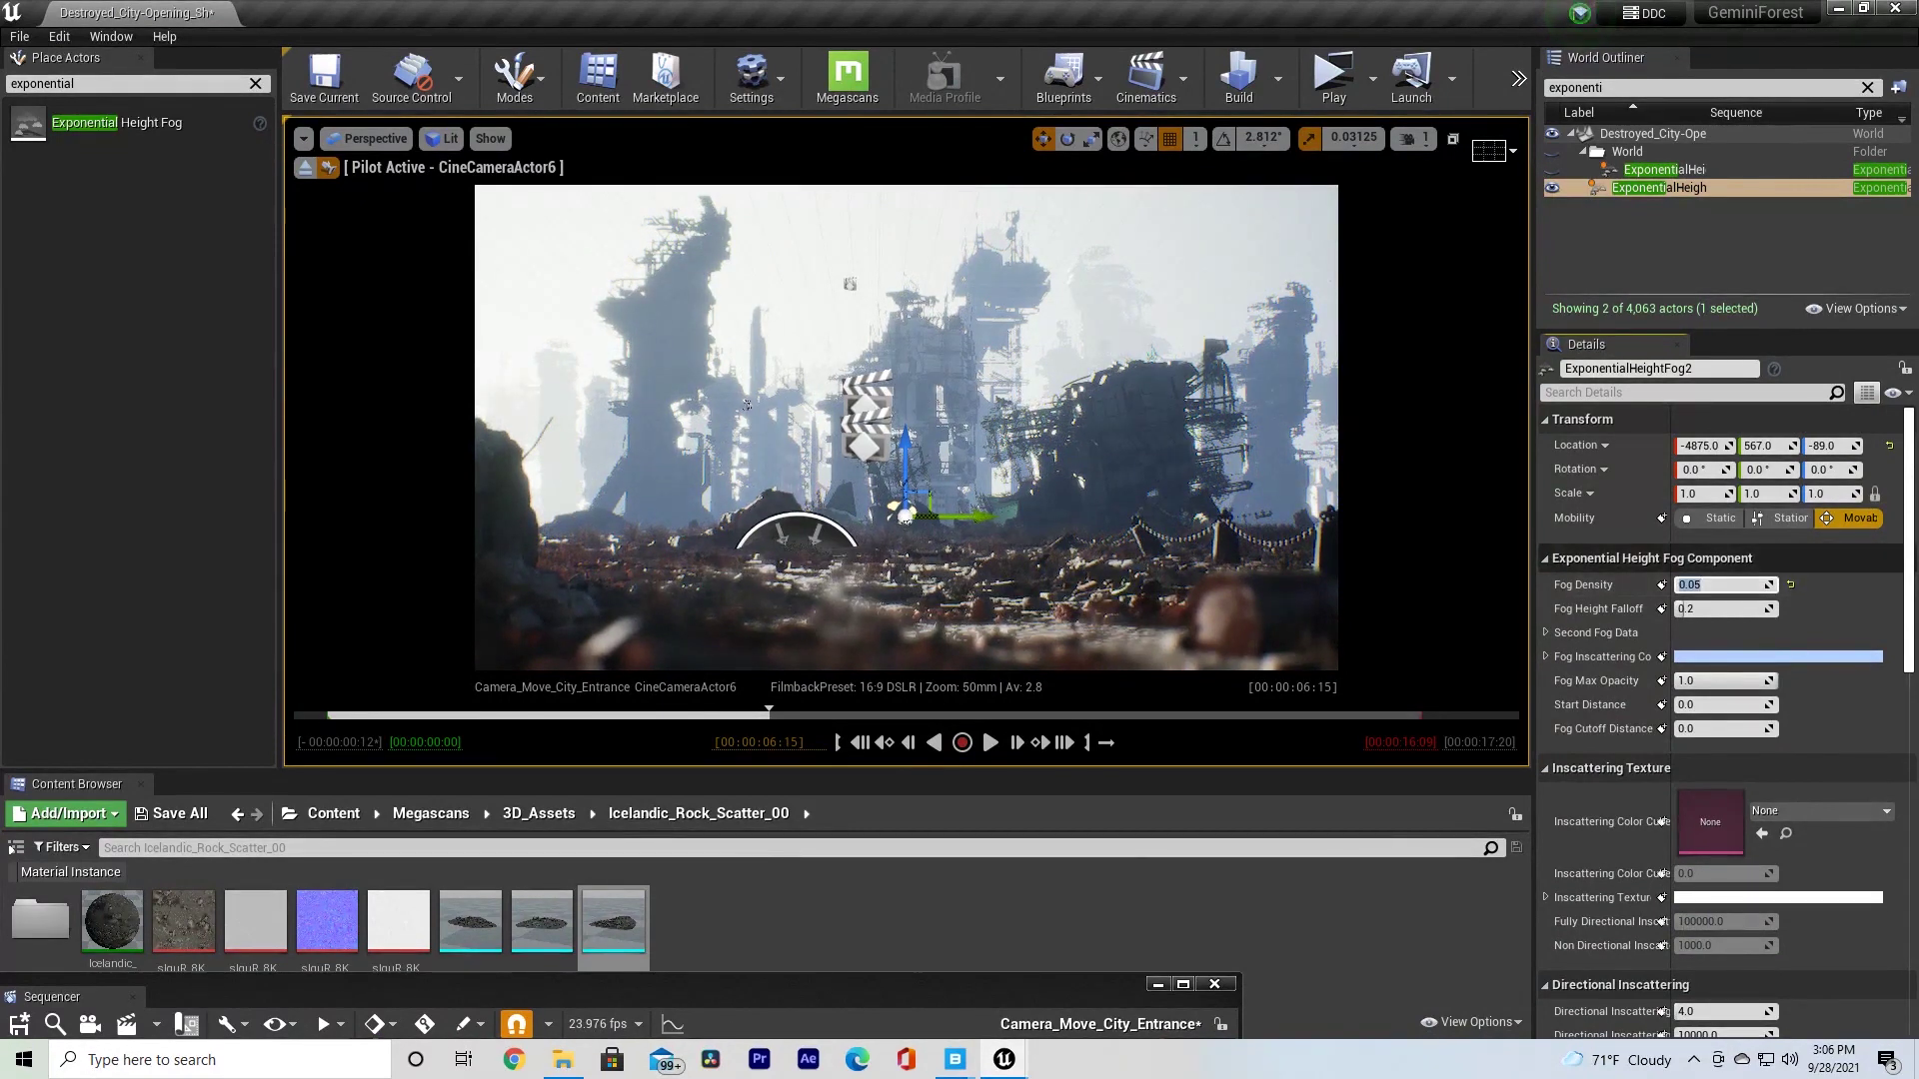
text(0.1)
key(Return)
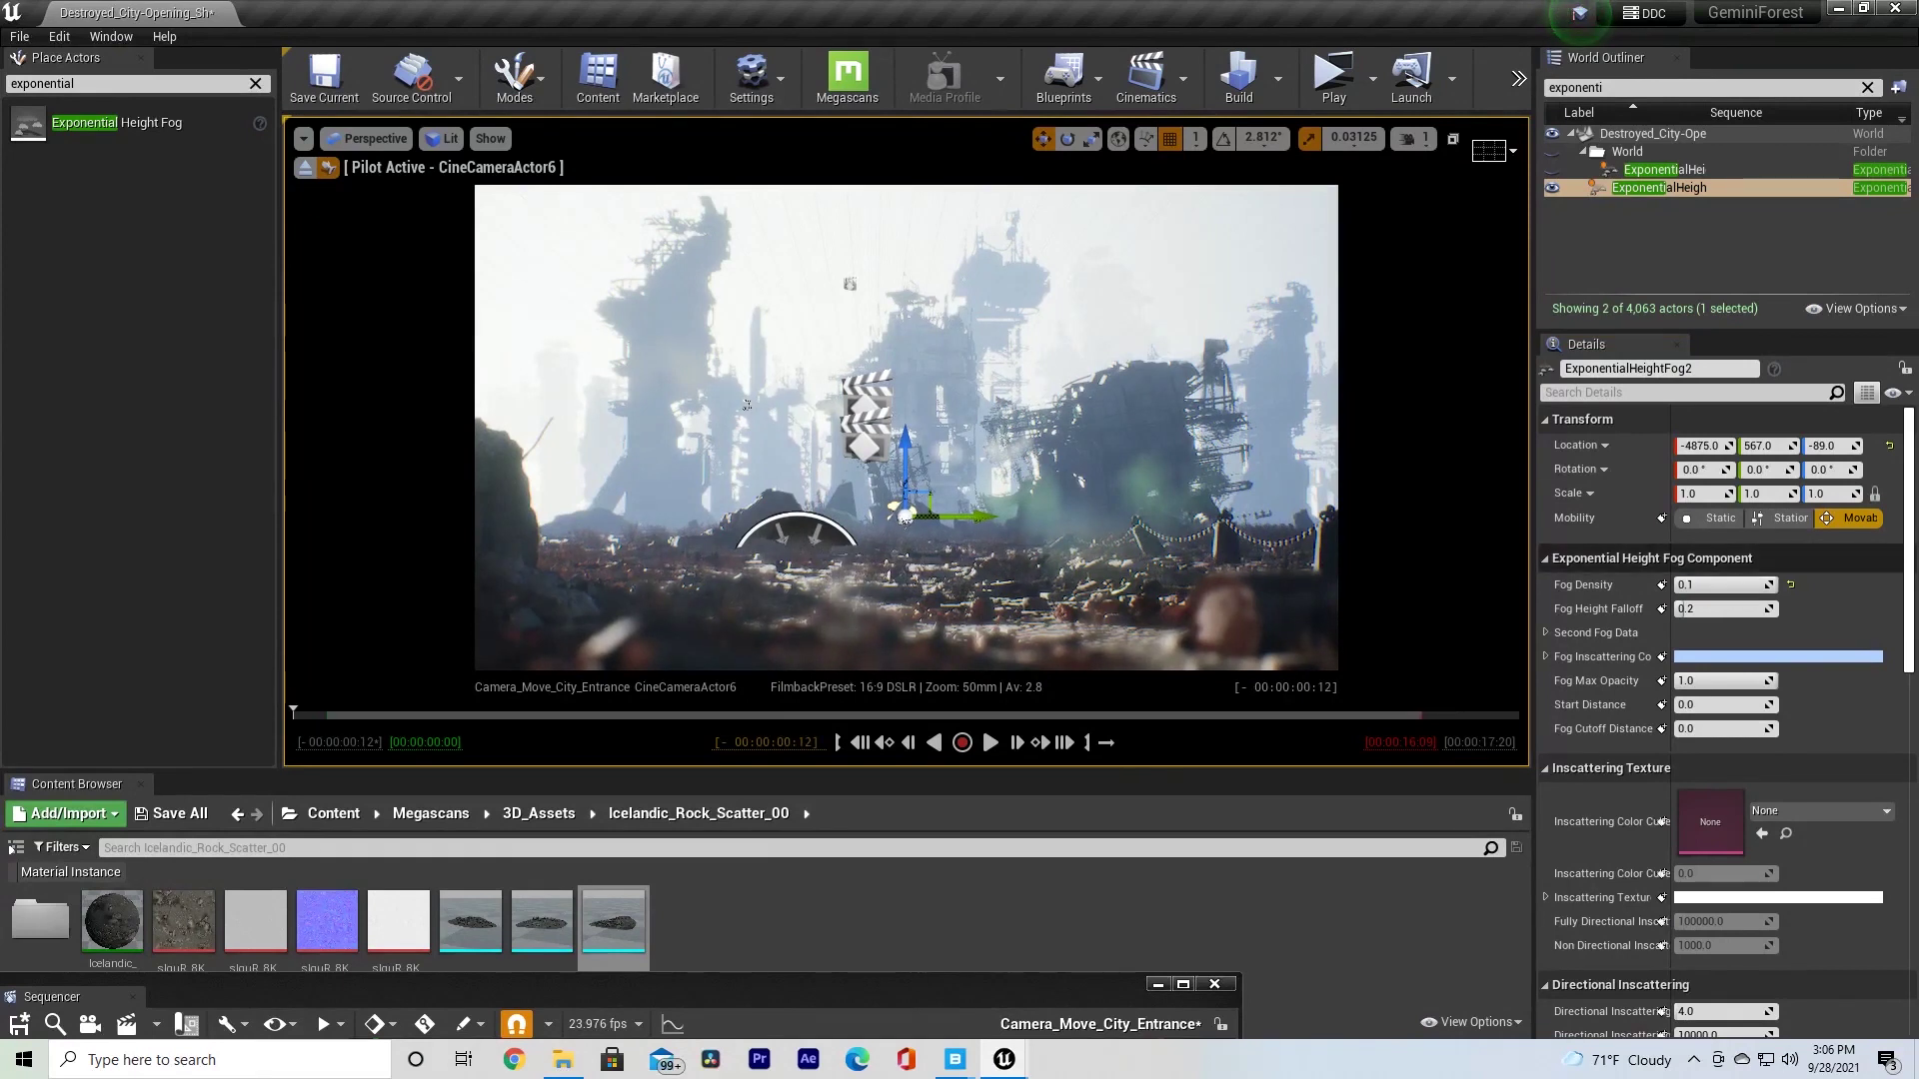
- Try different fog height falloff values on ExponentialHeightFog2, including 0.001 and 2.0, and settle on 1.0
click(1682, 610)
text(0.001)
key(Return)
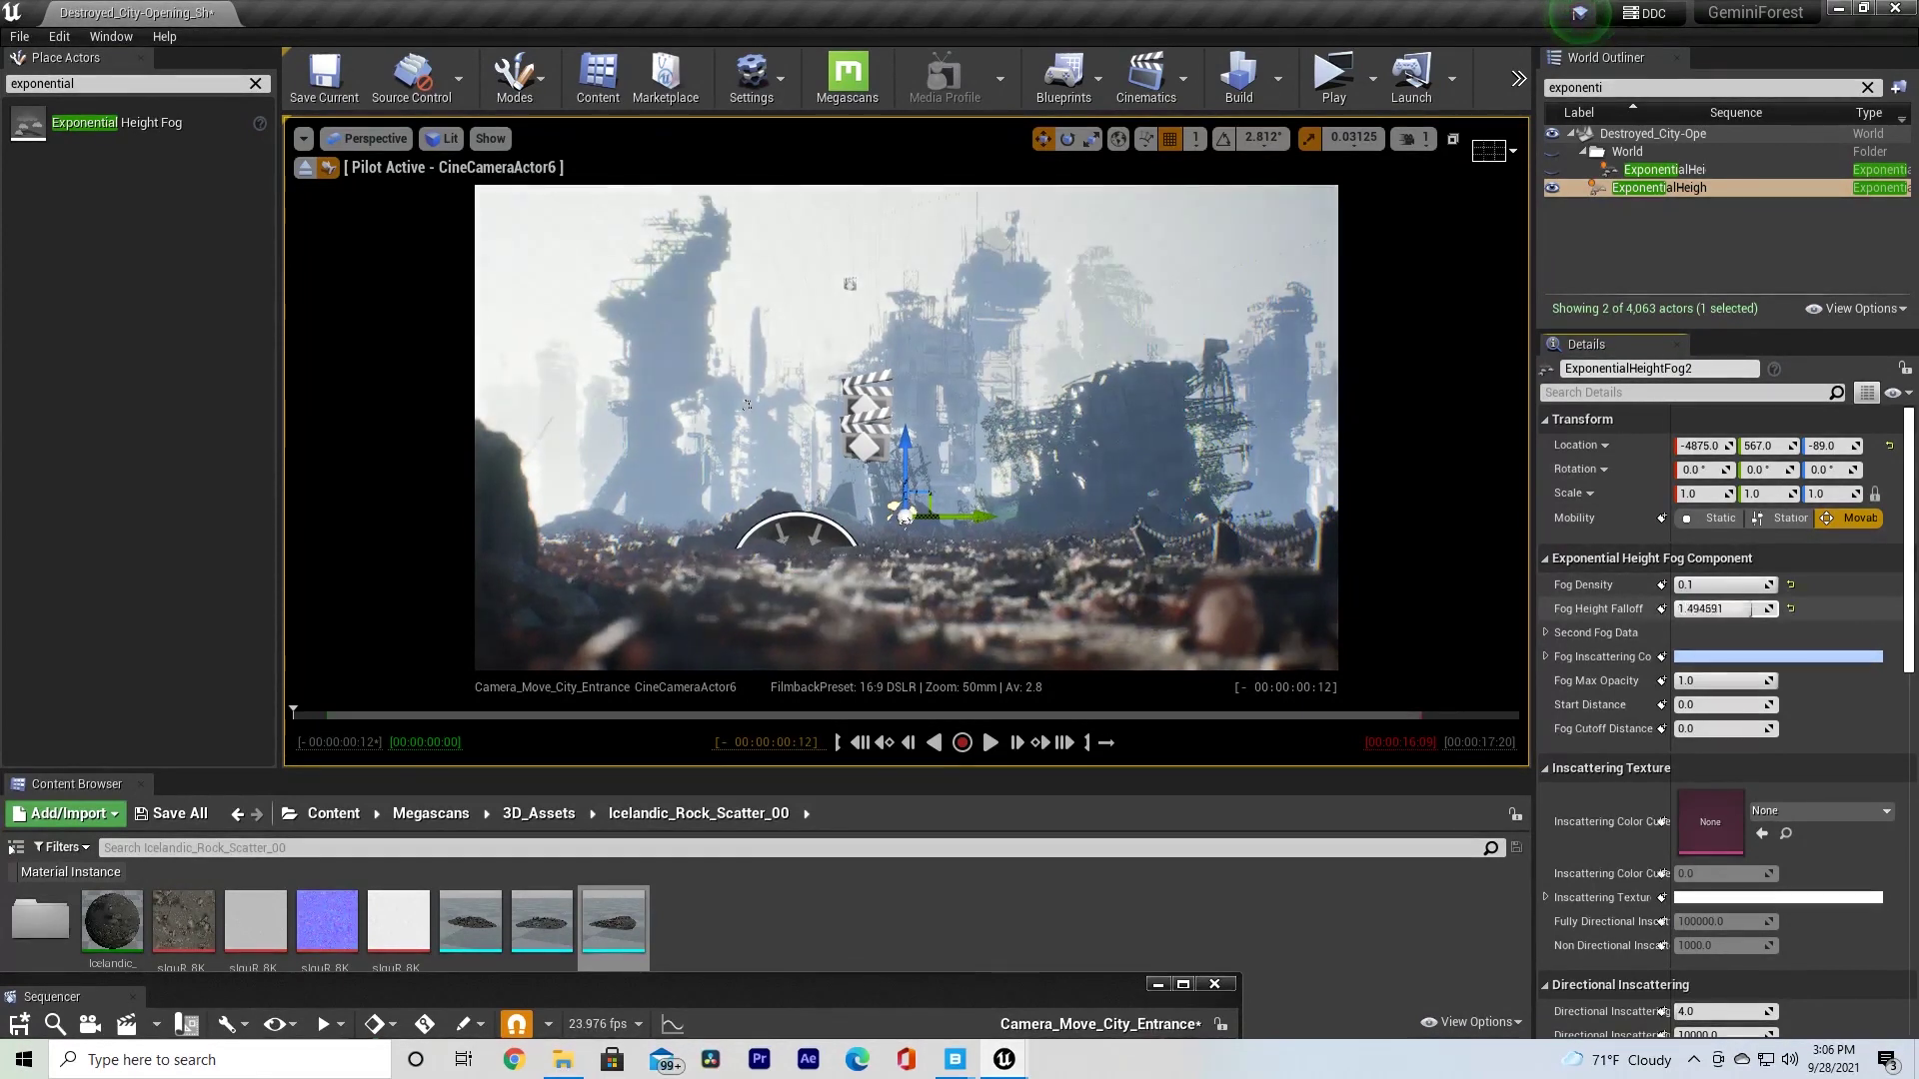
drag(1681, 608, 1762, 608)
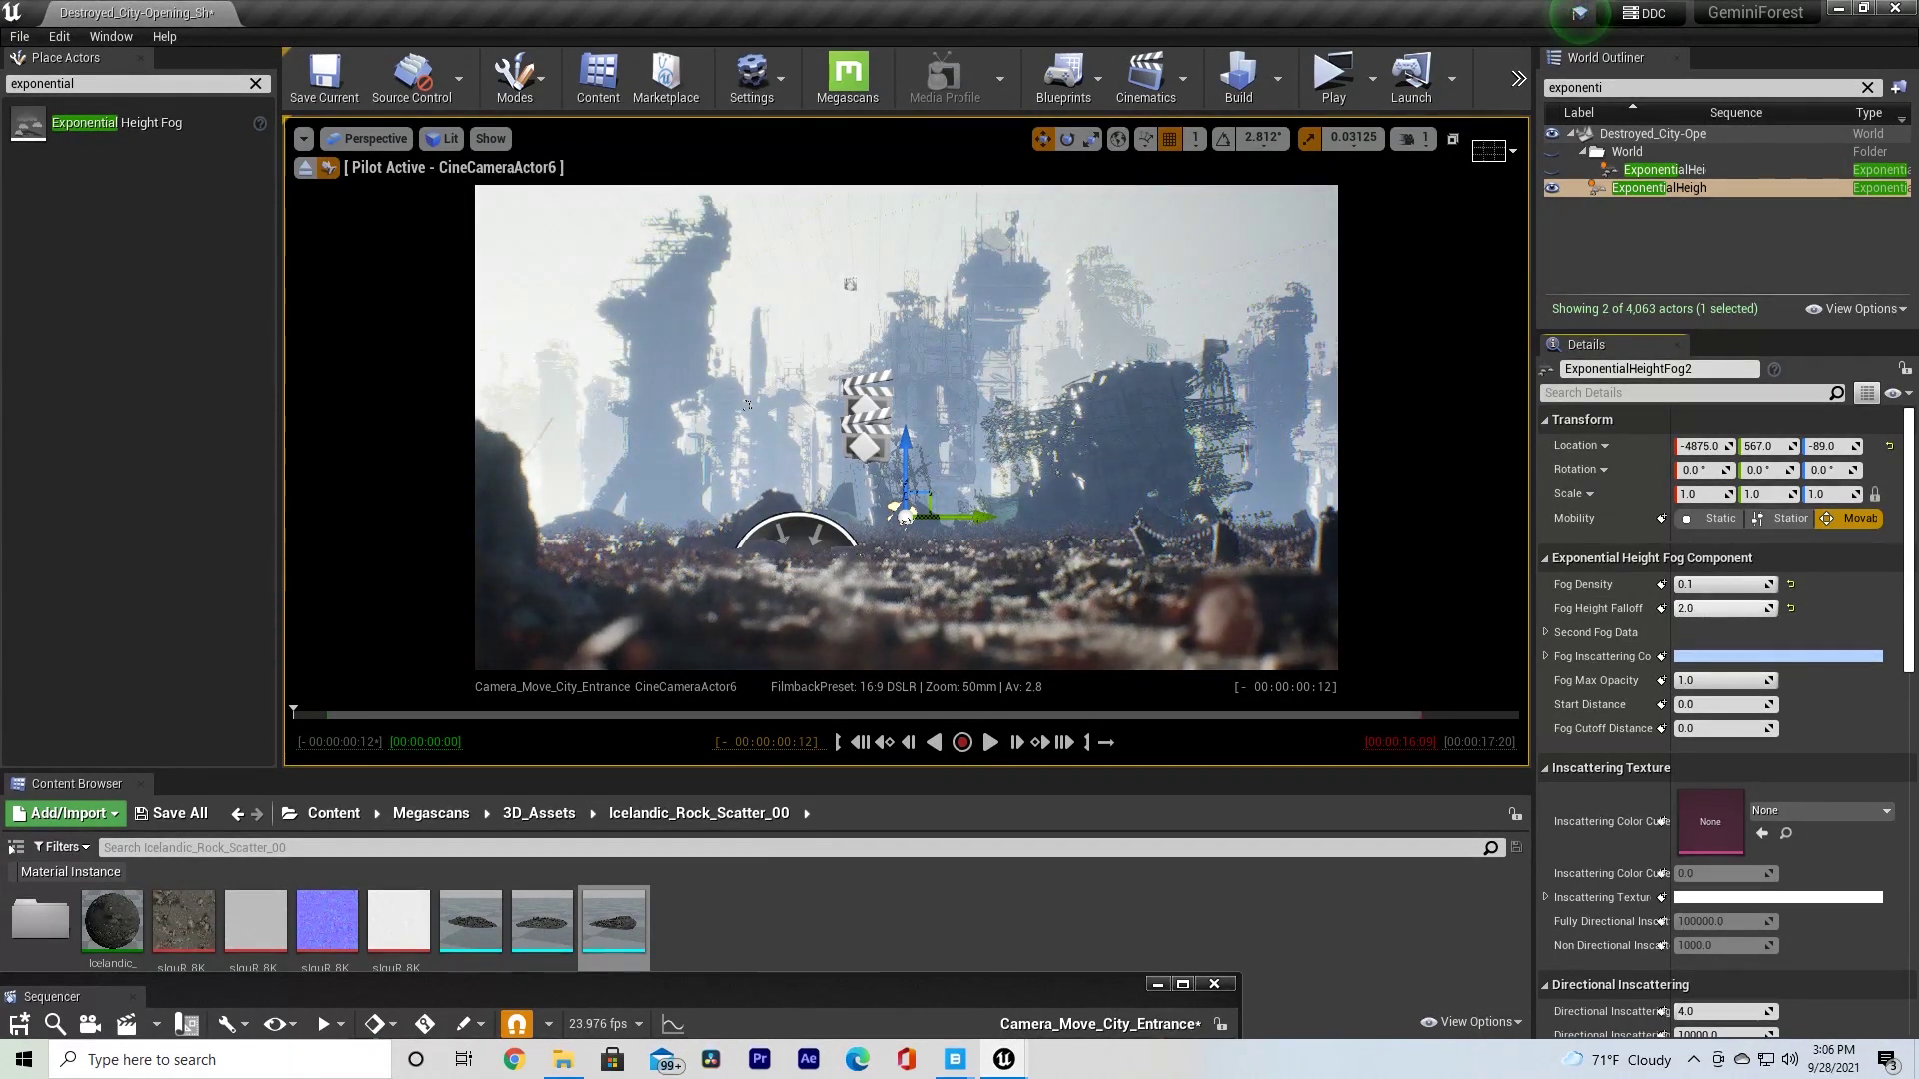
click(1714, 609)
text(1)
key(Return)
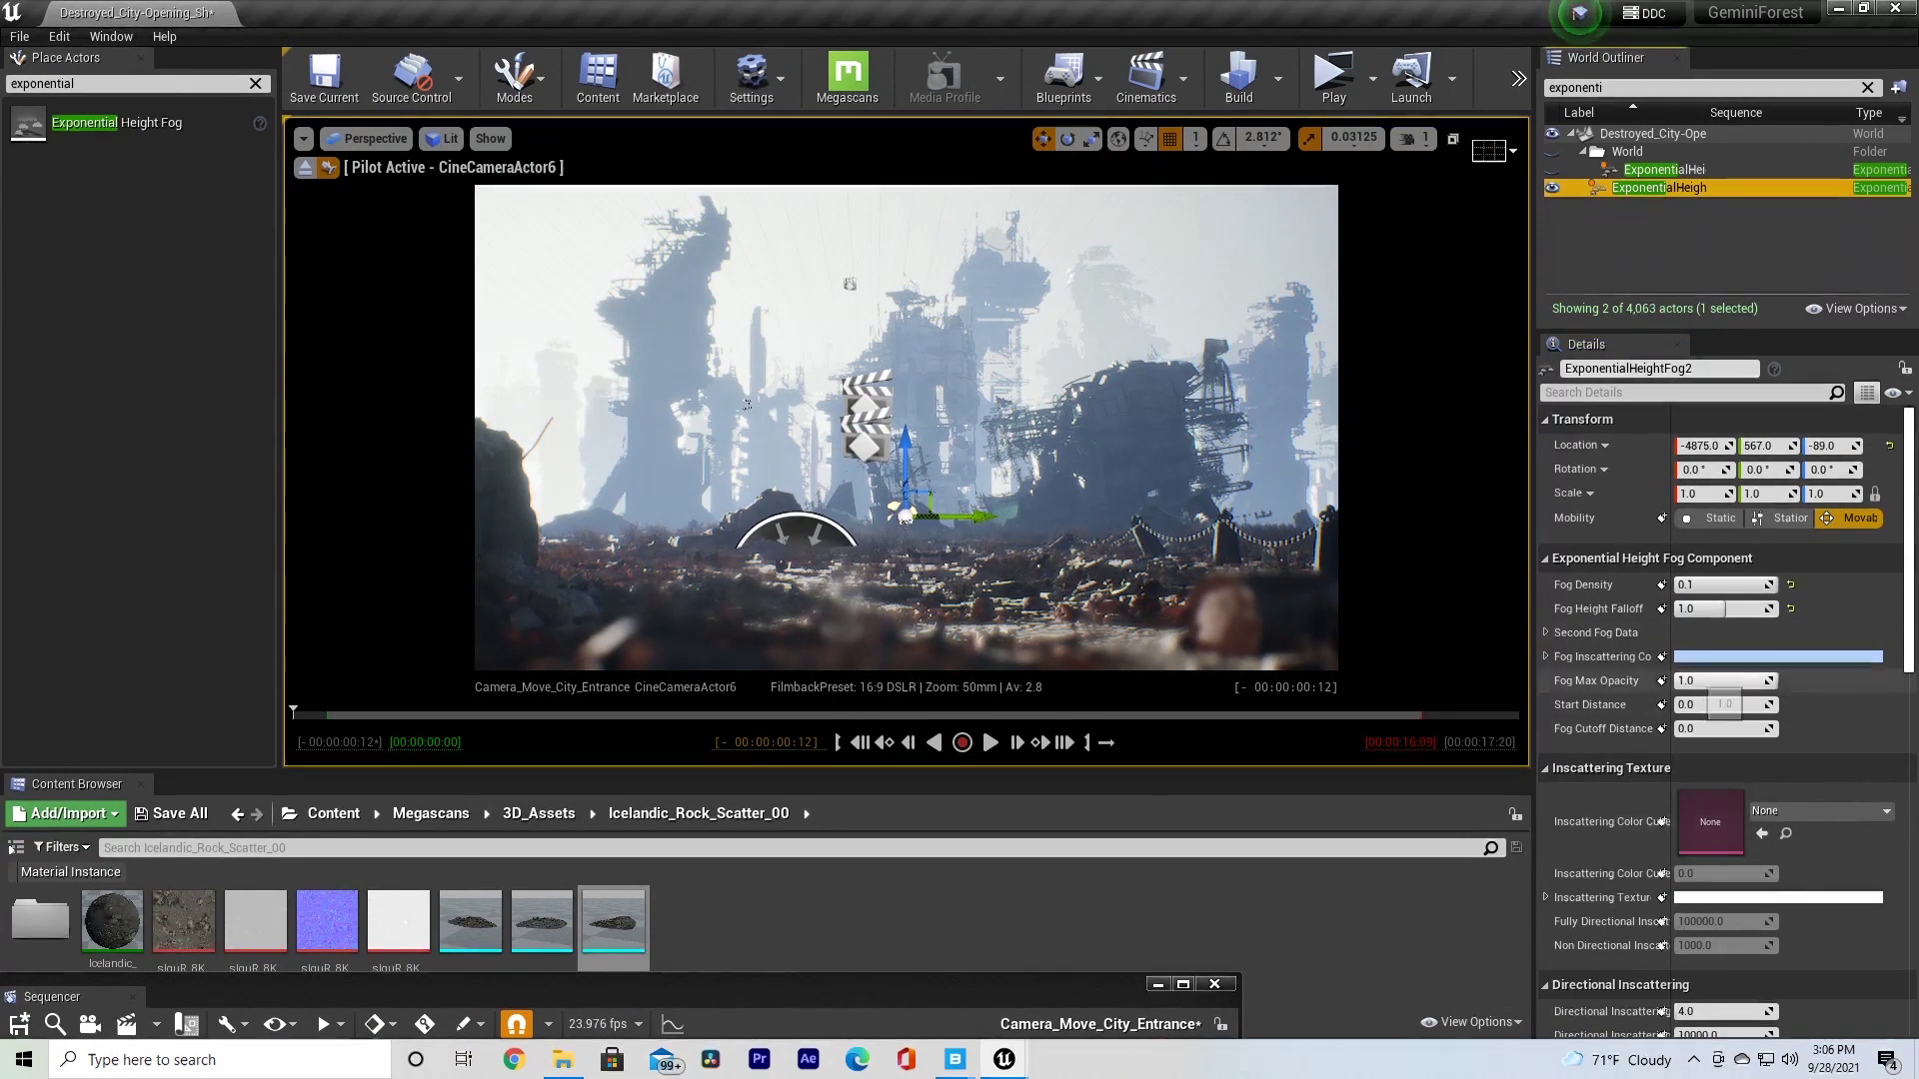
- Try a lower fog max opacity and a start distance of 5000, returning them to 1.0 and 0.0
drag(1766, 680, 1682, 680)
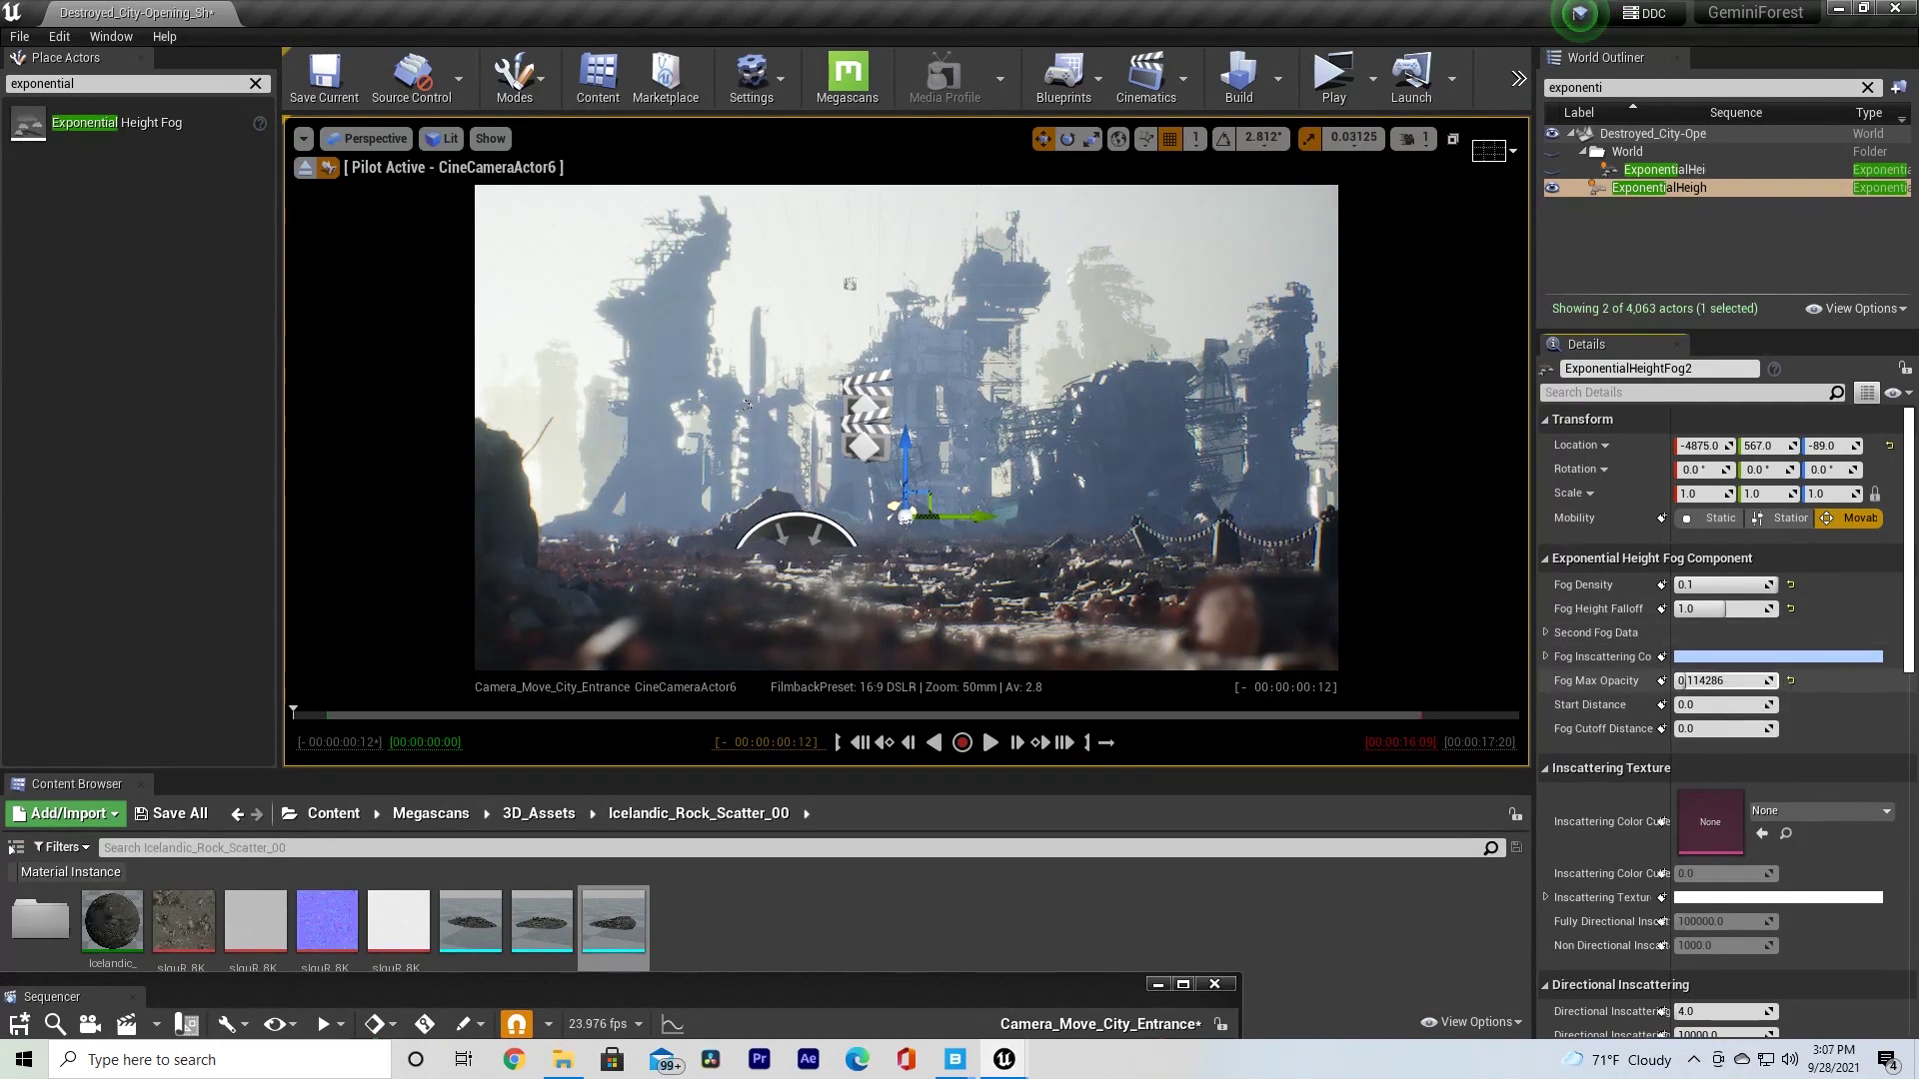
click(1790, 681)
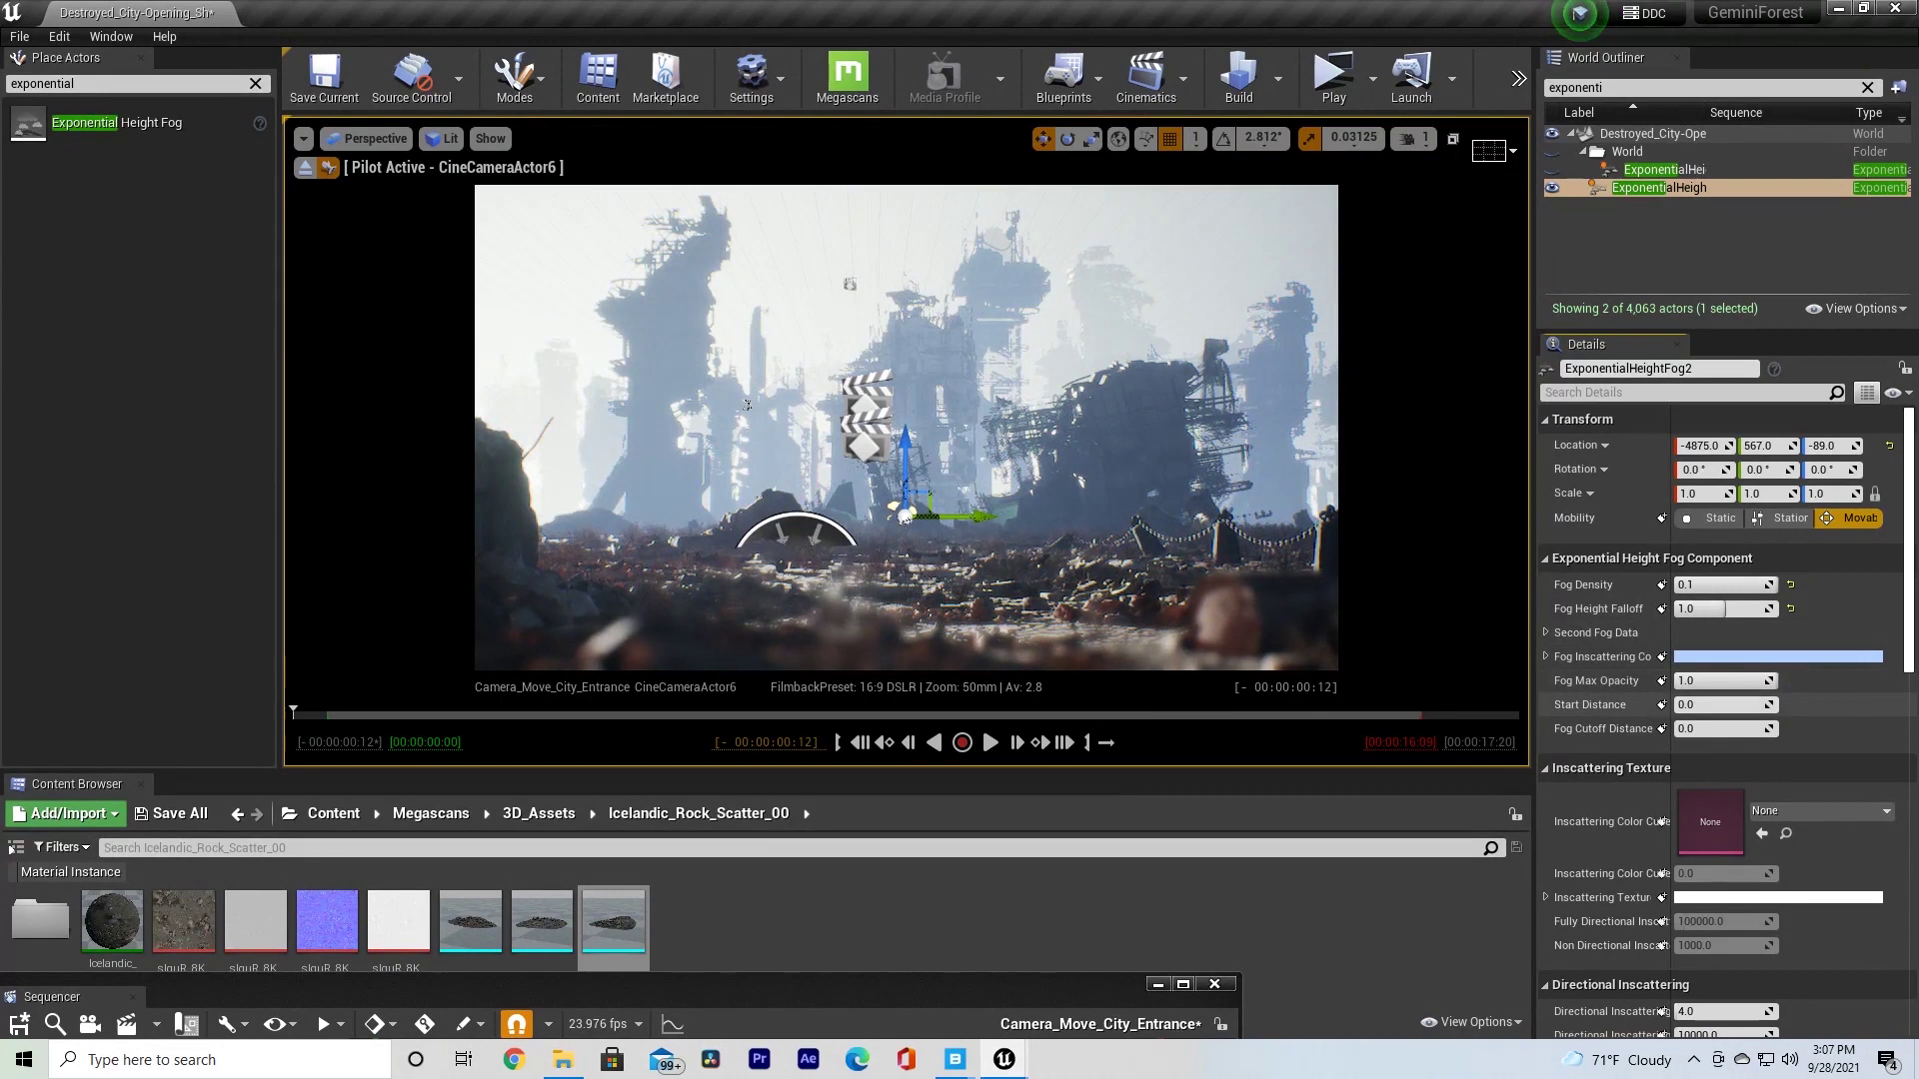
scroll(1734, 705, down, 2)
drag(1697, 641, 1777, 641)
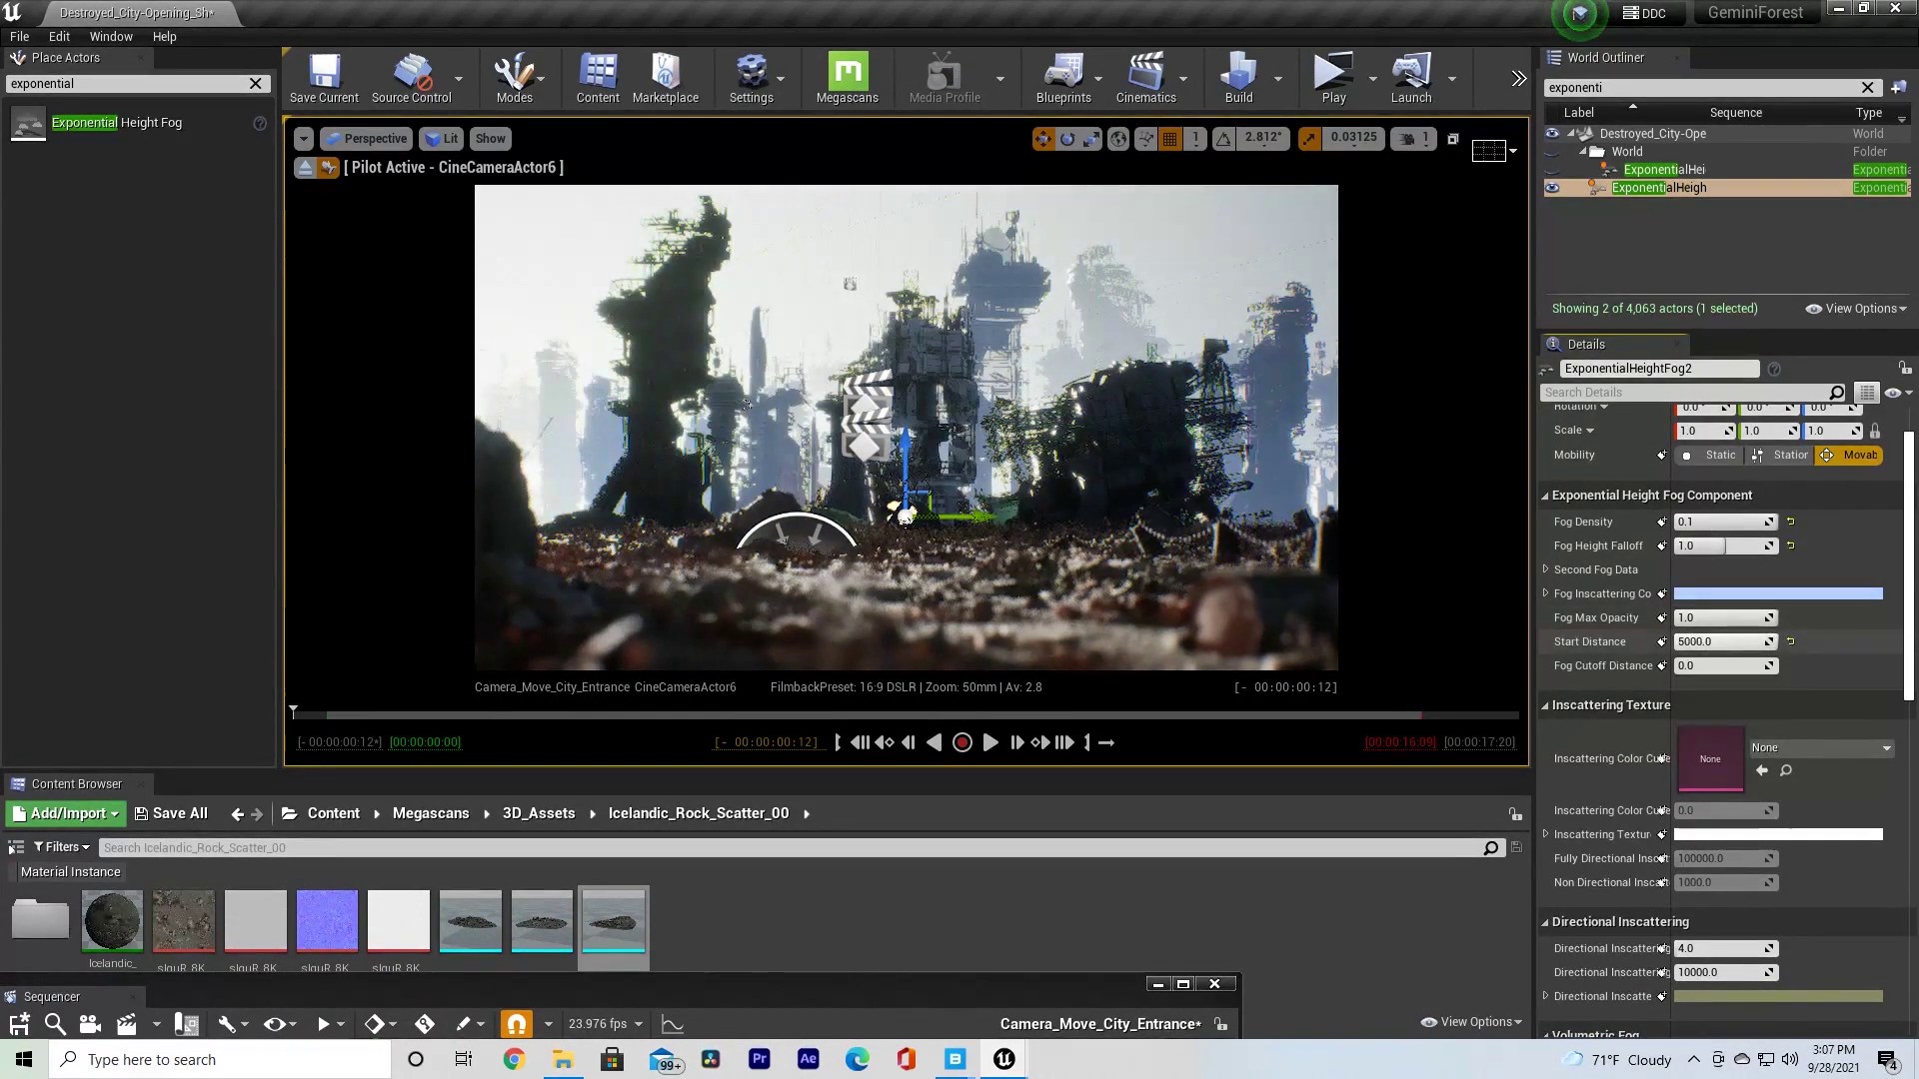
drag(1775, 641, 1673, 642)
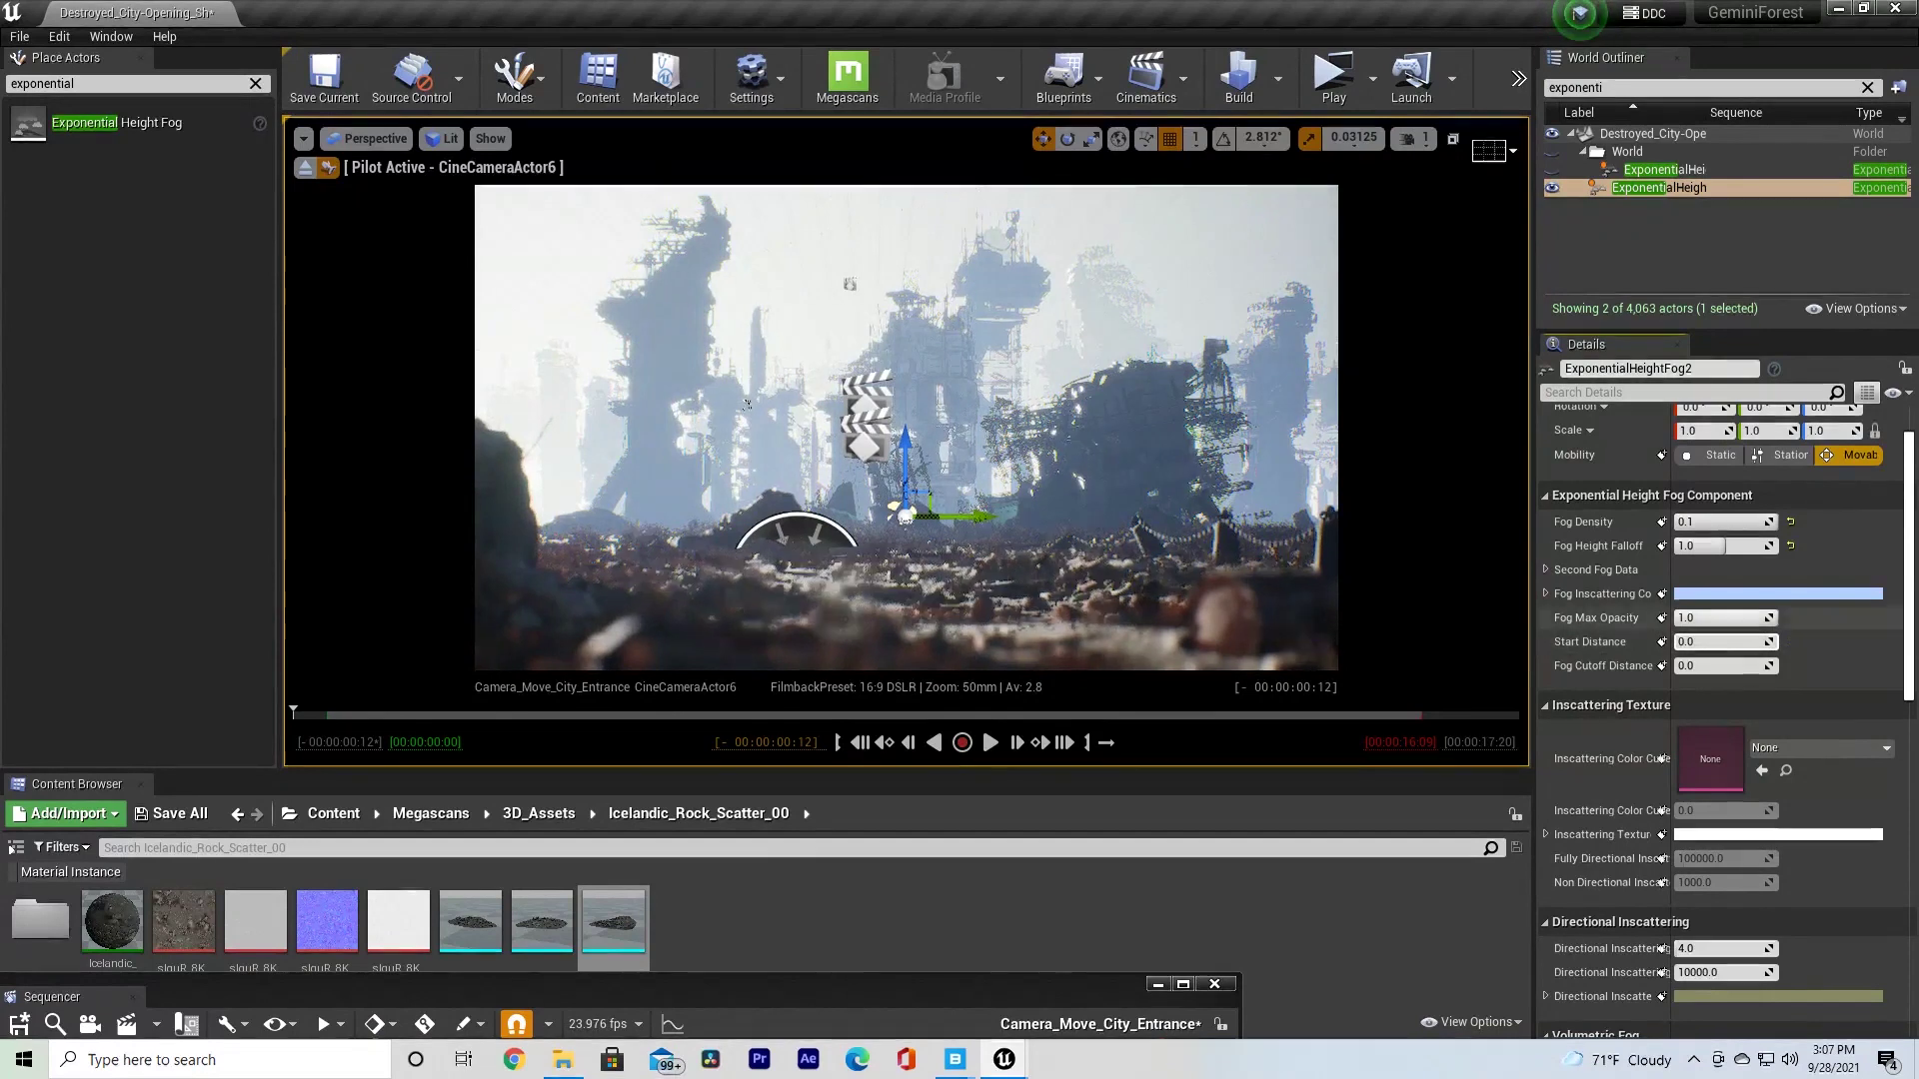
- Enable volumetric fog on ExponentialHeightFog2 and lower its extinction scale to about 0.38
scroll(1719, 699, down, 2)
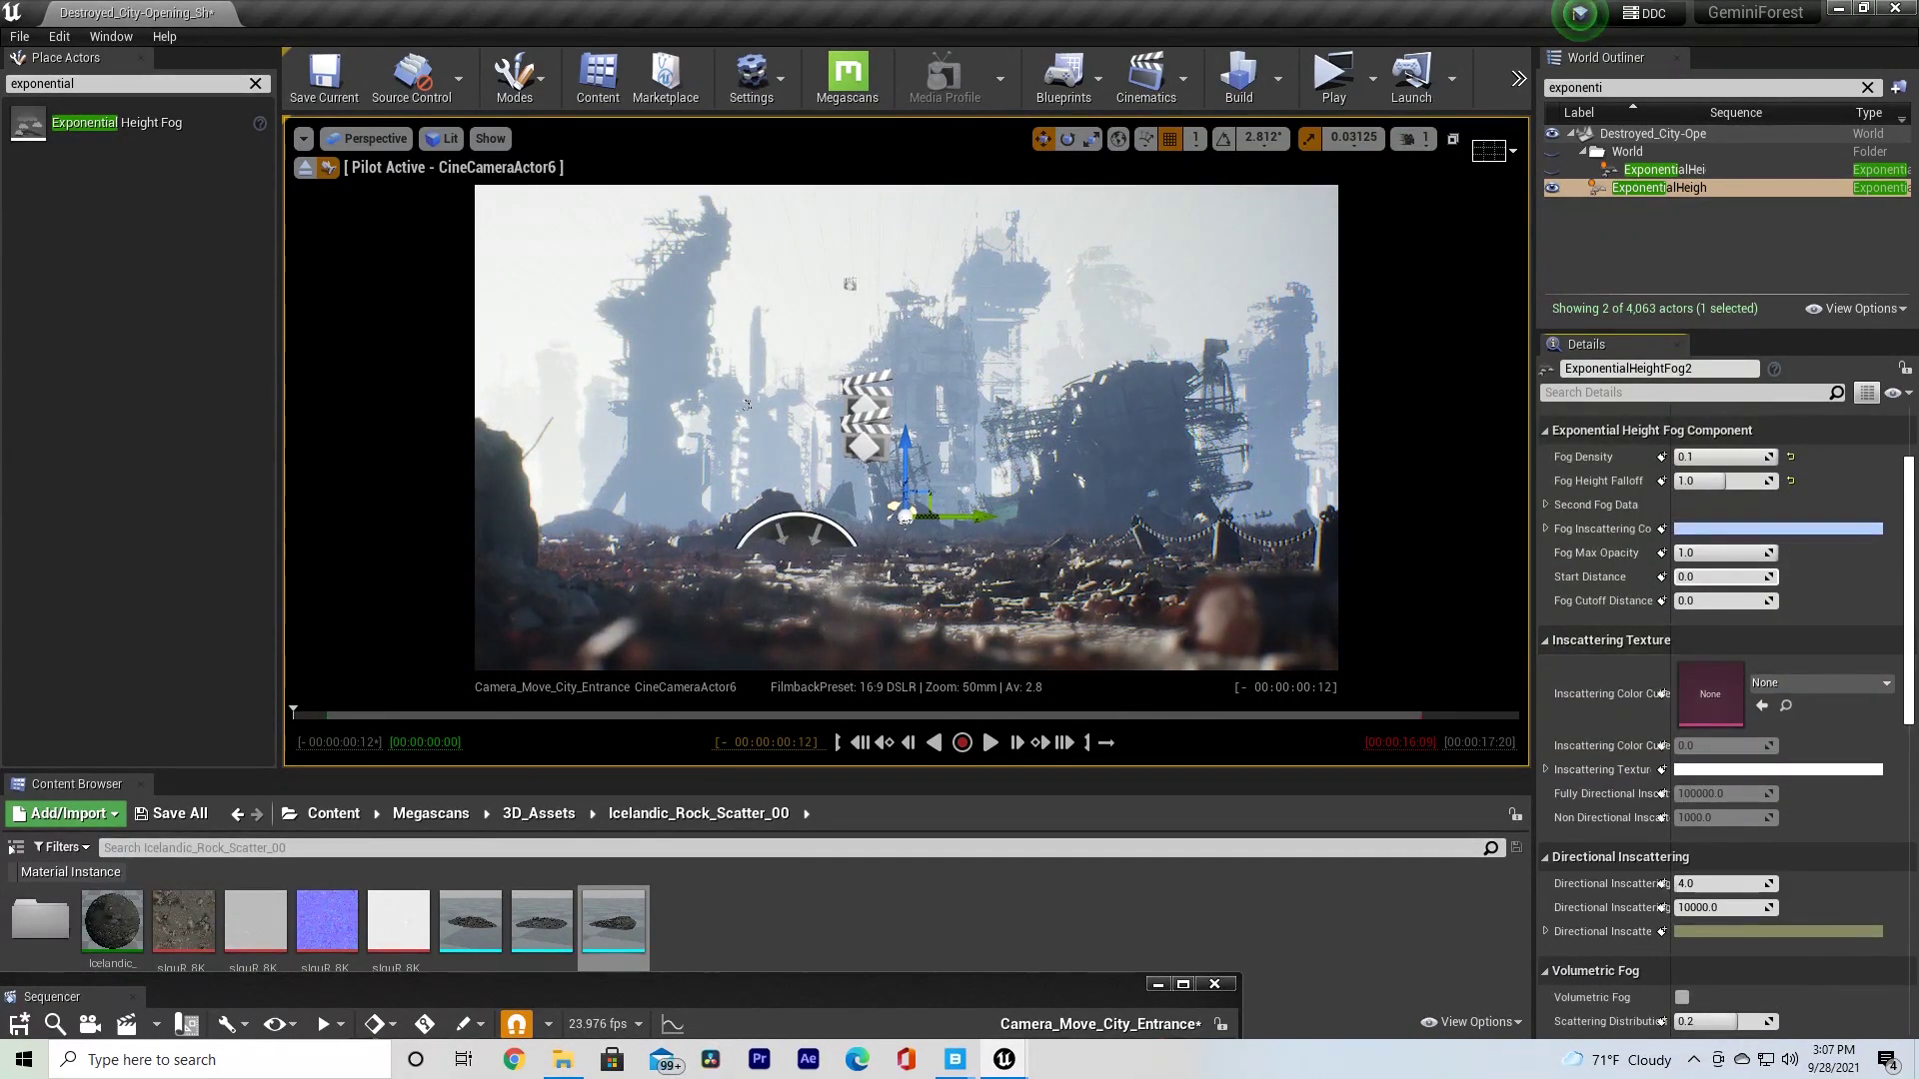
scroll(1719, 700, down, 5)
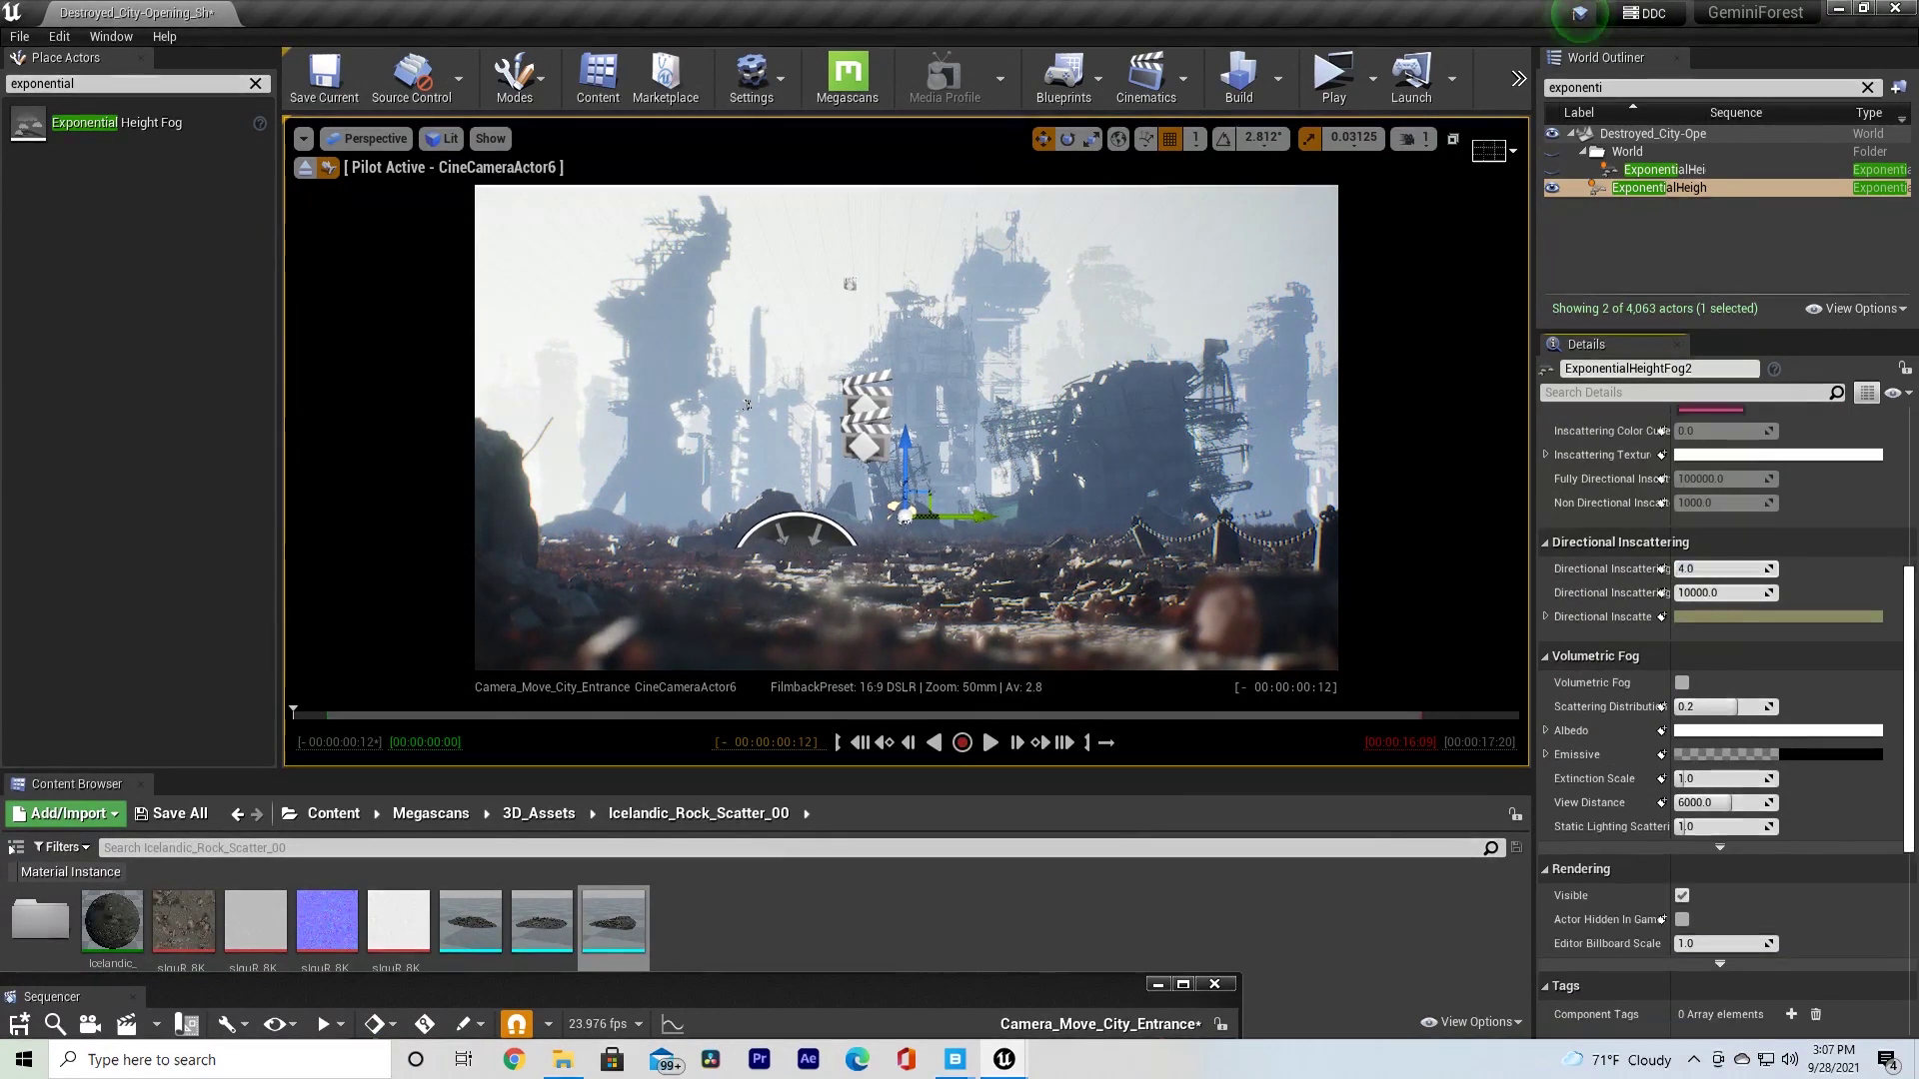
click(1681, 663)
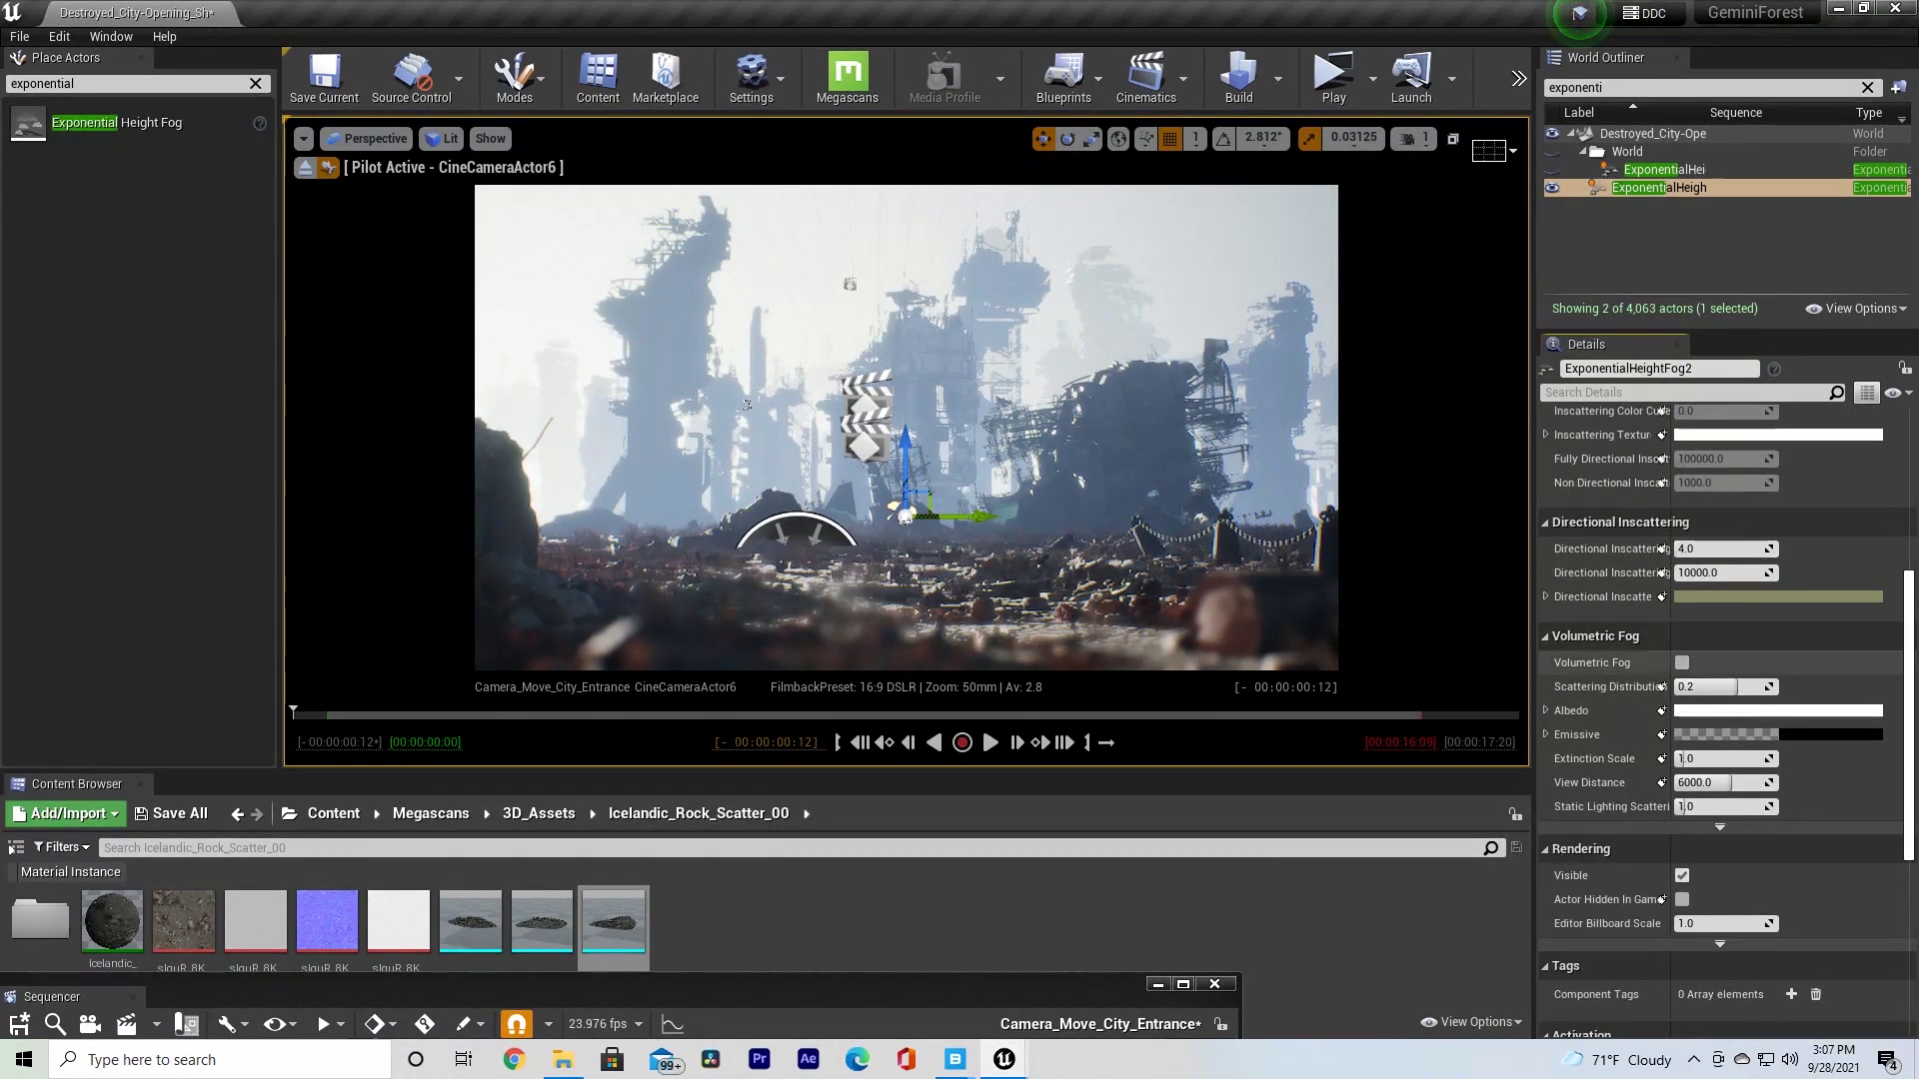
scroll(1694, 700, down, 1)
drag(1700, 710, 1692, 711)
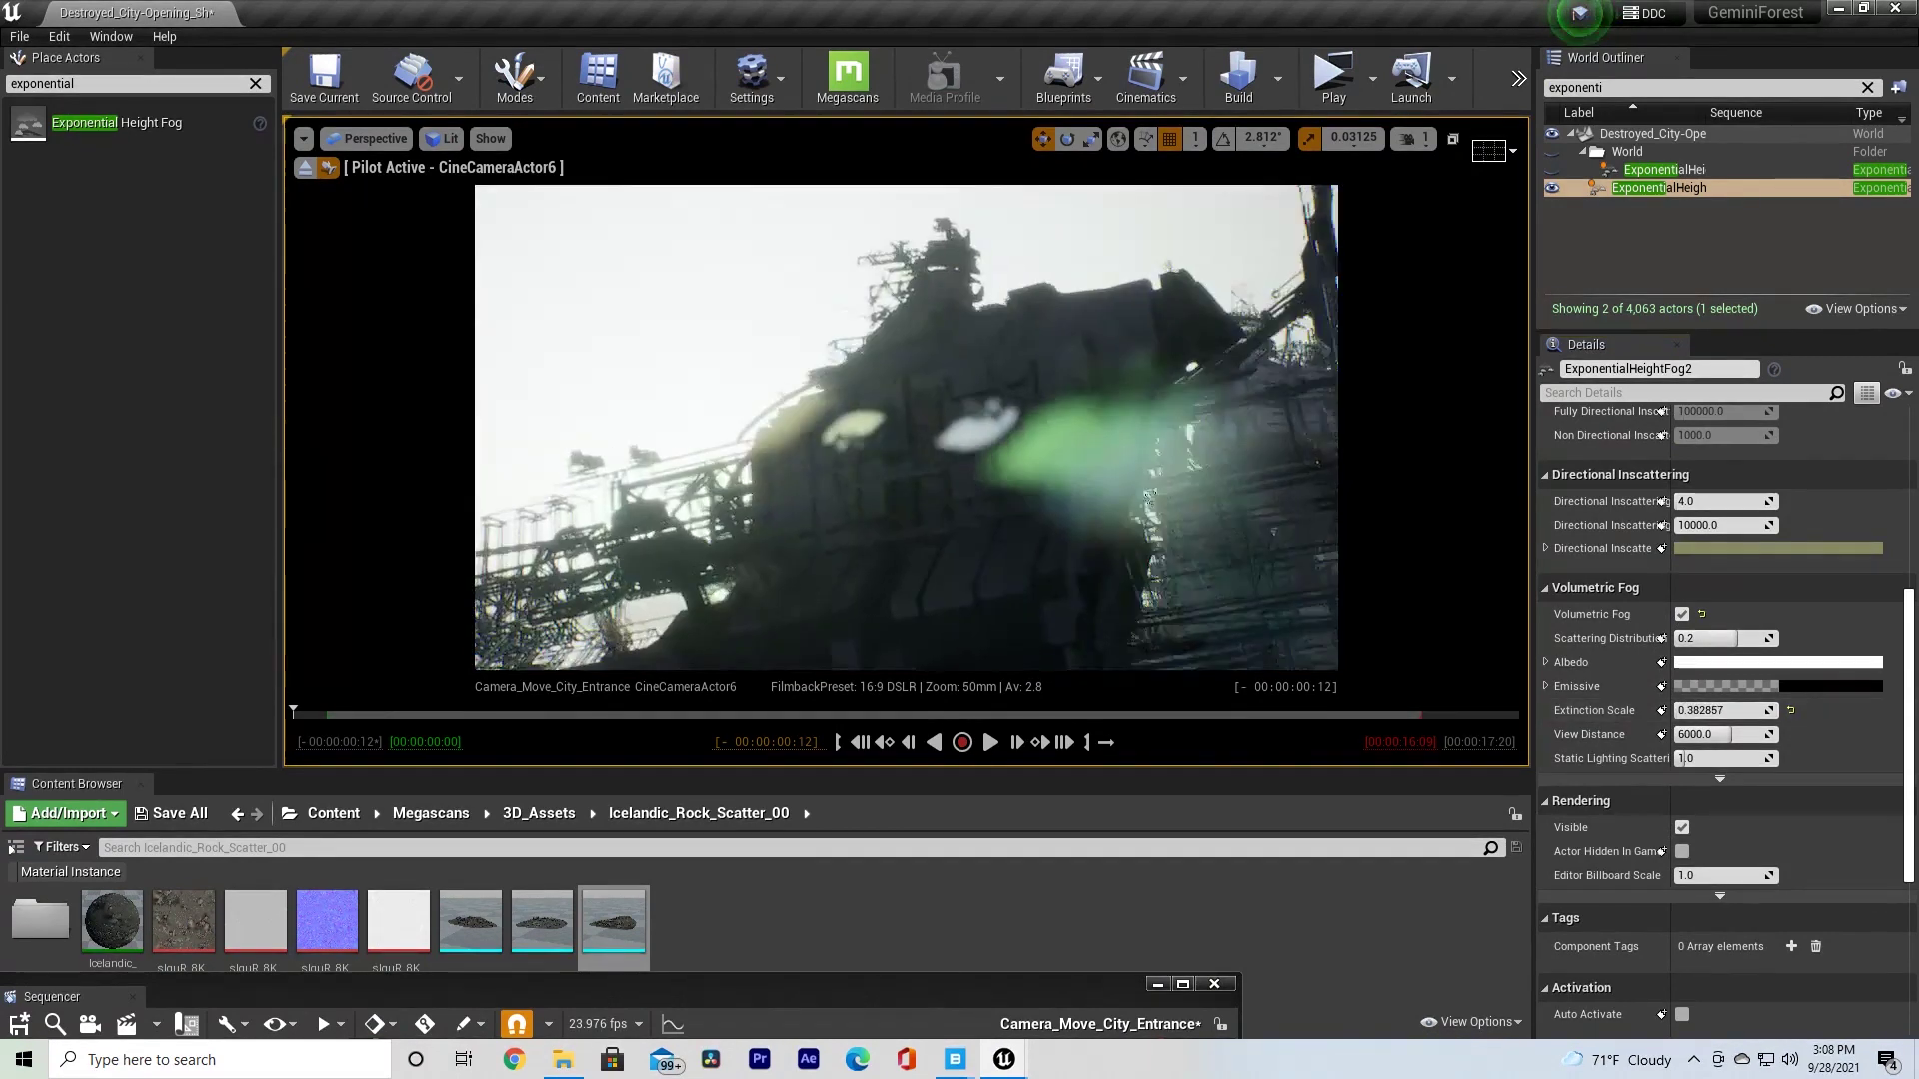
- Raise ExponentialHeightFog2's extinction scale to about 4.63 while checking the light around the buildings, and delete that fog actor
right_drag(906, 427, 906, 250)
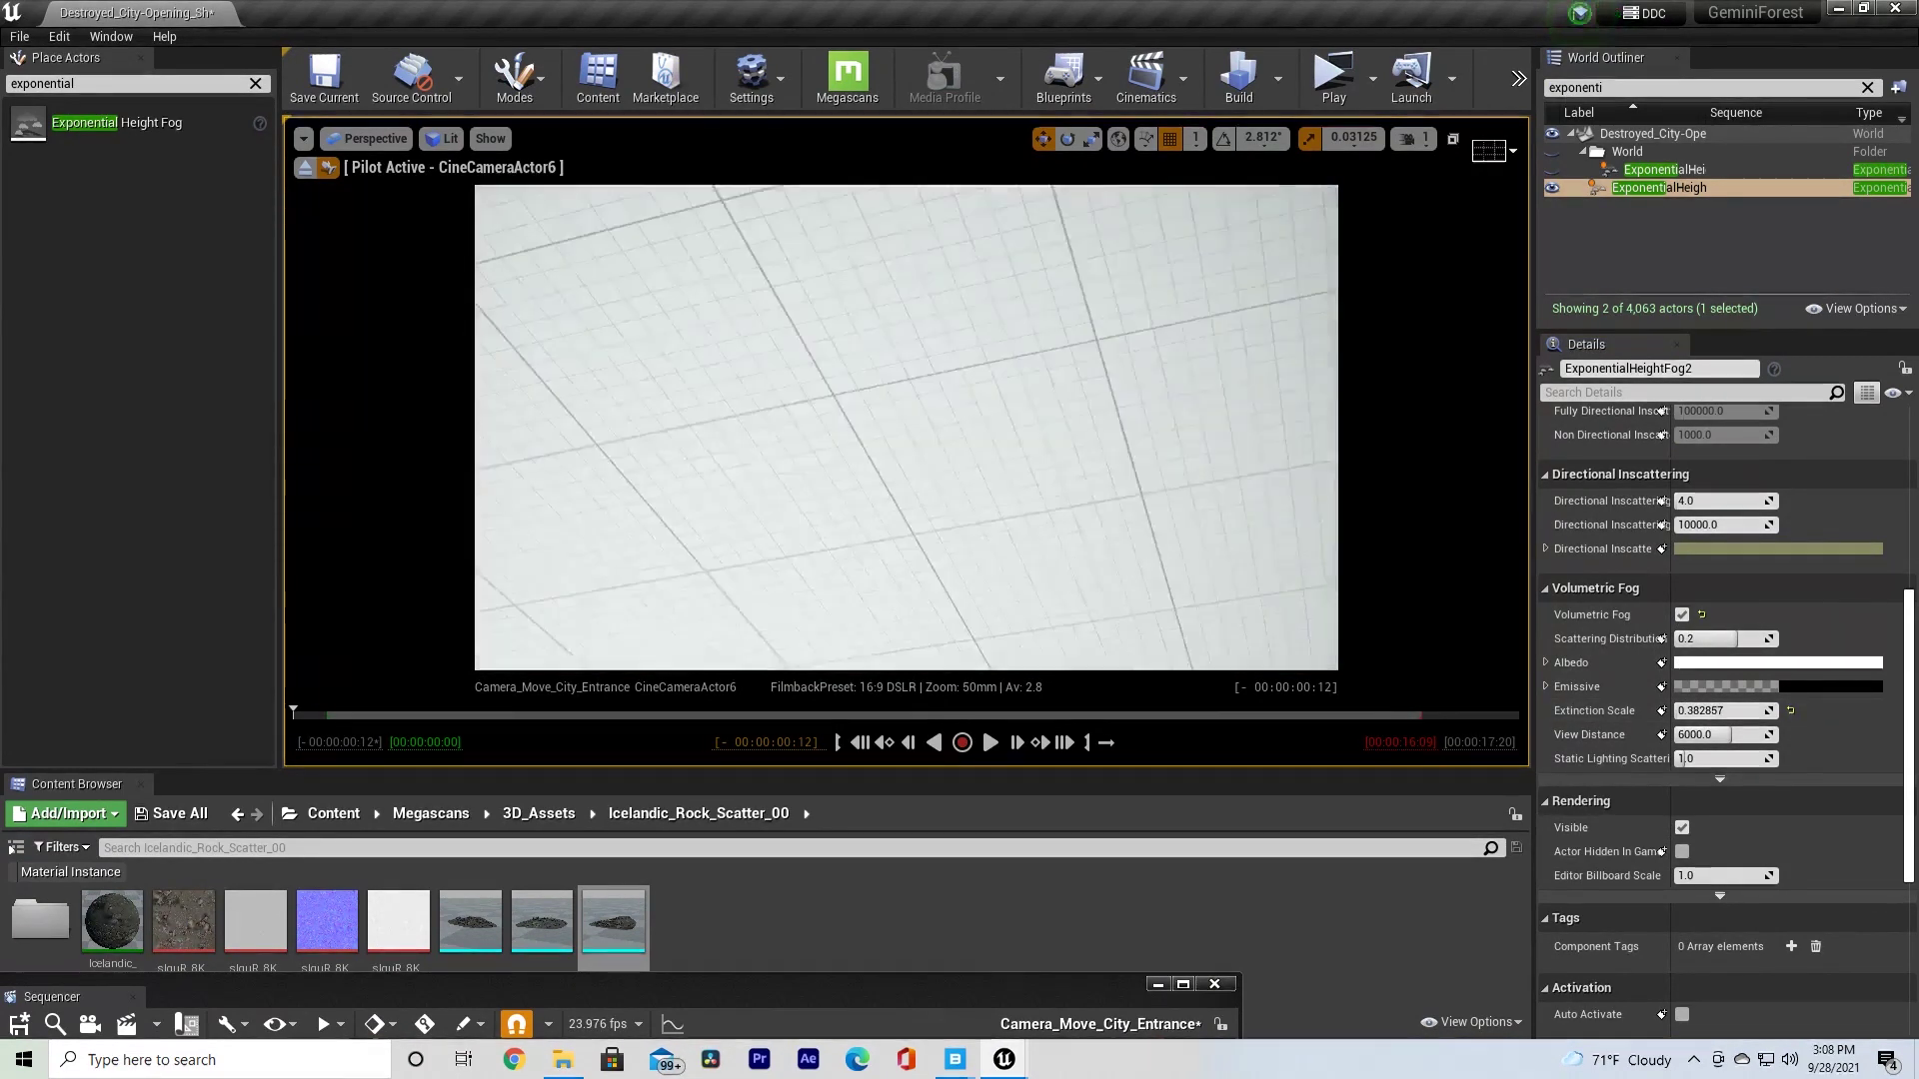
right_drag(905, 428, 999, 427)
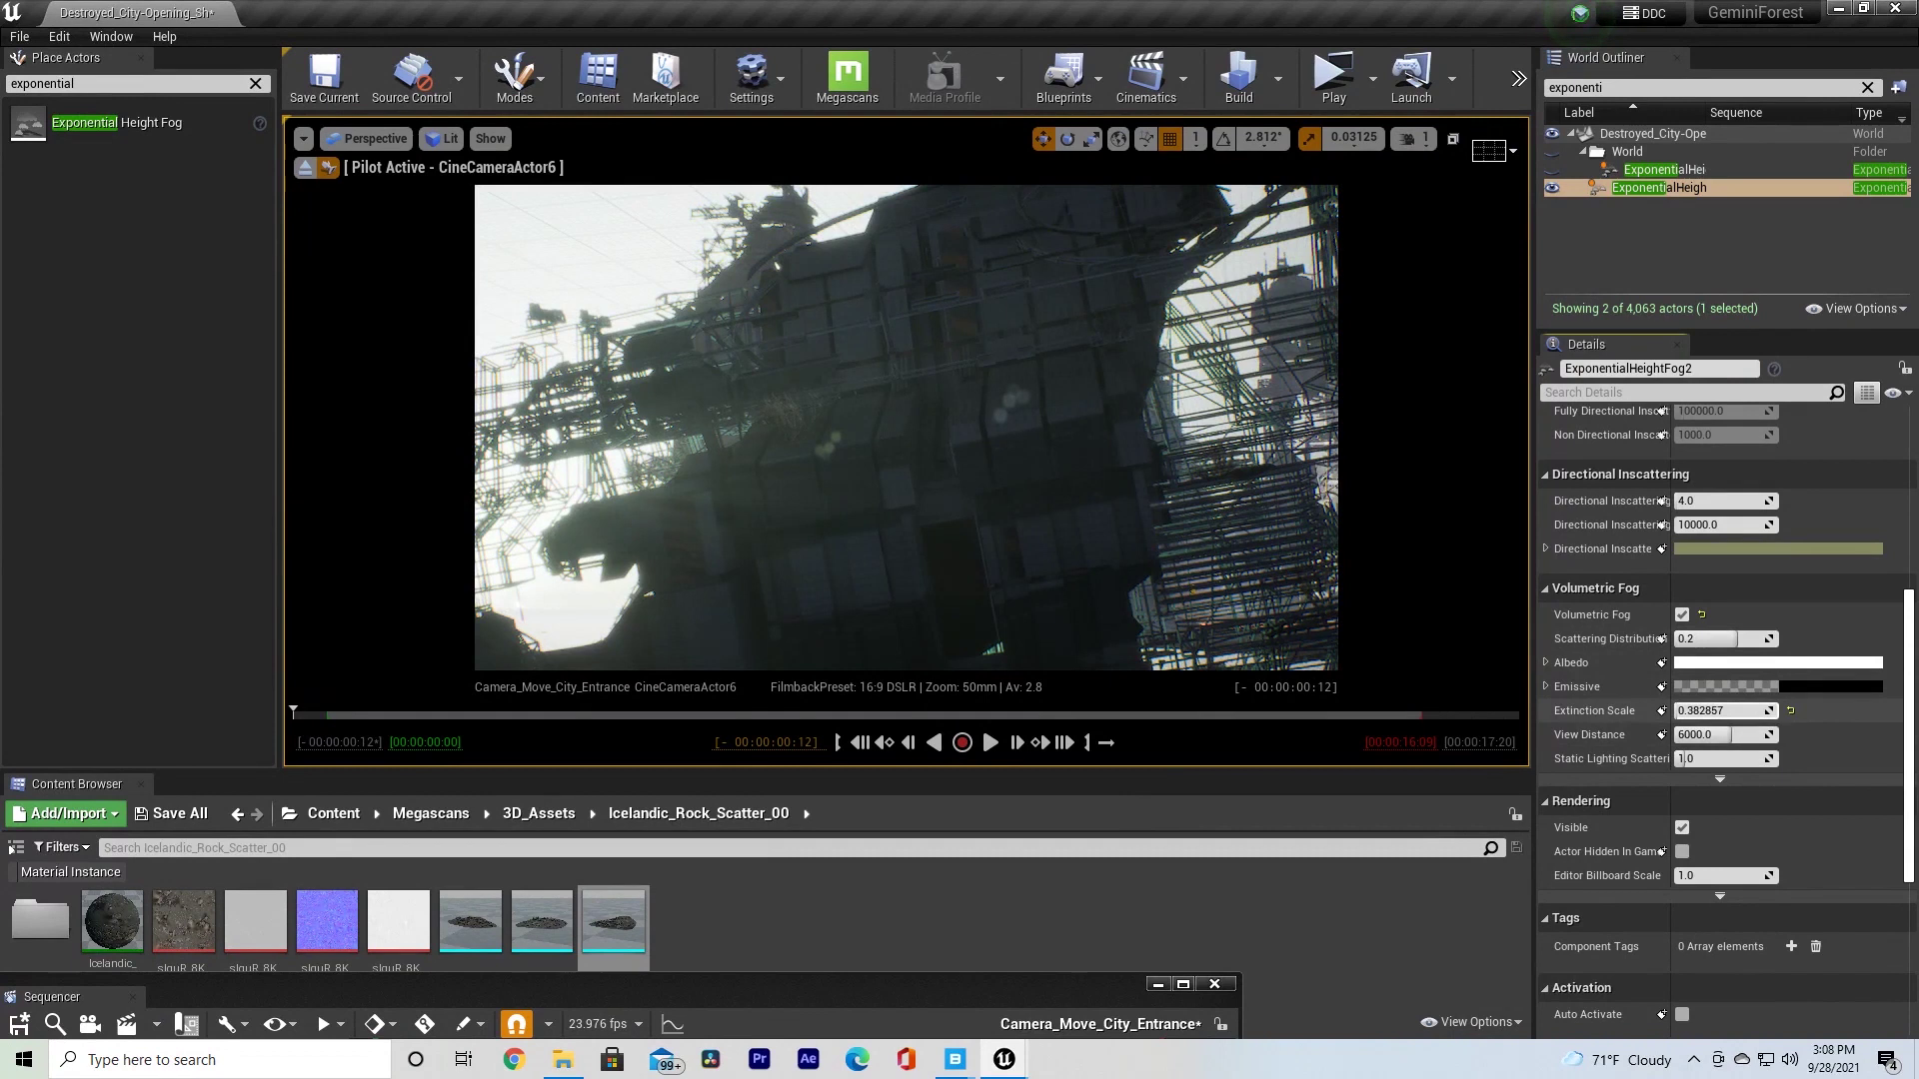
drag(1679, 711, 1722, 710)
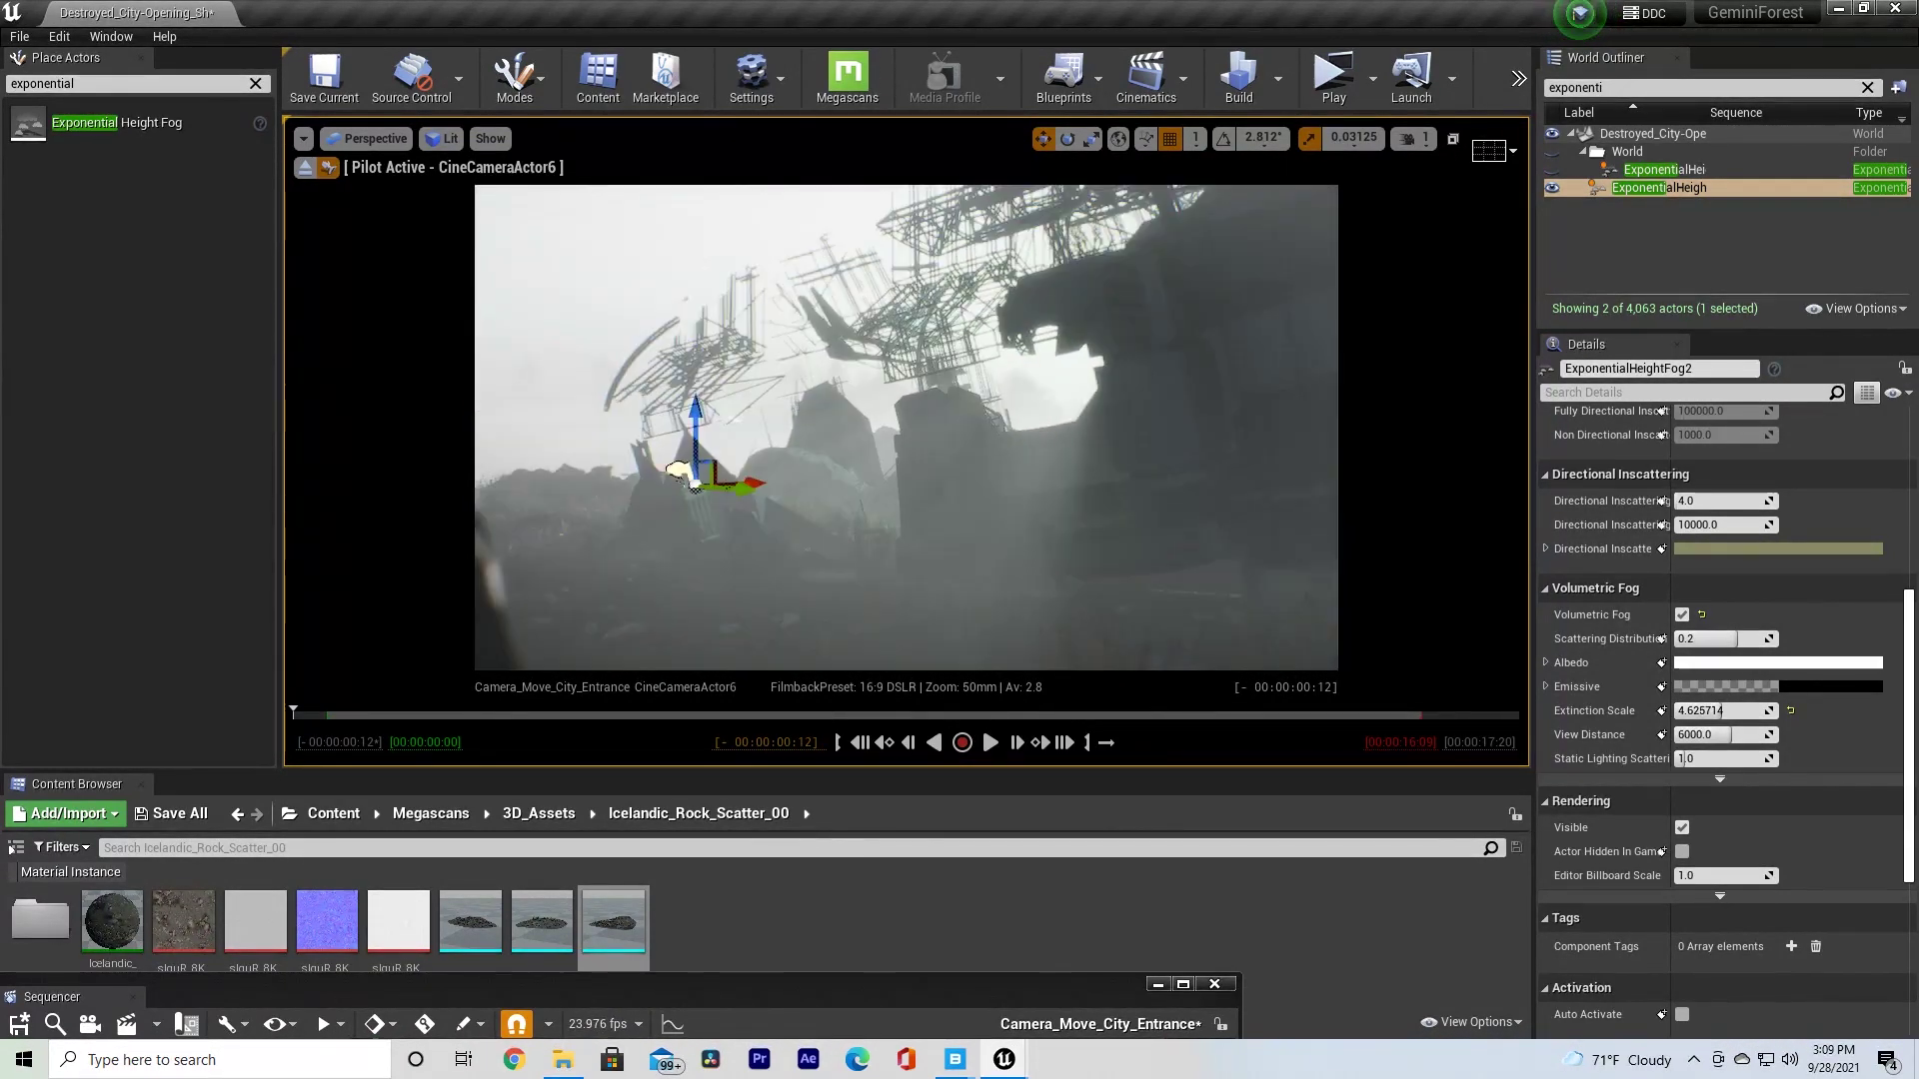
key(Delete)
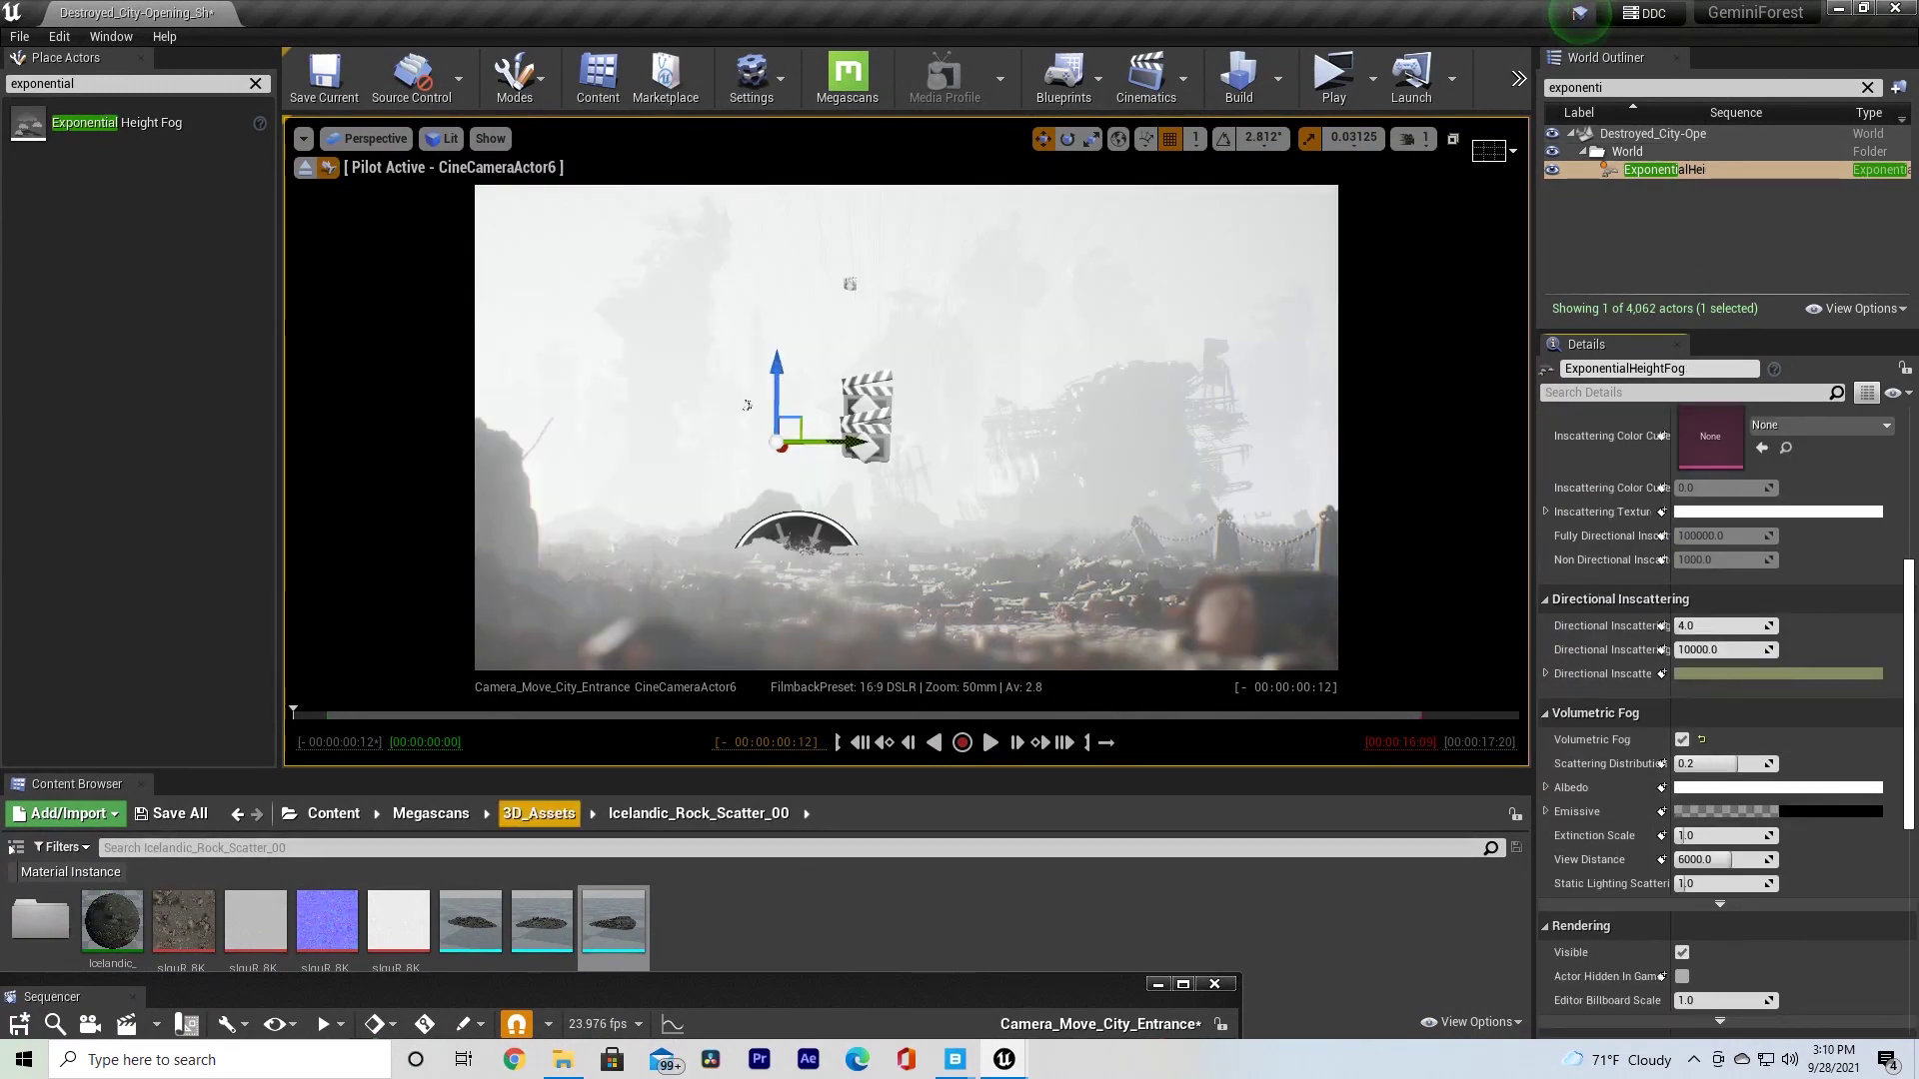
- Go up to the 3D_Assets folder and switch the viewport's view mode to Path Tracing
click(539, 814)
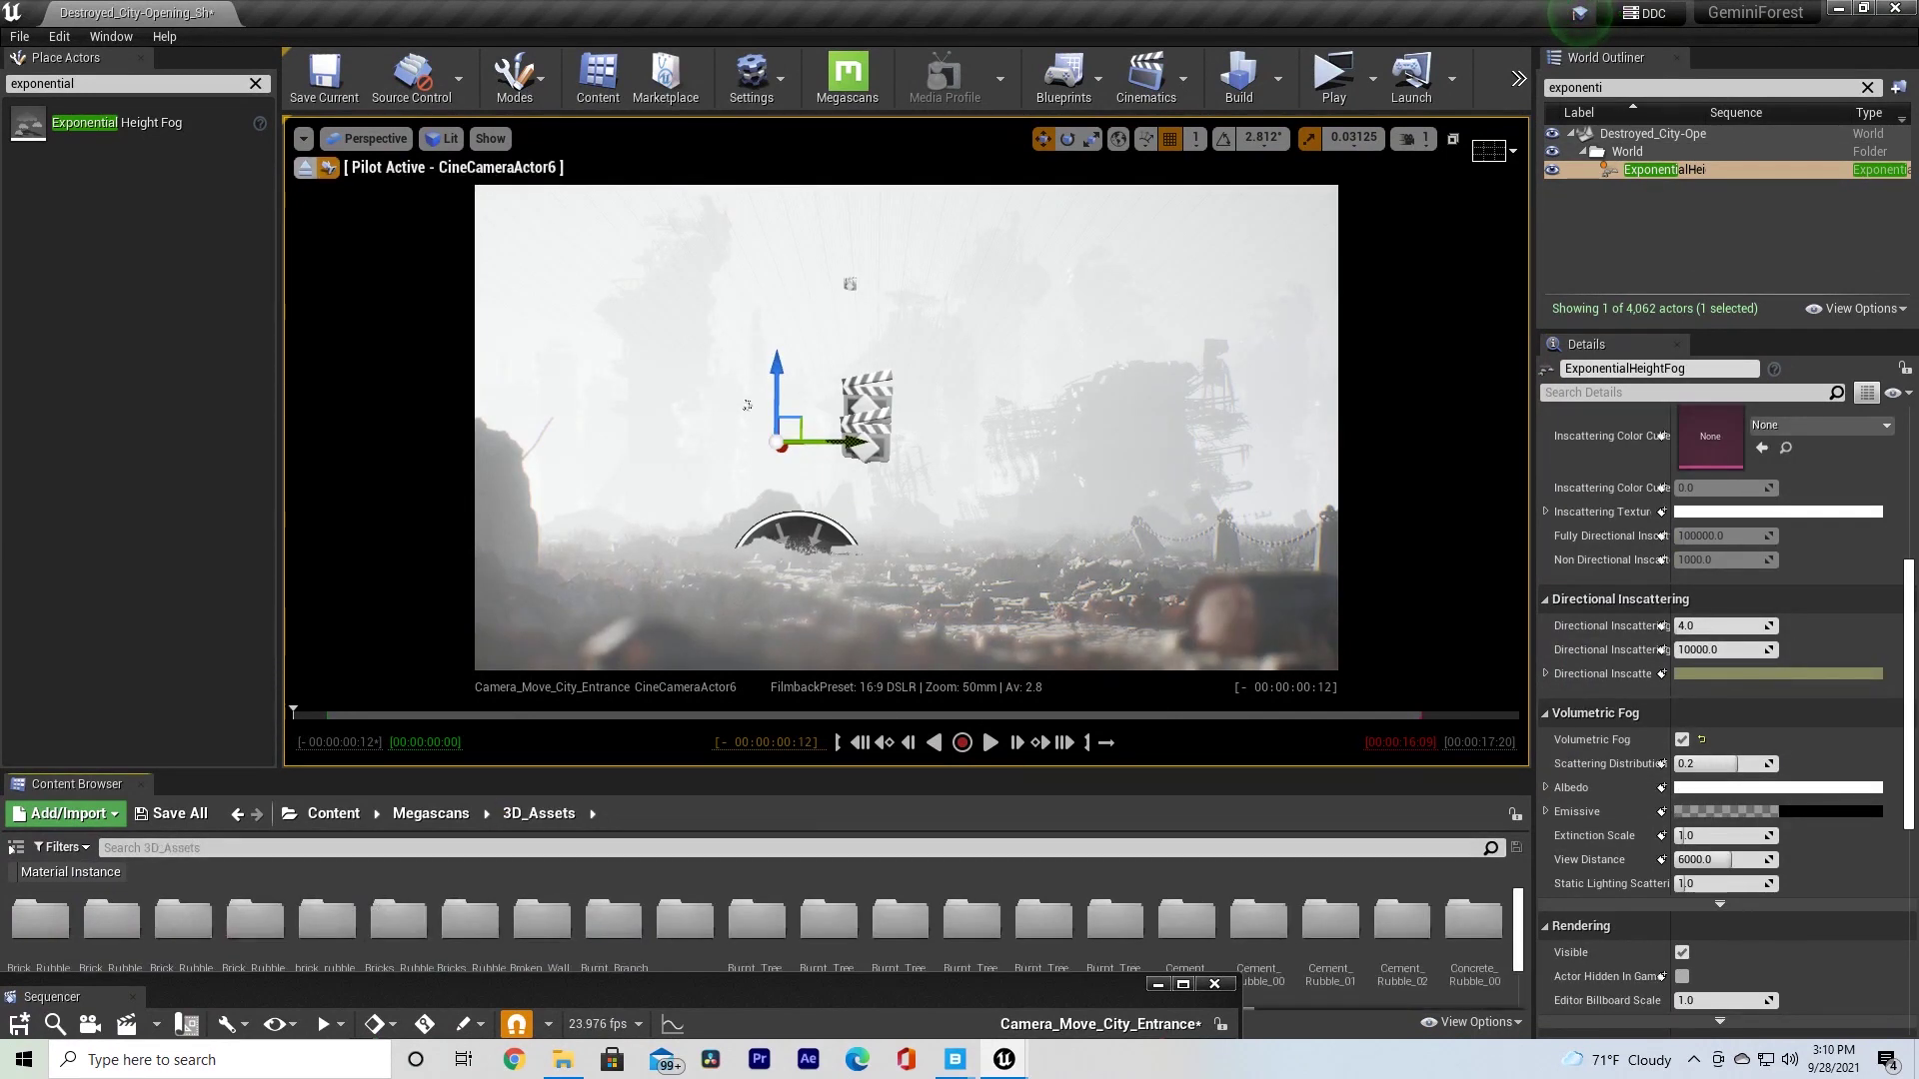
click(443, 138)
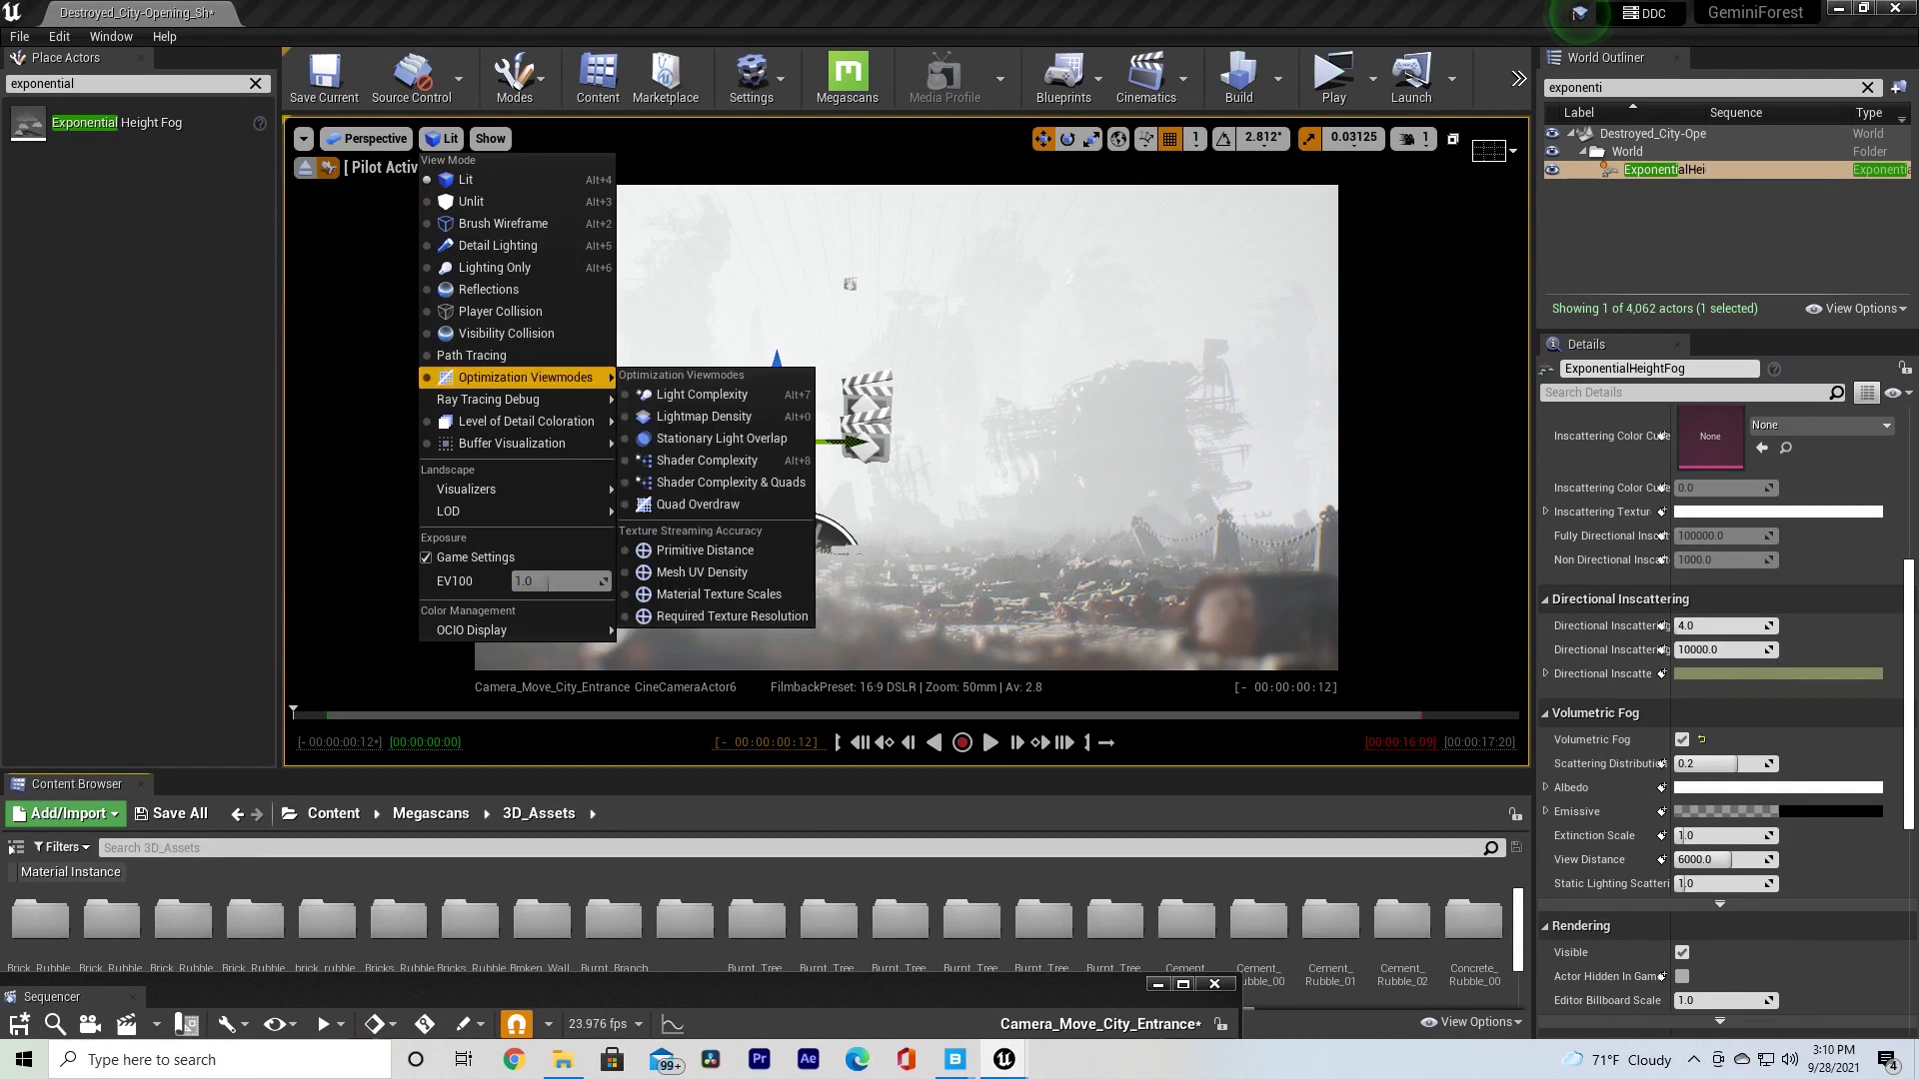
click(471, 355)
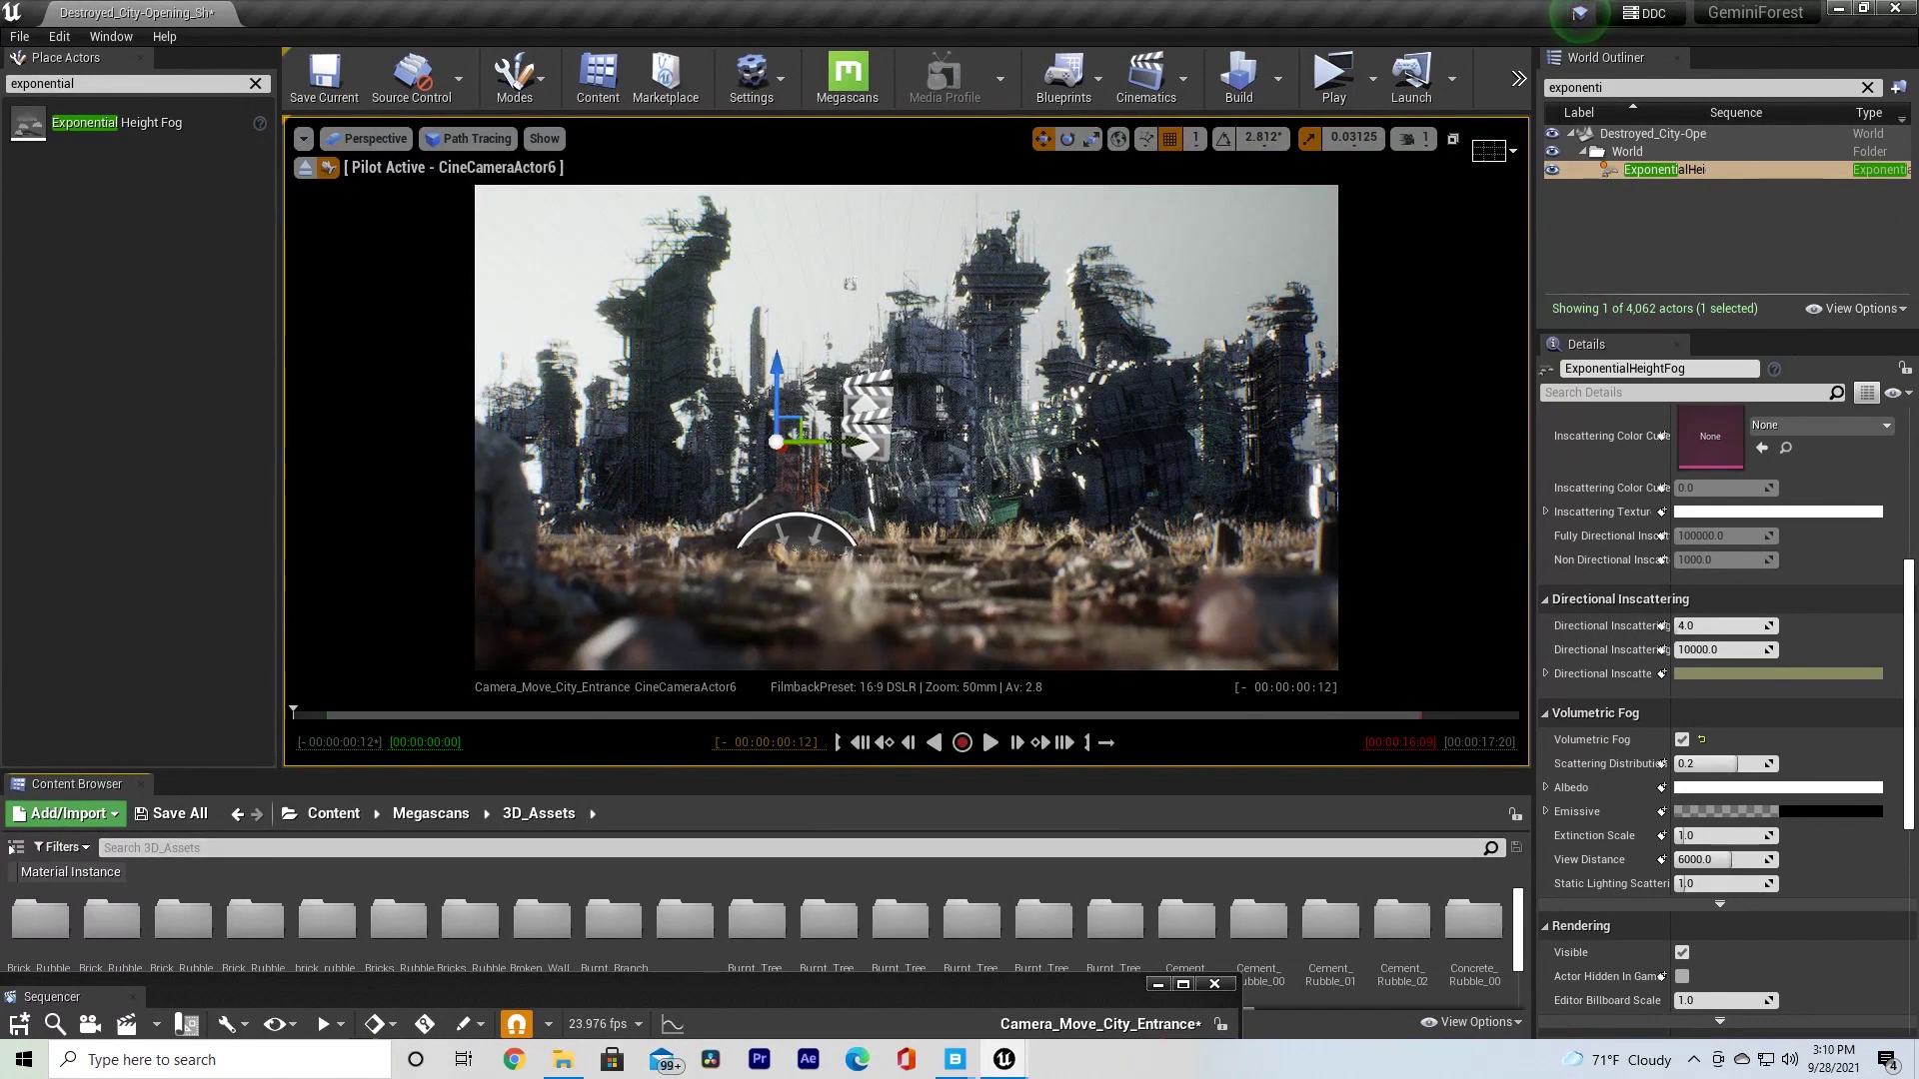
- Enlarge the Content Browser, open the Fog_Tutorial folder under Content, and clear the World Outliner's "exponenti" filter
drag(1042, 981, 1040, 993)
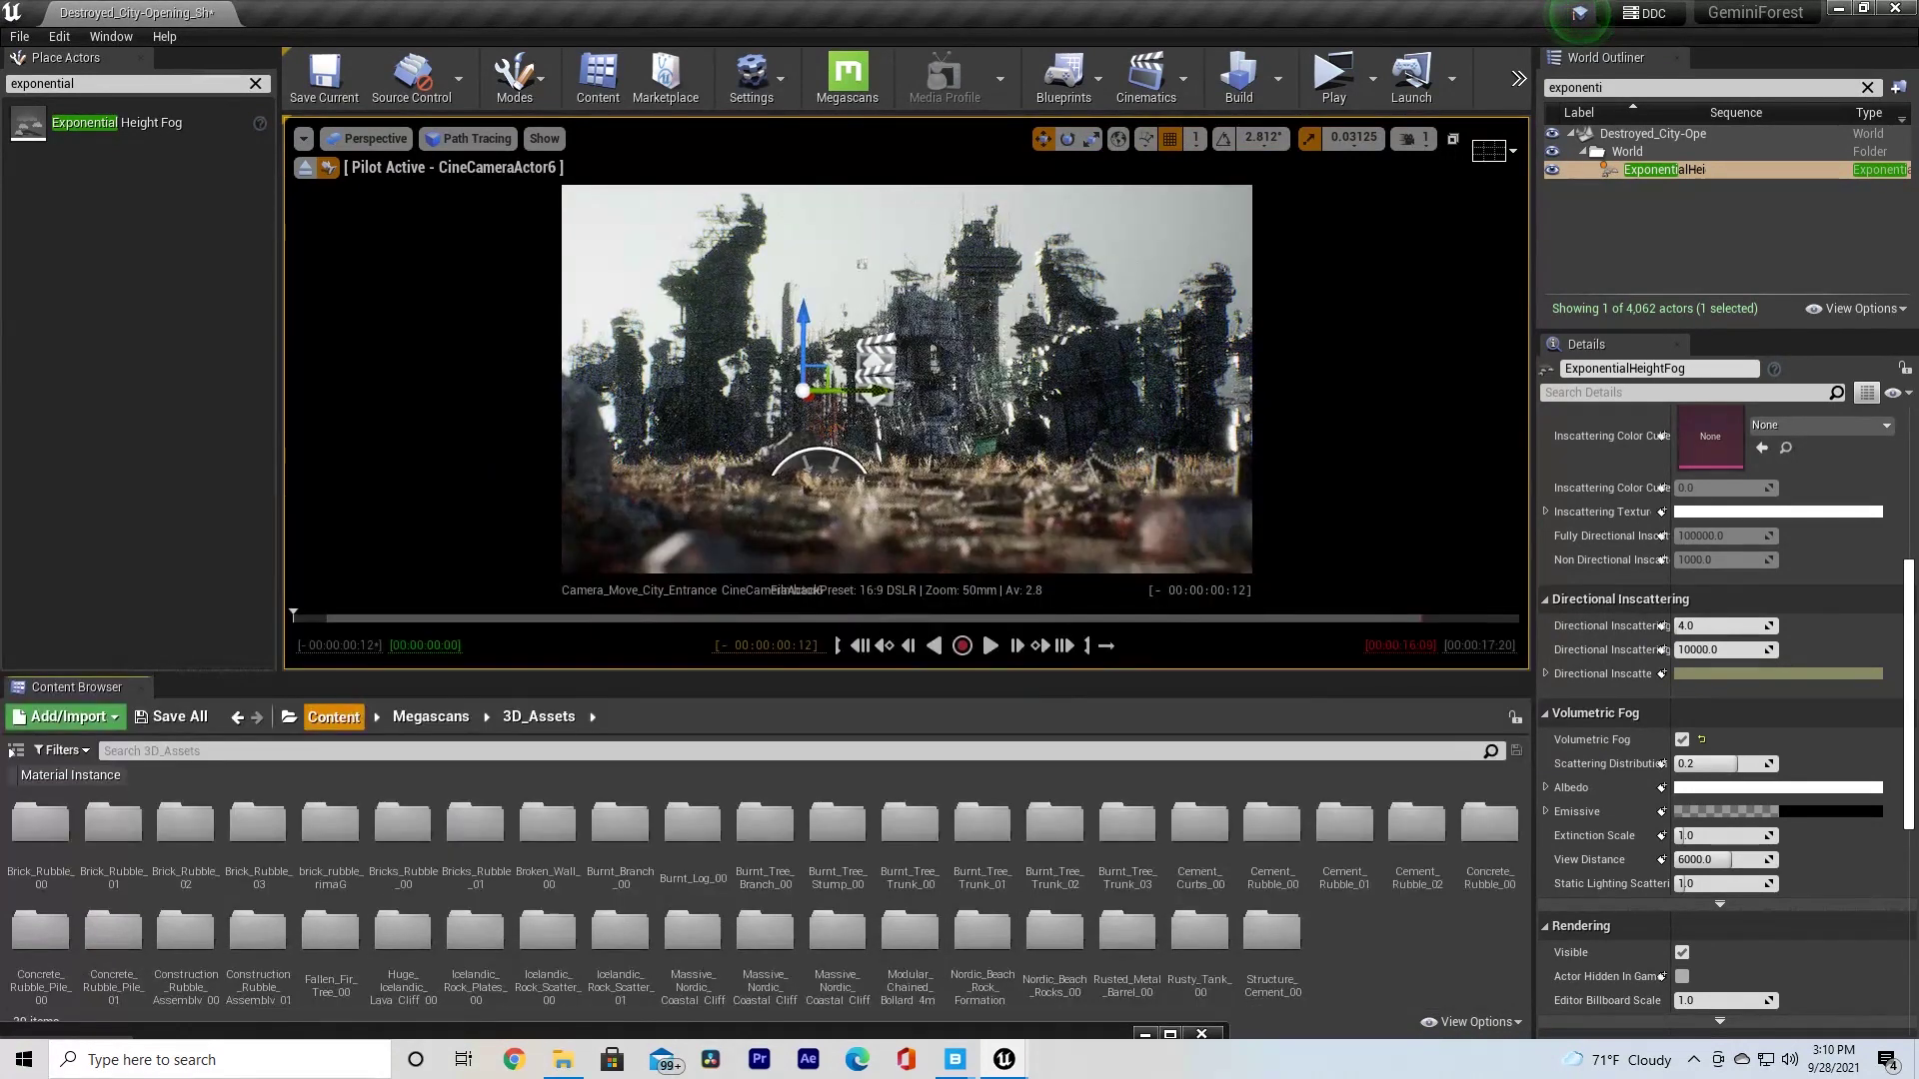
click(333, 716)
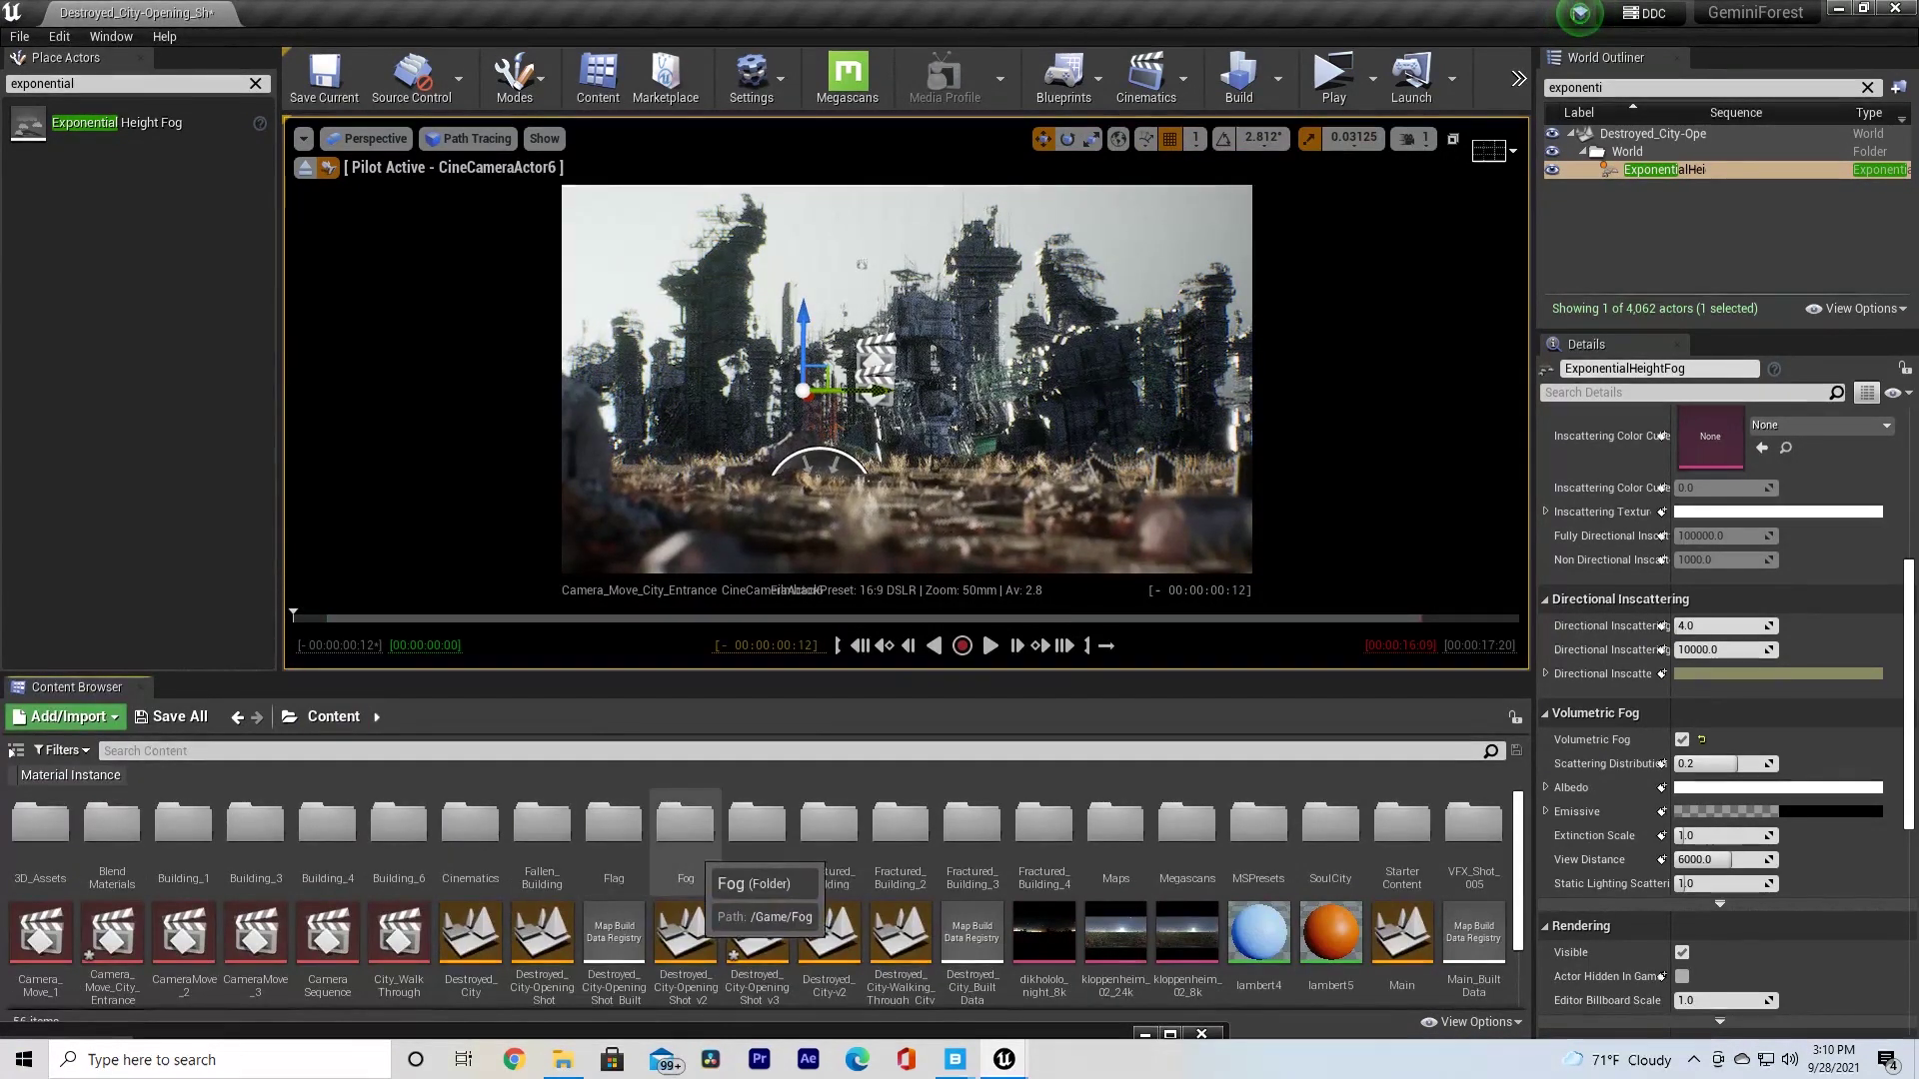
double_click(757, 827)
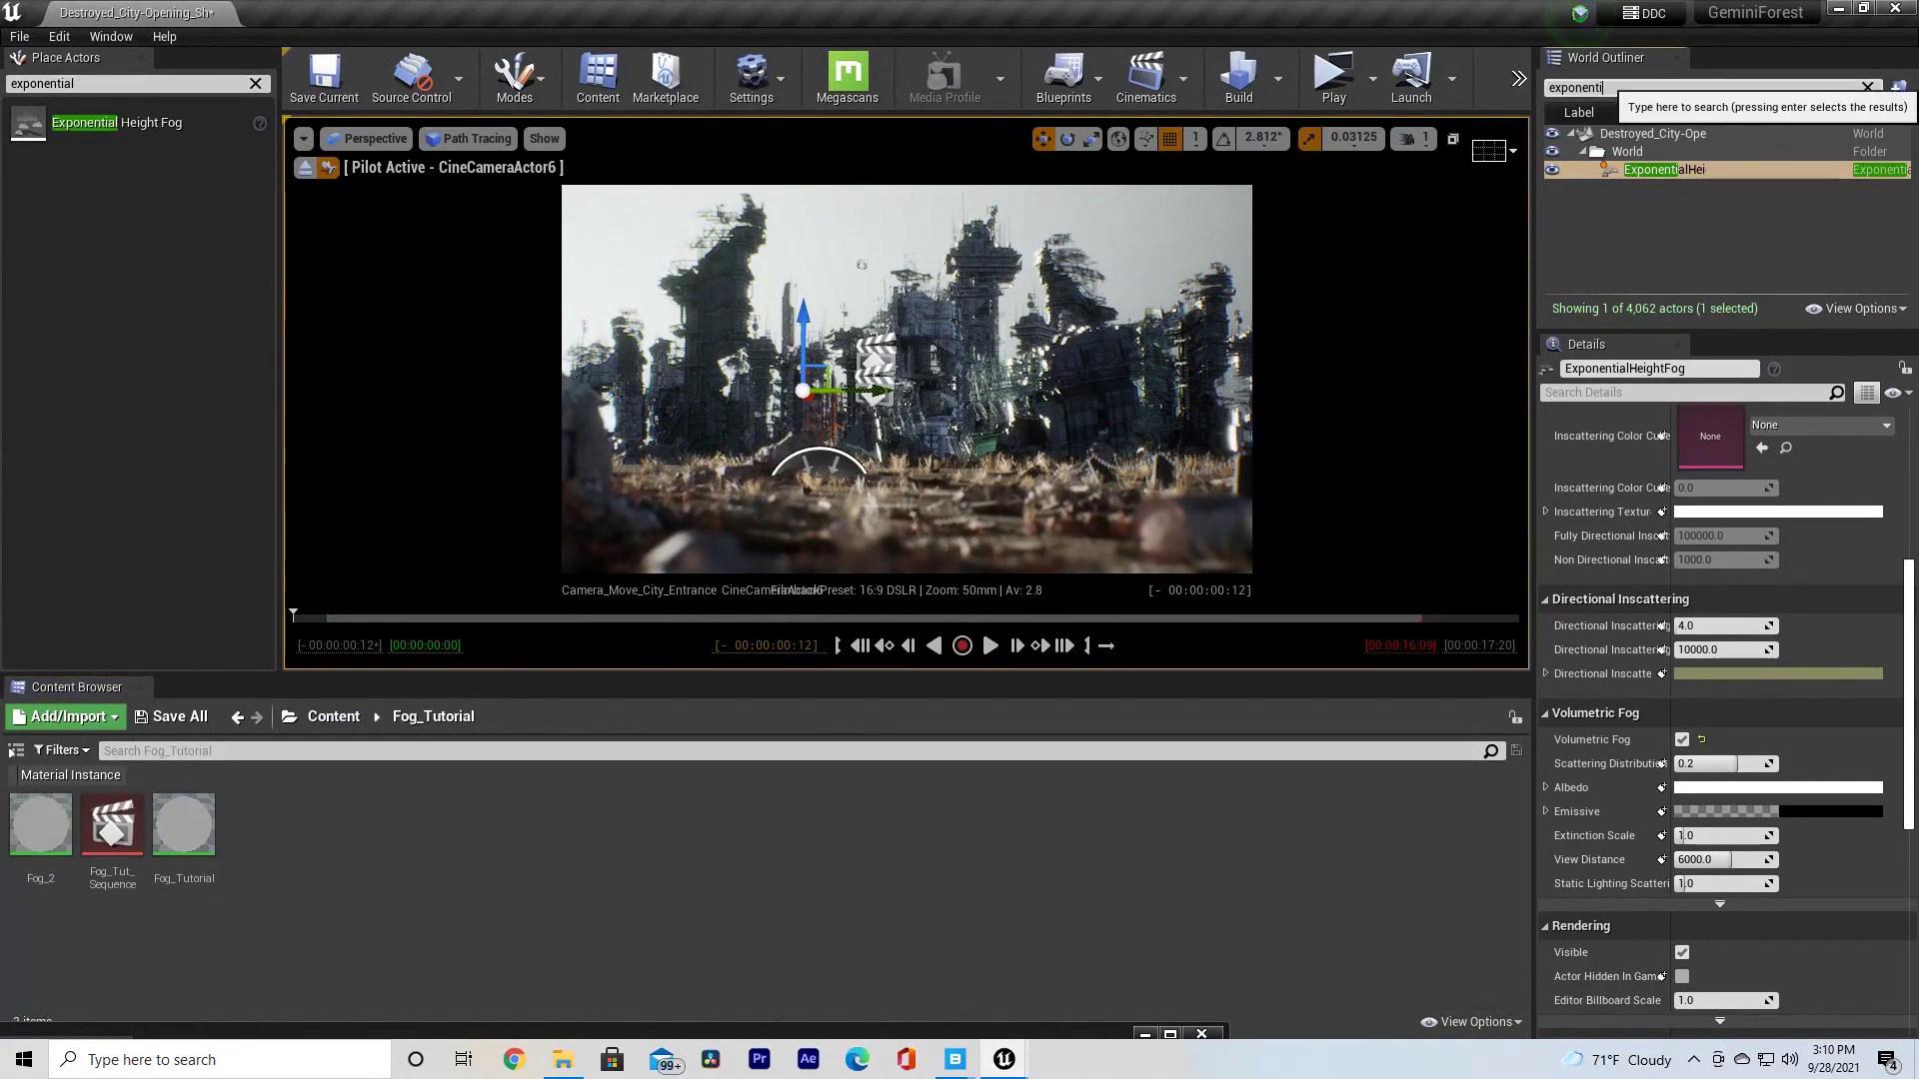
drag(1606, 87, 1455, 98)
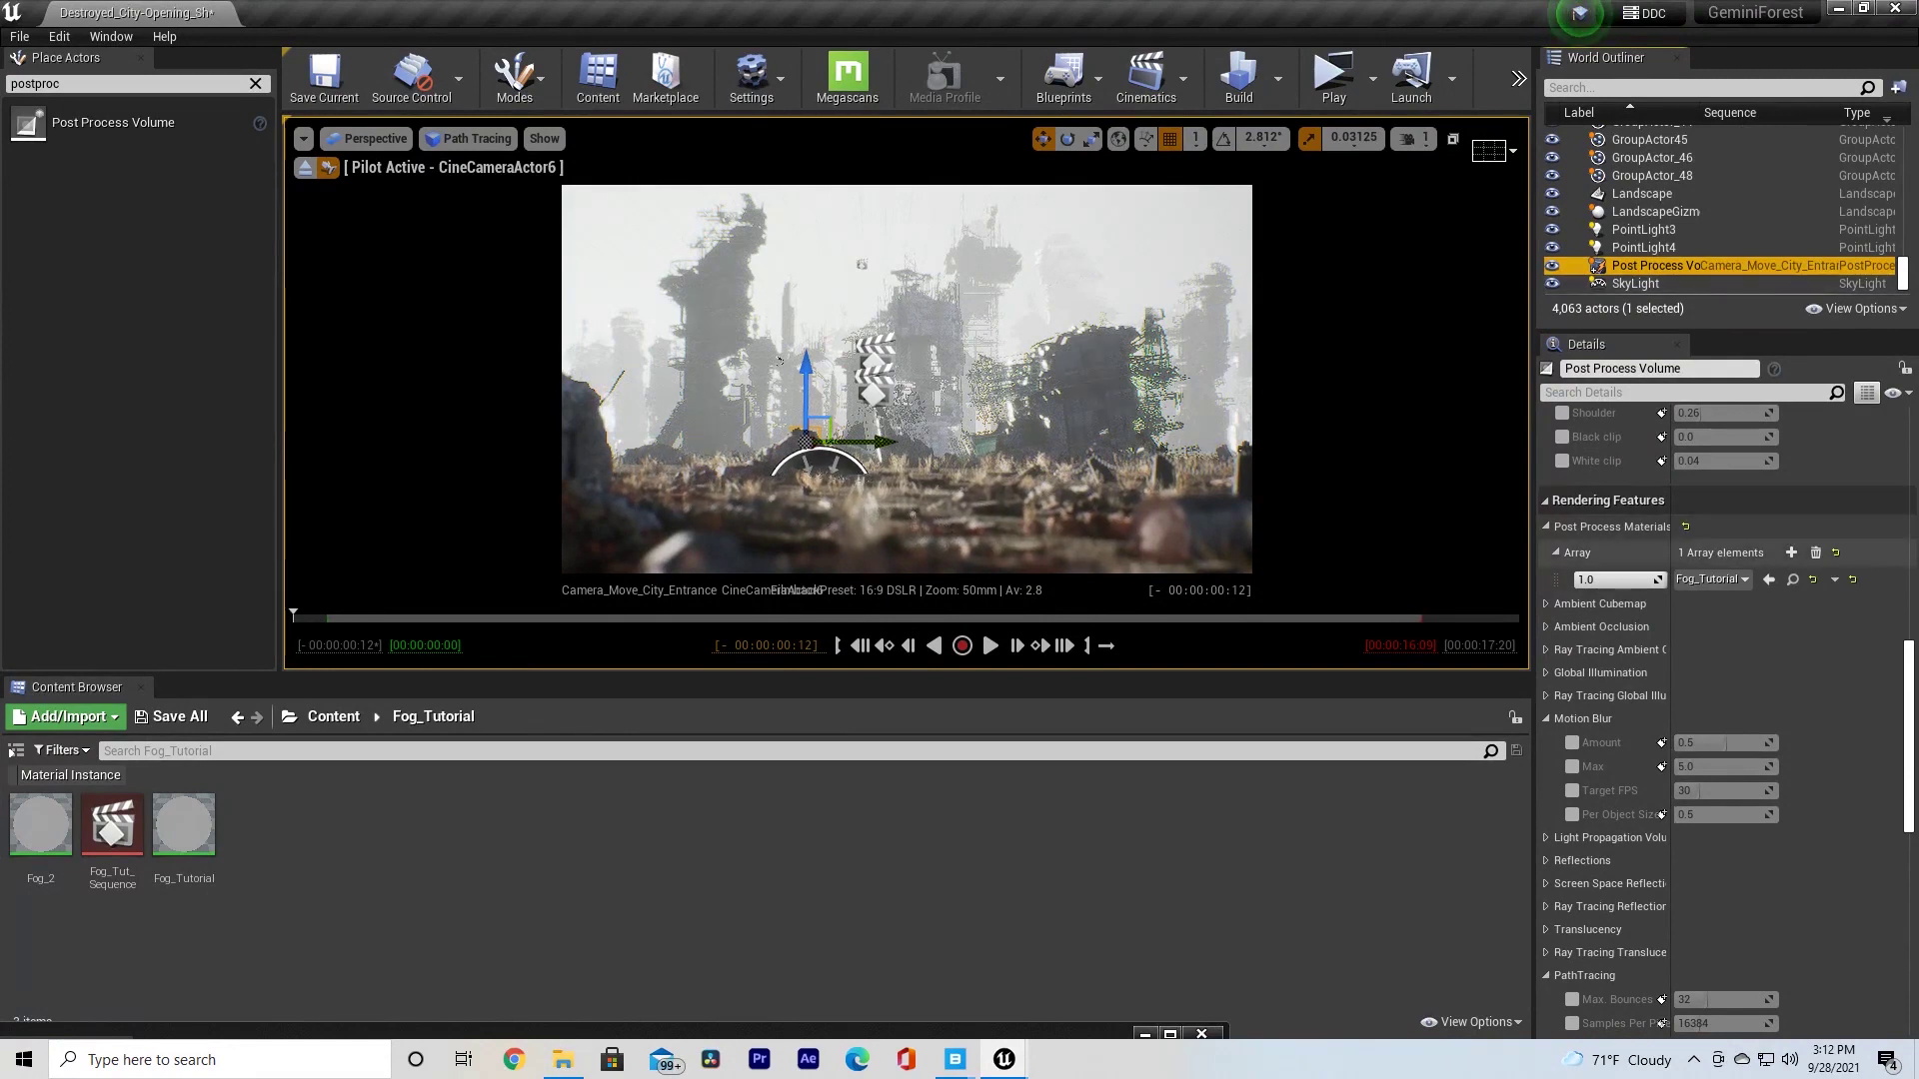
- Open the Fog_Tutorial material, move its editor clear of the viewport to review the Depth Fade graph, and close it
double_click(184, 825)
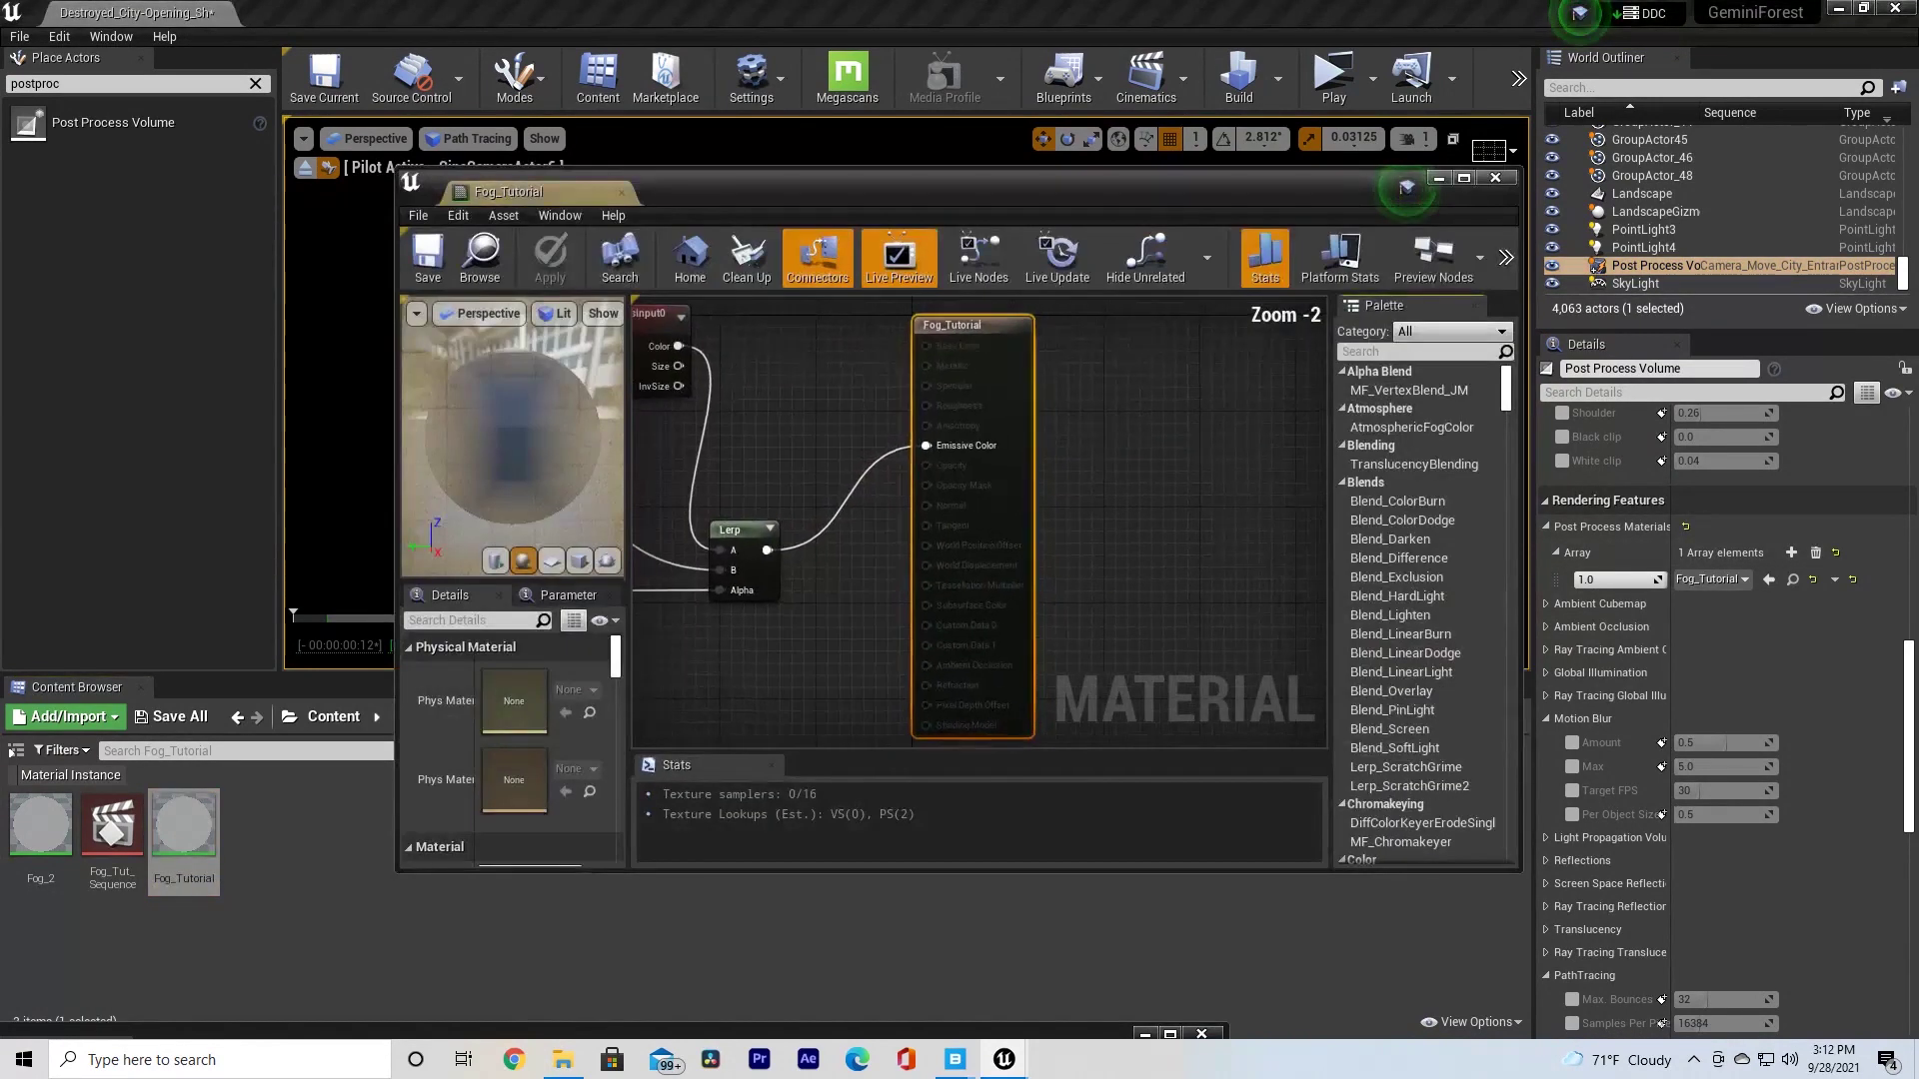
drag(1141, 230, 676, 431)
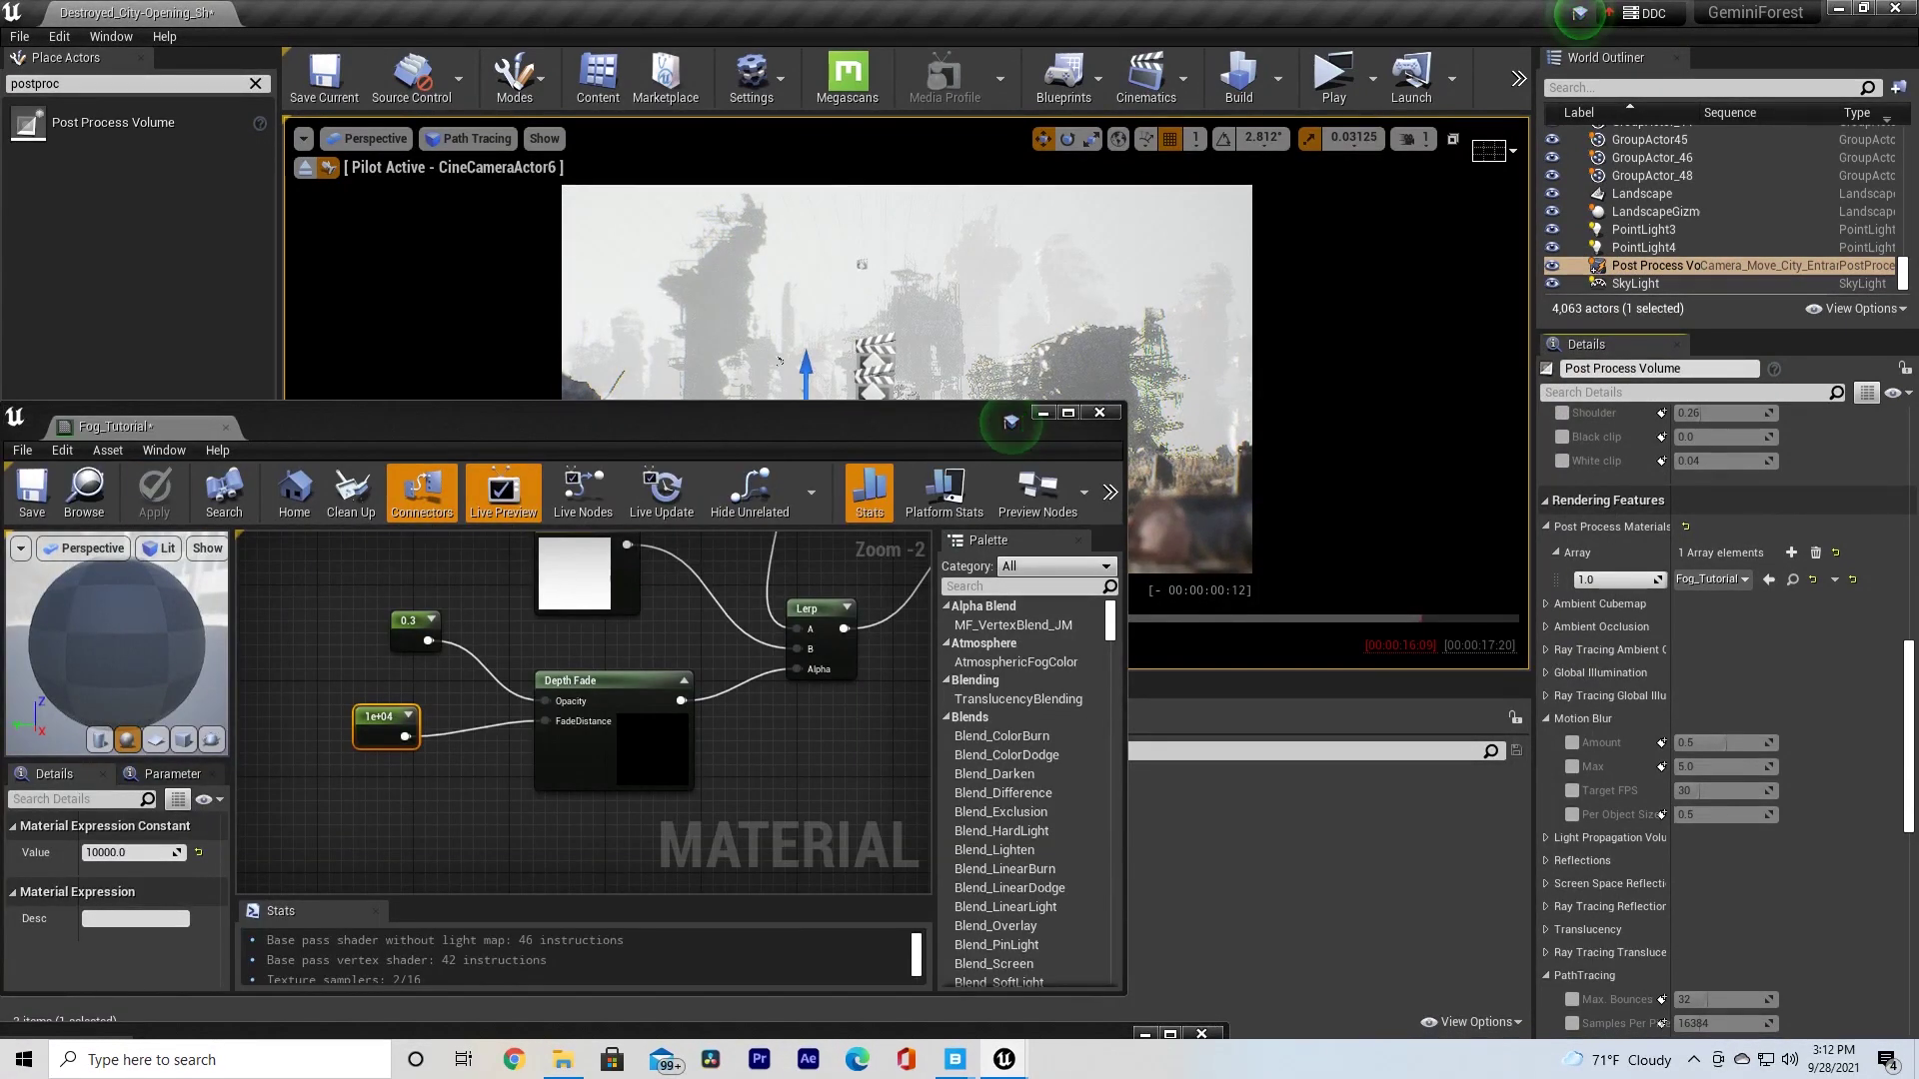
click(1099, 413)
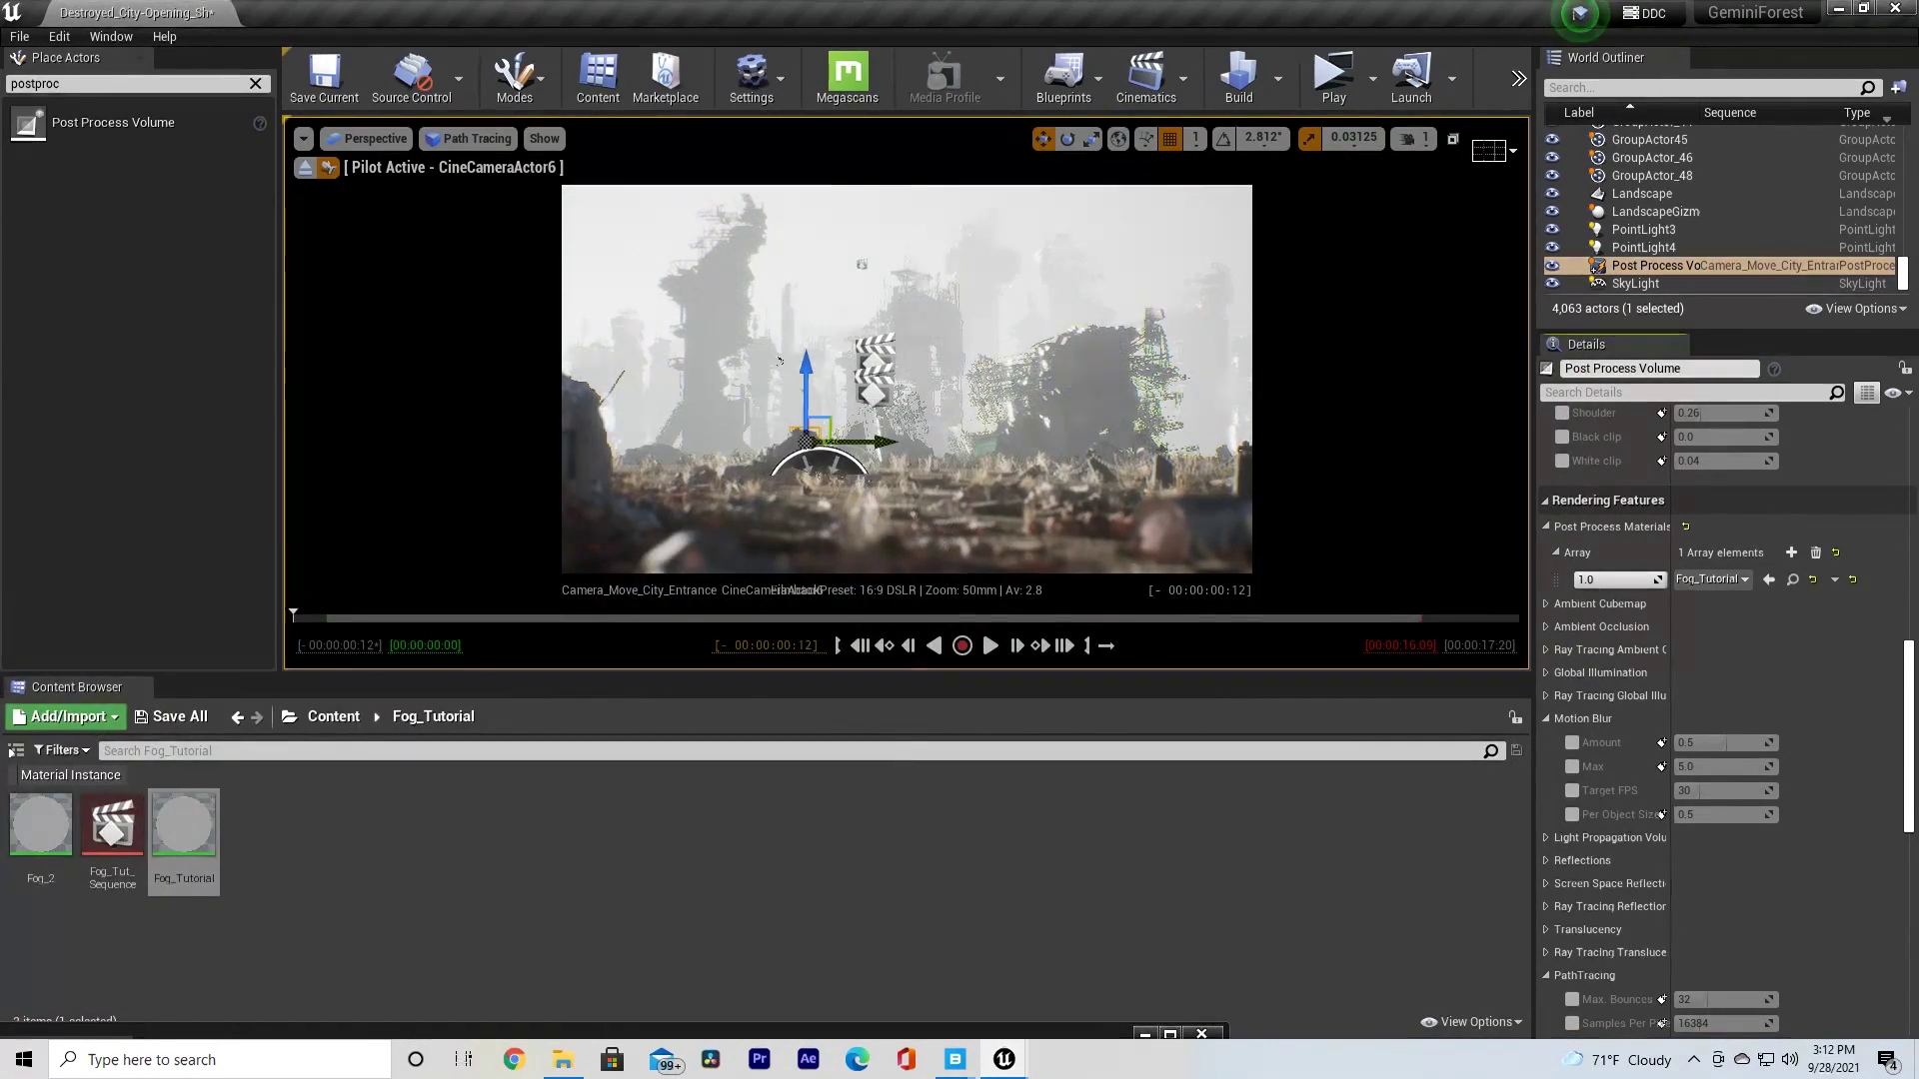
- Turn the piloted CineCameraActor6 slightly left to preview the post process fog across the city
right_drag(779, 399, 773, 399)
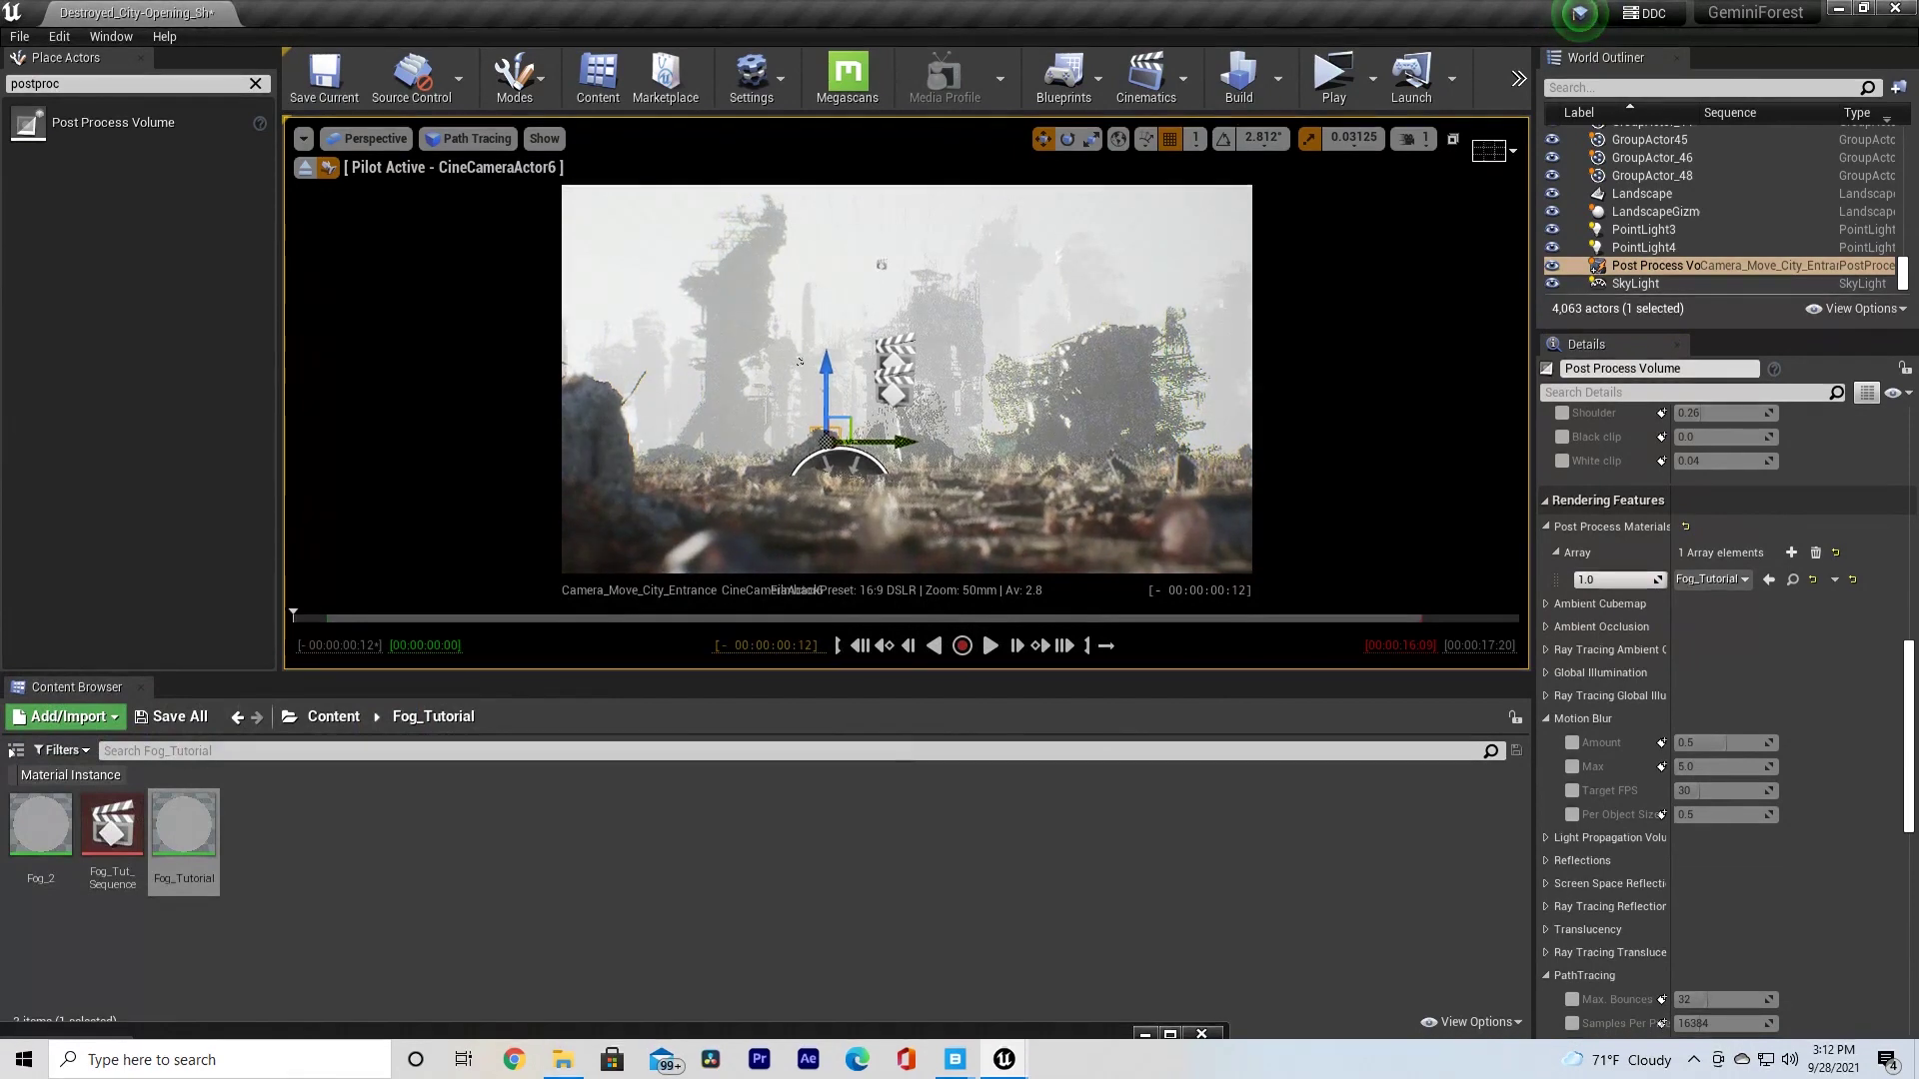
drag(800, 361, 828, 349)
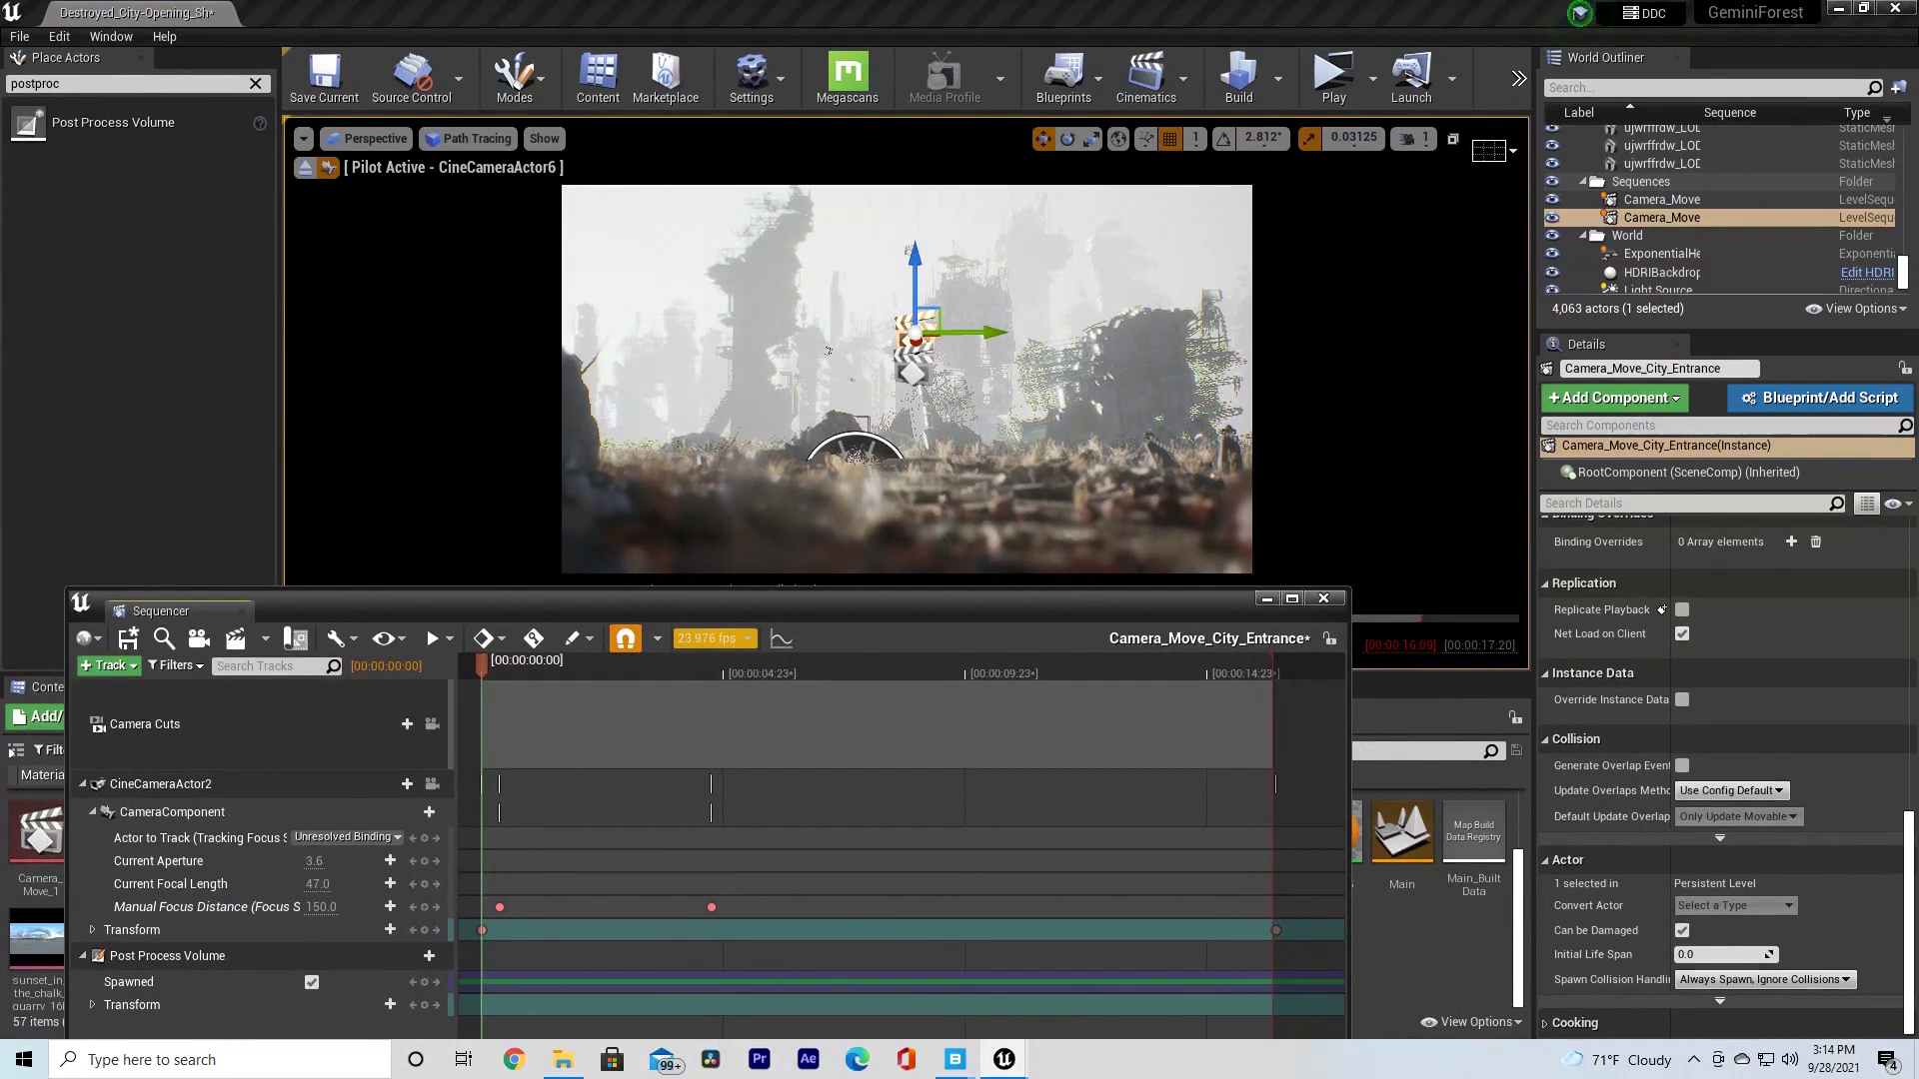
- Review the display rate options of the Camera_Move_City_Entrance sequence
click(714, 638)
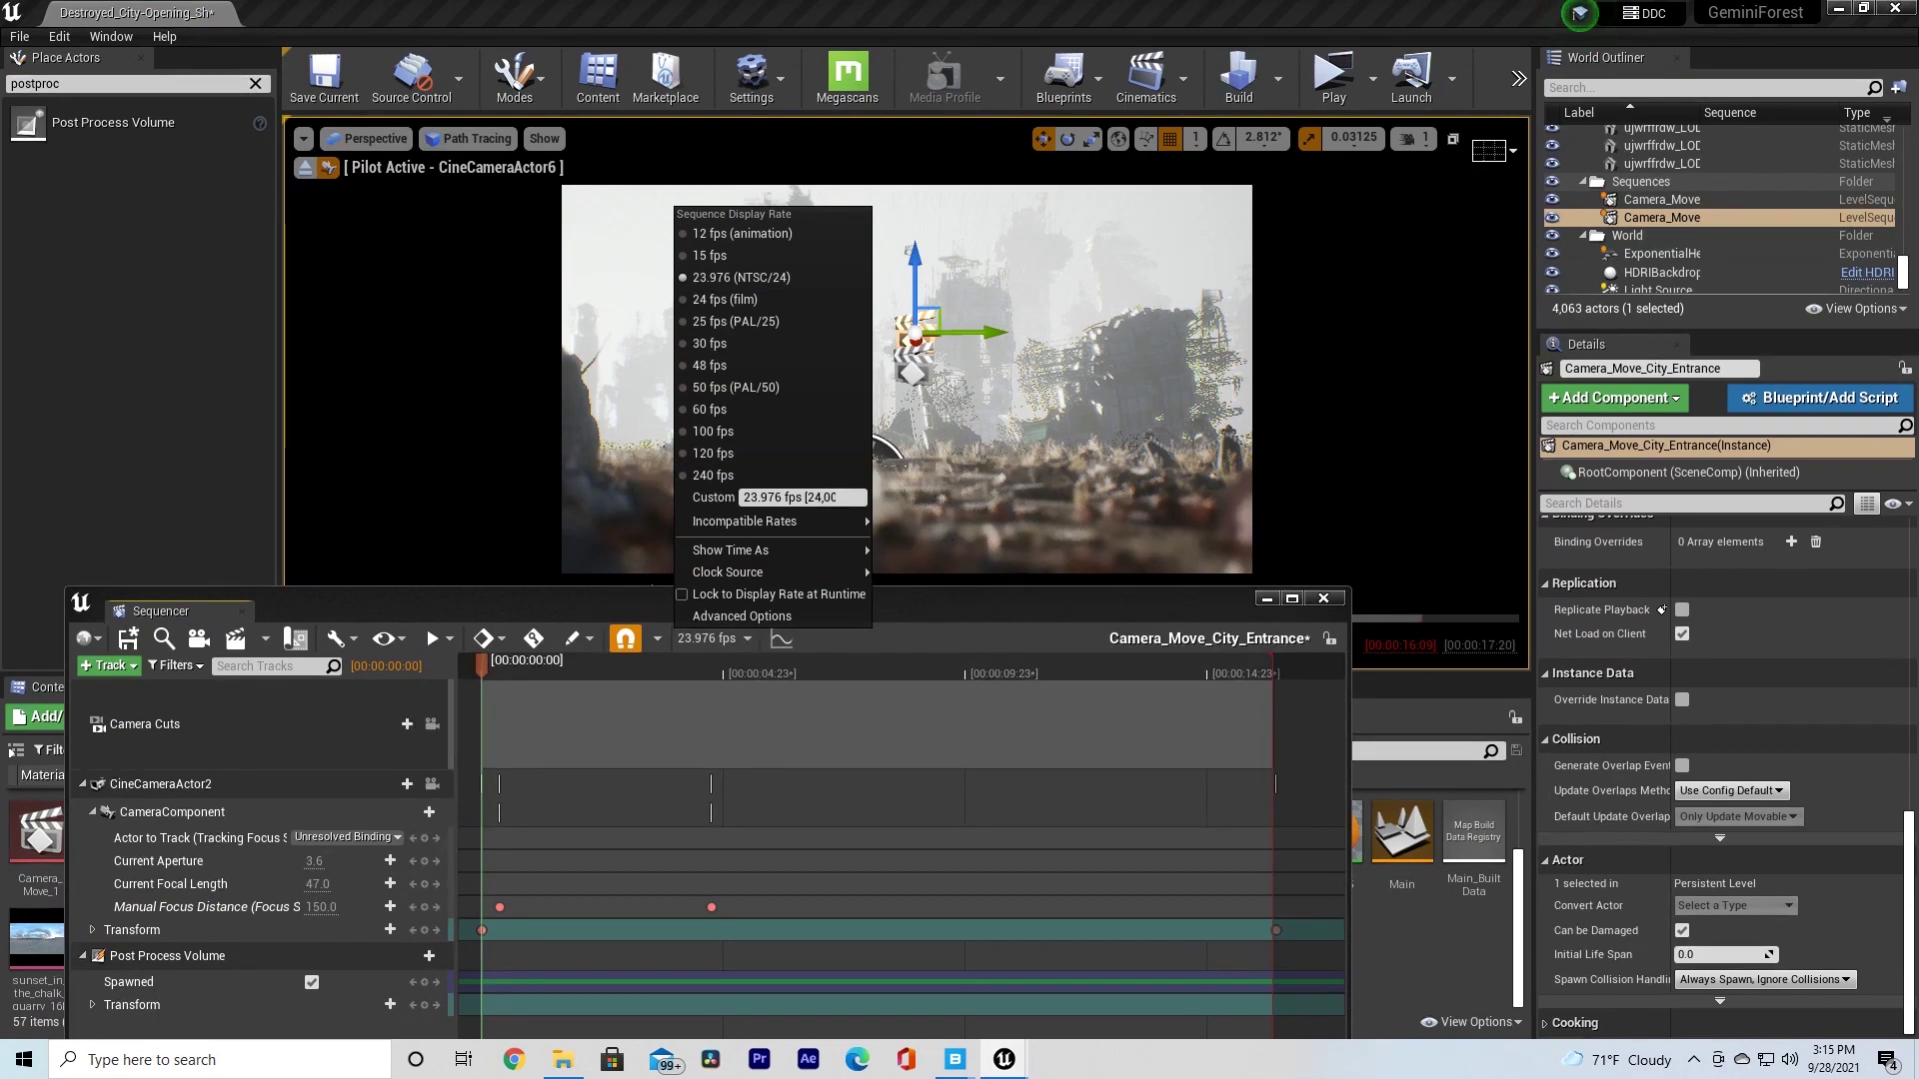
key(Escape)
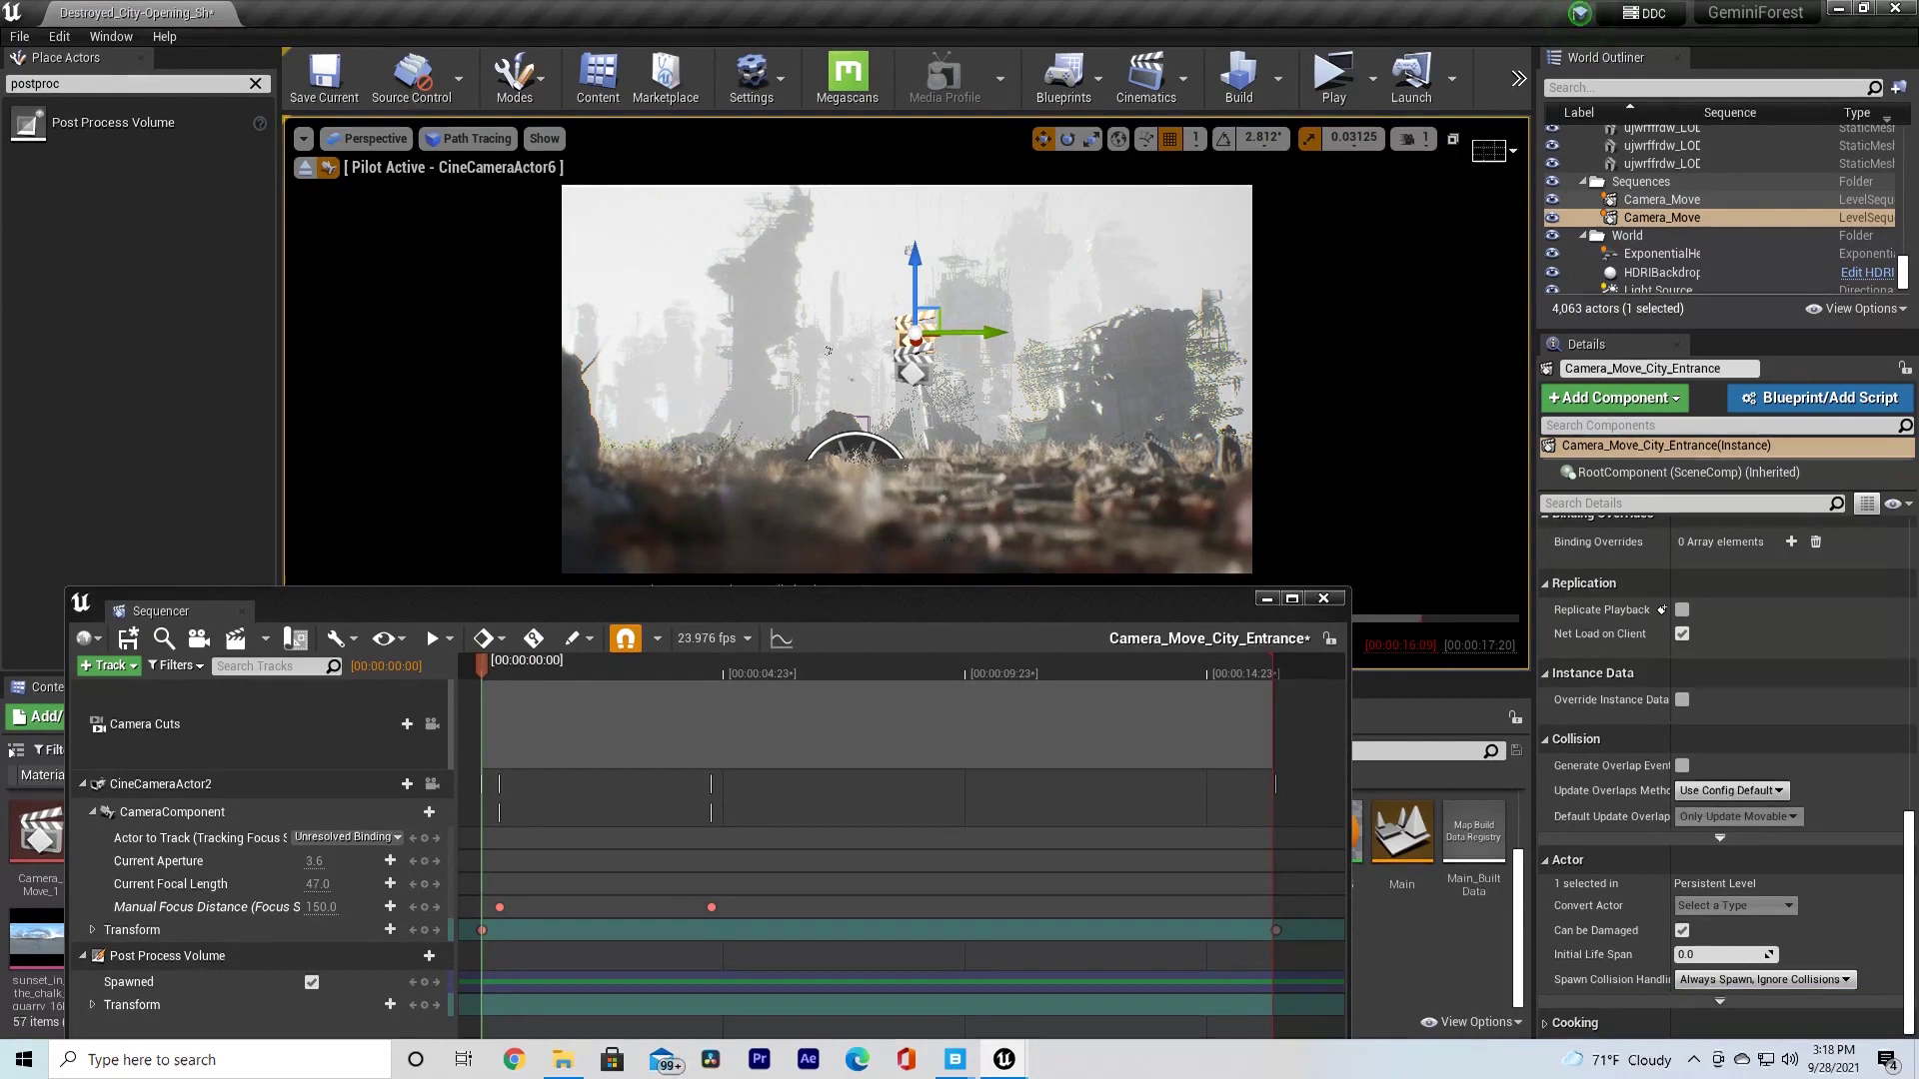
- Move the Sequencer window clear of the viewport and scrub the sequence back to 00:00:01:08
drag(951, 611, 937, 900)
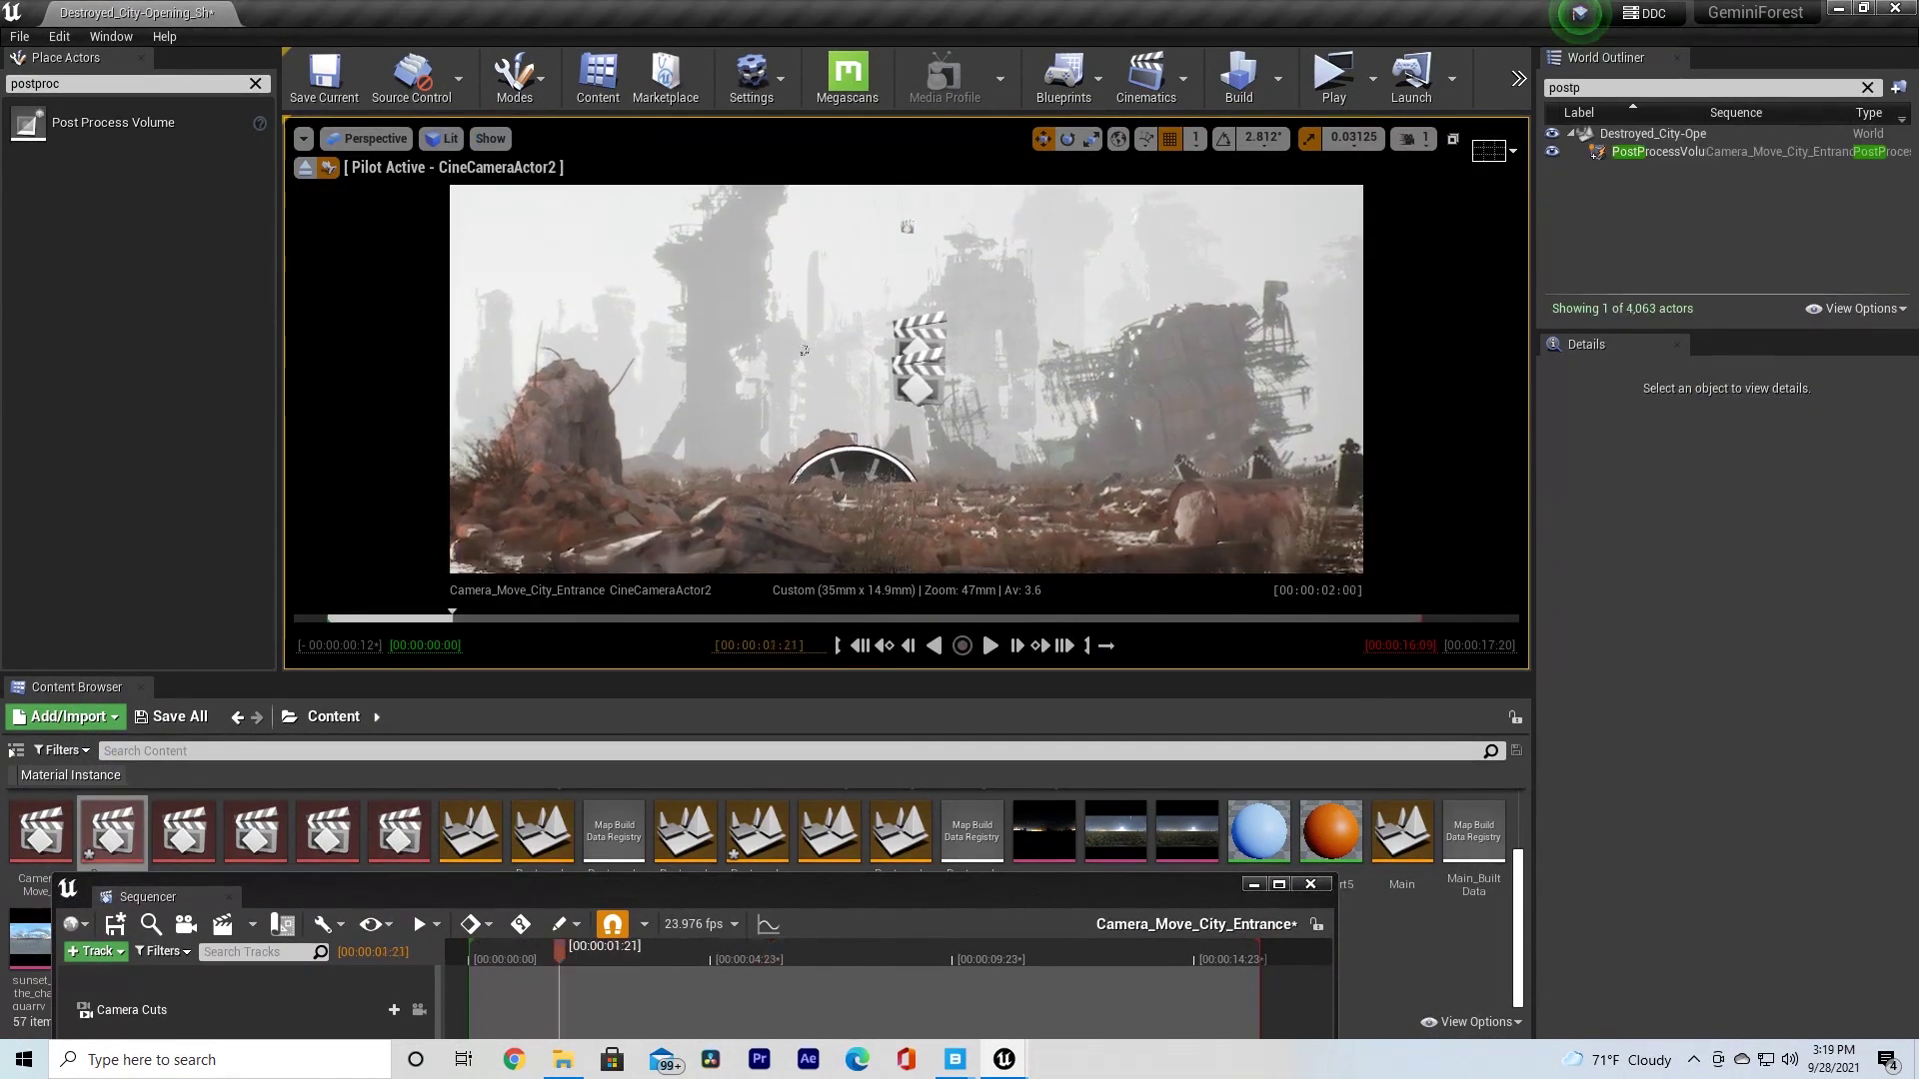
drag(559, 949, 532, 949)
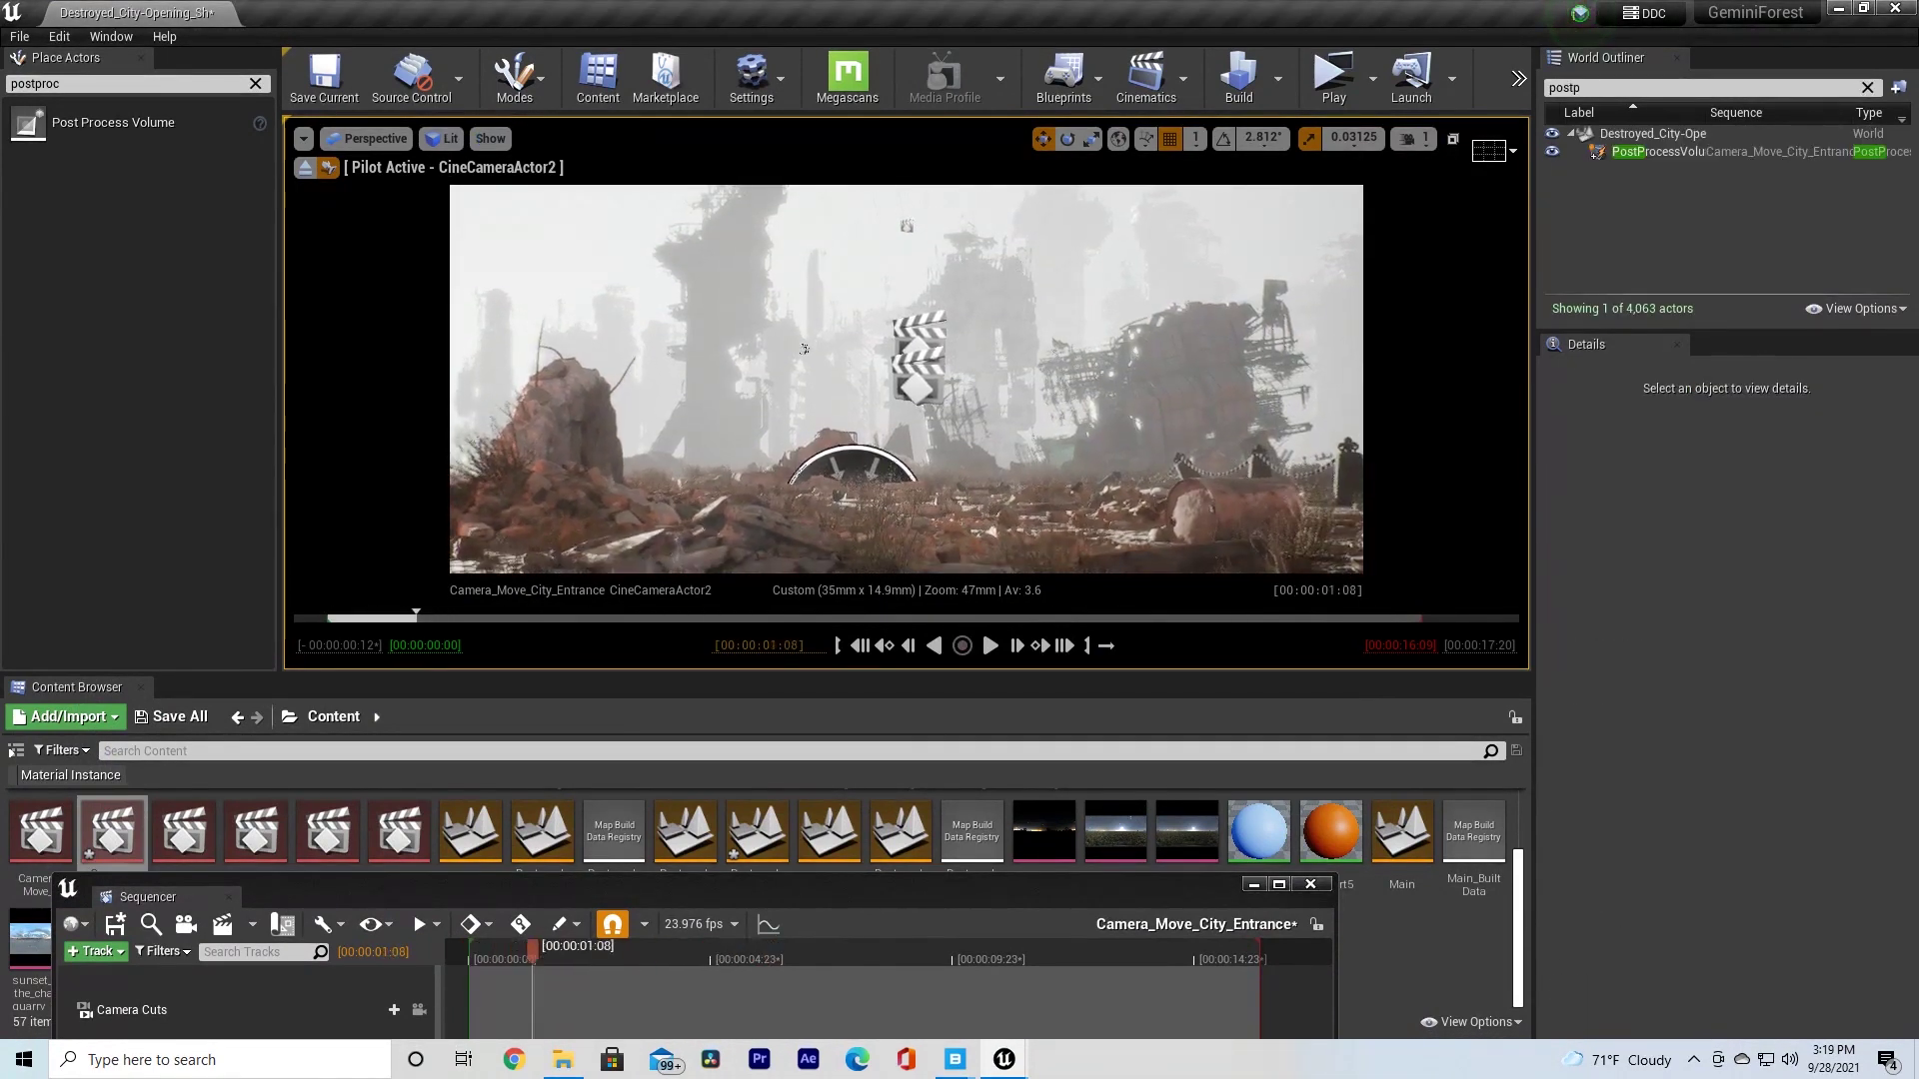
- Select the foreground rubble, foliage, rusted barrel and chained bollard in turn to inspect the assets used in the shot
click(574, 430)
click(748, 530)
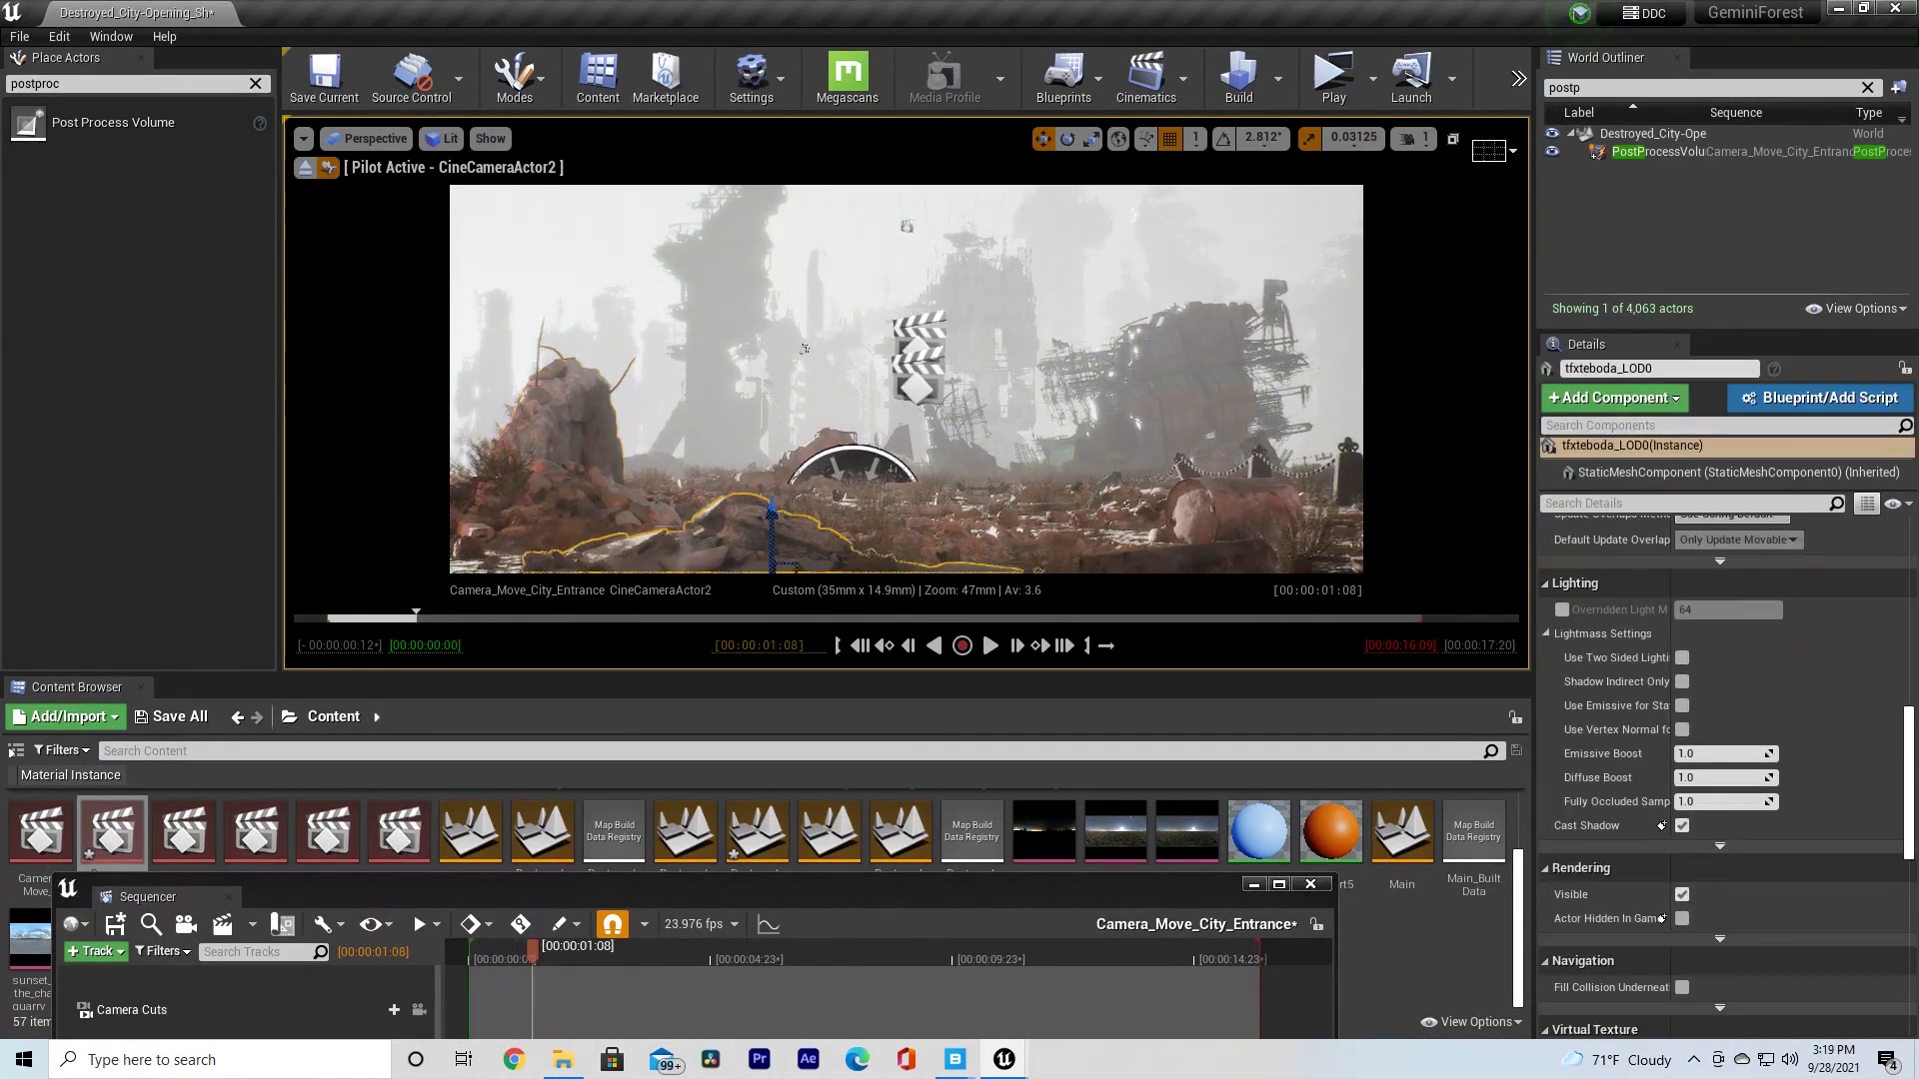
click(999, 520)
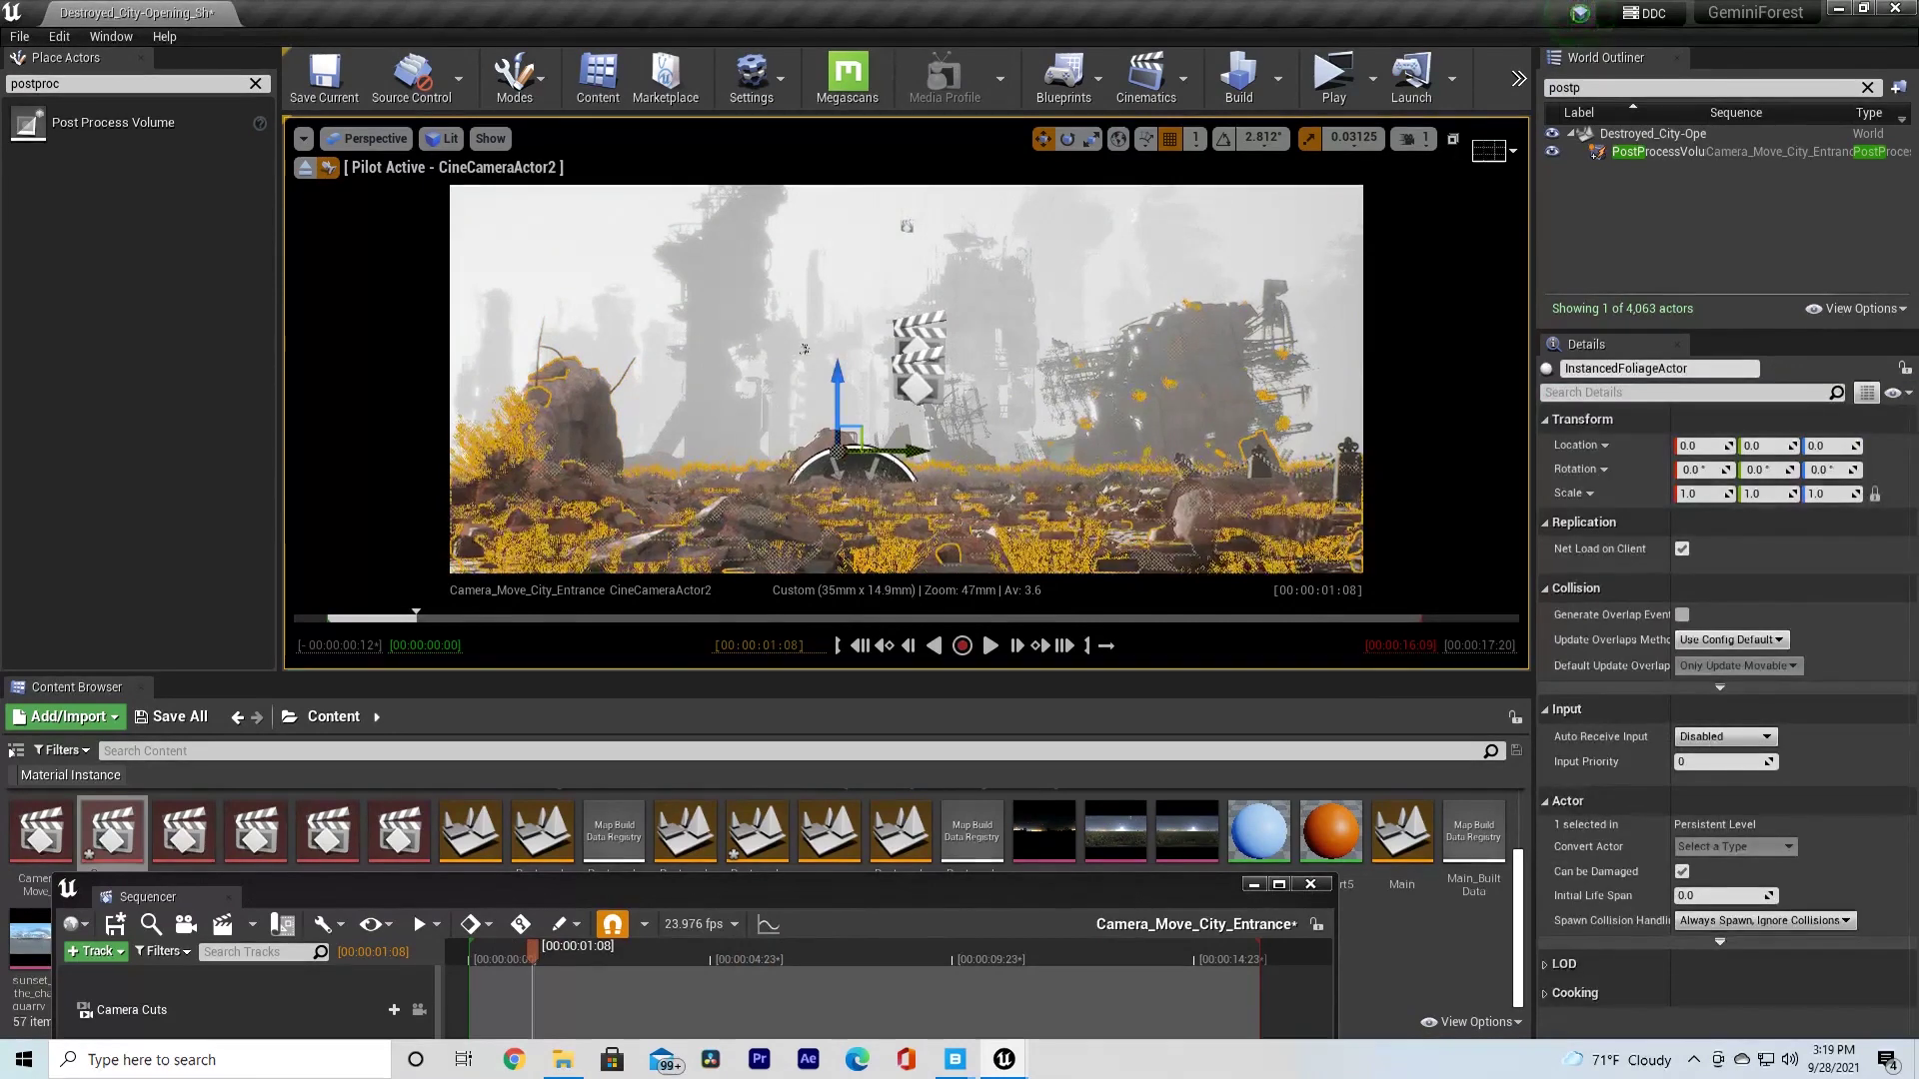
click(1060, 544)
click(1221, 515)
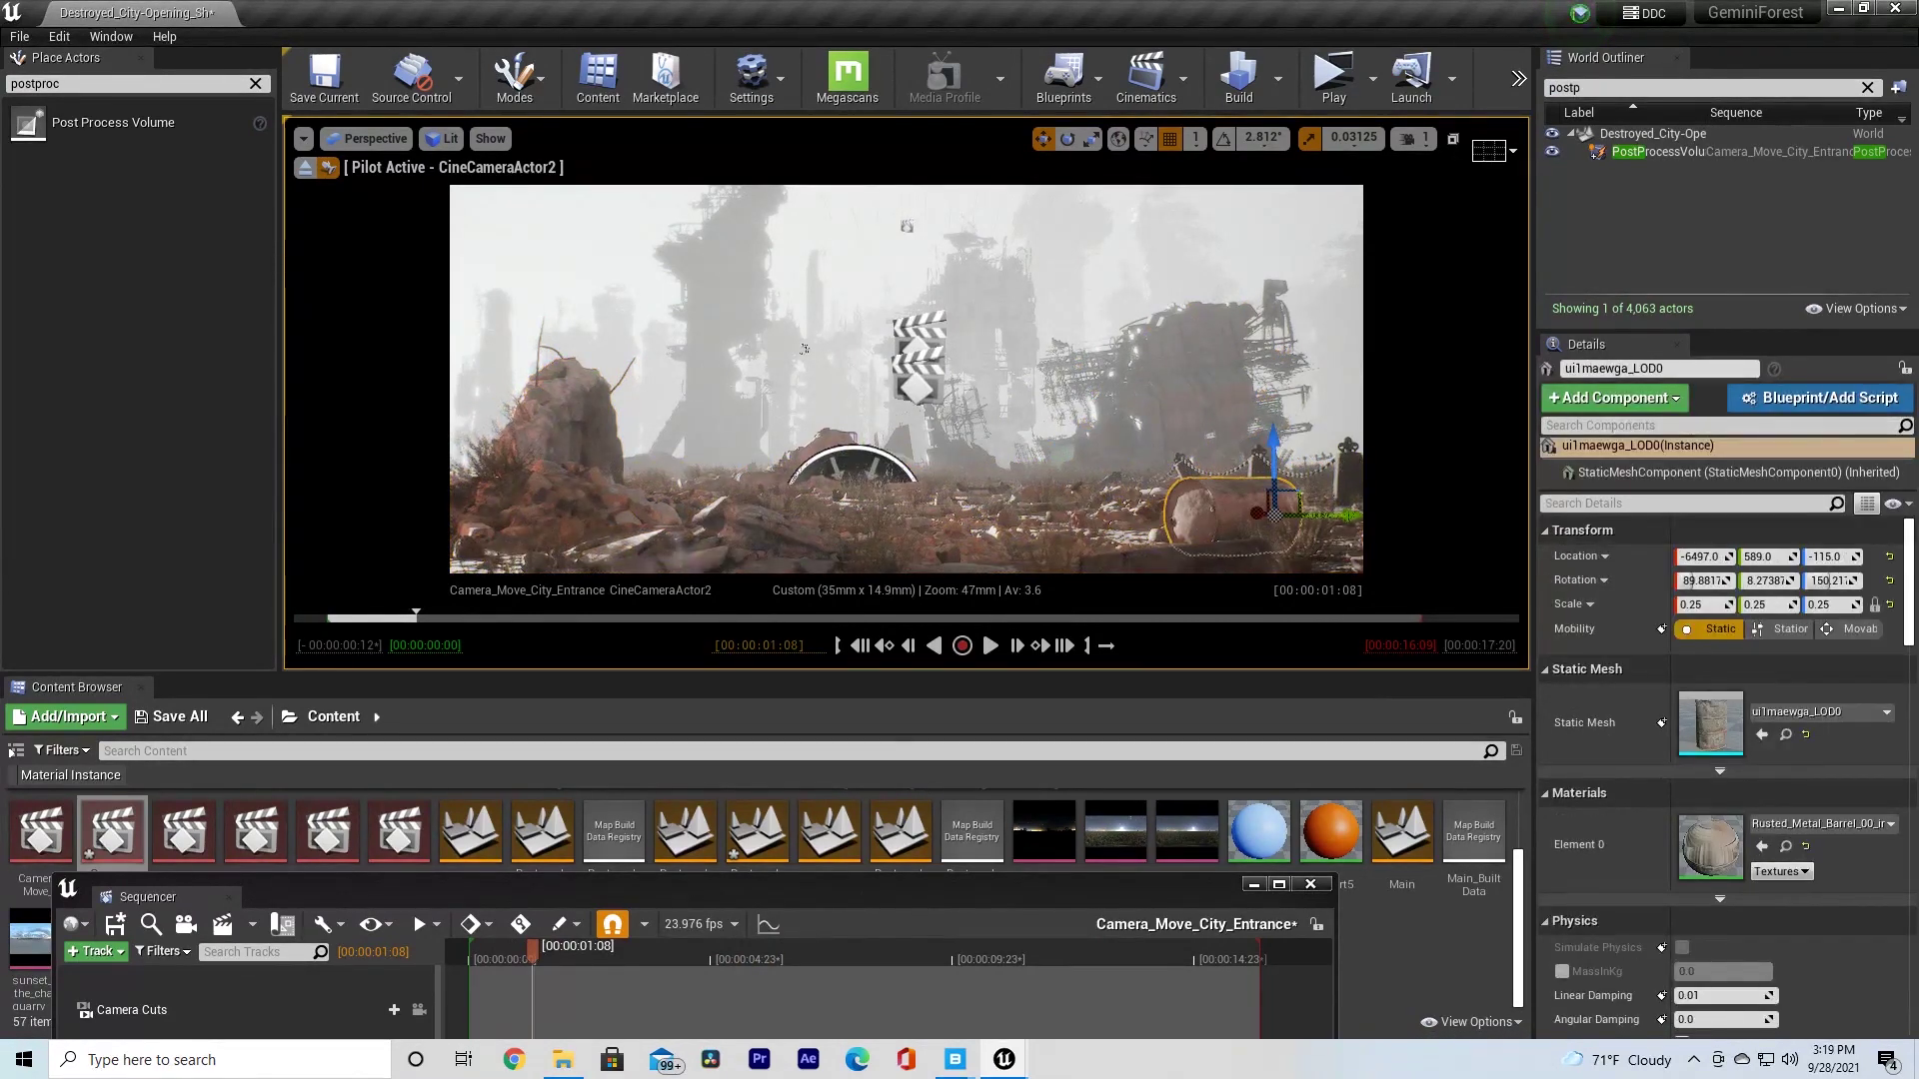
click(1130, 478)
click(1344, 465)
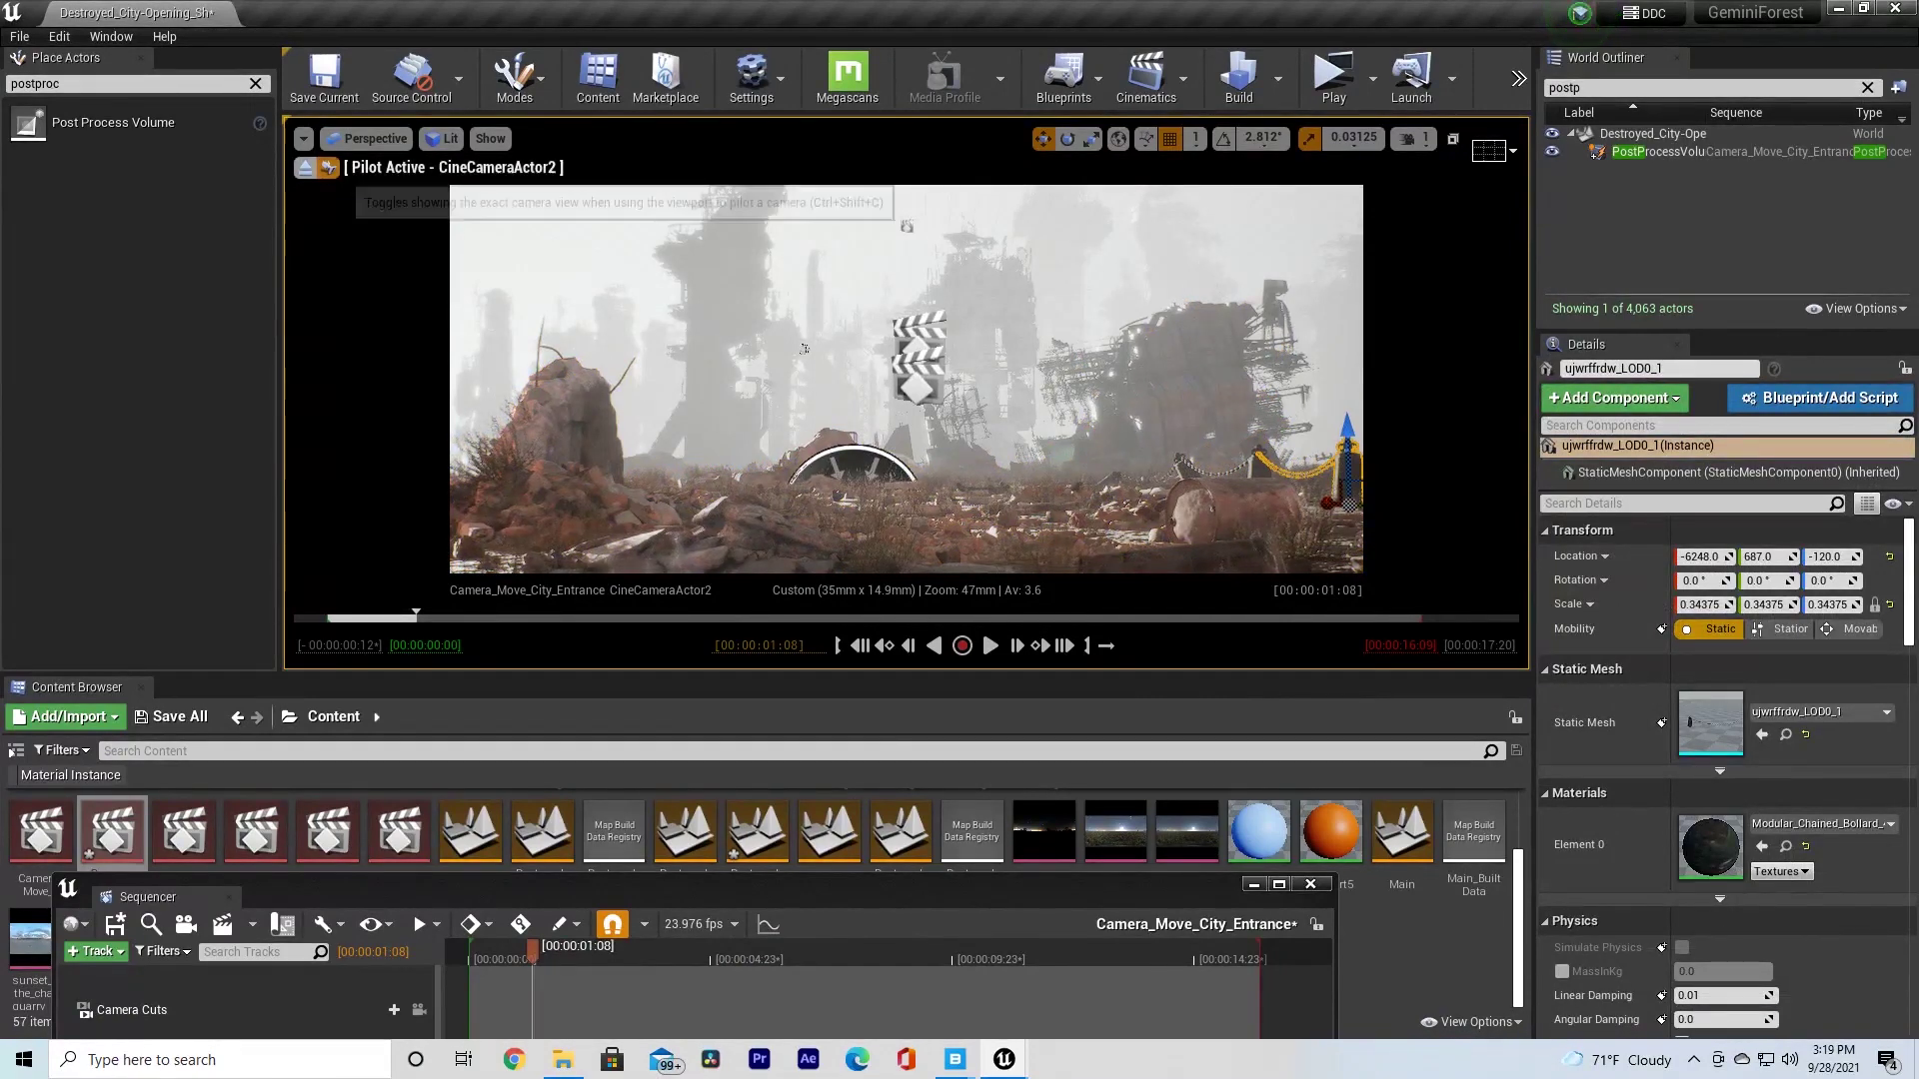
- Leave the piloted camera to inspect the chained bollard up close, and return to the CineCameraActor2 view
click(305, 168)
key(w)
right_drag(906, 370, 1008, 390)
key(e)
key(q)
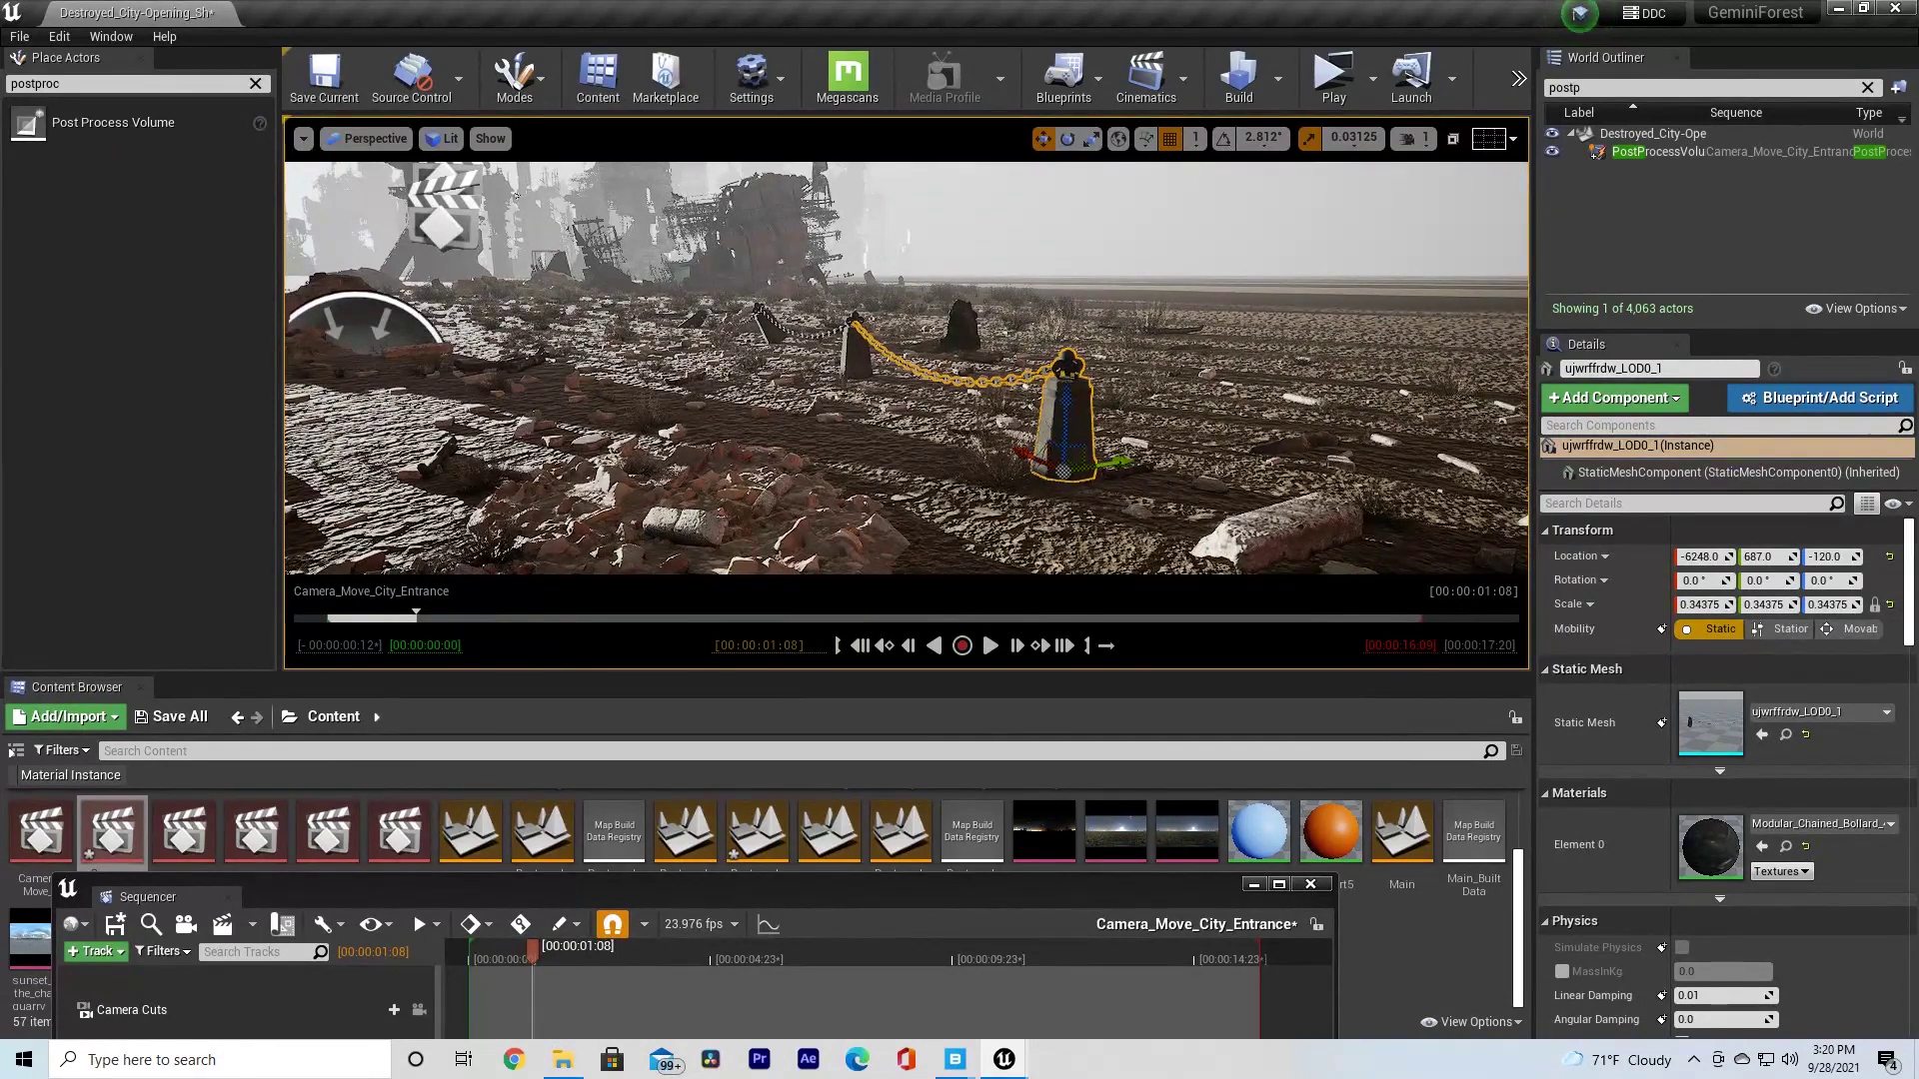
click(376, 137)
click(400, 400)
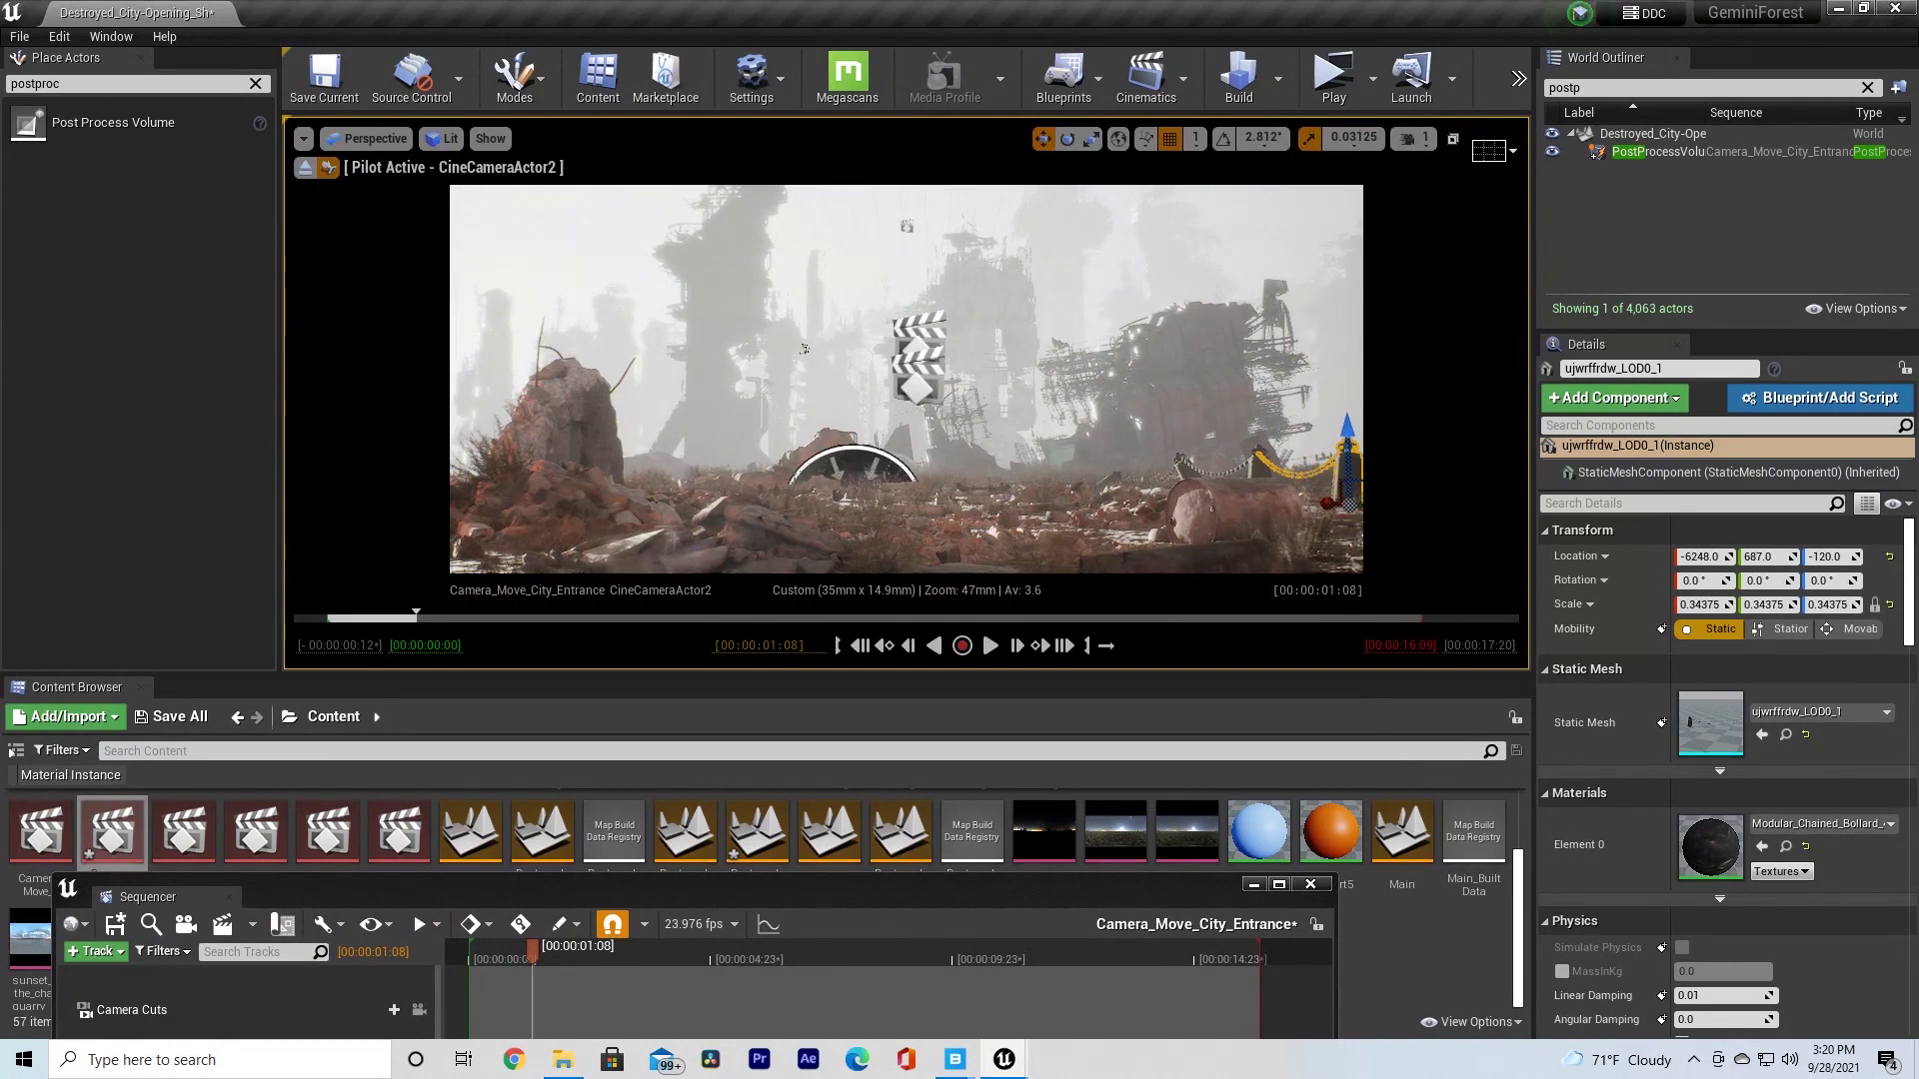
- Clear the World Outliner's "postp" filter, and toggle the fallen building off and back on to compare the shot
click(1199, 370)
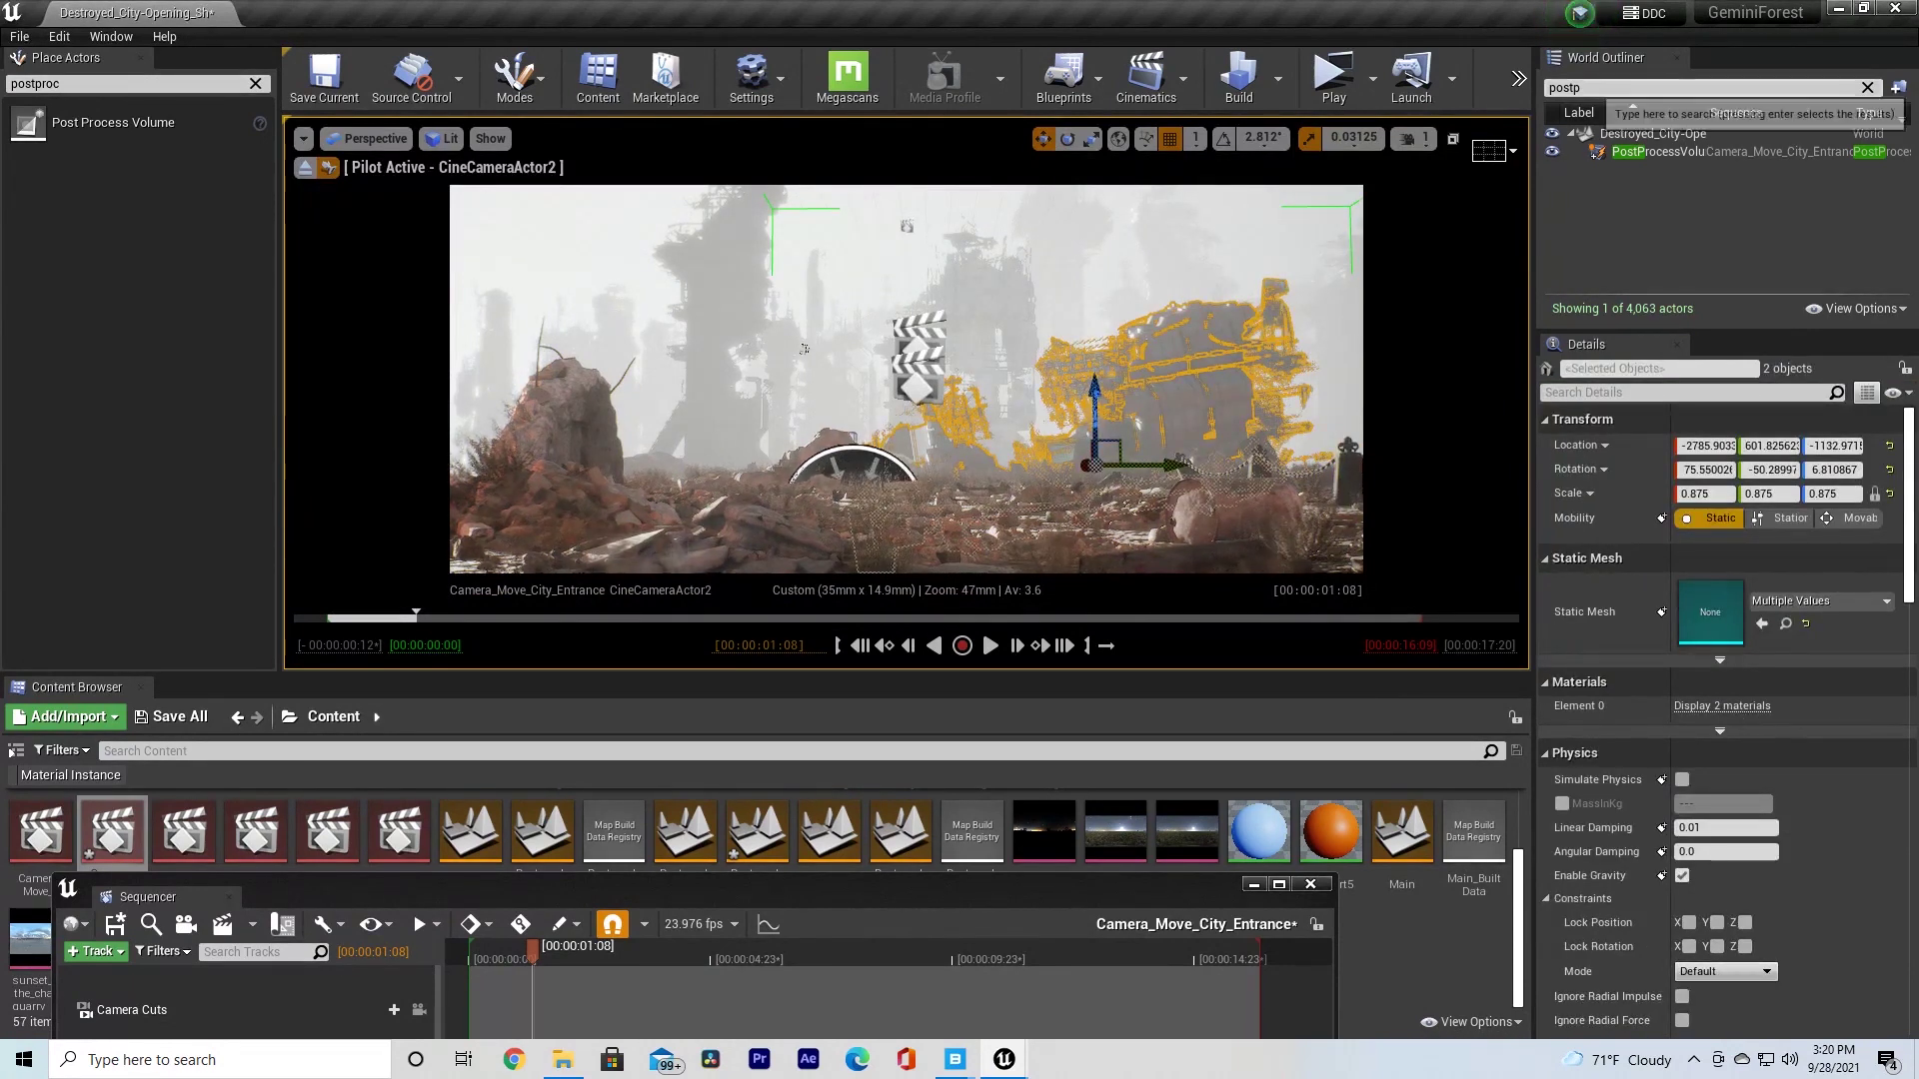
click(1867, 88)
key(h)
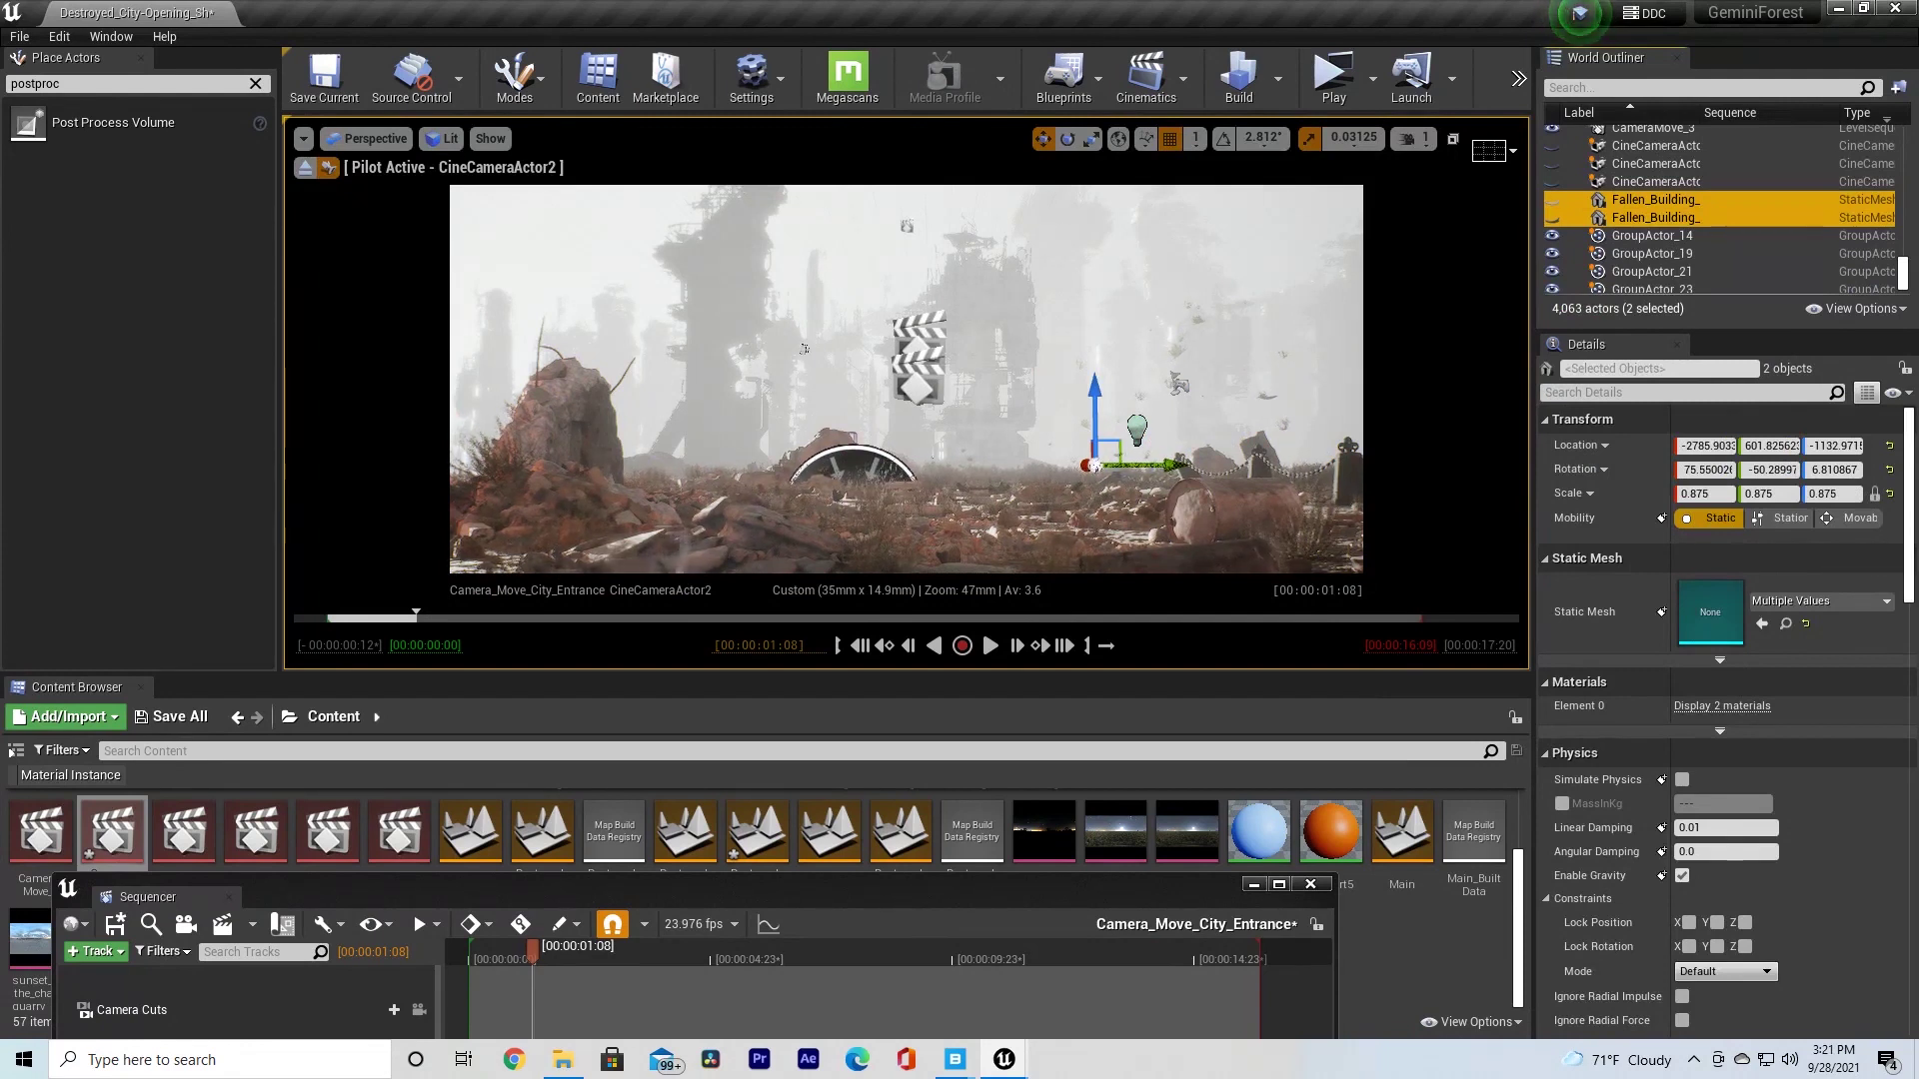
key(shift+h)
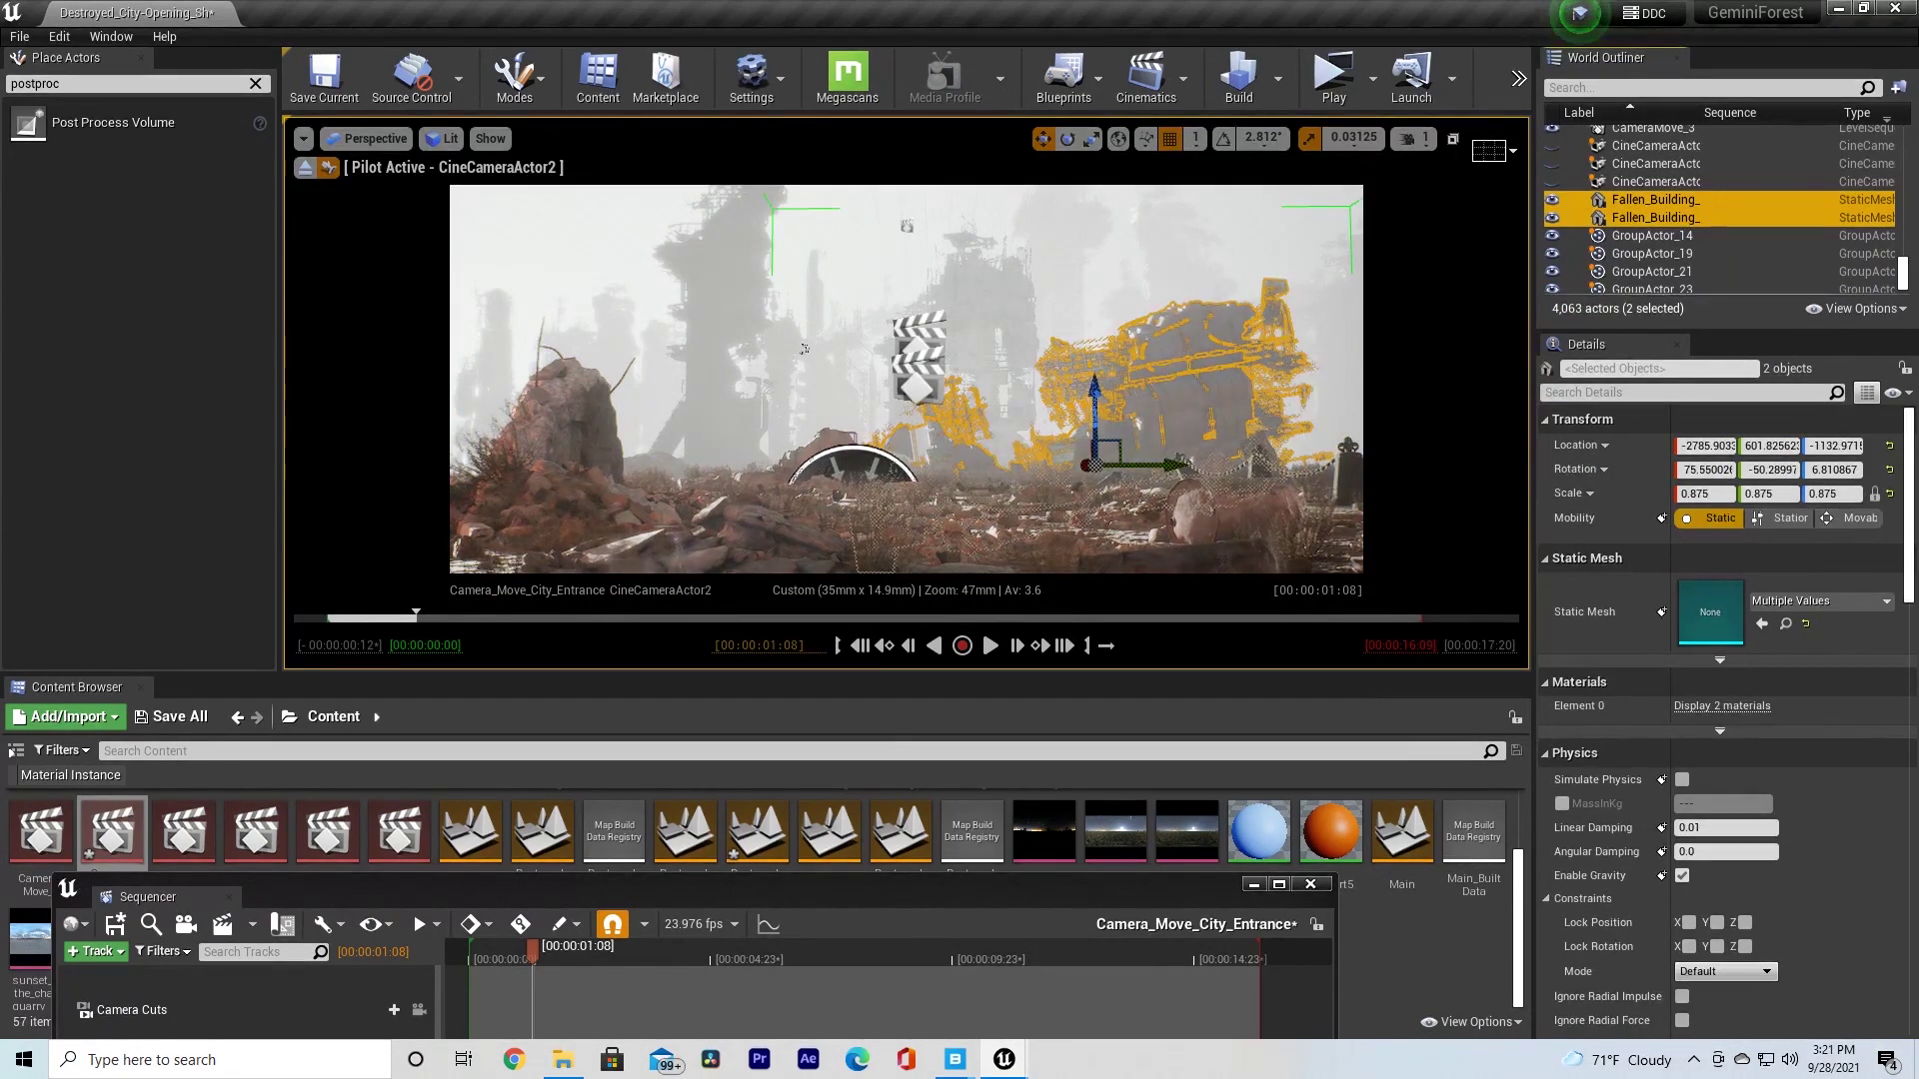
- Select the HDRIBackdrop actor behind the city
click(804, 349)
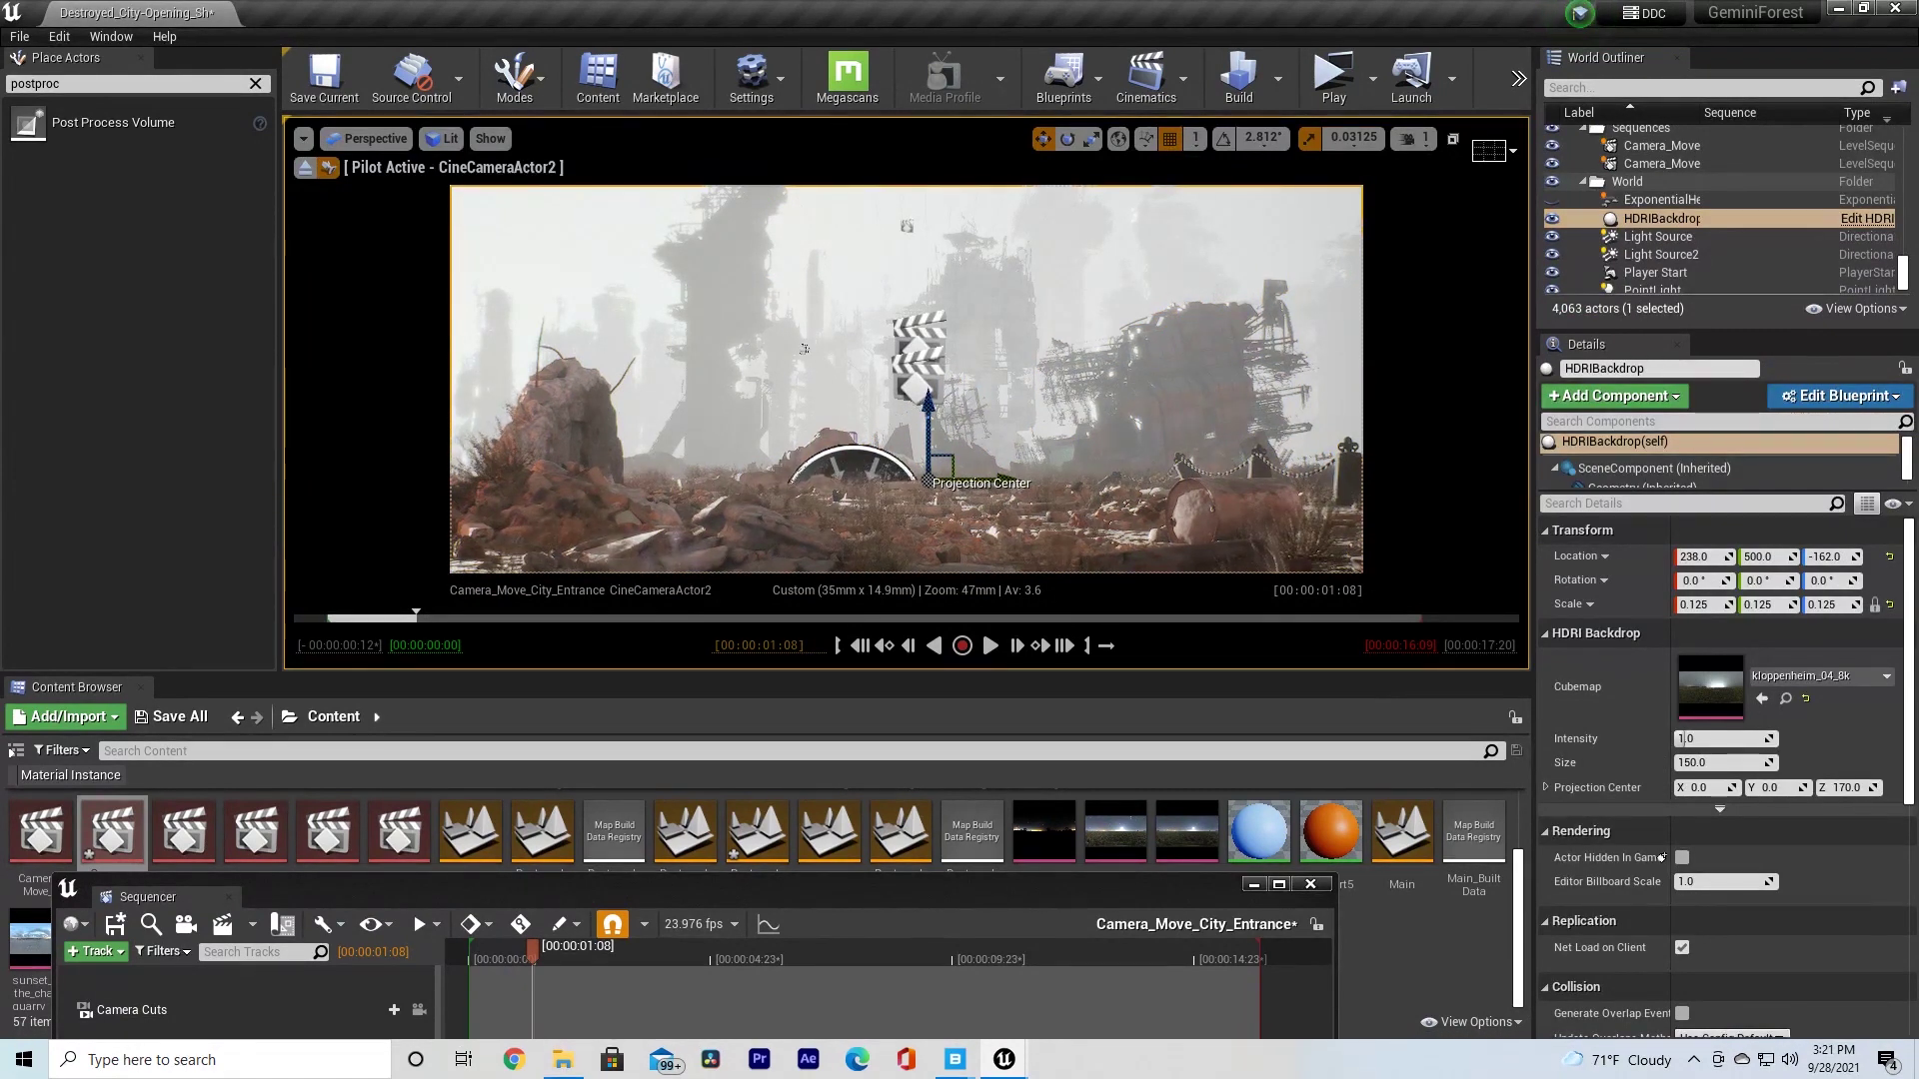
key(ctrl+z)
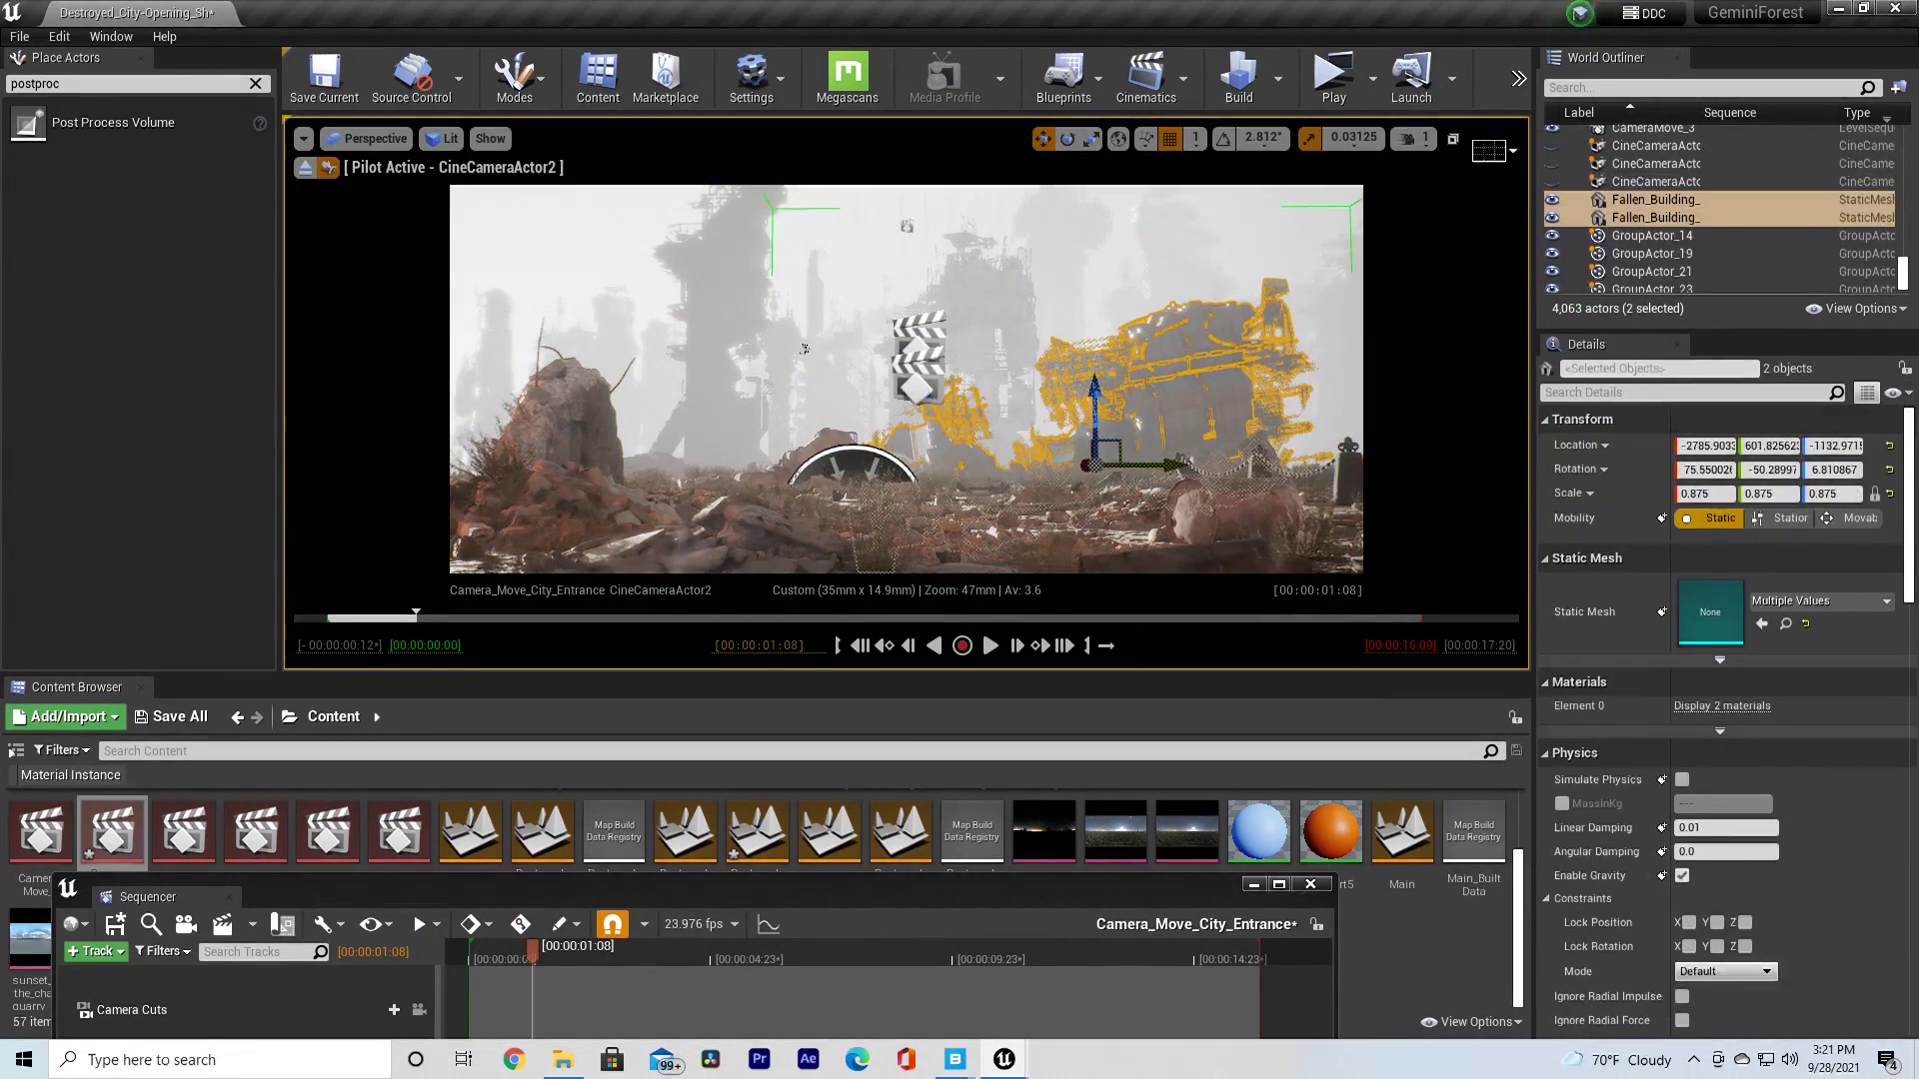
key(ctrl+z)
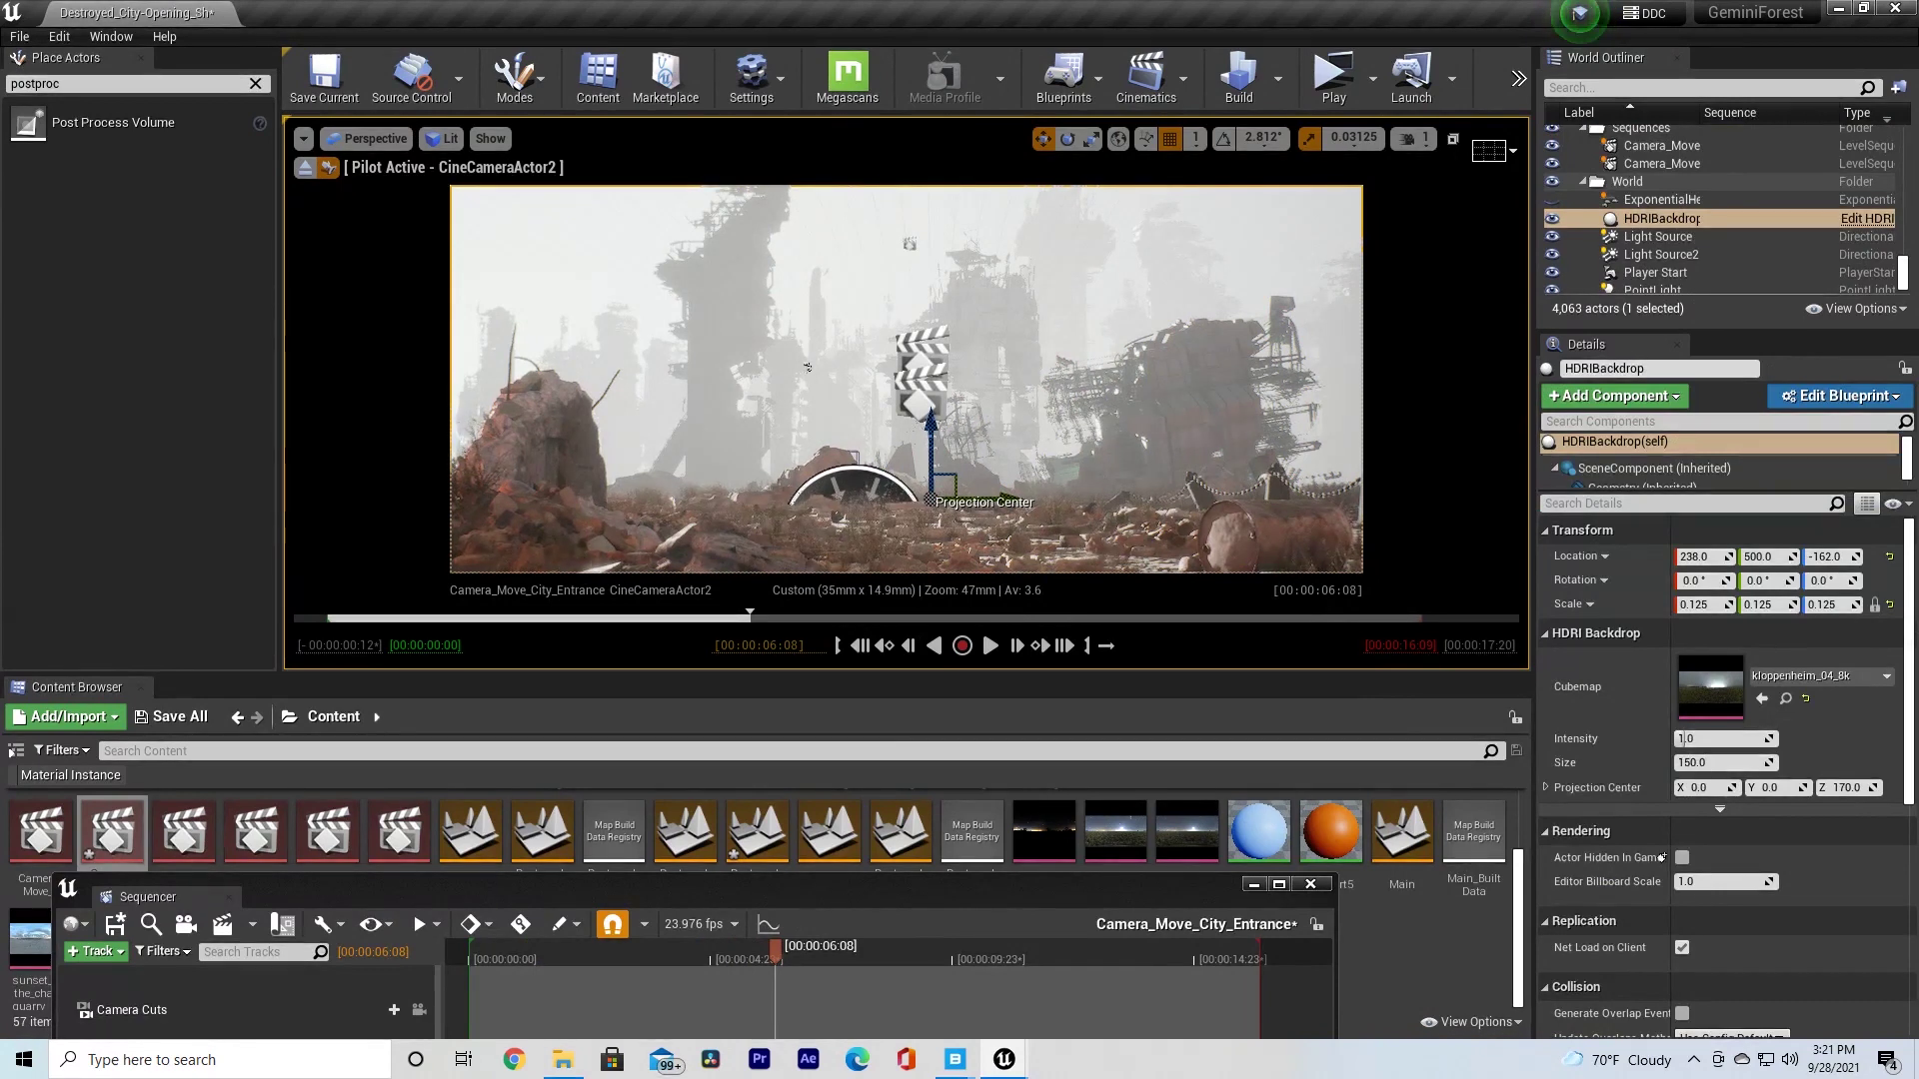
- Scrub the sequence to 00:00:08:04 and play the camera move to preview it
drag(775, 951, 860, 950)
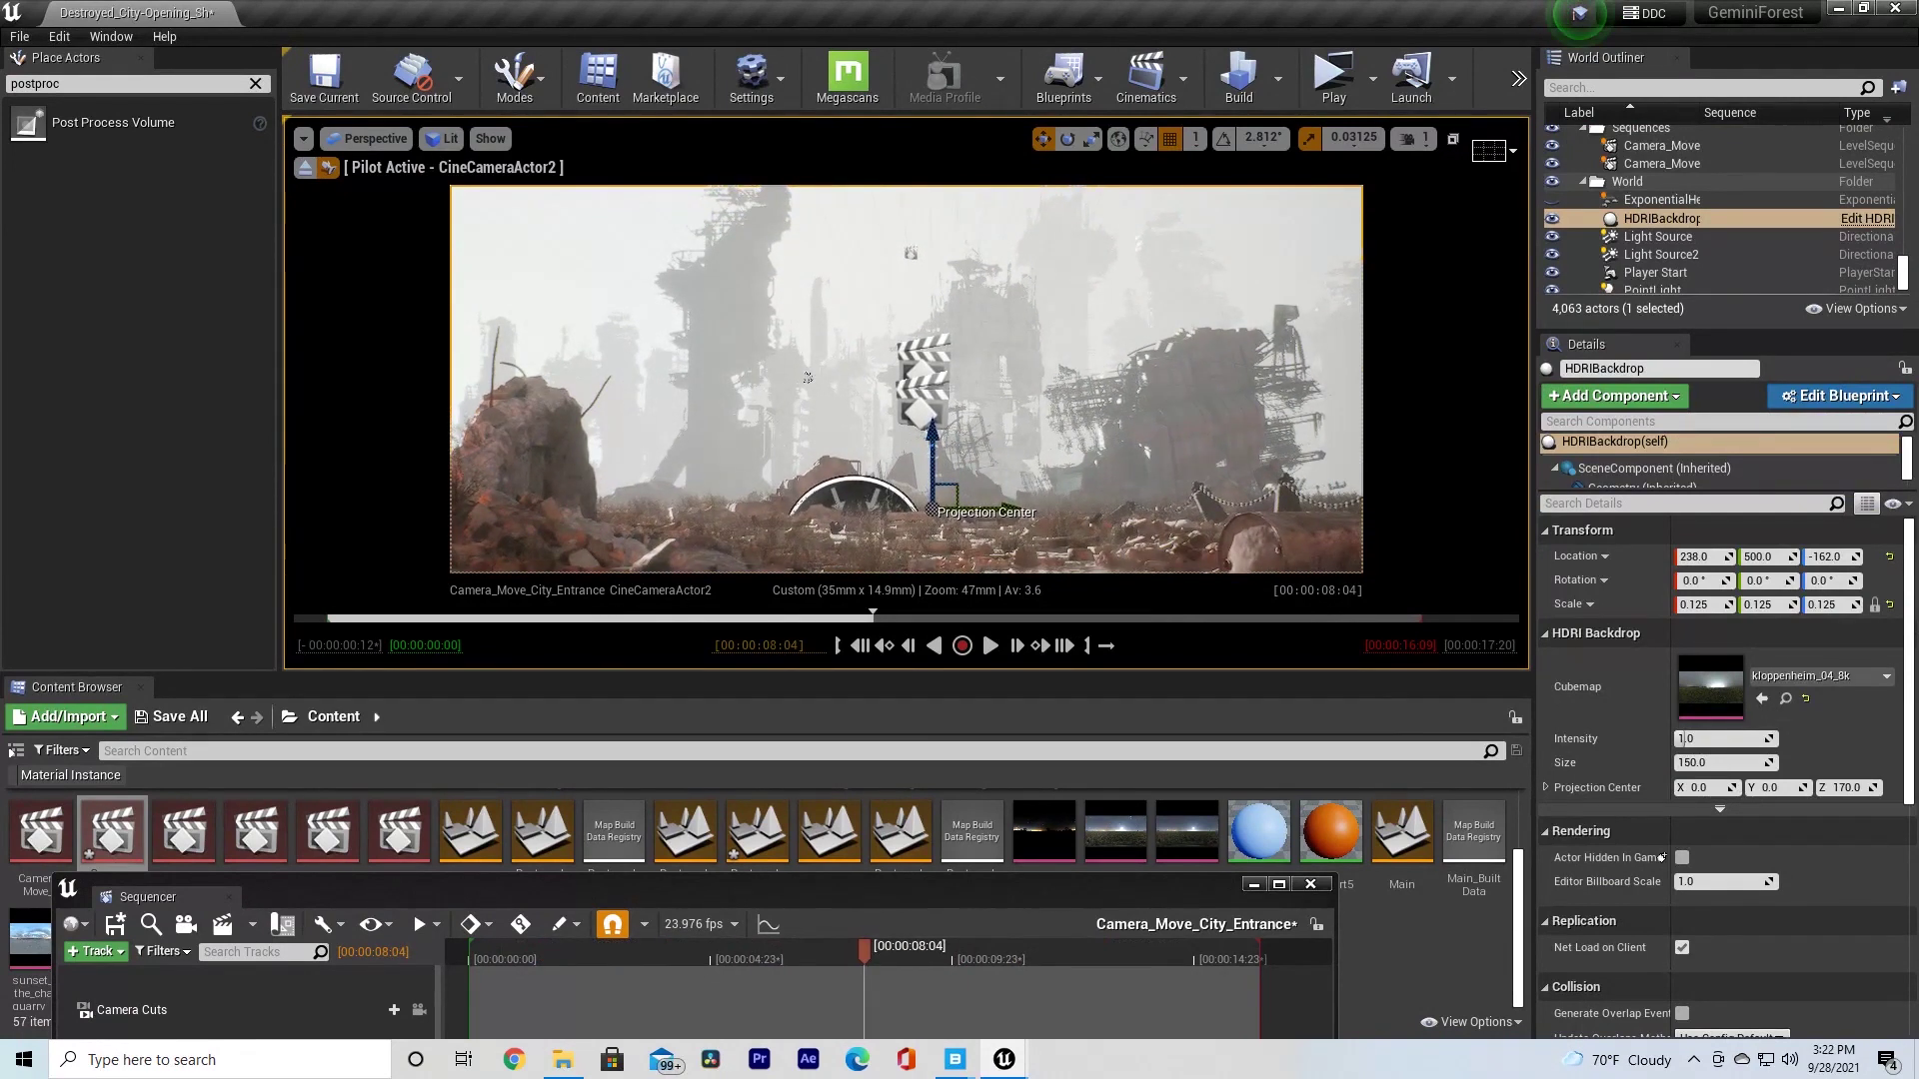
key(space)
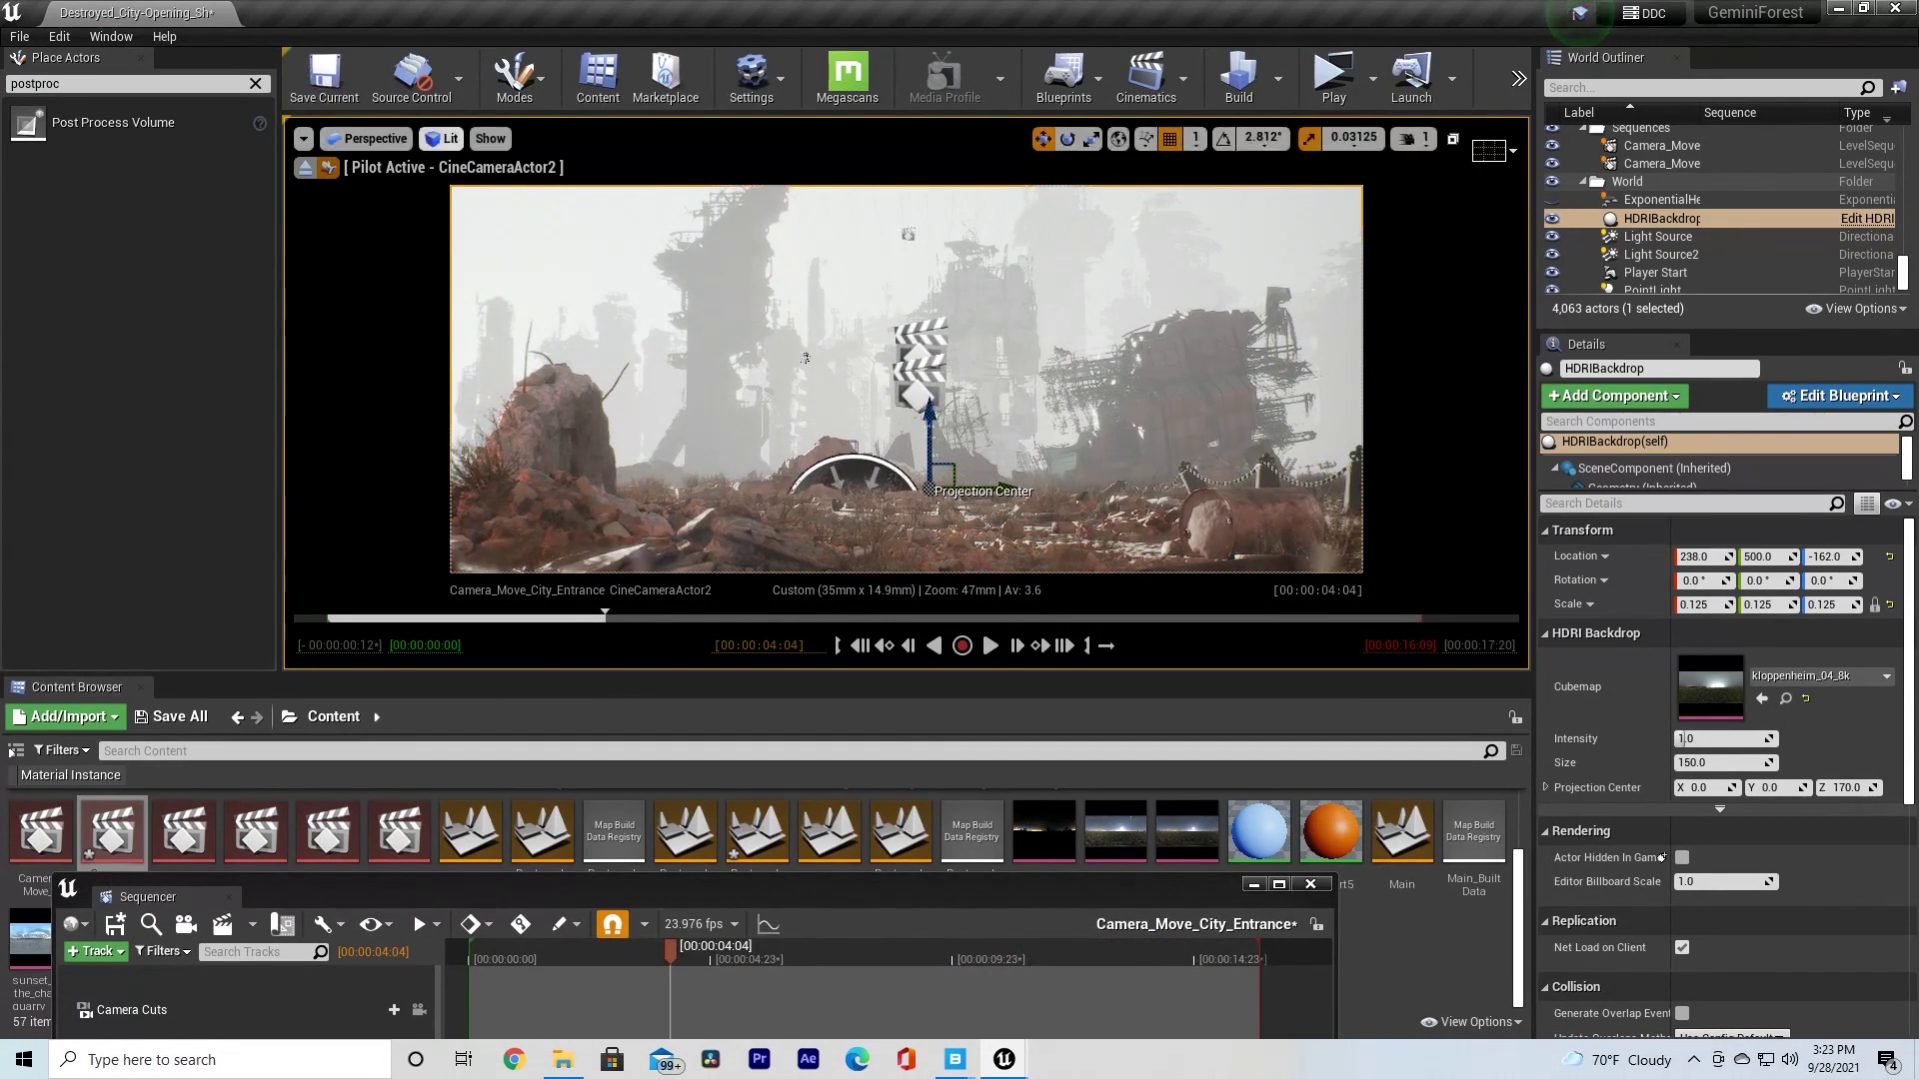
- Switch the viewport's view mode from Lit to Path Tracing for the CineCameraActor2 shot
click(443, 138)
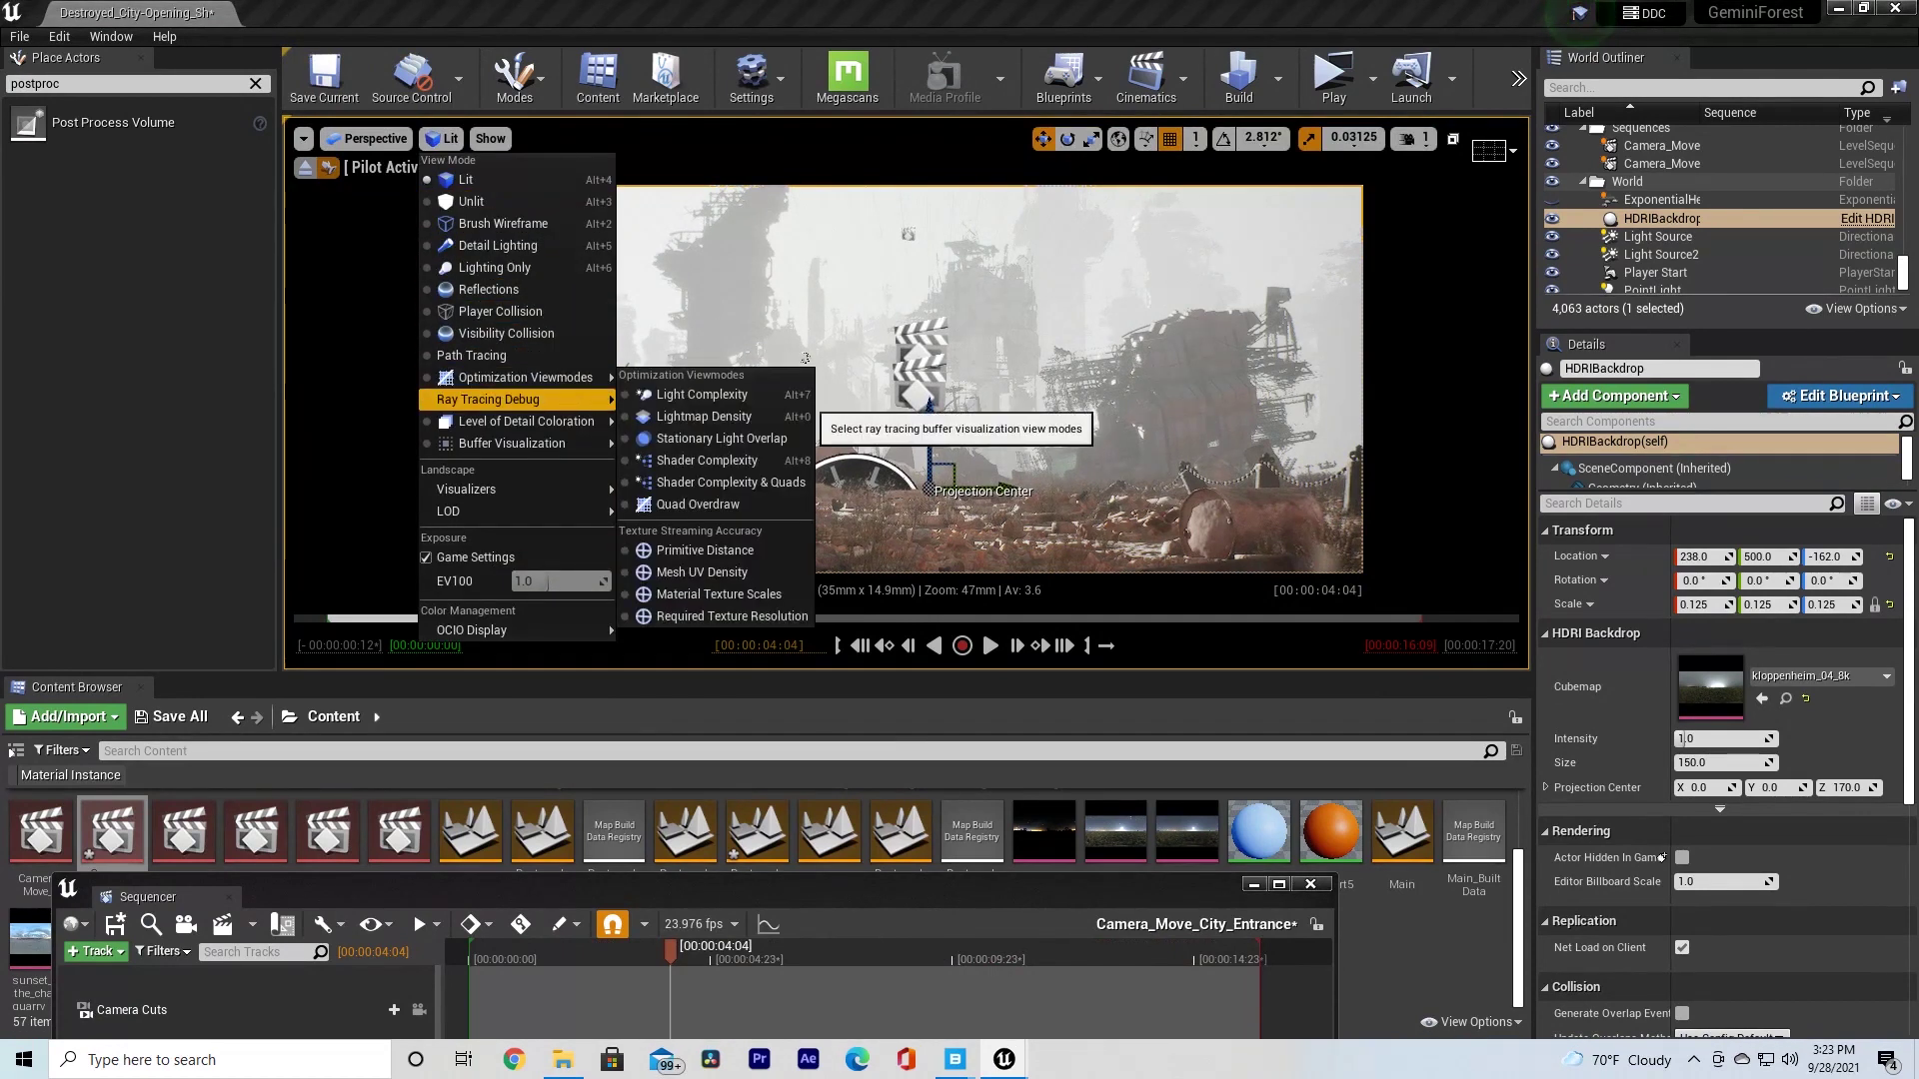
mouse_move(530, 399)
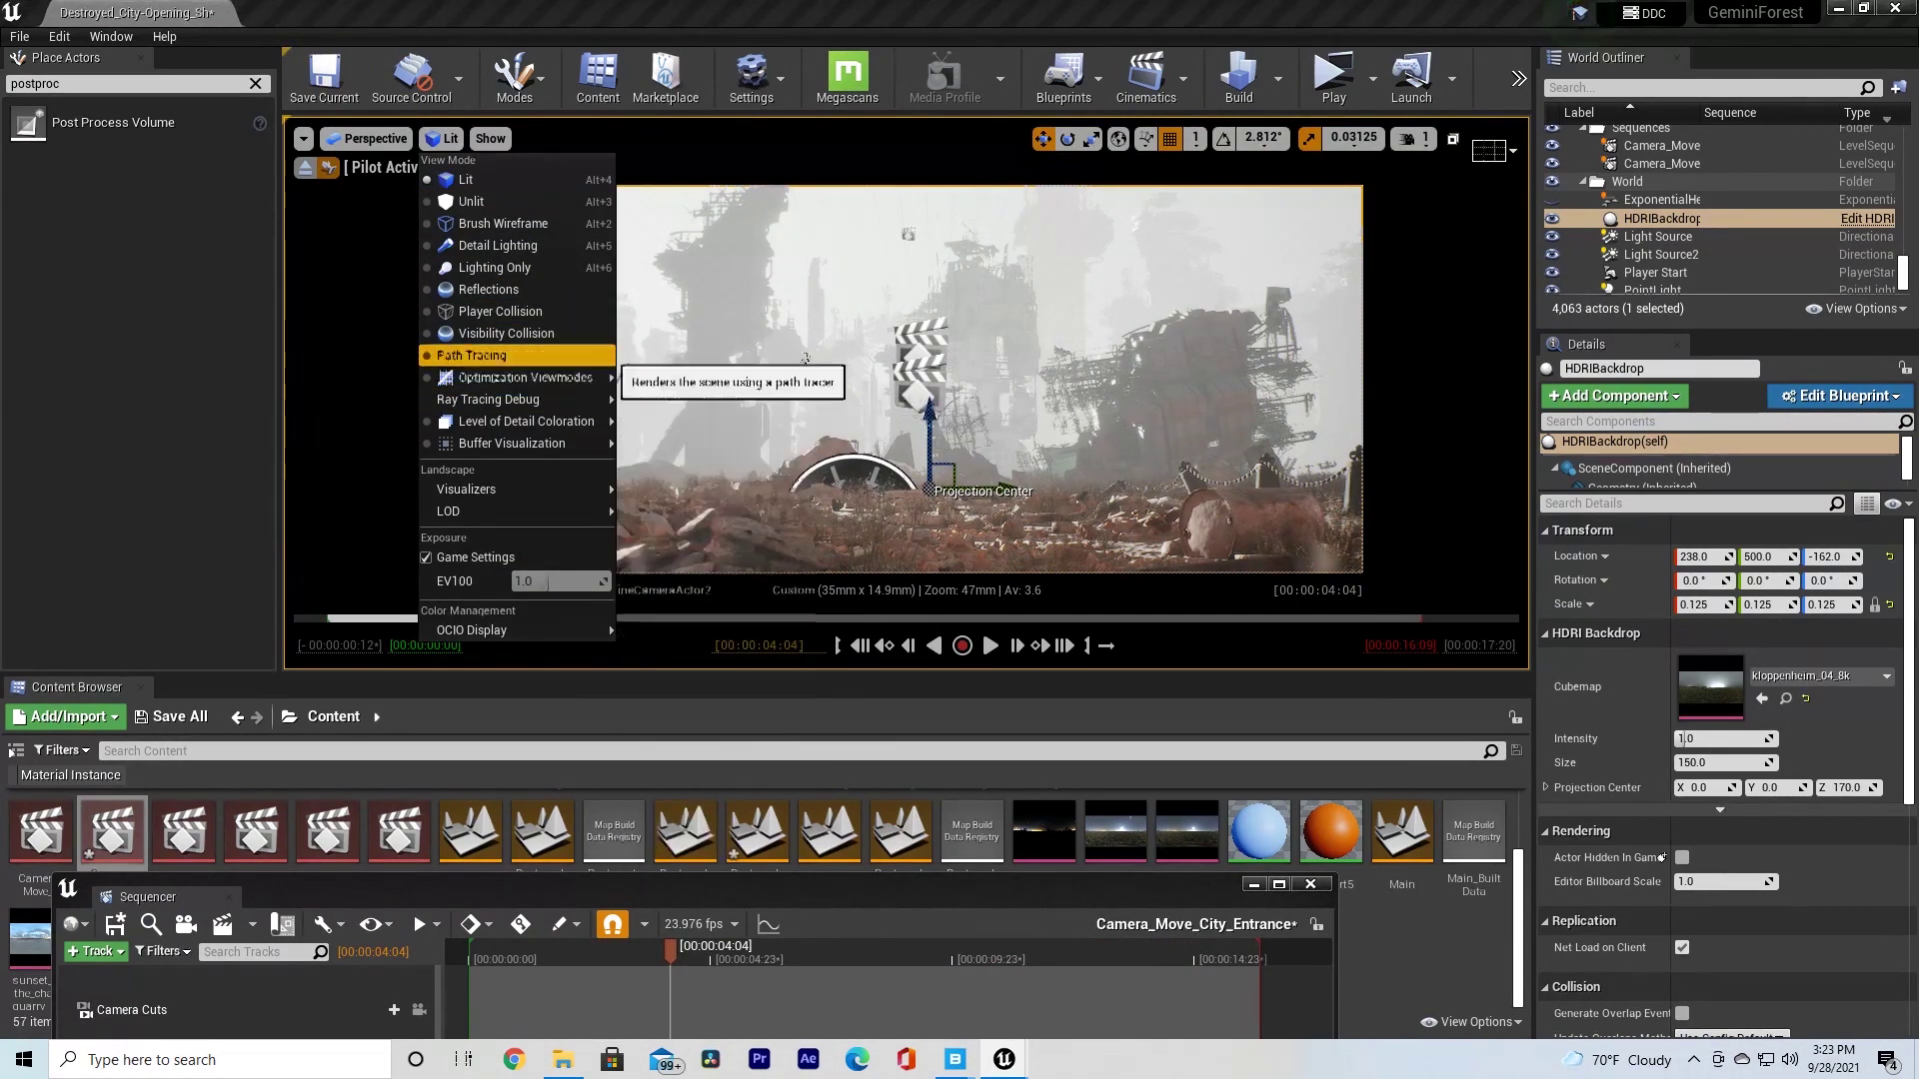
click(471, 354)
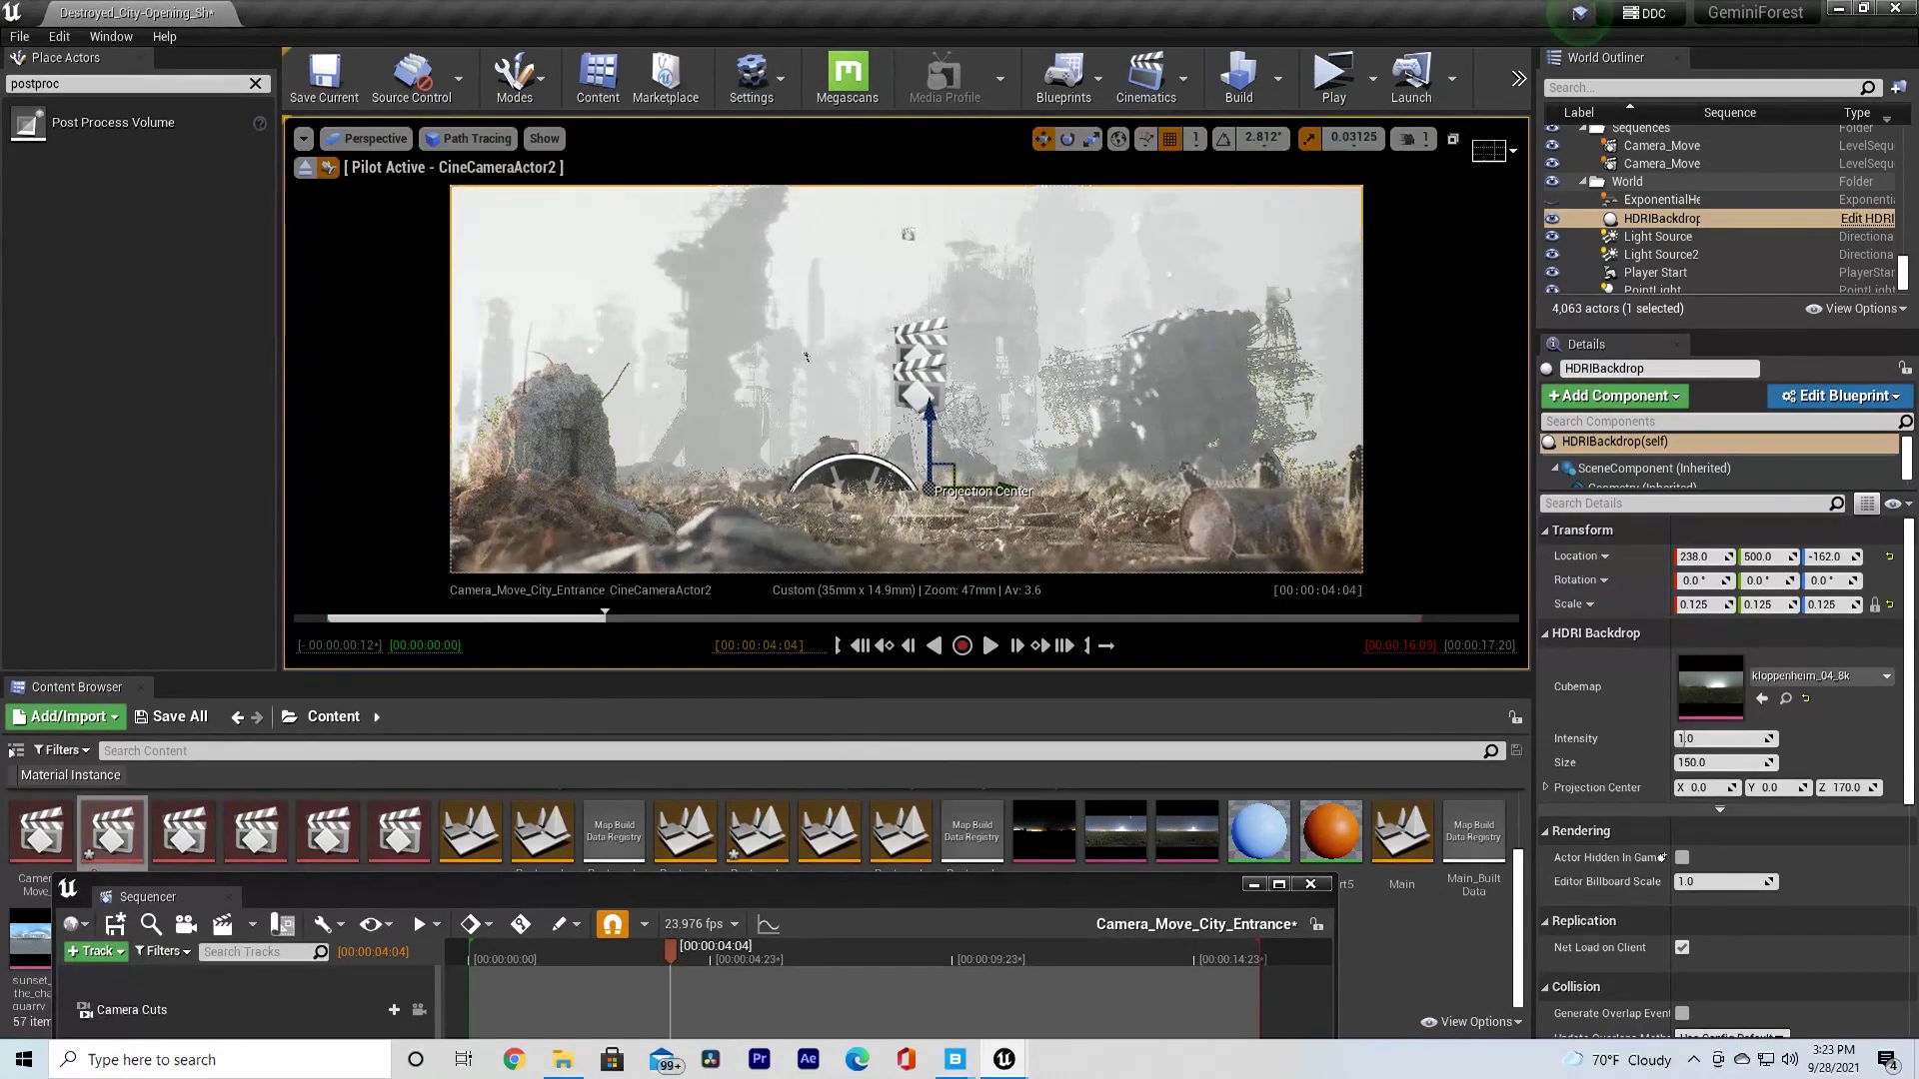